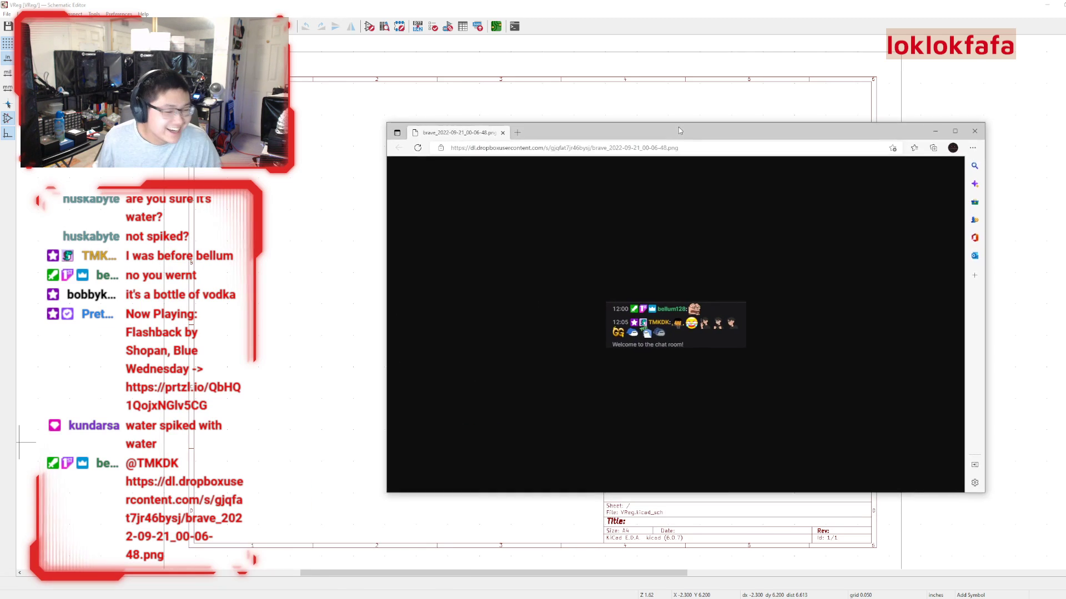
# Close the browser window showing the shared chat screenshot.
pyautogui.moveTo(679, 126); pyautogui.dragTo(604, 117)
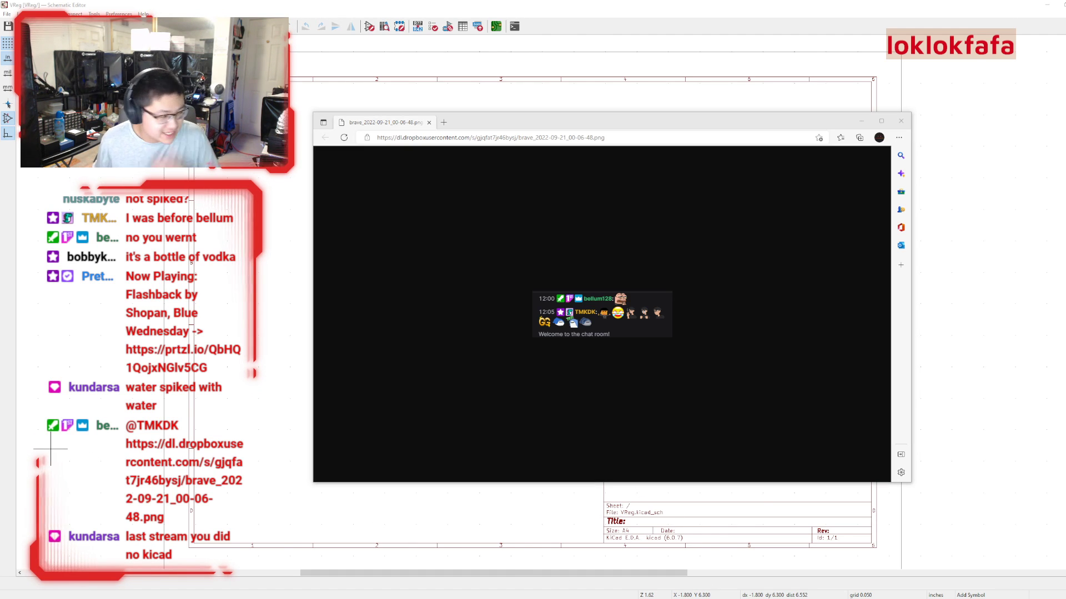
pyautogui.click(901, 120)
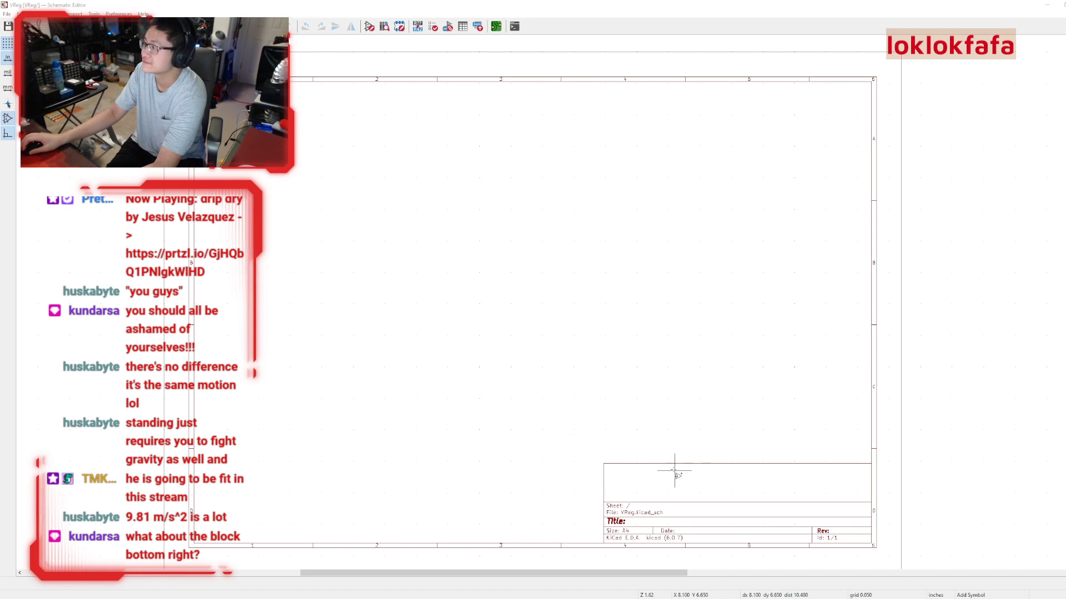
# Examine the sheet's page settings through its title block, leaving them as they are.
pyautogui.rightClick(790, 507)
pyautogui.click(804, 515)
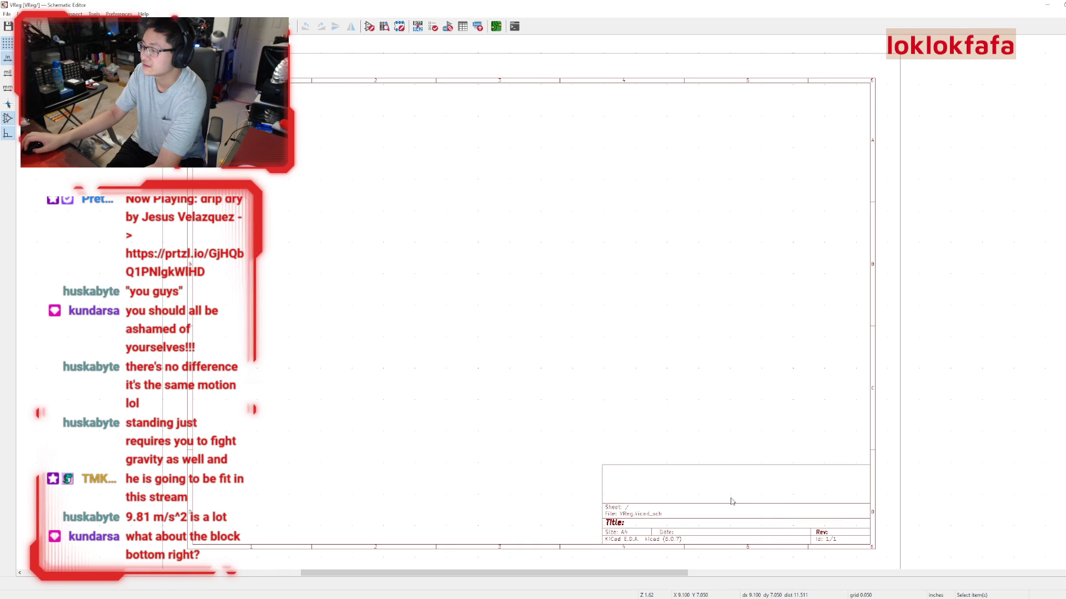
pyautogui.doubleClick(692, 530)
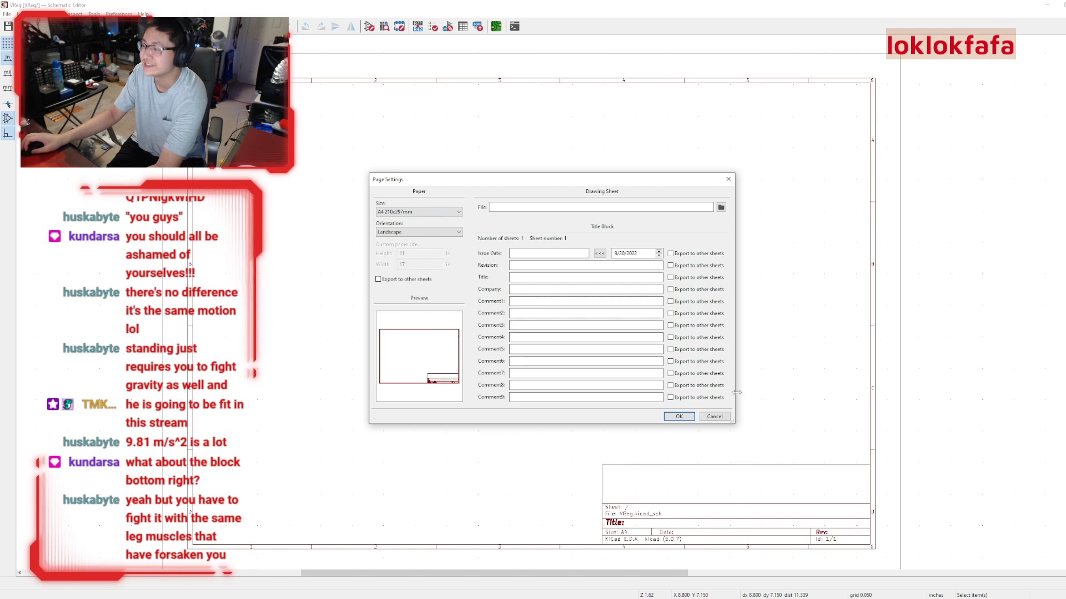
pyautogui.click(715, 418)
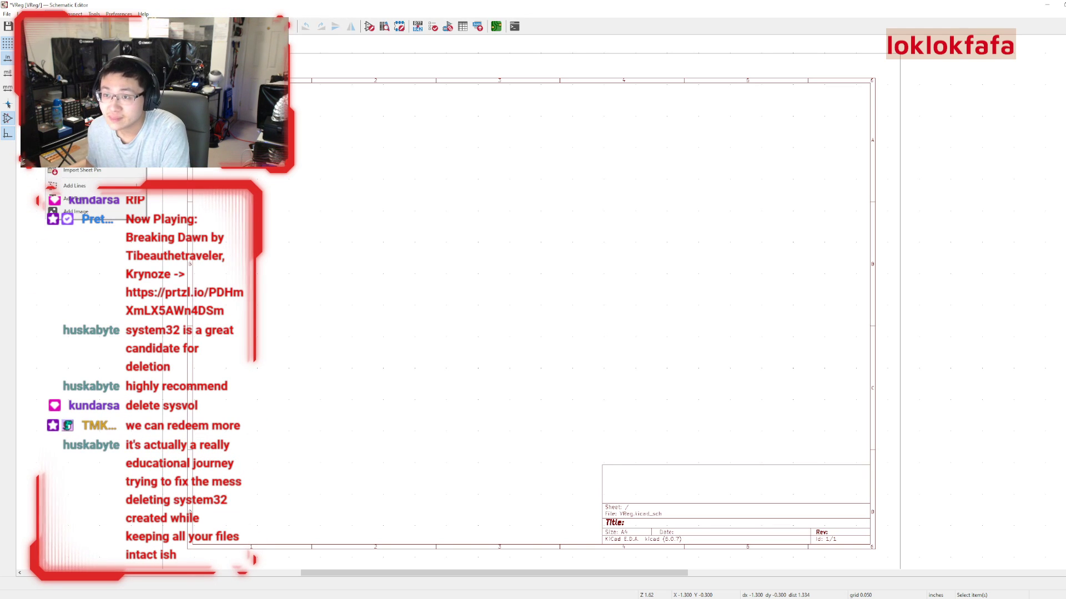
# Place a 4001 NOR gate symbol in the middle of the sheet and delete it.
pyautogui.press('a')
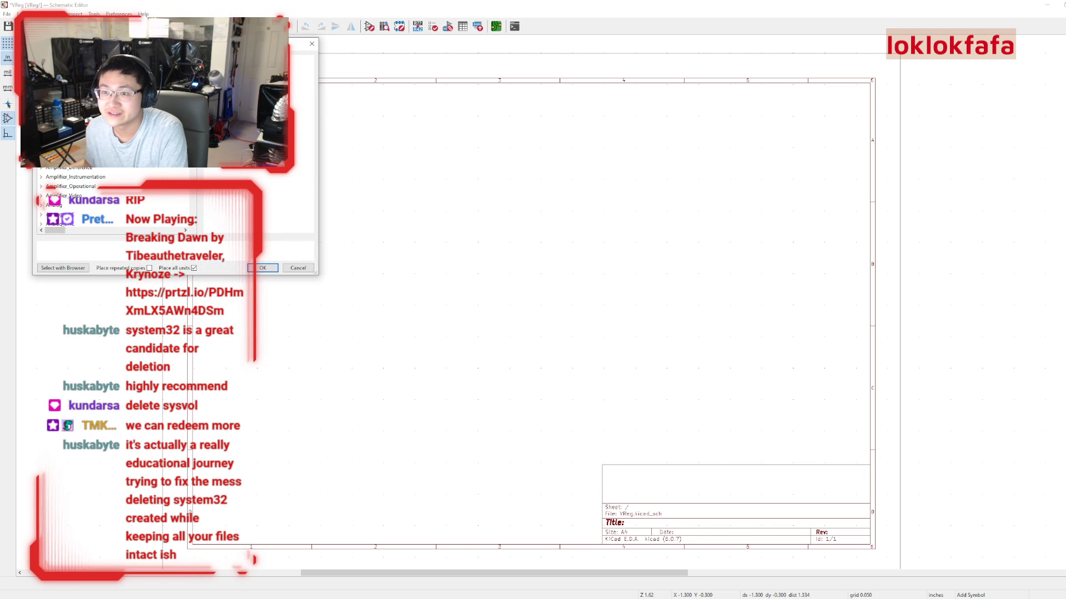
pyautogui.press('Return')
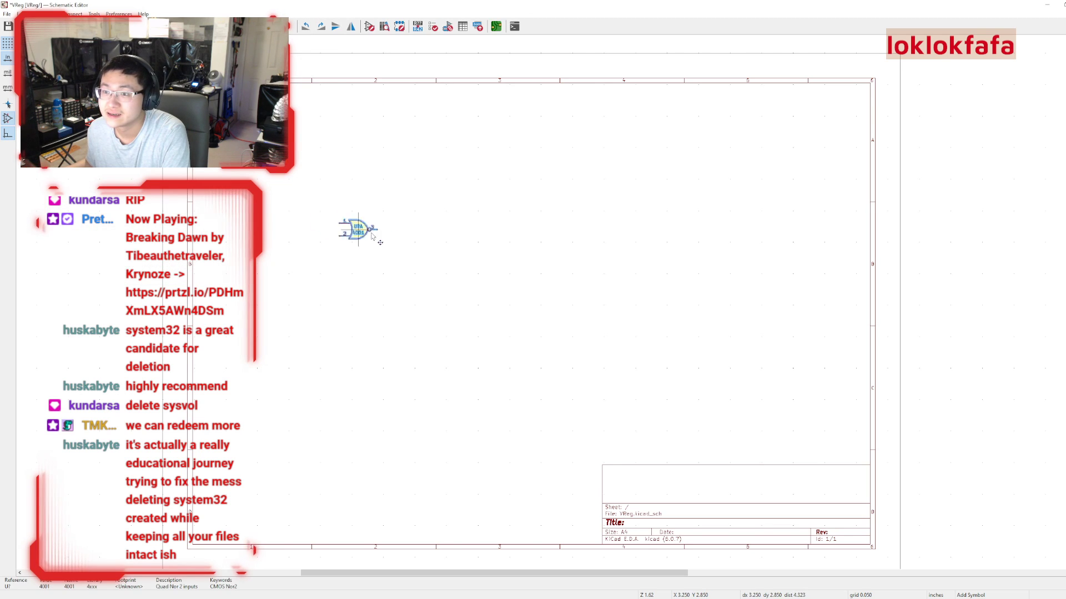
pyautogui.click(460, 275)
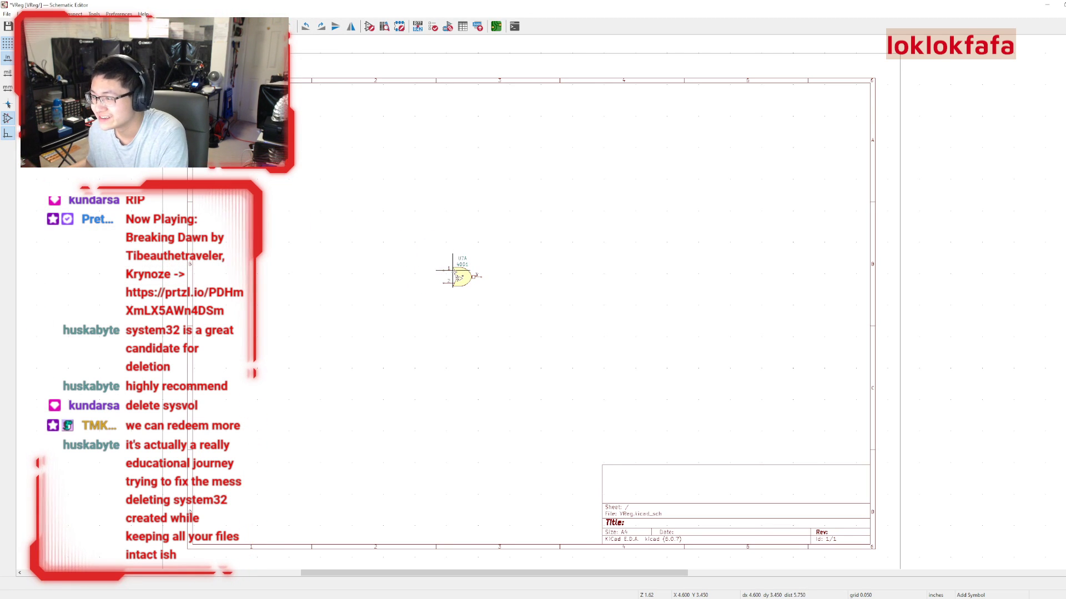
pyautogui.press('Escape')
pyautogui.scroll(2, 486, 288)
pyautogui.click(523, 290)
pyautogui.press('Delete')
# Save the empty VReg schematic with the whole sheet in view.
pyautogui.hscroll(-5, 561, 273)
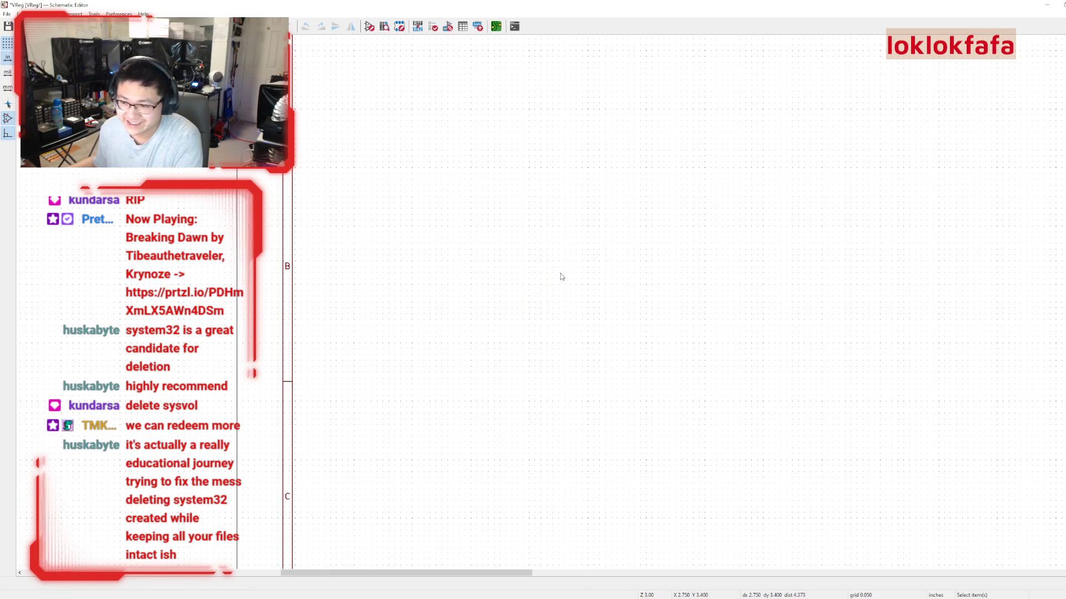
pyautogui.hscroll(2, 427, 261)
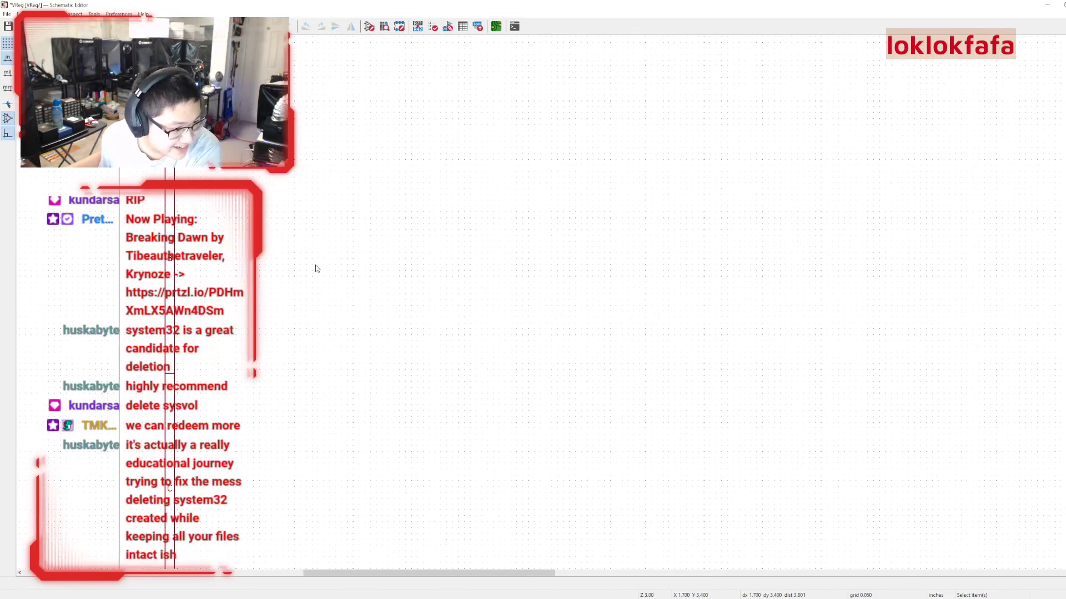
pyautogui.hscroll(-5, 365, 289)
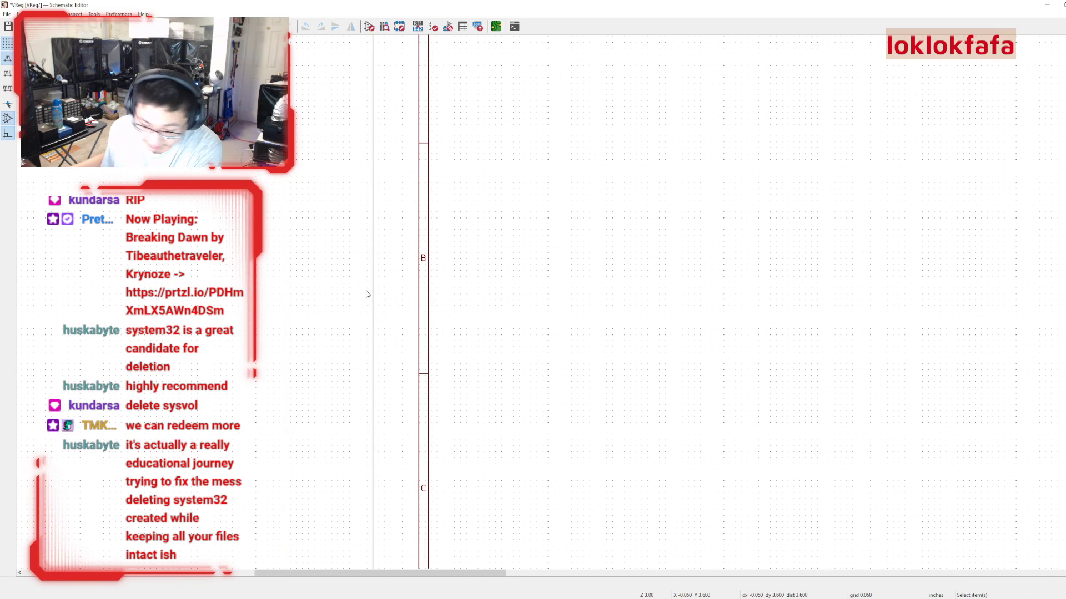
pyautogui.scroll(-5, 543, 309)
pyautogui.moveTo(861, 309); pyautogui.dragTo(590, 314, button='middle')
pyautogui.scroll(2, 544, 302)
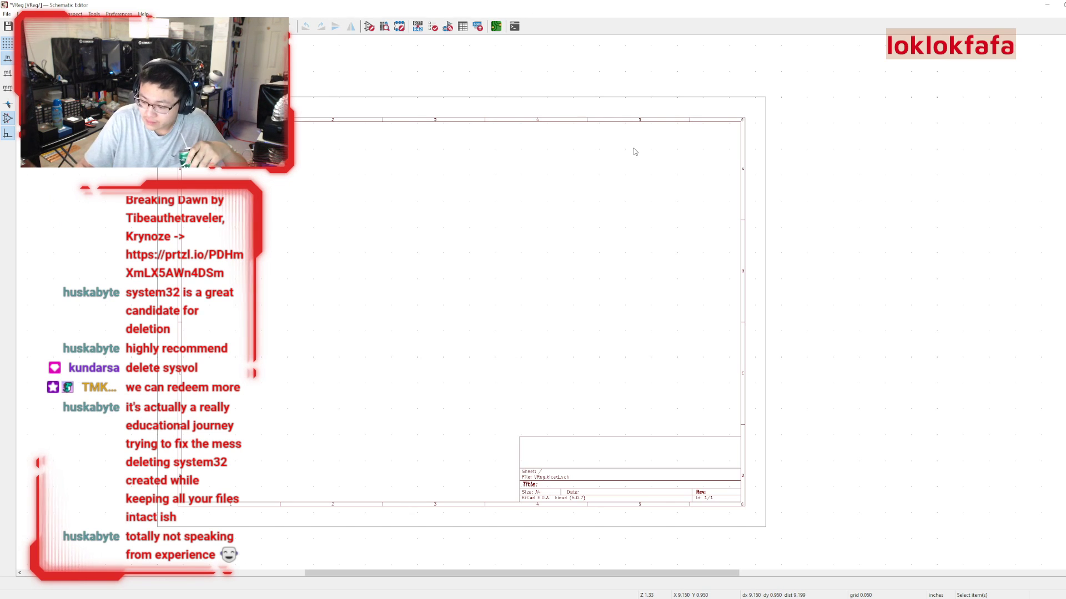
pyautogui.hotkey('ctrl', 's')
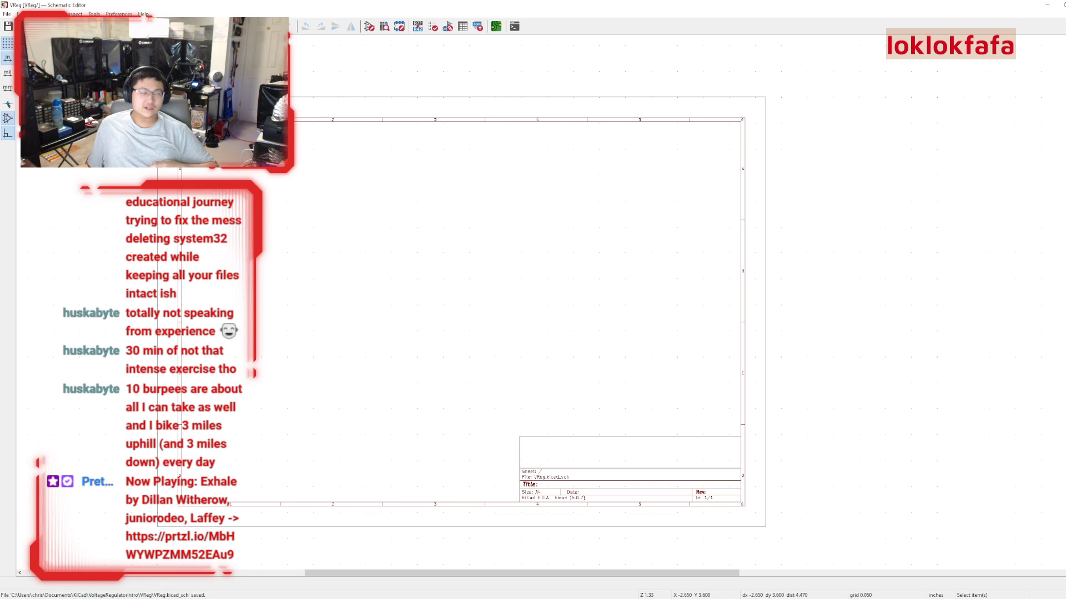
pyautogui.scroll(3, 502, 281)
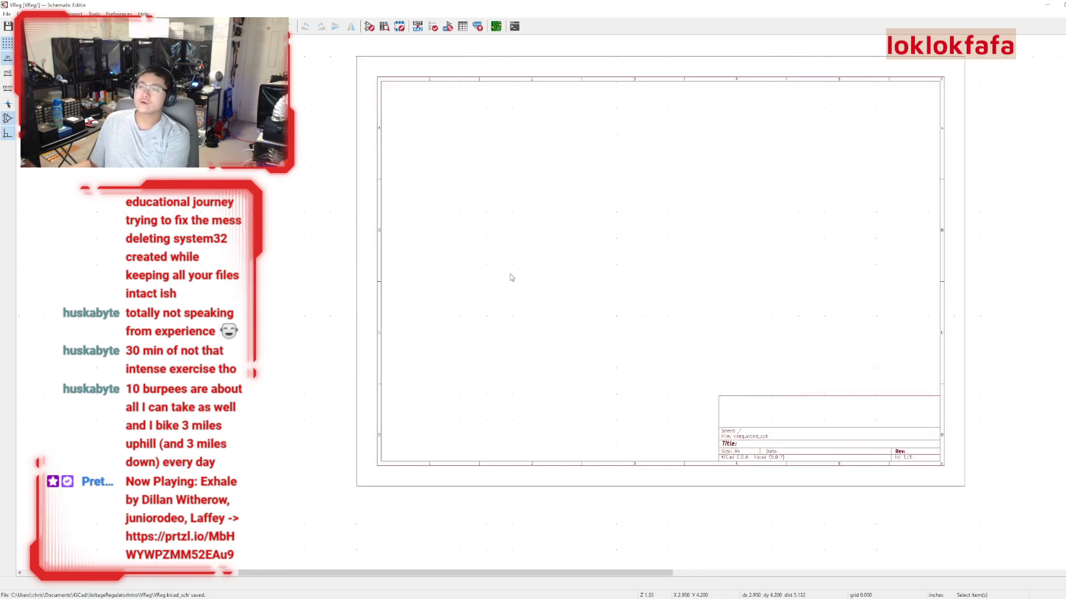
pyautogui.scroll(-3, 630, 339)
pyautogui.scroll(3, 545, 304)
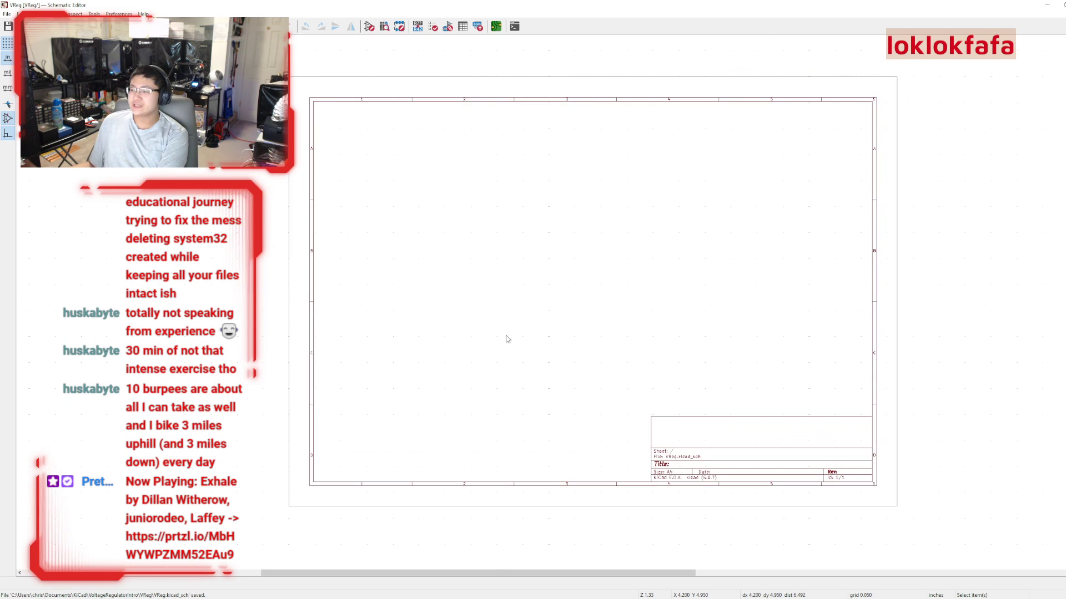
pyautogui.moveTo(511, 328); pyautogui.dragTo(424, 376, button='middle')
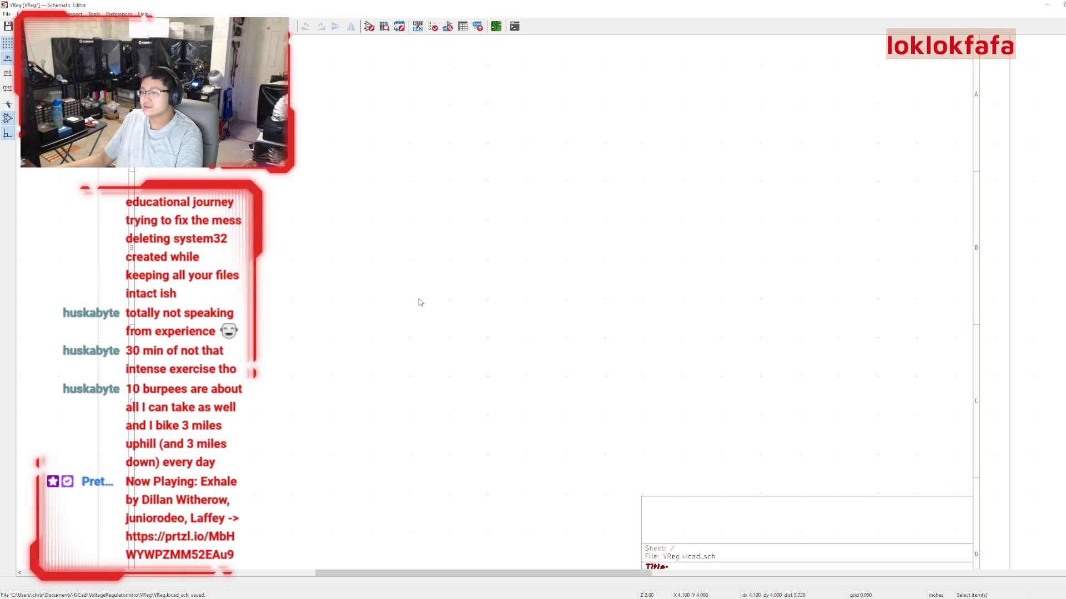
# Check the work area mapping in the XP-Pen tablet settings and close them.
pyautogui.click(976, 598)
pyautogui.click(959, 576)
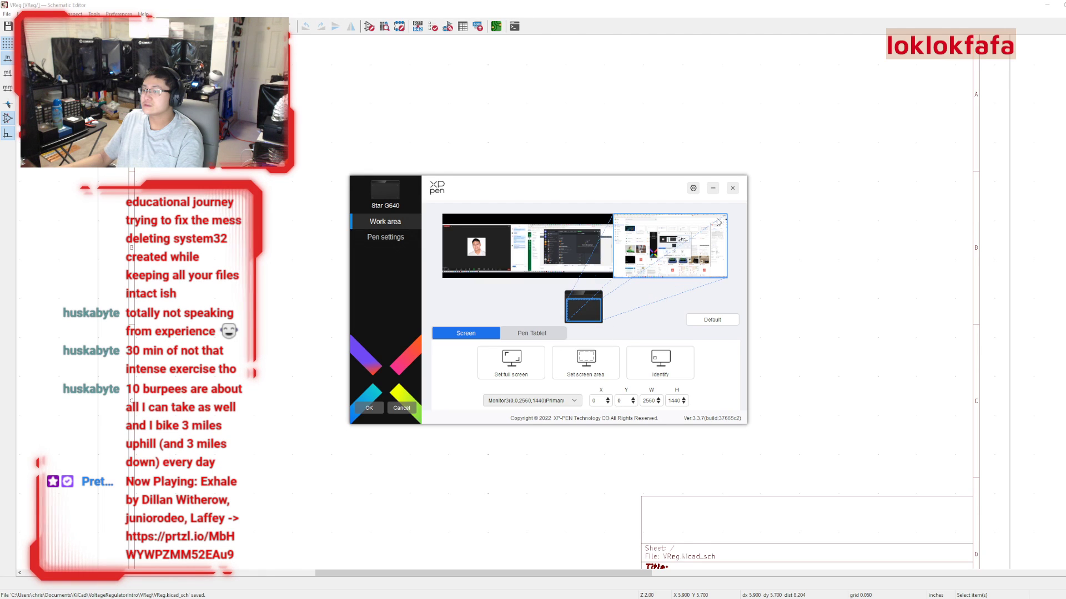
pyautogui.click(732, 188)
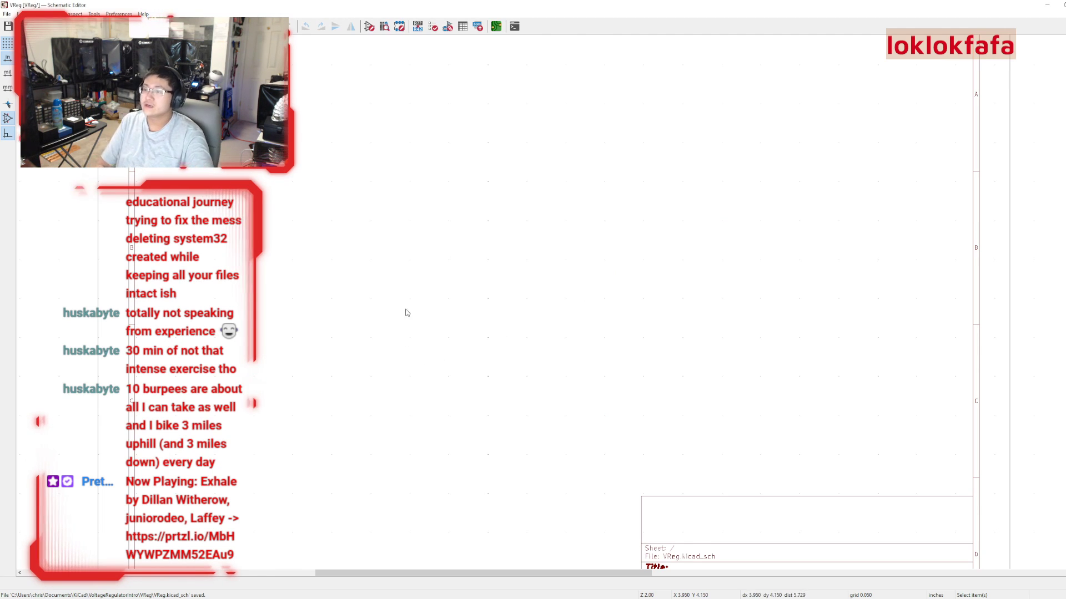
# Open Paint with a blank canvas in a floating window over the schematic.
pyautogui.moveTo(411, 521); pyautogui.dragTo(379, 532, button='middle')
pyautogui.click(128, 598)
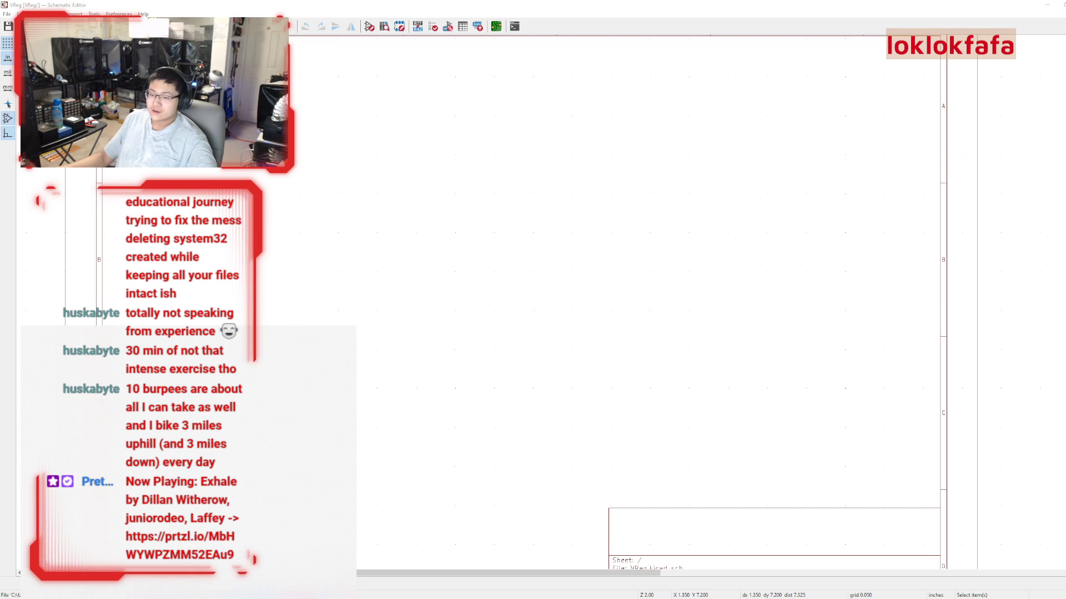
pyautogui.write('pa')
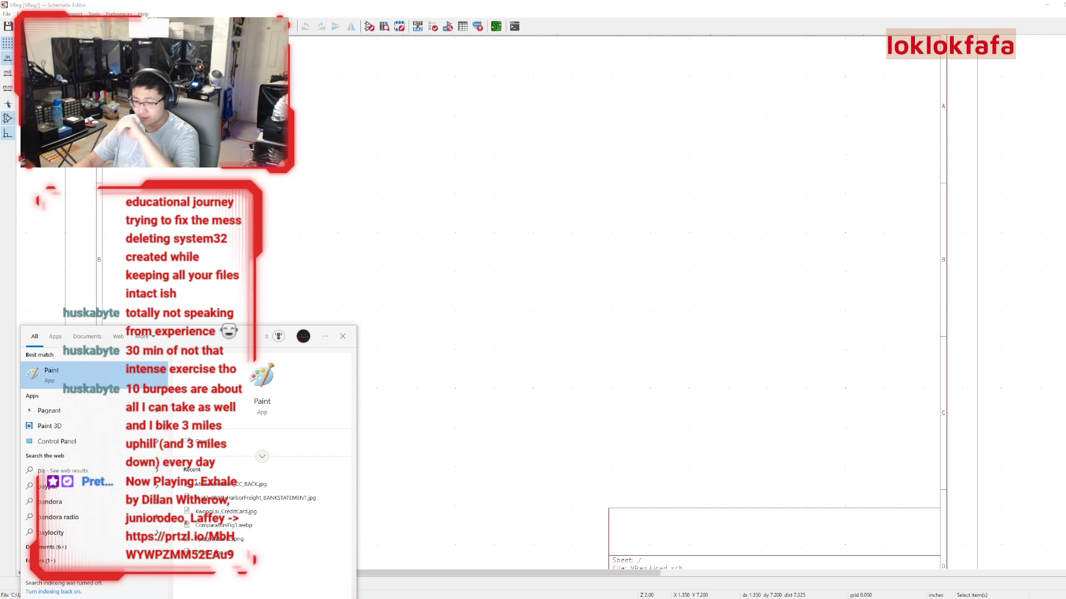
pyautogui.press('Return')
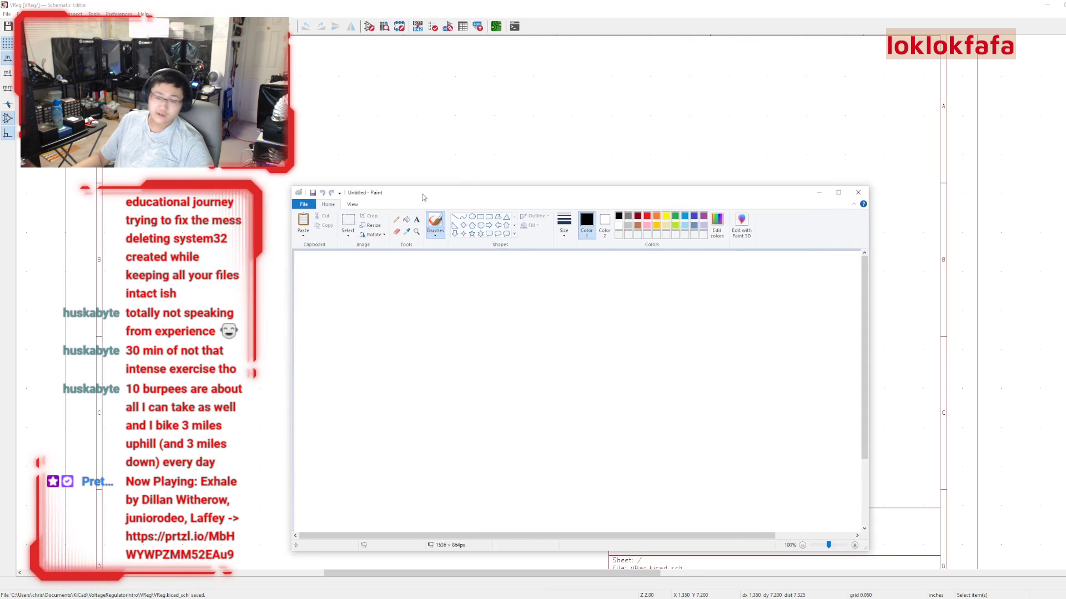
pyautogui.moveTo(476, 165); pyautogui.dragTo(472, 156)
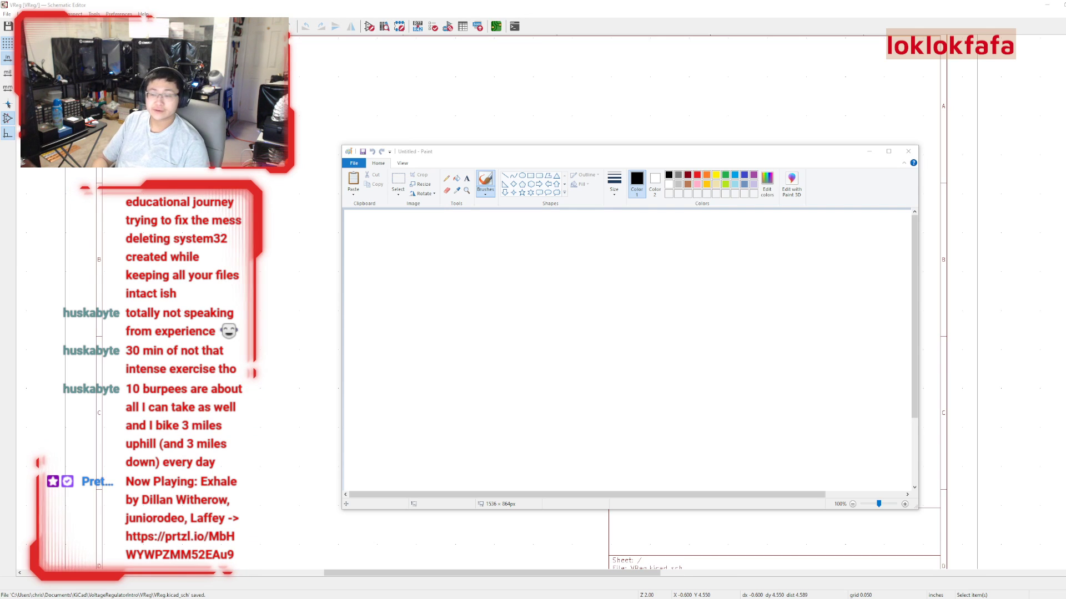
pyautogui.click(506, 153)
pyautogui.doubleClick(486, 154)
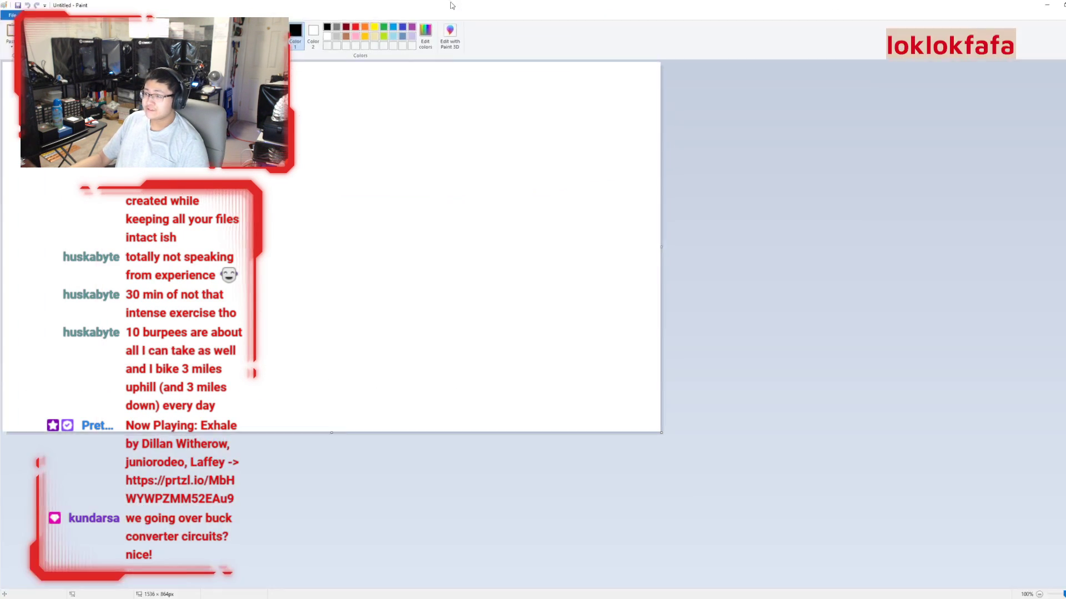
pyautogui.doubleClick(443, 5)
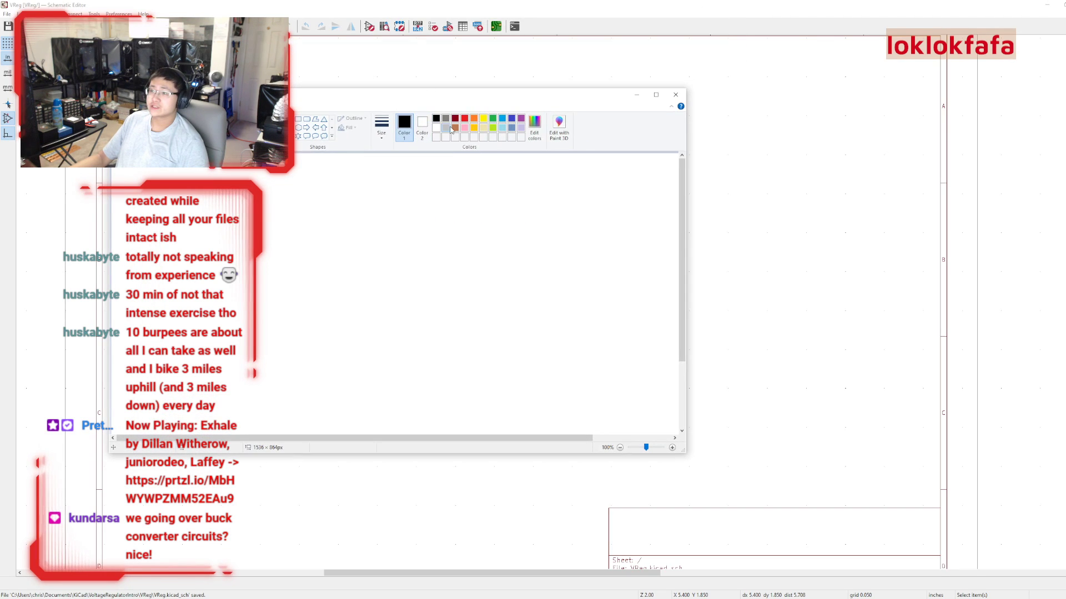
# Write the voltage chain "9V → 5V → 3.3V" in purple across the upper canvas and move the Paint window clear.
pyautogui.click(465, 127)
pyautogui.click(520, 121)
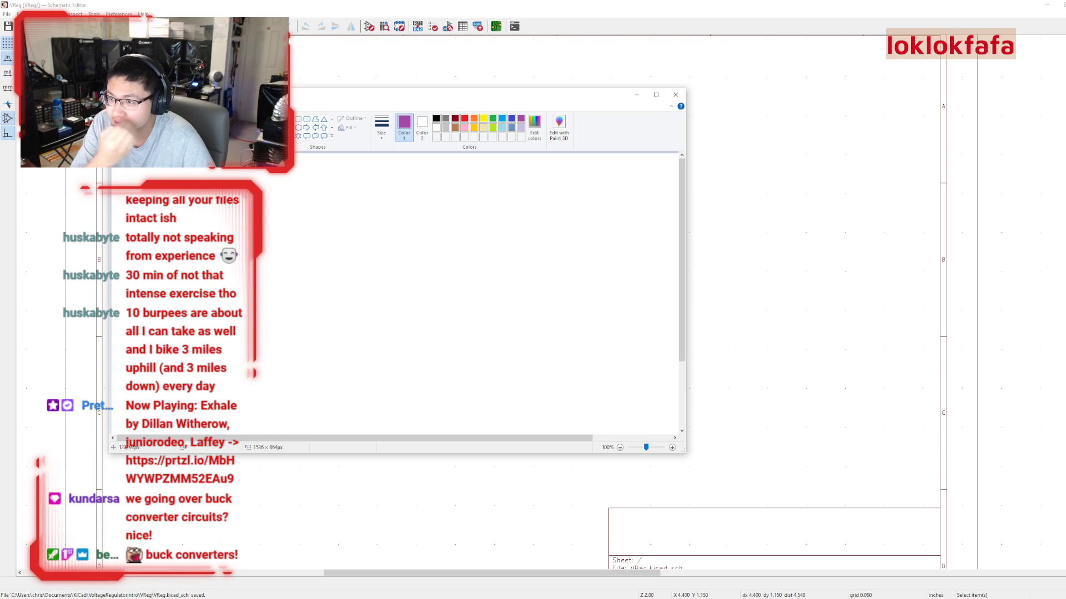
pyautogui.moveTo(171, 174)
pyautogui.mouseDown()
pyautogui.moveTo(172, 194)
pyautogui.moveTo(190, 176)
pyautogui.moveTo(315, 180)
pyautogui.mouseUp()
pyautogui.moveTo(309, 176)
pyautogui.mouseDown()
pyautogui.moveTo(329, 186)
pyautogui.moveTo(349, 178)
pyautogui.moveTo(346, 185)
pyautogui.mouseUp()
pyautogui.click(335, 184)
pyautogui.moveTo(358, 174); pyautogui.dragTo(370, 168)
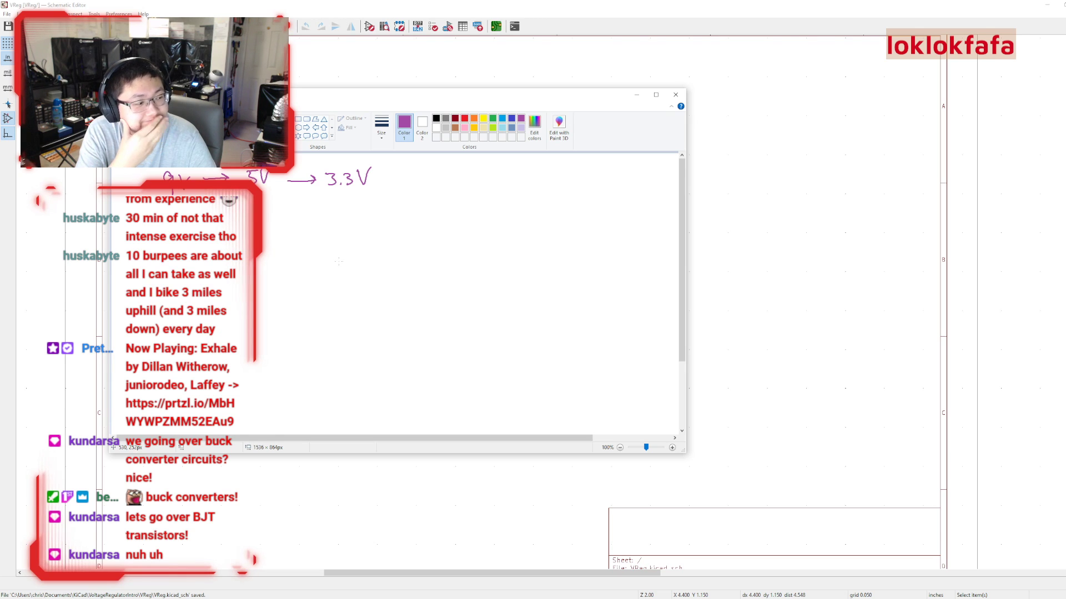
pyautogui.moveTo(234, 99)
pyautogui.mouseDown()
pyautogui.moveTo(527, 165)
pyautogui.moveTo(509, 141)
pyautogui.mouseUp()
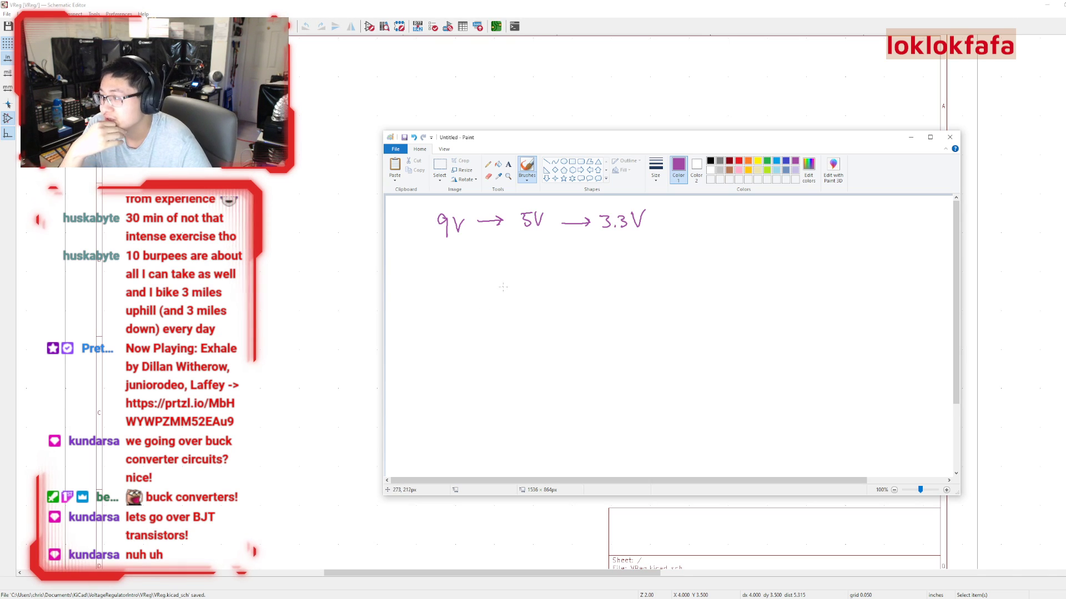
pyautogui.moveTo(609, 251); pyautogui.dragTo(628, 253)
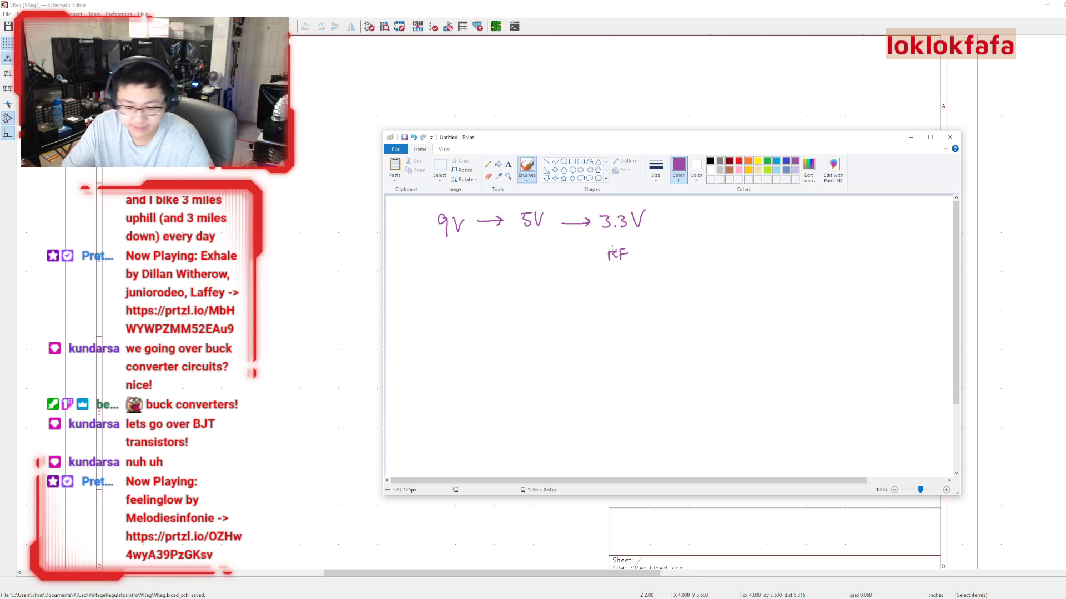
pyautogui.hotkey('ctrl', 'z')
pyautogui.hotkey('ctrl', 'z')
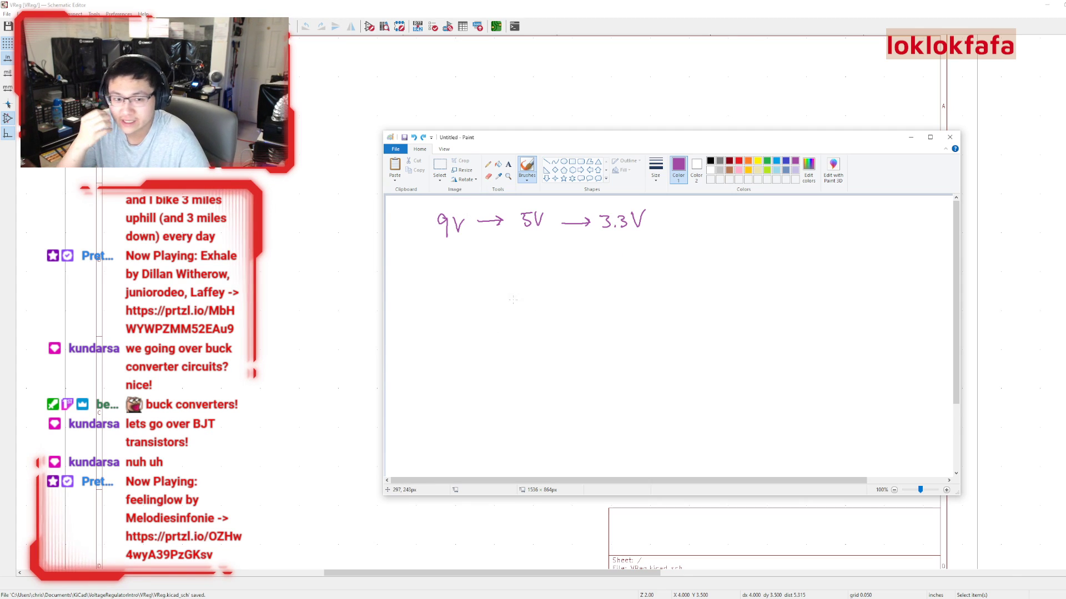
pyautogui.moveTo(496, 293)
pyautogui.mouseDown()
pyautogui.moveTo(499, 321)
pyautogui.moveTo(525, 291)
pyautogui.moveTo(547, 317)
pyautogui.mouseUp()
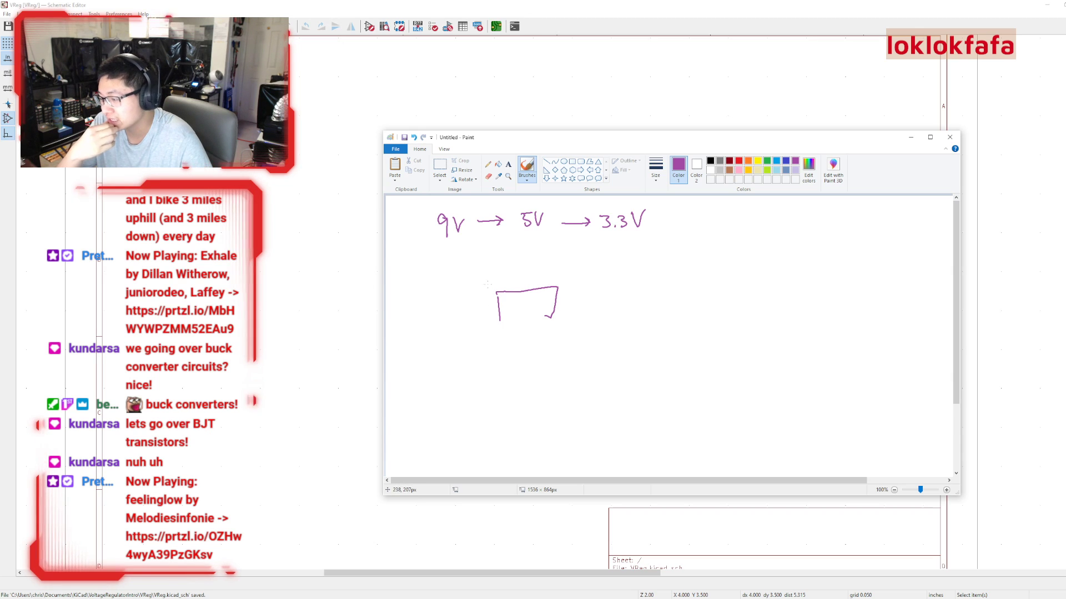
pyautogui.hotkey('ctrl', 'z')
pyautogui.hotkey('ctrl', 'z')
pyautogui.hotkey('ctrl', 'z')
# Draw two dark red blocks below the voltage chain, labelled "7805" under 9V → 5V and "LM317" further along.
pyautogui.click(728, 161)
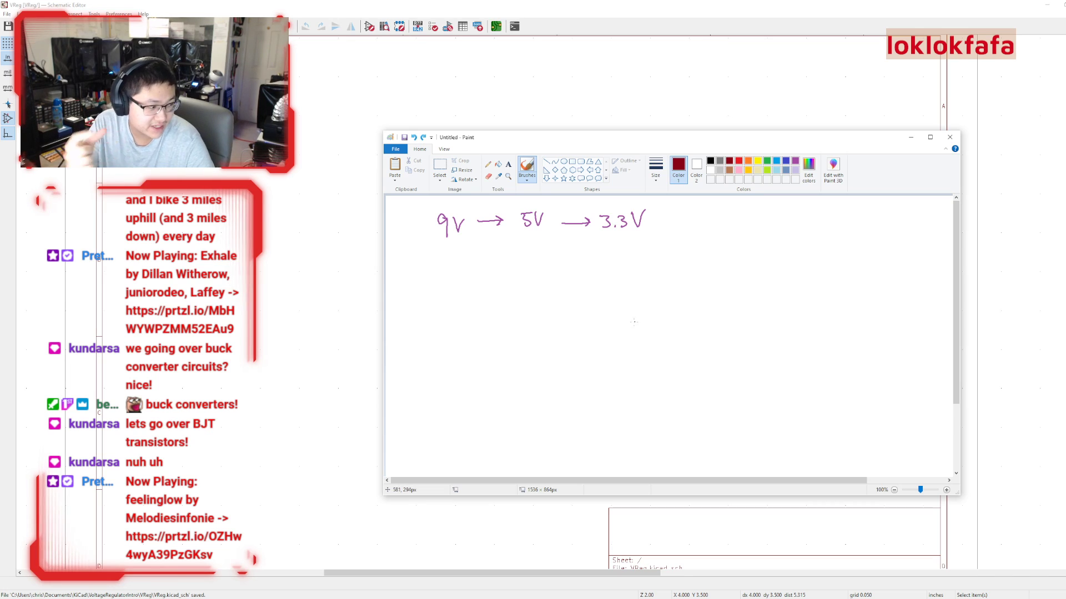
pyautogui.moveTo(499, 293)
pyautogui.mouseDown()
pyautogui.moveTo(499, 321)
pyautogui.moveTo(563, 286)
pyautogui.moveTo(559, 319)
pyautogui.moveTo(516, 325)
pyautogui.moveTo(559, 319)
pyautogui.moveTo(514, 316)
pyautogui.moveTo(535, 300)
pyautogui.moveTo(545, 310)
pyautogui.mouseUp()
pyautogui.moveTo(545, 296); pyautogui.dragTo(553, 294)
pyautogui.moveTo(688, 287)
pyautogui.mouseDown()
pyautogui.moveTo(688, 315)
pyautogui.moveTo(721, 284)
pyautogui.moveTo(737, 317)
pyautogui.moveTo(690, 319)
pyautogui.moveTo(713, 294)
pyautogui.mouseUp()
pyautogui.moveTo(714, 295); pyautogui.dragTo(723, 305)
pyautogui.moveTo(726, 296); pyautogui.dragTo(729, 307)
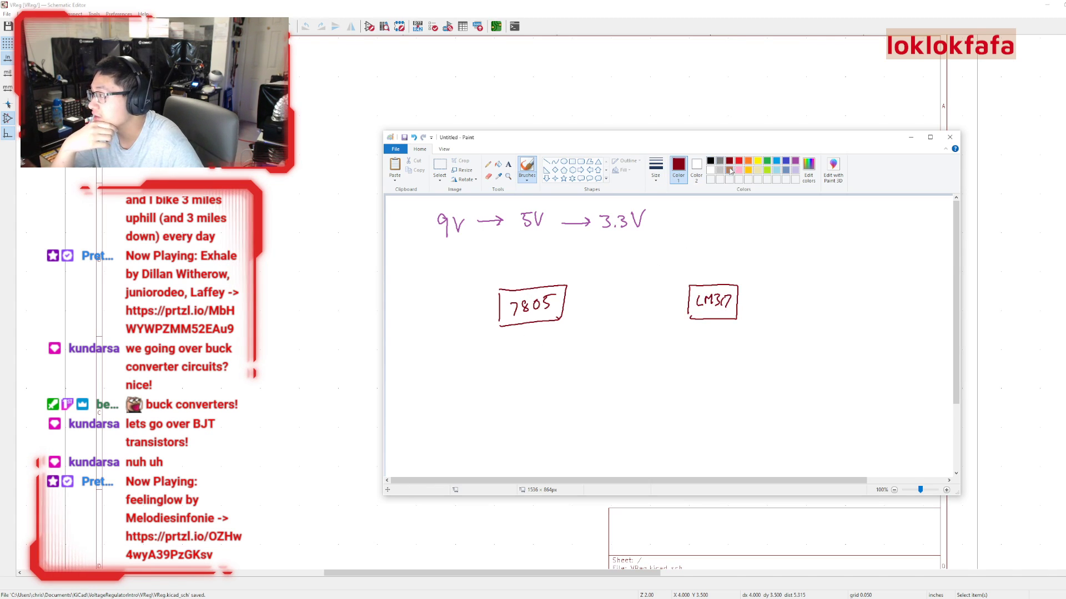
# Write "9V → 5V" in green above the 7805 block.
pyautogui.click(808, 165)
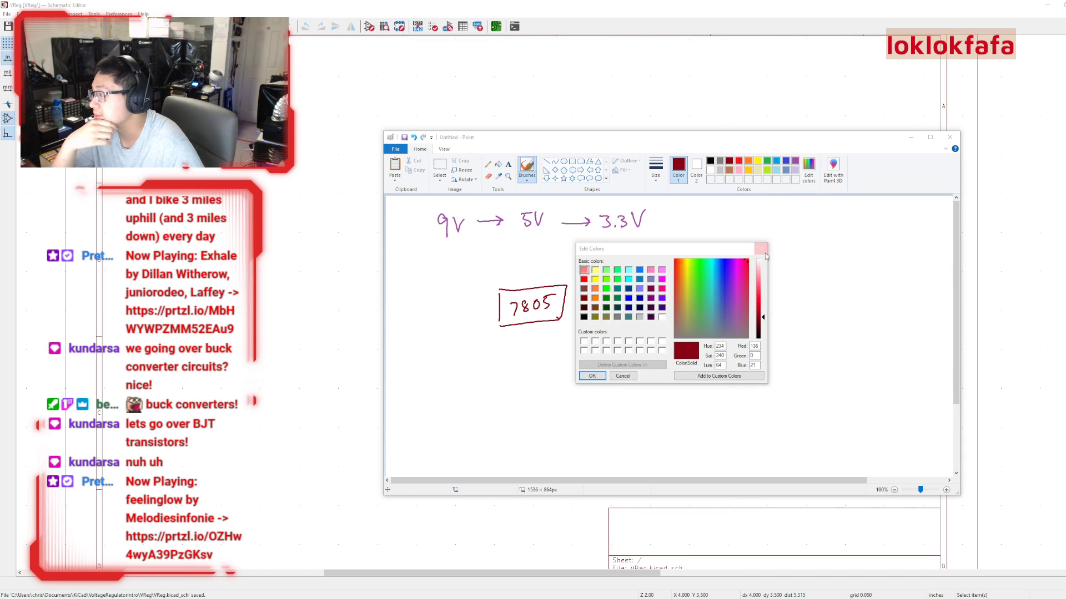
pyautogui.press('Escape')
pyautogui.click(767, 160)
pyautogui.moveTo(491, 269)
pyautogui.mouseDown()
pyautogui.moveTo(487, 280)
pyautogui.moveTo(532, 272)
pyautogui.mouseUp()
pyautogui.moveTo(525, 265)
pyautogui.mouseDown()
pyautogui.moveTo(525, 278)
pyautogui.moveTo(564, 261)
pyautogui.mouseUp()
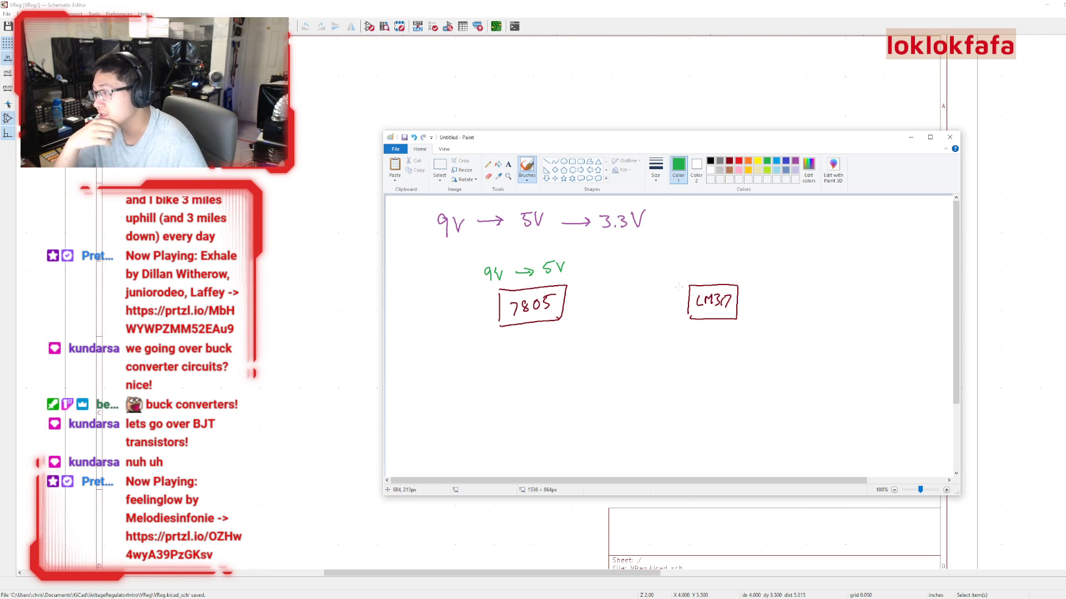
# Write "5V → 3.3V" in green above the LM317 block.
pyautogui.moveTo(690, 267); pyautogui.dragTo(689, 279)
pyautogui.moveTo(689, 265); pyautogui.dragTo(735, 270)
pyautogui.moveTo(730, 265)
pyautogui.mouseDown()
pyautogui.moveTo(760, 276)
pyautogui.moveTo(780, 260)
pyautogui.mouseUp()
pyautogui.click(750, 274)
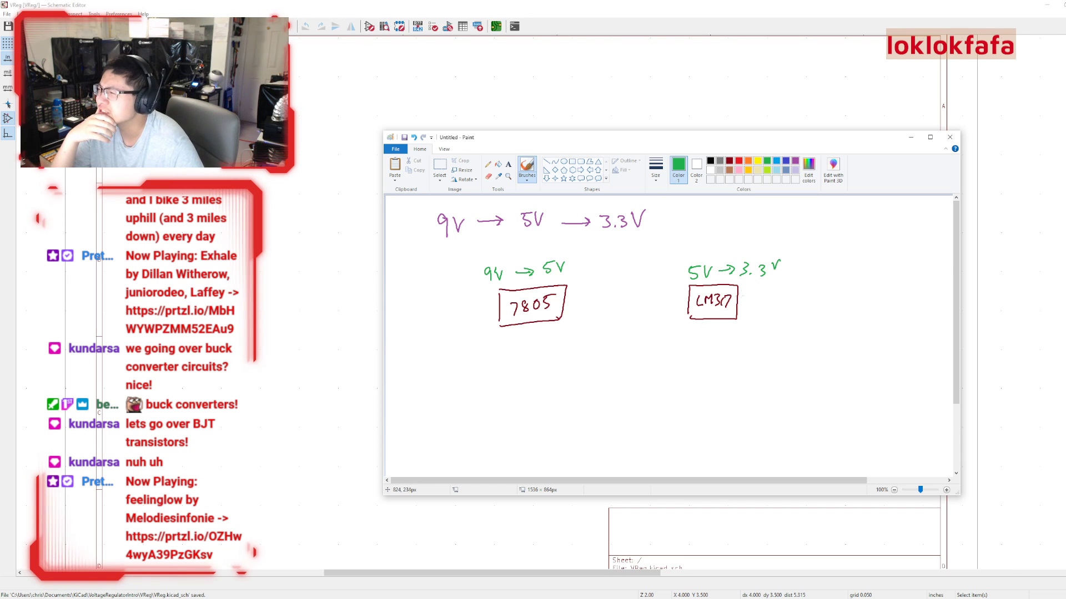
# Rewrite the final "V" of the green "5V → 3.3V" label above the LM317 block.
pyautogui.hotkey('ctrl', 'z')
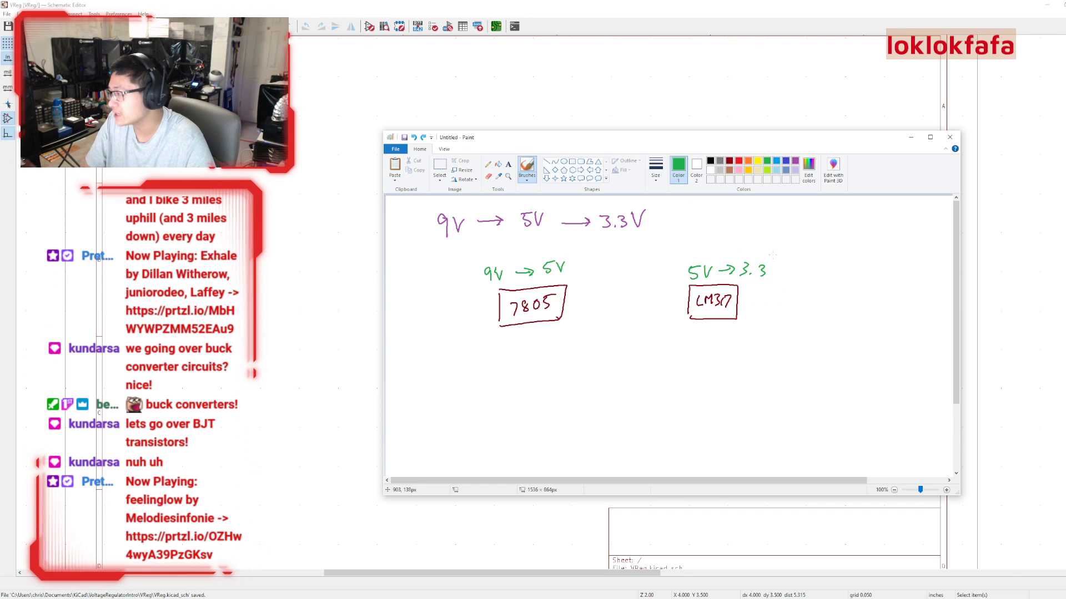
pyautogui.moveTo(767, 265); pyautogui.dragTo(776, 265)
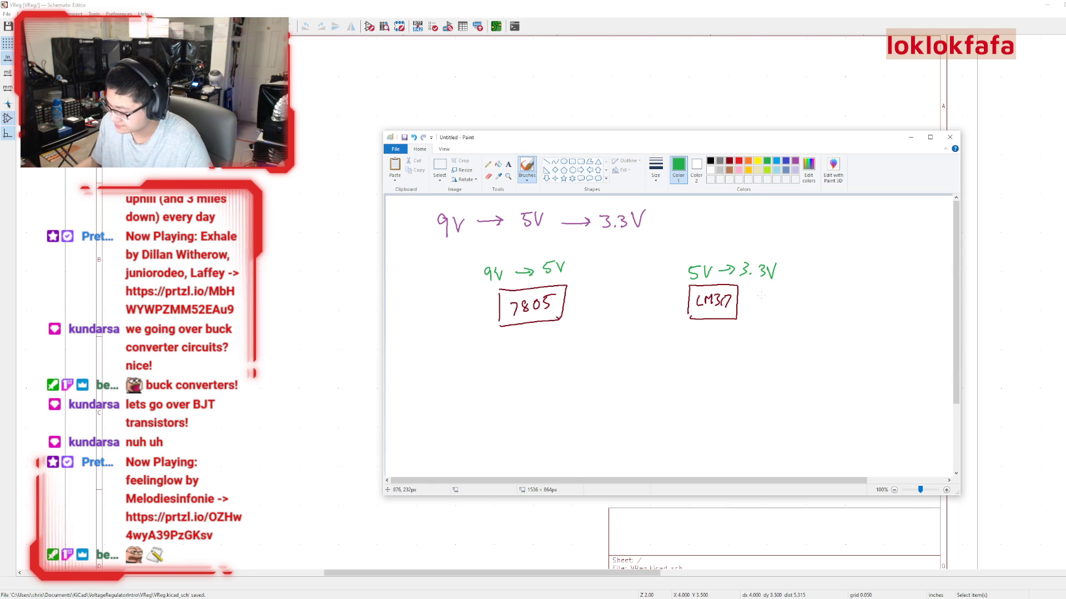
# Undo the green voltage labels above the 7805 and LM317 blocks.
pyautogui.hotkey('ctrl', 'z')
pyautogui.hotkey('ctrl', 'z')
pyautogui.hotkey('ctrl', 'z')
pyautogui.hotkey('ctrl', 'z')
pyautogui.hotkey('ctrl', 'z')
pyautogui.hotkey('ctrl', 'z')
pyautogui.hotkey('ctrl', 'z')
pyautogui.hotkey('ctrl', 'z')
pyautogui.hotkey('ctrl', 'z')
pyautogui.hotkey('ctrl', 'z')
pyautogui.hotkey('ctrl', 'z')
pyautogui.hotkey('ctrl', 'z')
pyautogui.hotkey('ctrl', 'z')
pyautogui.hotkey('ctrl', 'z')
pyautogui.hotkey('ctrl', 'z')
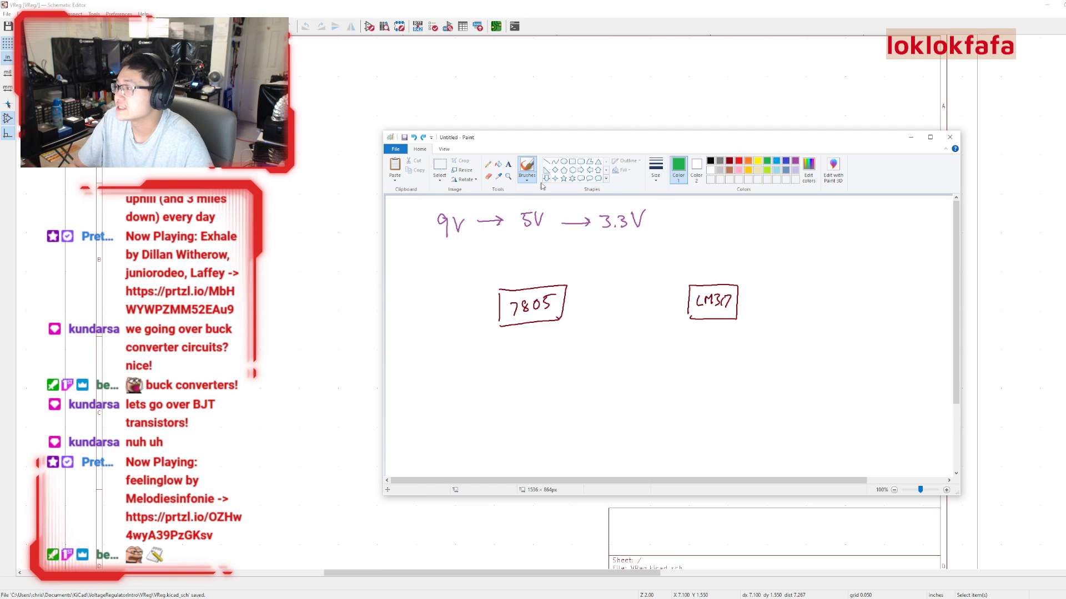
# Erase the "7805" and "LM317" lettering inside the two blocks and pick red as the drawing colour.
pyautogui.click(488, 176)
pyautogui.moveTo(518, 315); pyautogui.dragTo(544, 309)
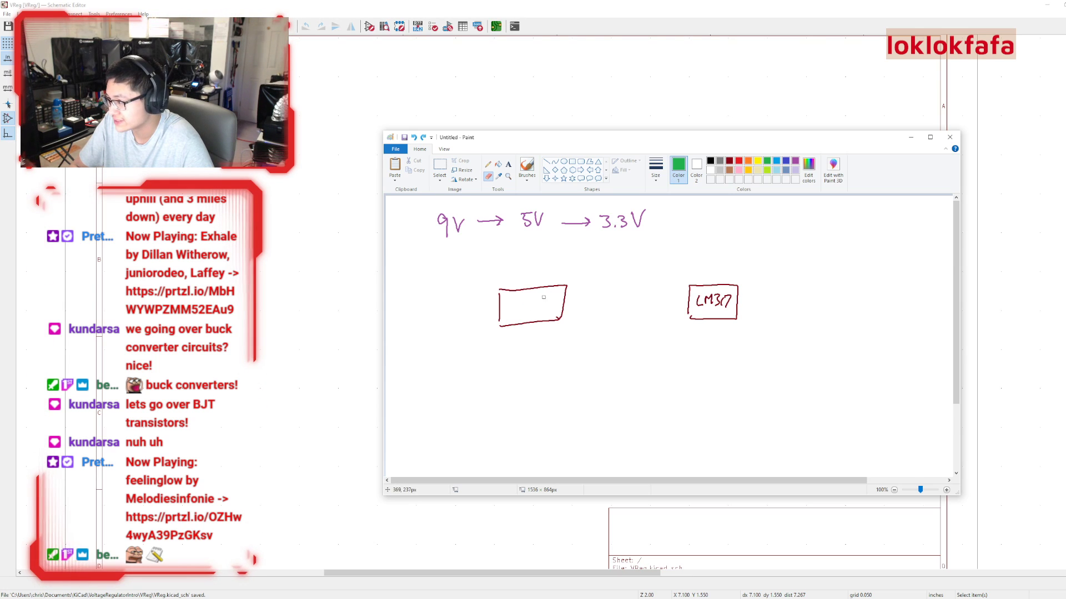
pyautogui.moveTo(705, 291)
pyautogui.mouseDown()
pyautogui.moveTo(701, 300)
pyautogui.moveTo(724, 303)
pyautogui.mouseUp()
pyautogui.click(738, 161)
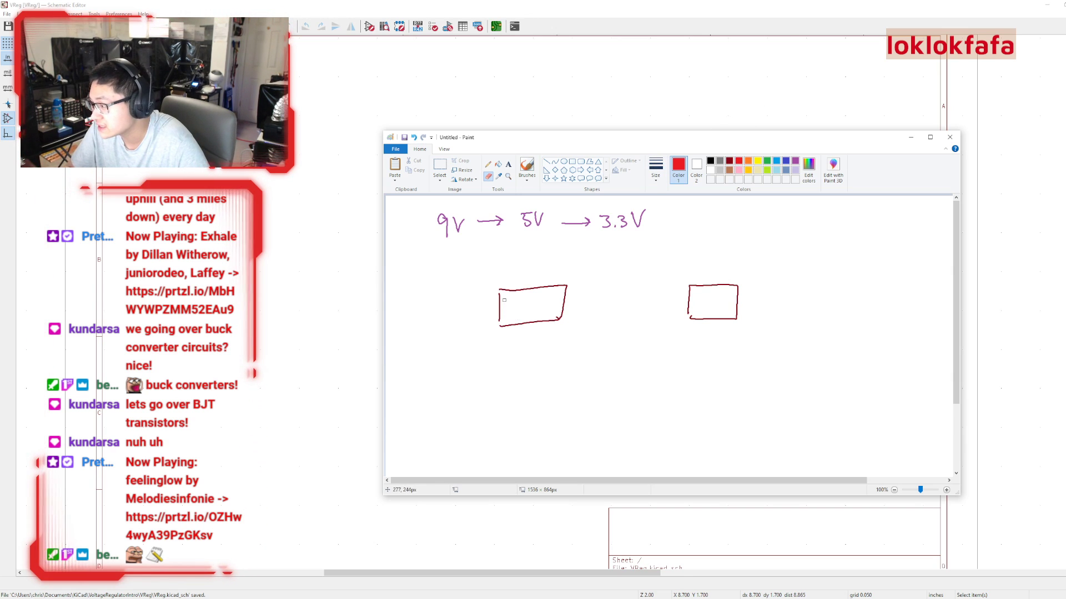
pyautogui.click(488, 165)
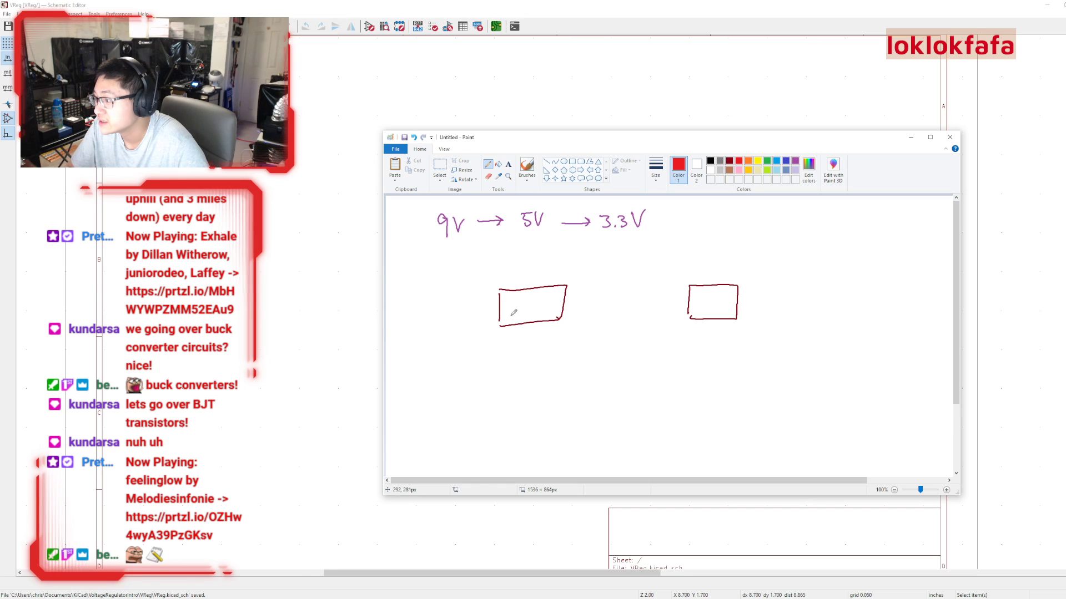
pyautogui.moveTo(511, 301); pyautogui.dragTo(515, 314)
pyautogui.moveTo(508, 309); pyautogui.dragTo(523, 311)
pyautogui.hotkey('ctrl', 'z')
pyautogui.hotkey('ctrl', 'z')
pyautogui.hotkey('ctrl', 'z')
pyautogui.hotkey('ctrl', 'z')
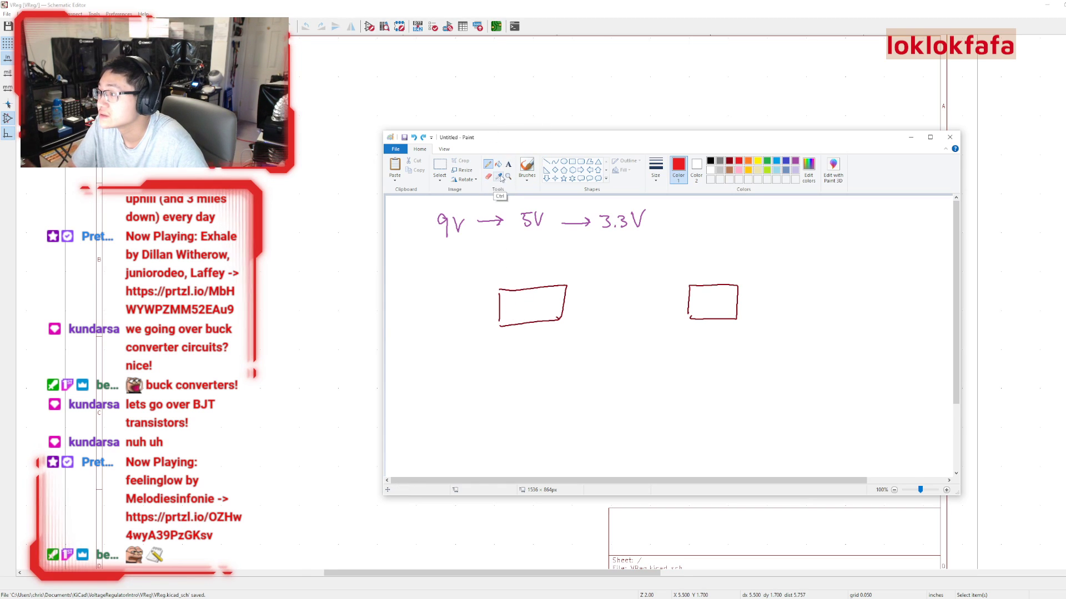
# Letter the two blocks in red with the brush: "AMS1117 5V" in the first and "AMS1117 3.3V" in the second.
pyautogui.click(528, 172)
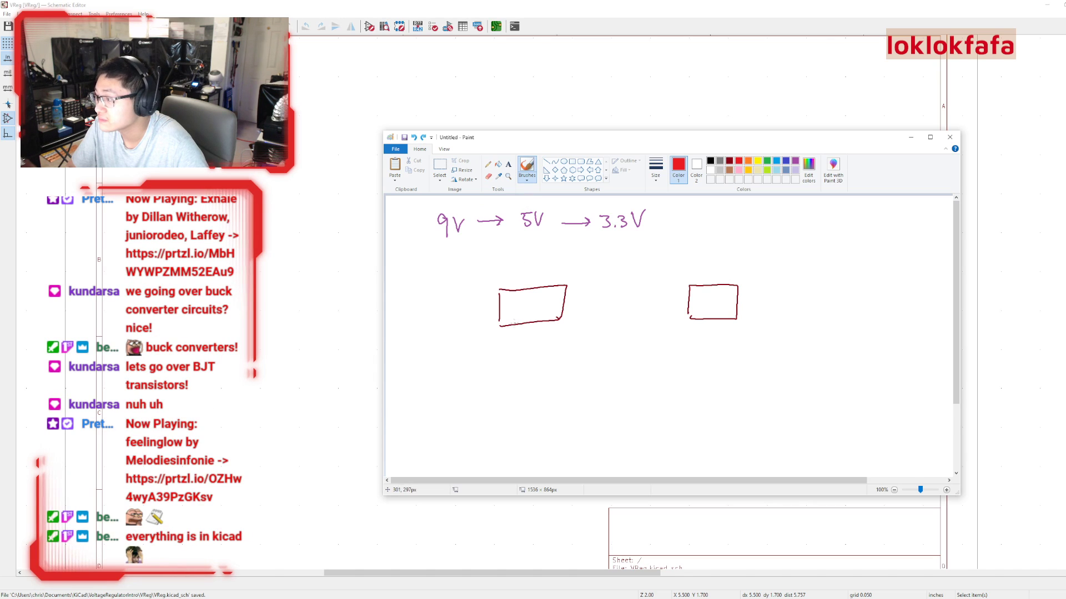
pyautogui.moveTo(507, 314)
pyautogui.mouseDown()
pyautogui.moveTo(548, 304)
pyautogui.moveTo(525, 320)
pyautogui.mouseUp()
pyautogui.moveTo(533, 314); pyautogui.dragTo(540, 310)
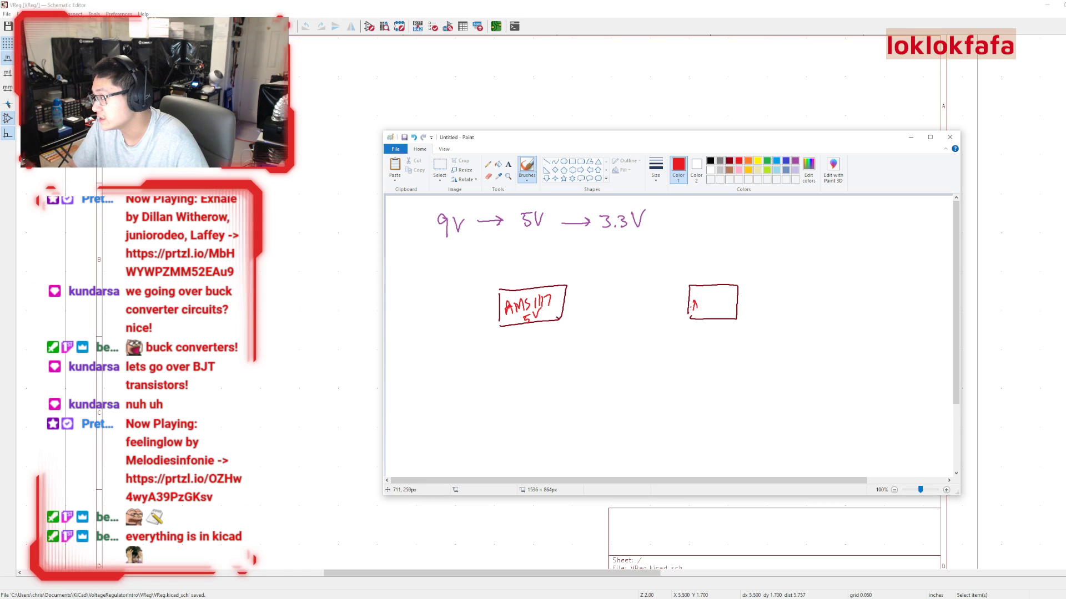
pyautogui.moveTo(708, 295)
pyautogui.mouseDown()
pyautogui.moveTo(702, 304)
pyautogui.moveTo(716, 302)
pyautogui.mouseUp()
pyautogui.moveTo(719, 289); pyautogui.dragTo(708, 317)
pyautogui.moveTo(710, 307); pyautogui.dragTo(713, 316)
pyautogui.moveTo(717, 308); pyautogui.dragTo(725, 306)
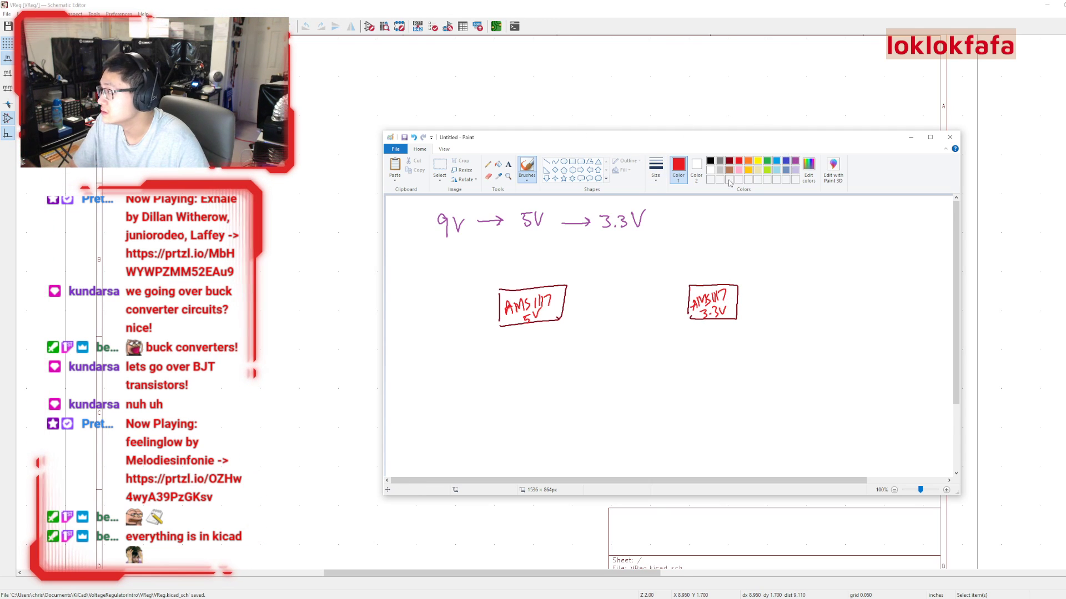
# Draw dark red wires into the 5V block, between the two blocks, and out of the 3.3V block.
pyautogui.click(729, 160)
pyautogui.moveTo(437, 312); pyautogui.dragTo(499, 310)
pyautogui.moveTo(563, 307); pyautogui.dragTo(786, 299)
# Draw a vertical leg ending in a ground symbol below each AMS1117 block.
pyautogui.moveTo(711, 321); pyautogui.dragTo(714, 369)
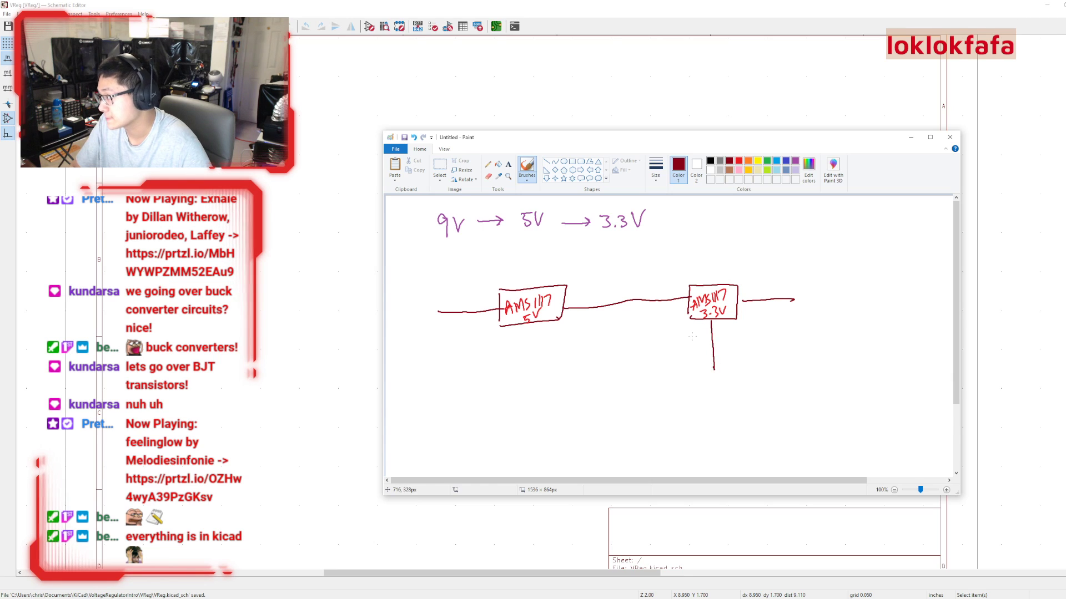
pyautogui.moveTo(531, 324); pyautogui.dragTo(543, 379)
pyautogui.moveTo(531, 388); pyautogui.dragTo(542, 386)
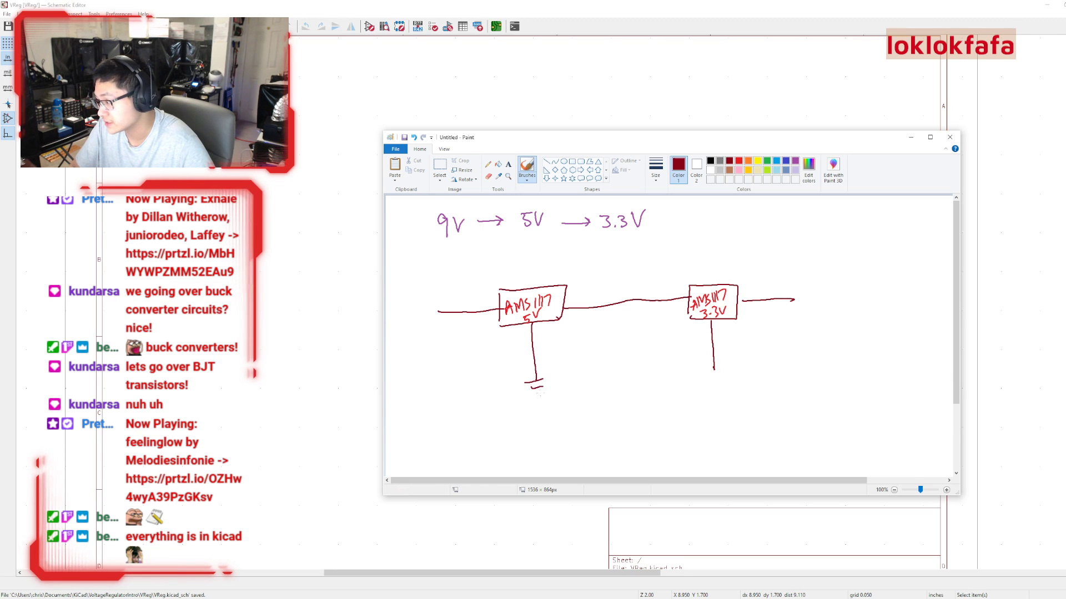
pyautogui.moveTo(704, 376)
pyautogui.mouseDown()
pyautogui.moveTo(724, 371)
pyautogui.moveTo(722, 379)
pyautogui.mouseUp()
pyautogui.click(717, 392)
# Draw two capacitors hanging from the input wire ahead of the AMS1117 5V block.
pyautogui.moveTo(452, 317); pyautogui.dragTo(457, 367)
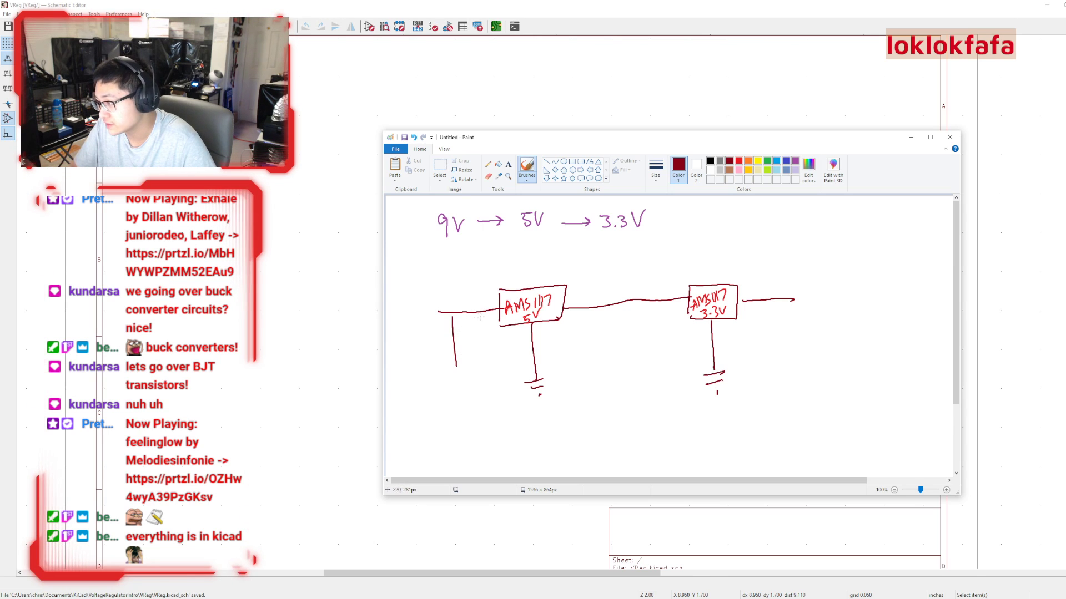
pyautogui.moveTo(481, 312)
pyautogui.mouseDown()
pyautogui.moveTo(484, 357)
pyautogui.moveTo(462, 368)
pyautogui.moveTo(459, 410)
pyautogui.mouseUp()
pyautogui.moveTo(484, 368)
pyautogui.mouseDown()
pyautogui.moveTo(496, 366)
pyautogui.moveTo(489, 404)
pyautogui.mouseUp()
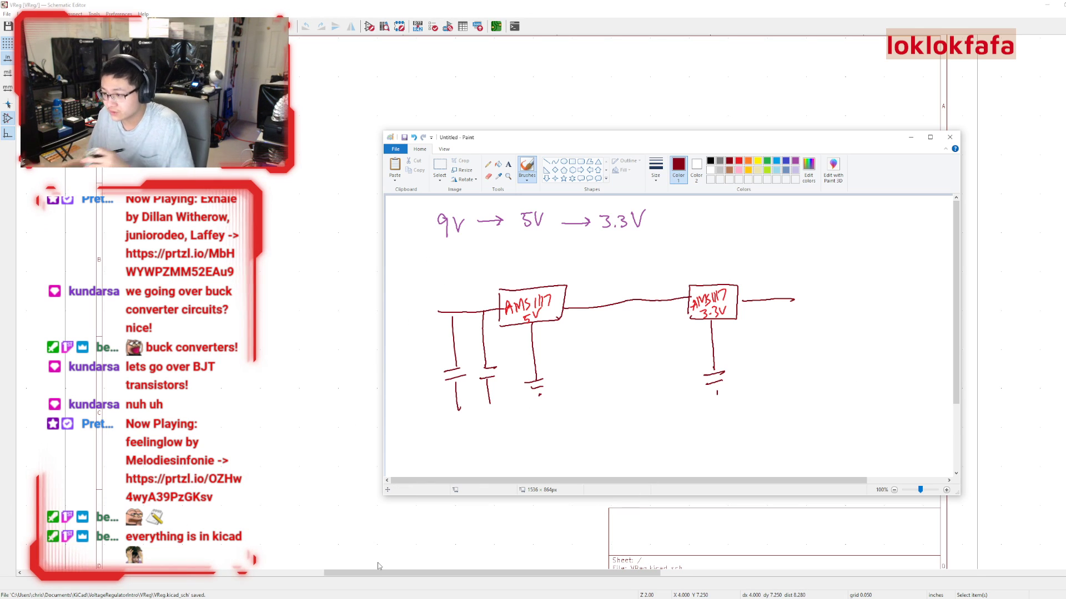
pyautogui.press('super')
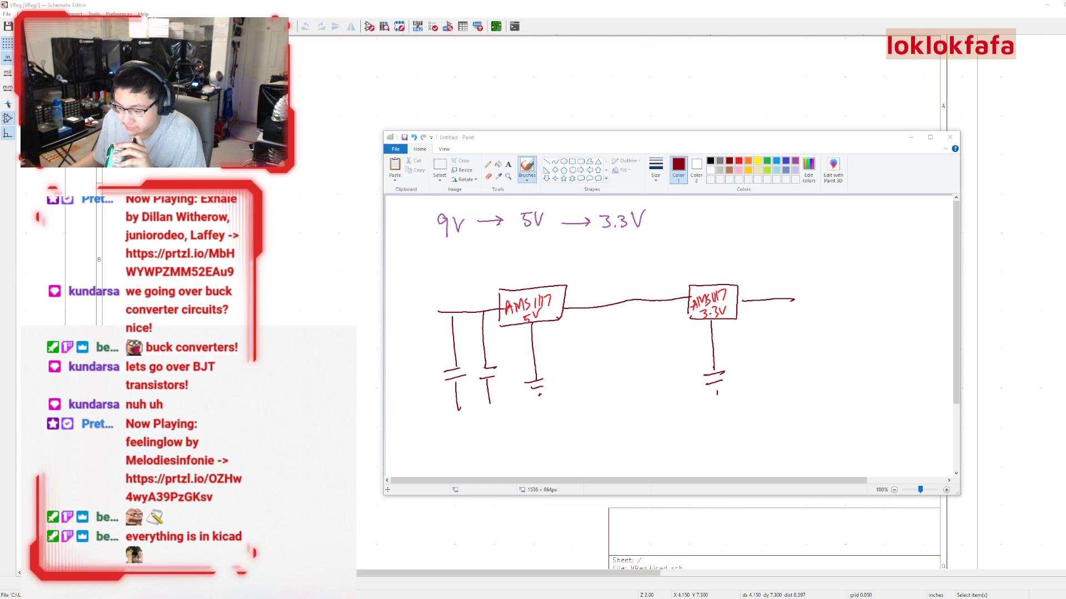
pyautogui.write('alti')
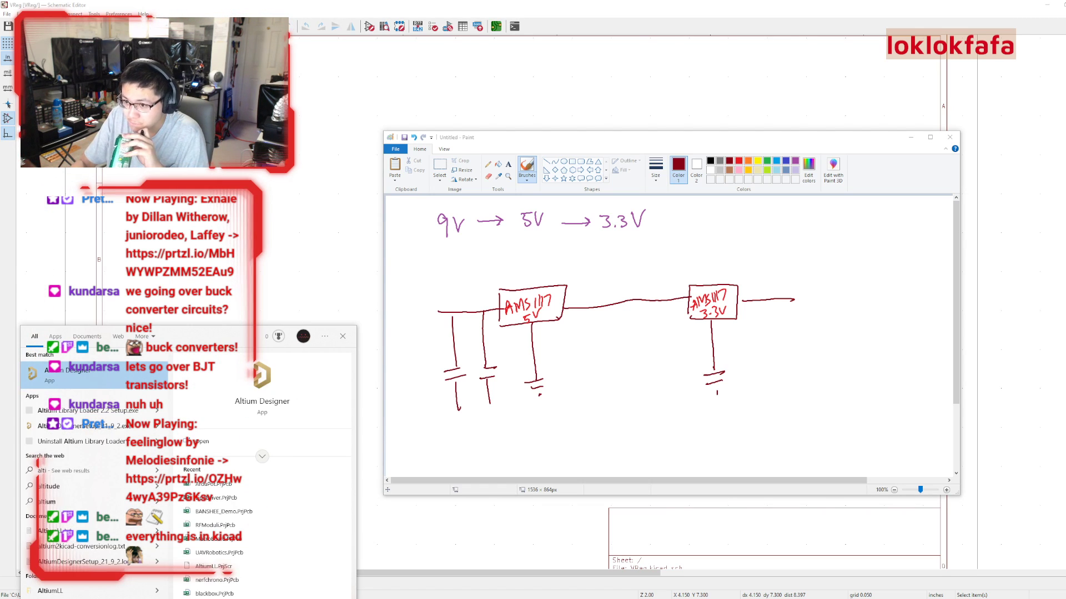
pyautogui.press('Escape')
pyautogui.hotkey('ctrl', 's')
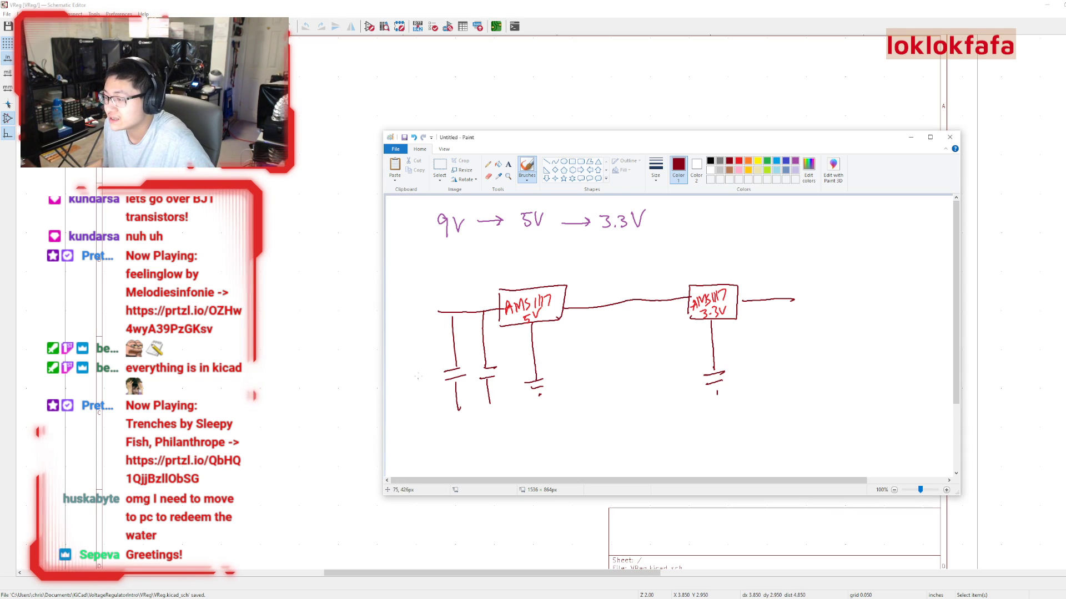
pyautogui.moveTo(434, 379); pyautogui.dragTo(441, 381)
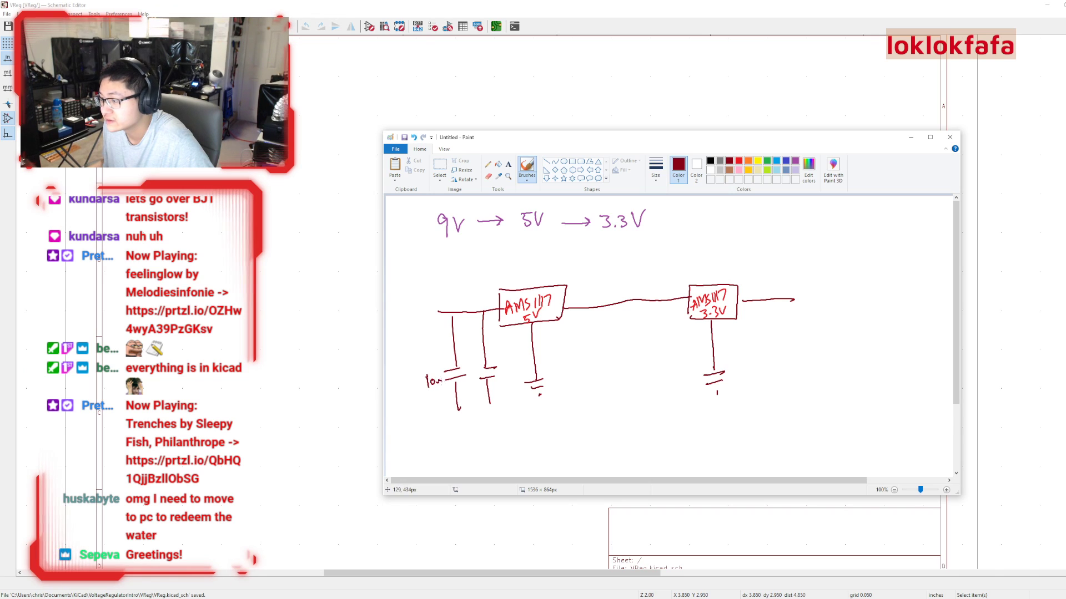
pyautogui.hotkey('ctrl', 'z')
pyautogui.hotkey('ctrl', 'z')
pyautogui.hotkey('ctrl', 'z')
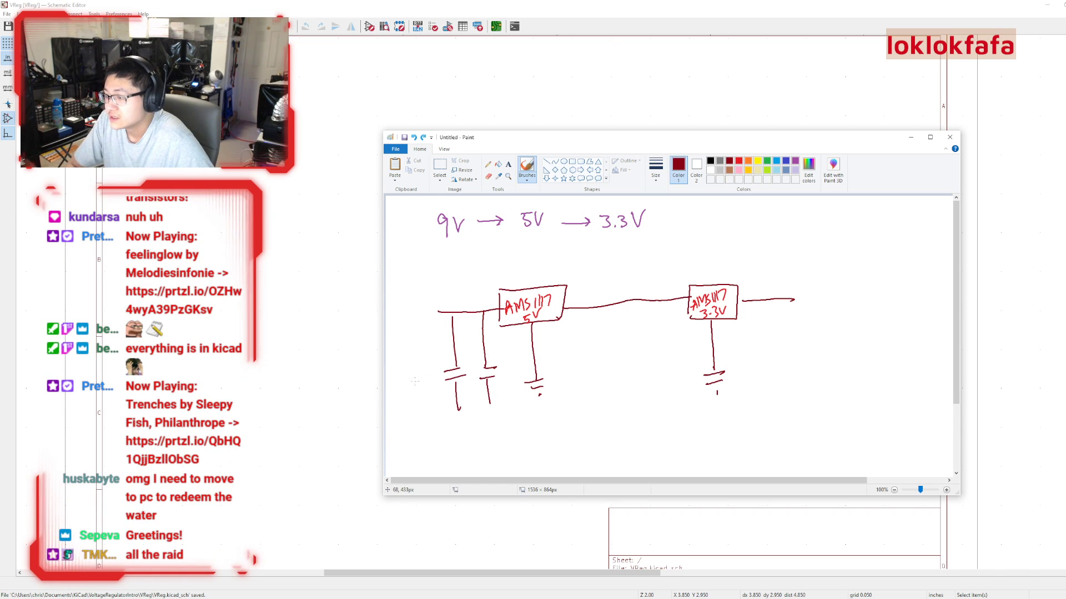
# Label the two input capacitors "10uF" and "0.1uF" and draw ground symbols beneath them.
pyautogui.moveTo(429, 380); pyautogui.dragTo(522, 388)
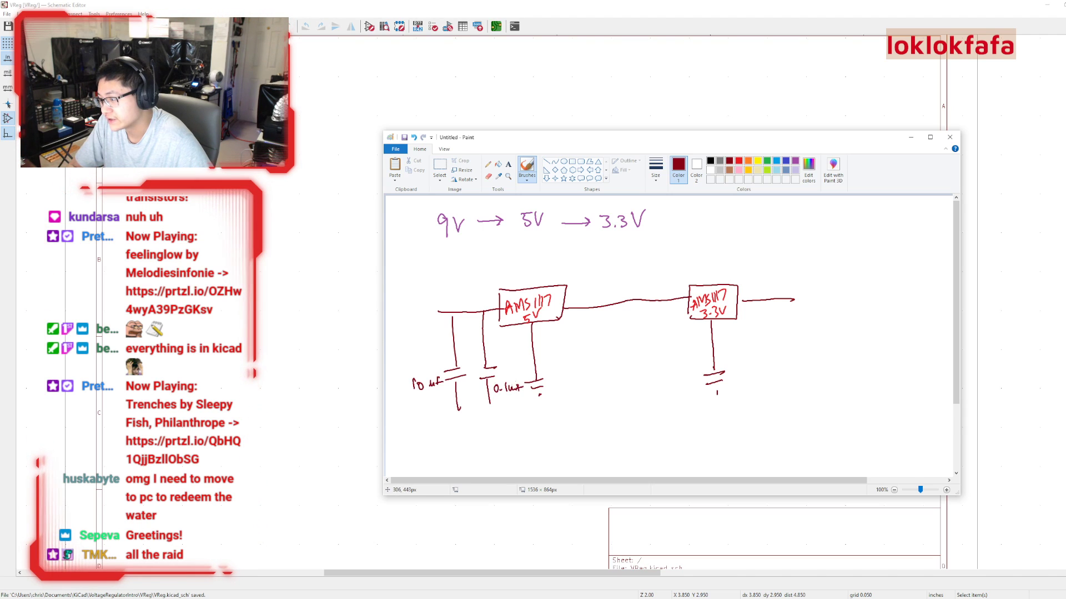
pyautogui.moveTo(451, 415); pyautogui.dragTo(466, 413)
pyautogui.moveTo(452, 420); pyautogui.dragTo(465, 419)
pyautogui.moveTo(457, 425); pyautogui.dragTo(463, 426)
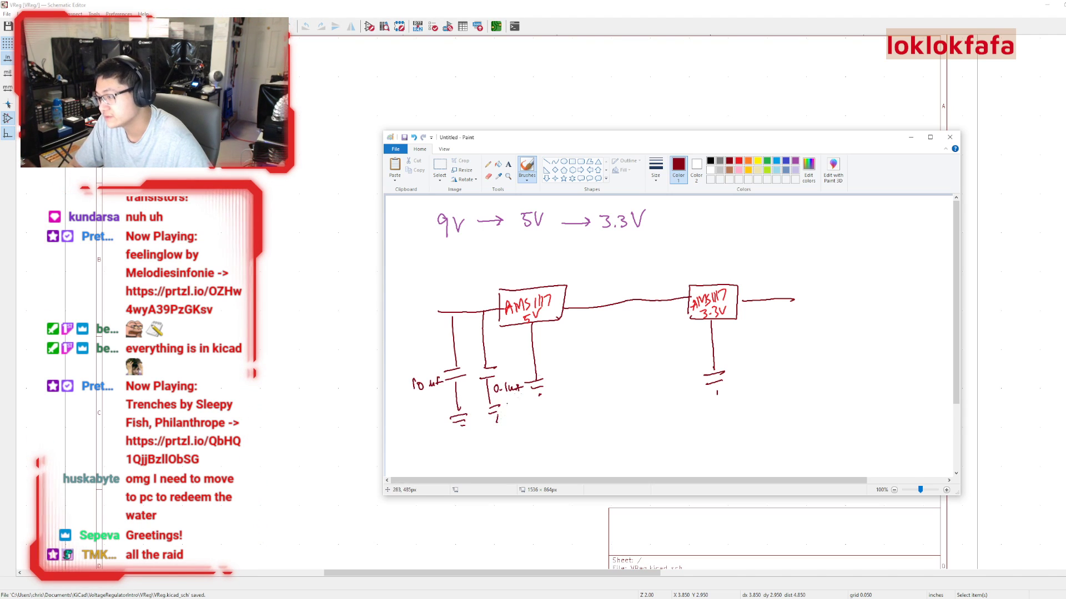
# Draw a grounded capacitor on the wire after the 5V block and label it "10uF".
pyautogui.moveTo(597, 308); pyautogui.dragTo(604, 345)
pyautogui.moveTo(587, 358)
pyautogui.mouseDown()
pyautogui.moveTo(607, 353)
pyautogui.moveTo(601, 393)
pyautogui.mouseUp()
pyautogui.moveTo(565, 361); pyautogui.dragTo(566, 368)
pyautogui.moveTo(574, 361); pyautogui.dragTo(573, 361)
pyautogui.click(578, 365)
# Draw a grounded capacitor on the wire just before the 3.3V block and label it "0.1uF".
pyautogui.moveTo(656, 300); pyautogui.dragTo(666, 337)
pyautogui.moveTo(648, 346)
pyautogui.mouseDown()
pyautogui.moveTo(661, 344)
pyautogui.moveTo(656, 376)
pyautogui.moveTo(668, 386)
pyautogui.mouseUp()
pyautogui.moveTo(652, 395)
pyautogui.mouseDown()
pyautogui.moveTo(663, 393)
pyautogui.moveTo(661, 403)
pyautogui.mouseUp()
pyautogui.click(628, 366)
pyautogui.moveTo(621, 362); pyautogui.dragTo(640, 364)
pyautogui.moveTo(647, 359); pyautogui.dragTo(641, 367)
pyautogui.moveTo(641, 363); pyautogui.dragTo(646, 363)
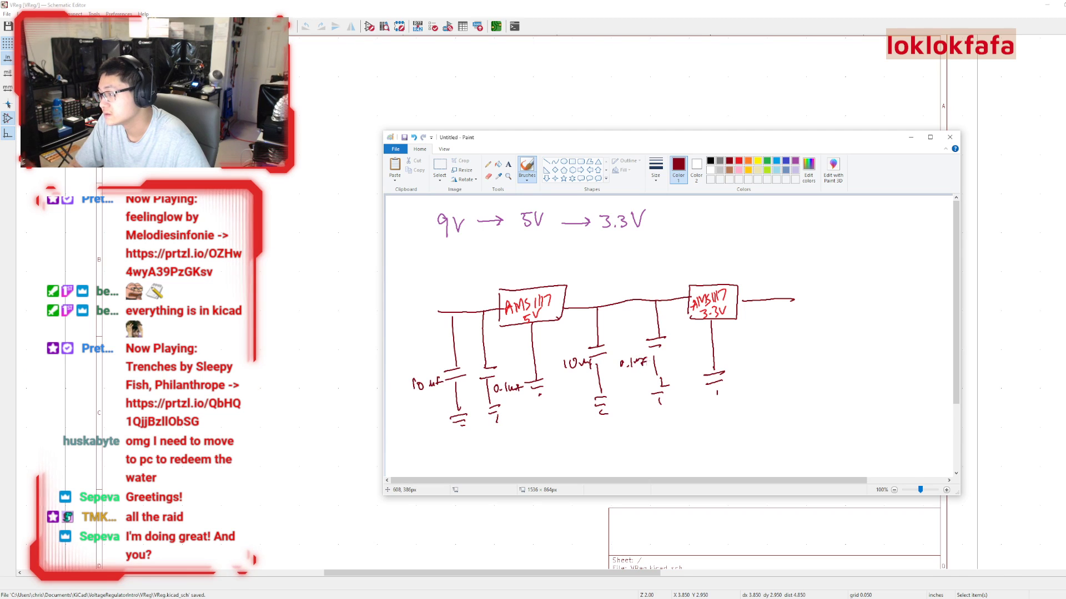
# Draw two capacitors on the output wire after the 3.3V block, labelled "10uF" and "0.1uF".
pyautogui.moveTo(761, 300)
pyautogui.mouseDown()
pyautogui.moveTo(767, 390)
pyautogui.moveTo(781, 365)
pyautogui.mouseUp()
pyautogui.moveTo(784, 365); pyautogui.dragTo(792, 370)
pyautogui.moveTo(794, 361); pyautogui.dragTo(801, 363)
pyautogui.moveTo(789, 295); pyautogui.dragTo(790, 301)
pyautogui.moveTo(795, 298)
pyautogui.mouseDown()
pyautogui.moveTo(823, 296)
pyautogui.moveTo(824, 352)
pyautogui.mouseUp()
pyautogui.moveTo(817, 363)
pyautogui.mouseDown()
pyautogui.moveTo(816, 387)
pyautogui.moveTo(831, 362)
pyautogui.mouseUp()
pyautogui.click(839, 368)
pyautogui.moveTo(845, 360); pyautogui.dragTo(861, 361)
pyautogui.moveTo(864, 365); pyautogui.dragTo(869, 358)
# Add terminal circles at both ends of the circuit, labelled "Vin" at the input and "Vout" at the output.
pyautogui.moveTo(824, 297); pyautogui.dragTo(853, 300)
pyautogui.moveTo(432, 308); pyautogui.dragTo(399, 293)
pyautogui.moveTo(405, 303); pyautogui.dragTo(405, 297)
pyautogui.moveTo(862, 288); pyautogui.dragTo(889, 295)
pyautogui.moveTo(884, 289); pyautogui.dragTo(896, 288)
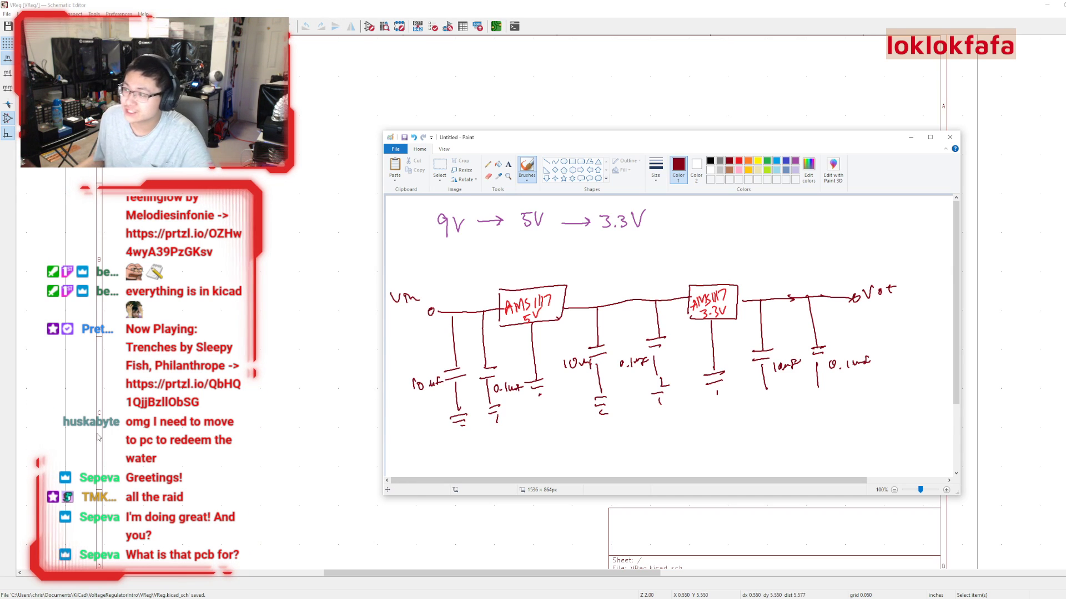
# Move and enlarge the Paint window so the full circuit and blank canvas below it show.
pyautogui.moveTo(529, 142); pyautogui.dragTo(438, 144)
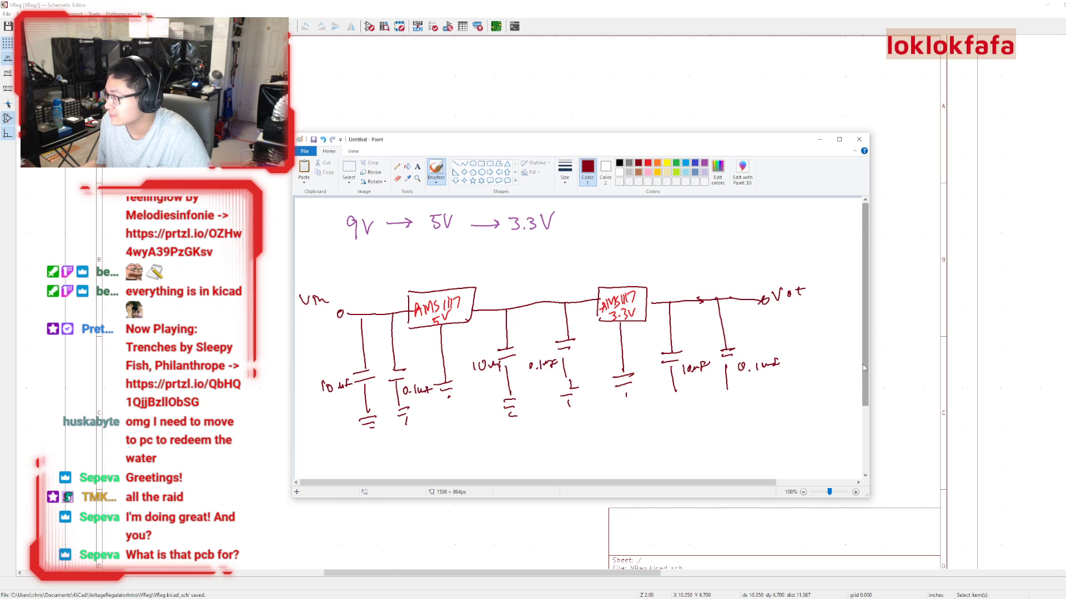
pyautogui.moveTo(869, 363); pyautogui.dragTo(1048, 363)
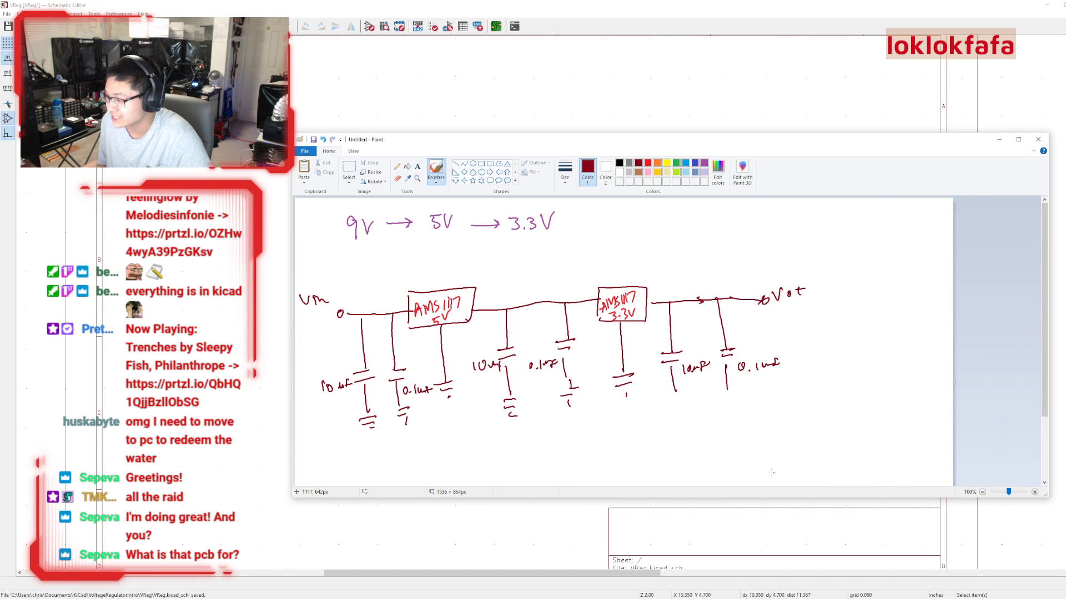
pyautogui.moveTo(387, 136); pyautogui.dragTo(401, 81)
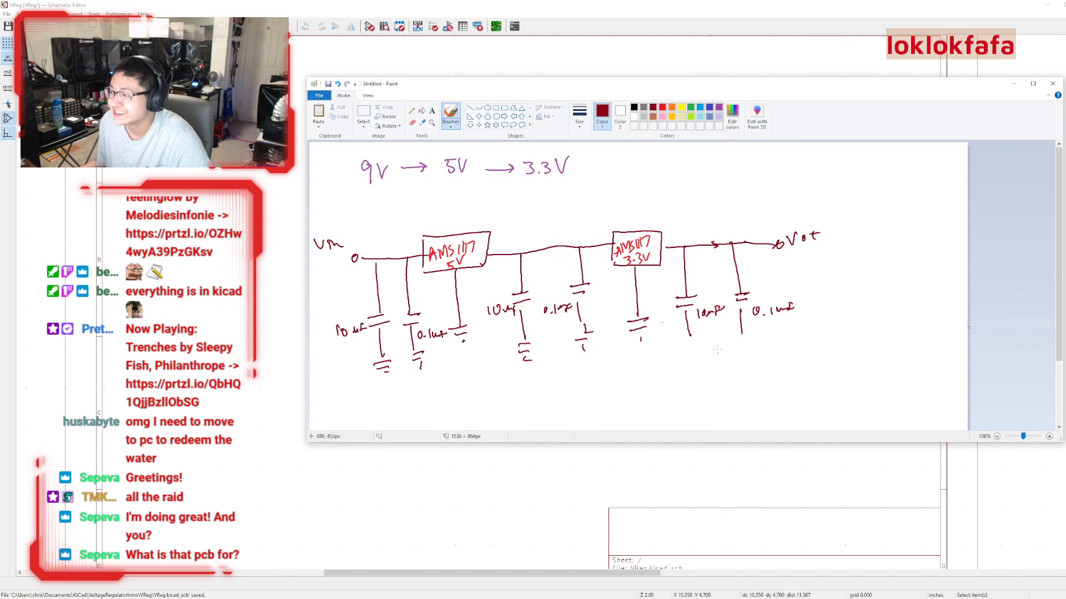
pyautogui.moveTo(1056, 441); pyautogui.dragTo(976, 526)
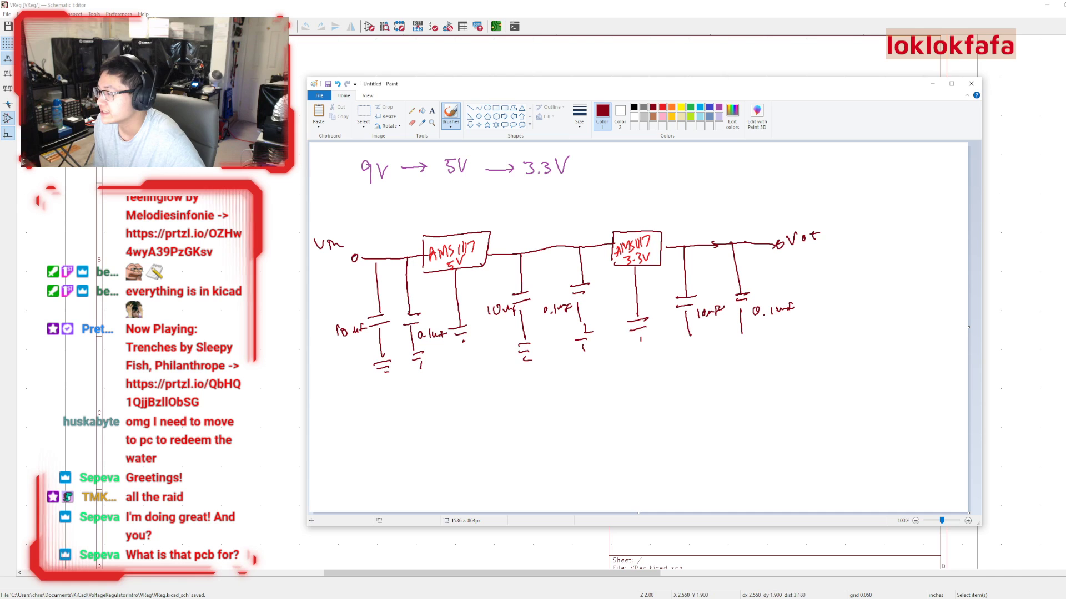
# Draw ground symbols beneath the two output capacitors.
pyautogui.moveTo(694, 334)
pyautogui.mouseDown()
pyautogui.moveTo(682, 338)
pyautogui.moveTo(694, 339)
pyautogui.mouseUp()
pyautogui.moveTo(690, 344); pyautogui.dragTo(691, 347)
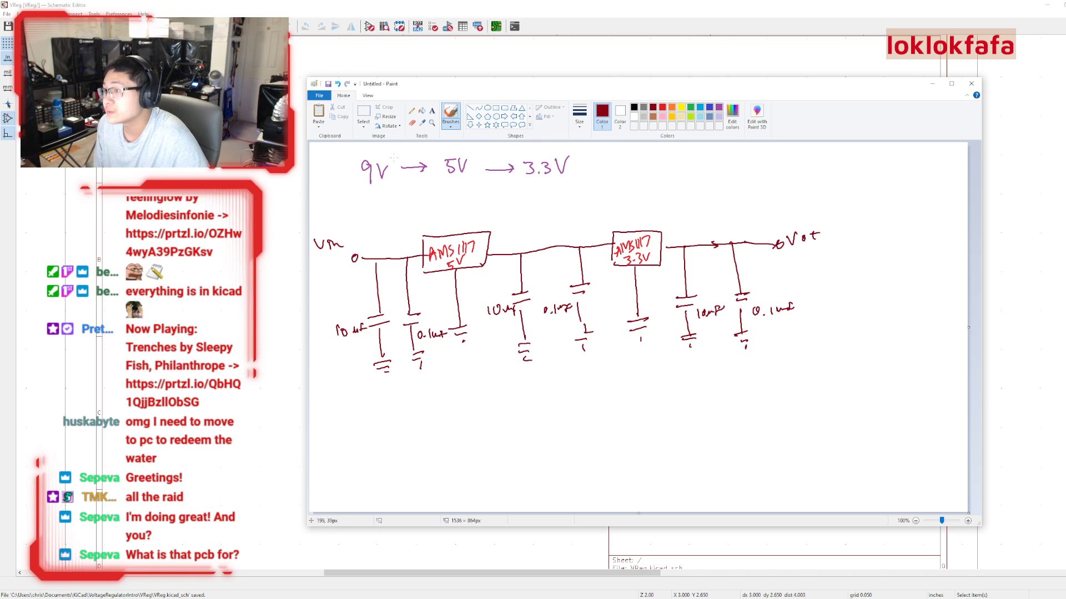
# Erase the "Vin" label at the circuit input and draw a separate "vin" terminal feeding an open switch below the circuit.
pyautogui.click(412, 123)
pyautogui.moveTo(321, 237); pyautogui.dragTo(341, 247)
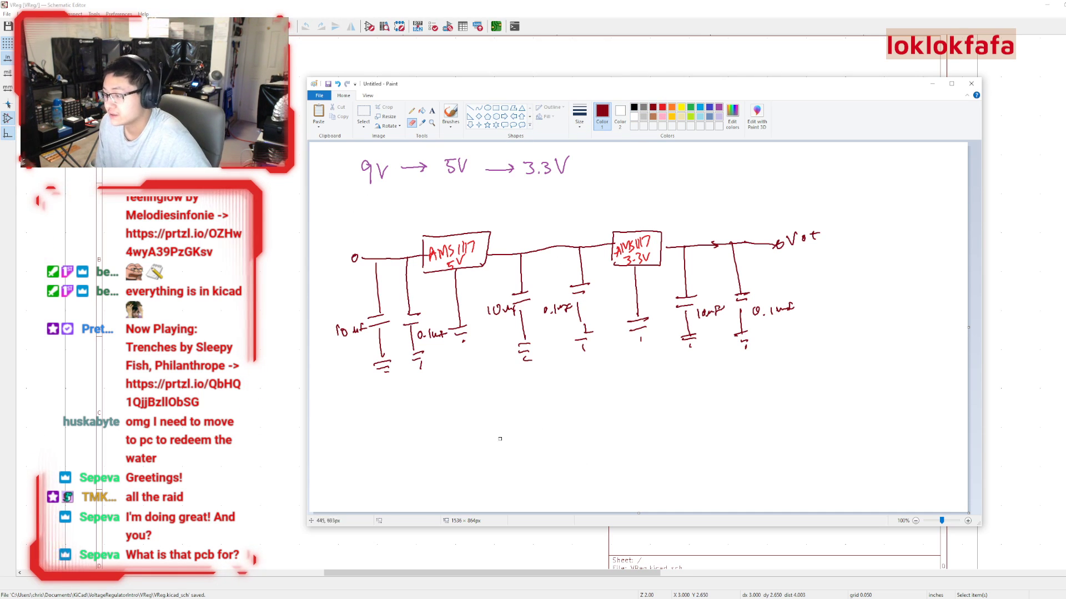
pyautogui.click(444, 115)
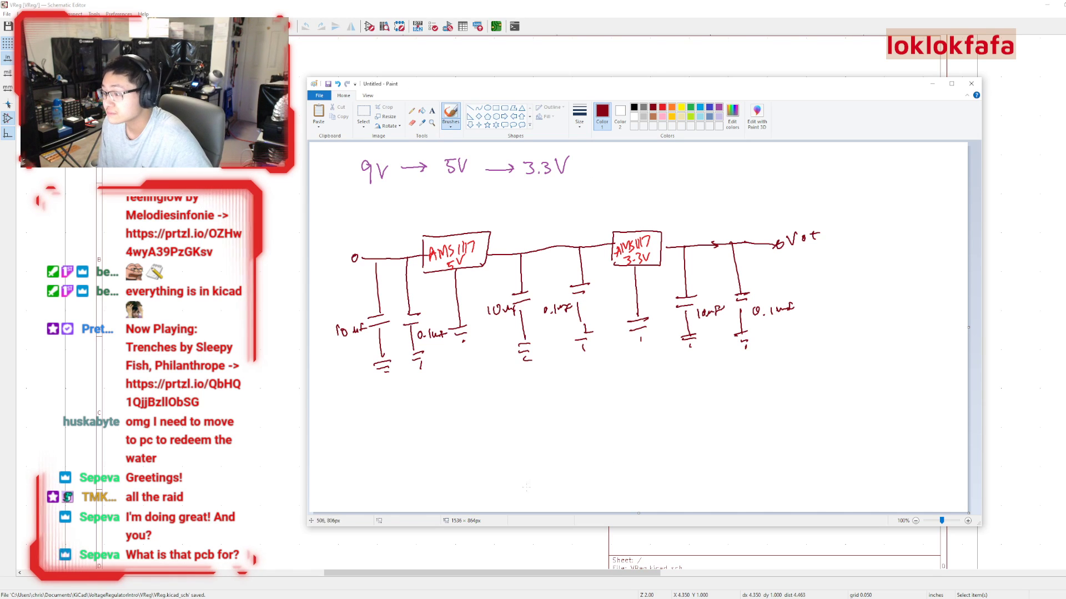
pyautogui.moveTo(502, 437)
pyautogui.mouseDown()
pyautogui.moveTo(515, 428)
pyautogui.moveTo(553, 442)
pyautogui.moveTo(590, 421)
pyautogui.moveTo(624, 435)
pyautogui.mouseUp()
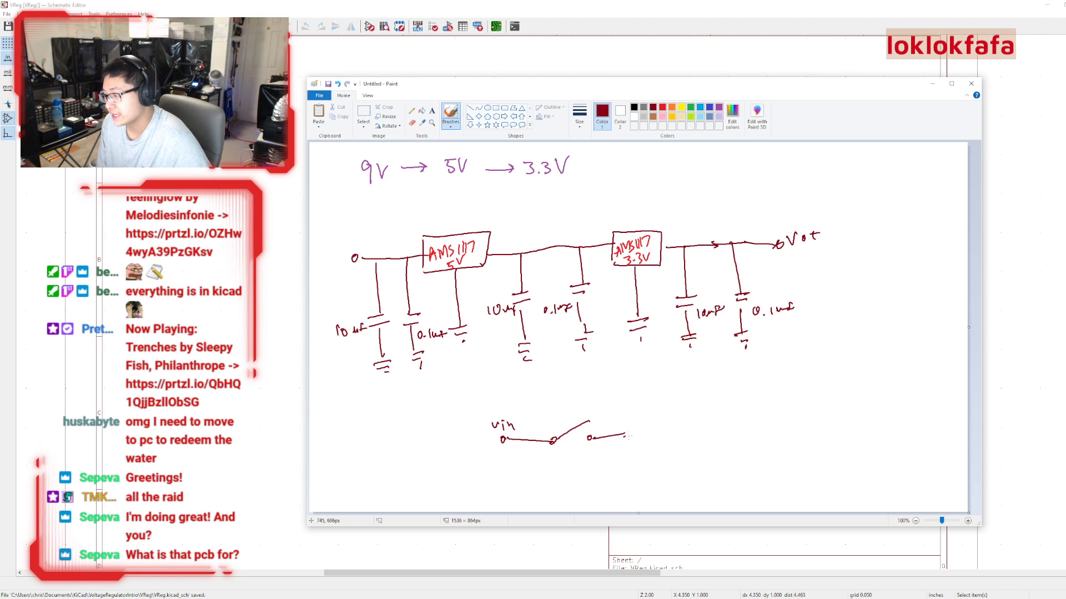
# Continue the lower sketch after the switch with a series diode leading to a terminal labelled "ckt".
pyautogui.moveTo(637, 423)
pyautogui.mouseDown()
pyautogui.moveTo(660, 431)
pyautogui.moveTo(638, 441)
pyautogui.moveTo(723, 417)
pyautogui.moveTo(760, 419)
pyautogui.mouseUp()
pyautogui.moveTo(767, 408); pyautogui.dragTo(781, 417)
pyautogui.moveTo(775, 412); pyautogui.dragTo(784, 411)
# Label the main circuit's input "ckt" and draw a diode joining a "5V" terminal to the wire between the two regulators.
pyautogui.moveTo(343, 242); pyautogui.dragTo(345, 251)
pyautogui.moveTo(350, 243); pyautogui.dragTo(357, 236)
pyautogui.moveTo(351, 240); pyautogui.dragTo(365, 237)
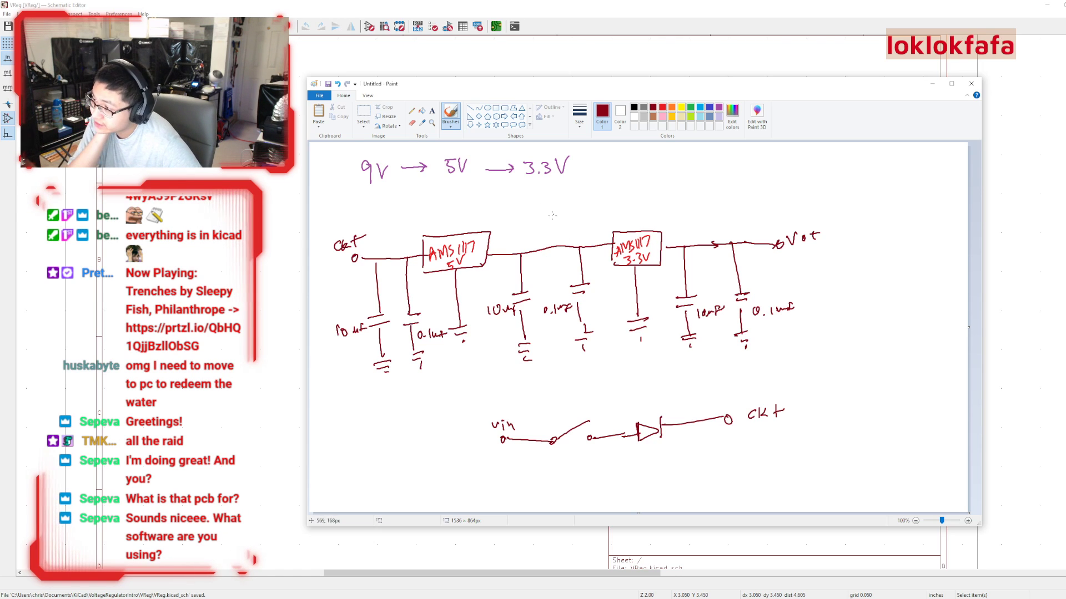
pyautogui.moveTo(549, 247); pyautogui.dragTo(535, 189)
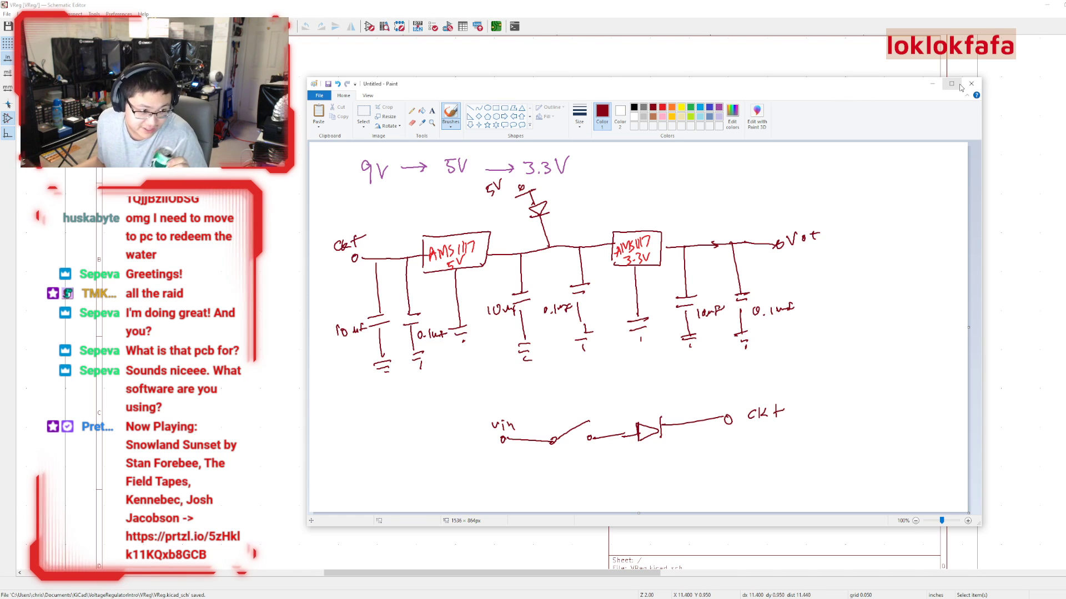
# Move the Paint window off this screen to reveal the empty KiCad schematic sheet.
pyautogui.moveTo(897, 86); pyautogui.dragTo(793, 77)
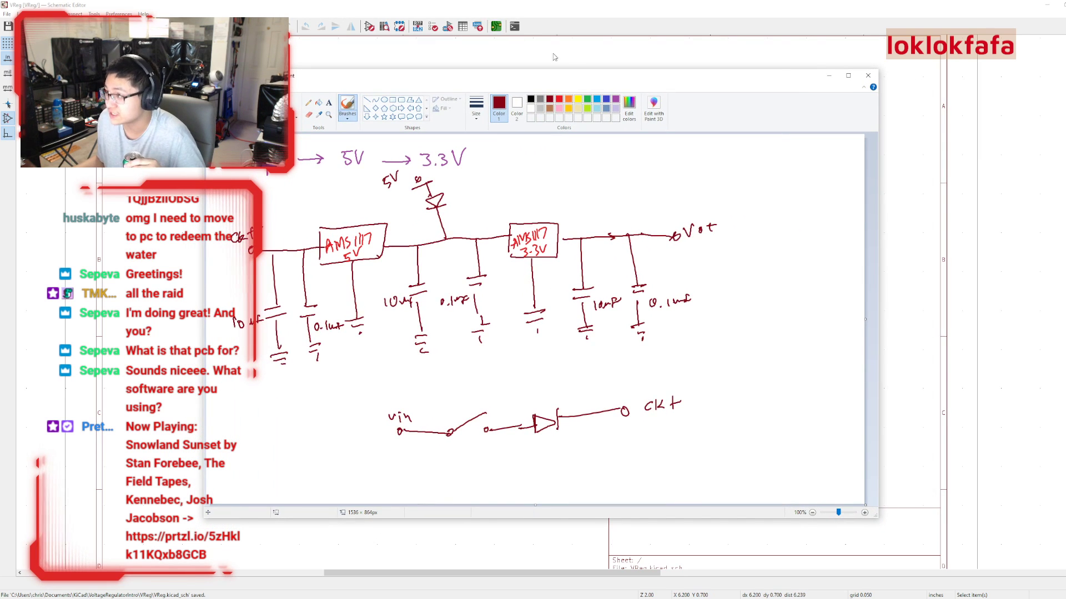
pyautogui.moveTo(597, 77); pyautogui.dragTo(0, 132)
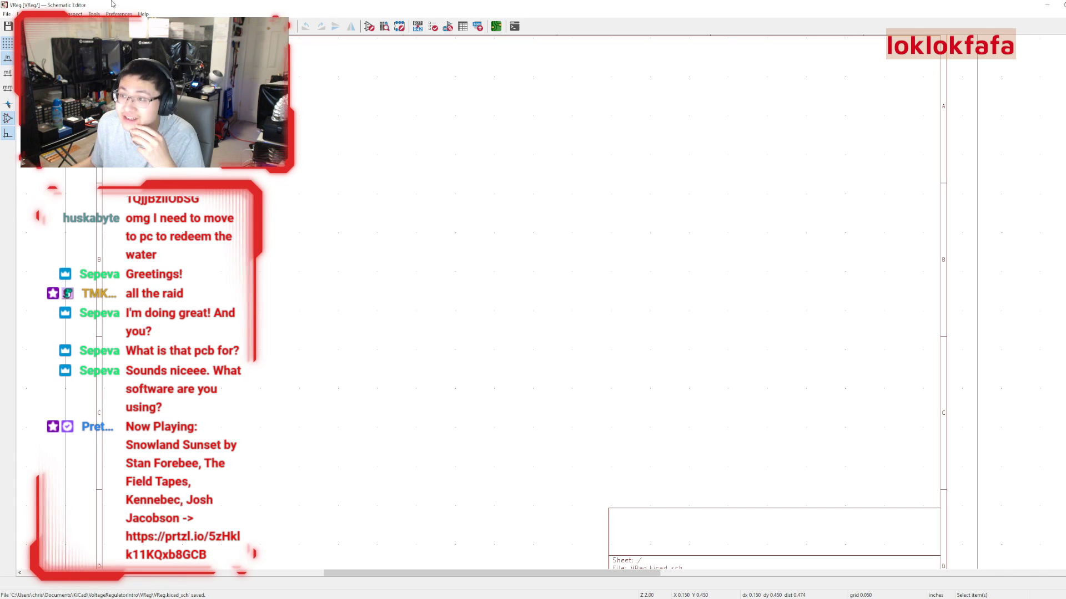
# Place an AMS1117-5.0 regulator symbol from the Regulator_Linear library in the middle of the empty sheet.
pyautogui.moveTo(112, 5); pyautogui.dragTo(76, 1)
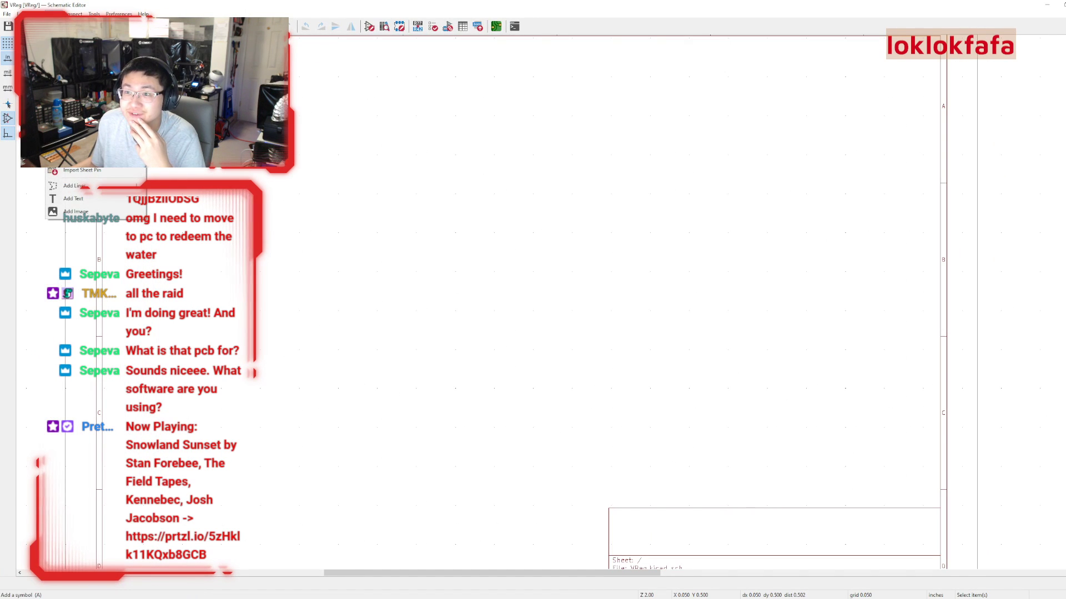
pyautogui.write('a')
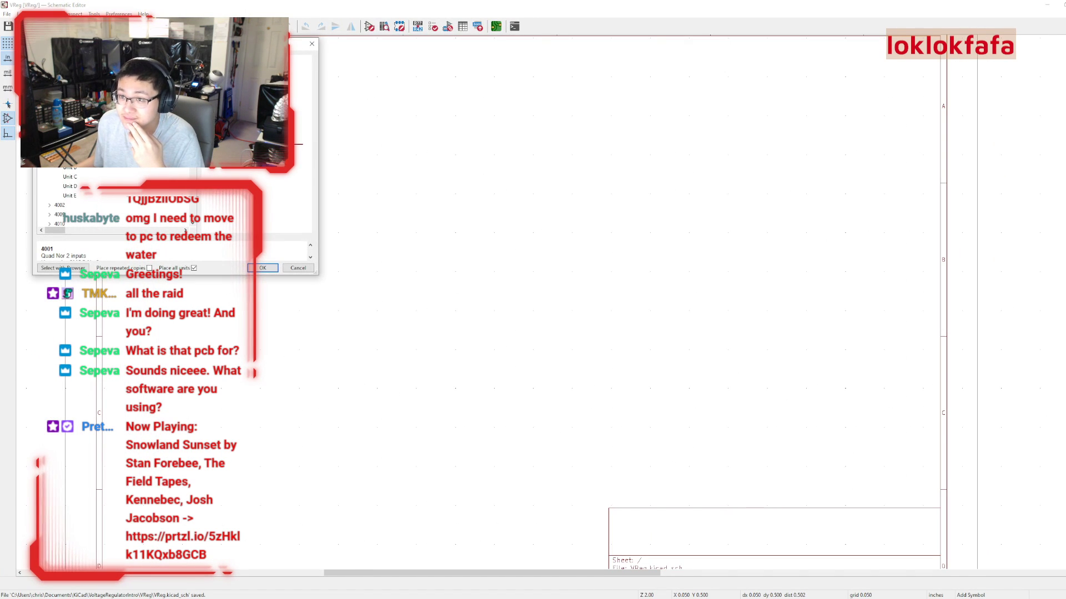
pyautogui.write('ams1117')
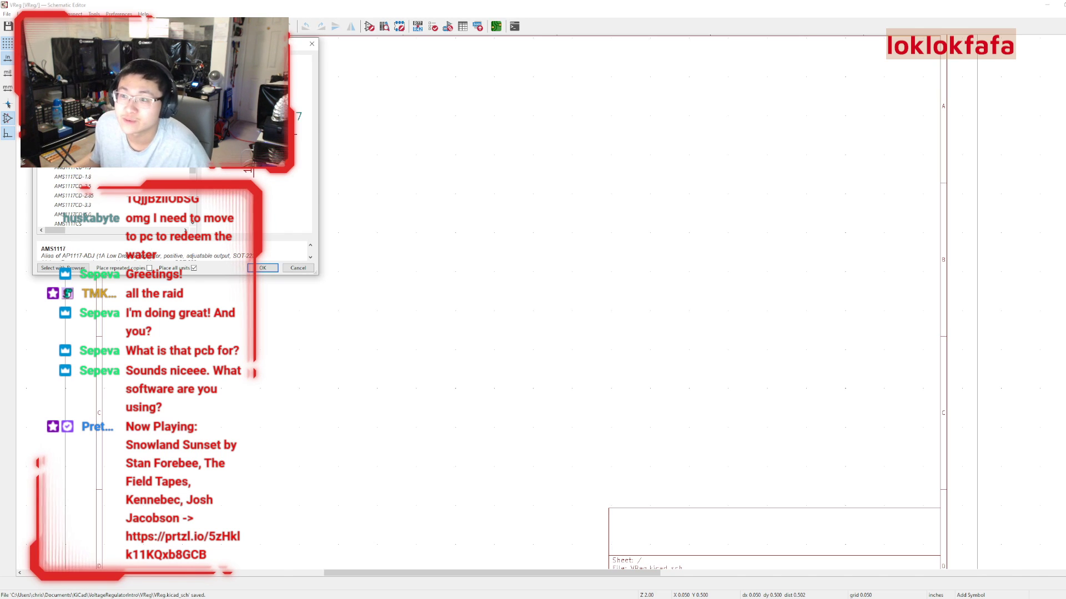
pyautogui.doubleClick(188, 214)
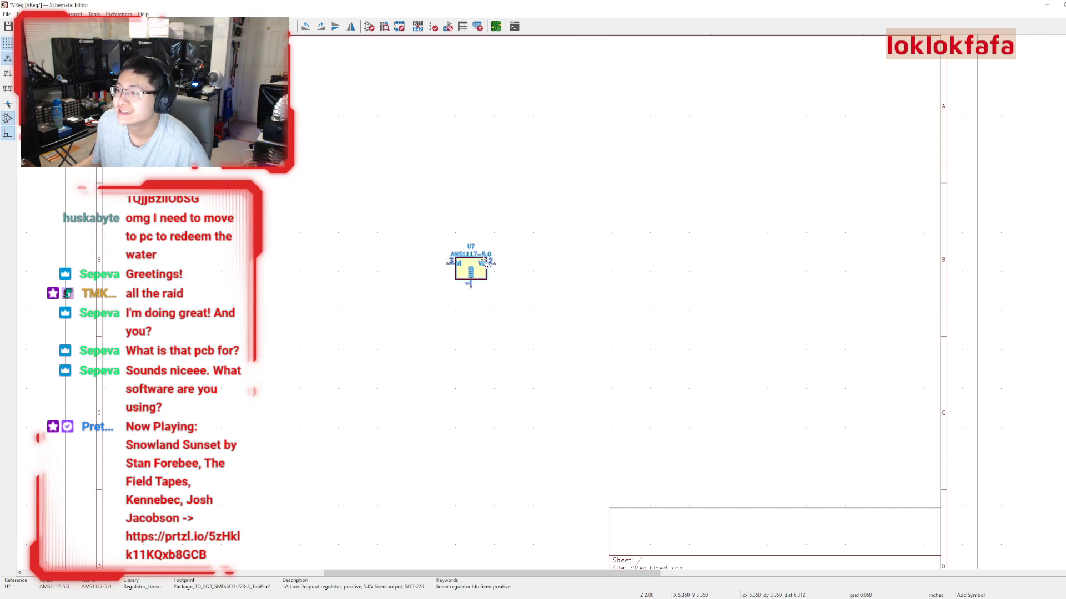
pyautogui.click(477, 261)
pyautogui.press('Escape')
# Place an AMS1117-3.3 regulator symbol beside the AMS1117-5.0, level with it on its output side.
pyautogui.click(51, 14)
pyautogui.click(50, 27)
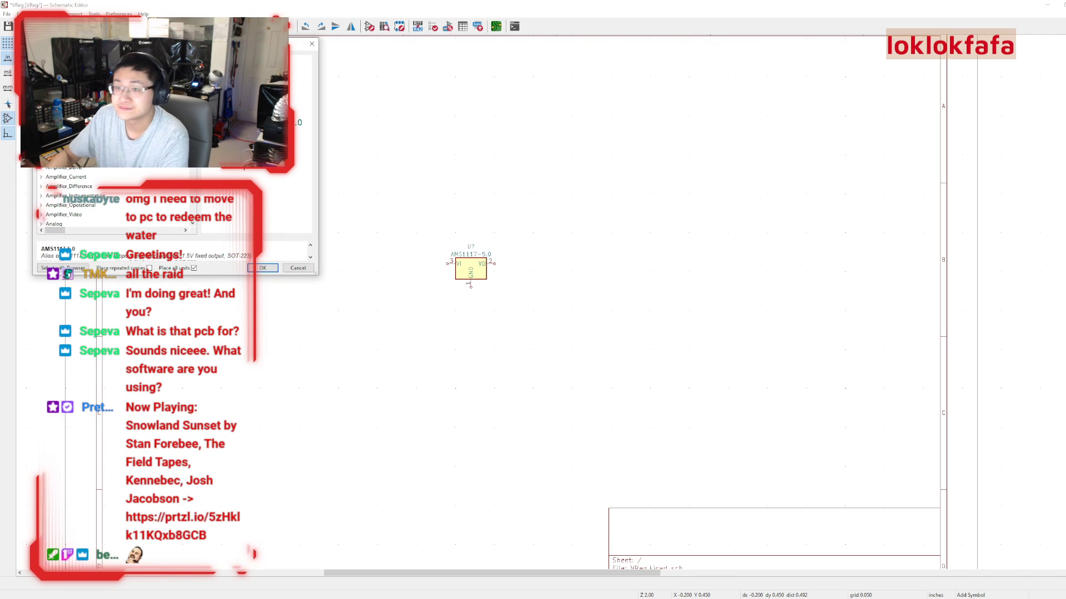
pyautogui.doubleClick(69, 158)
pyautogui.click(579, 273)
pyautogui.press('Escape')
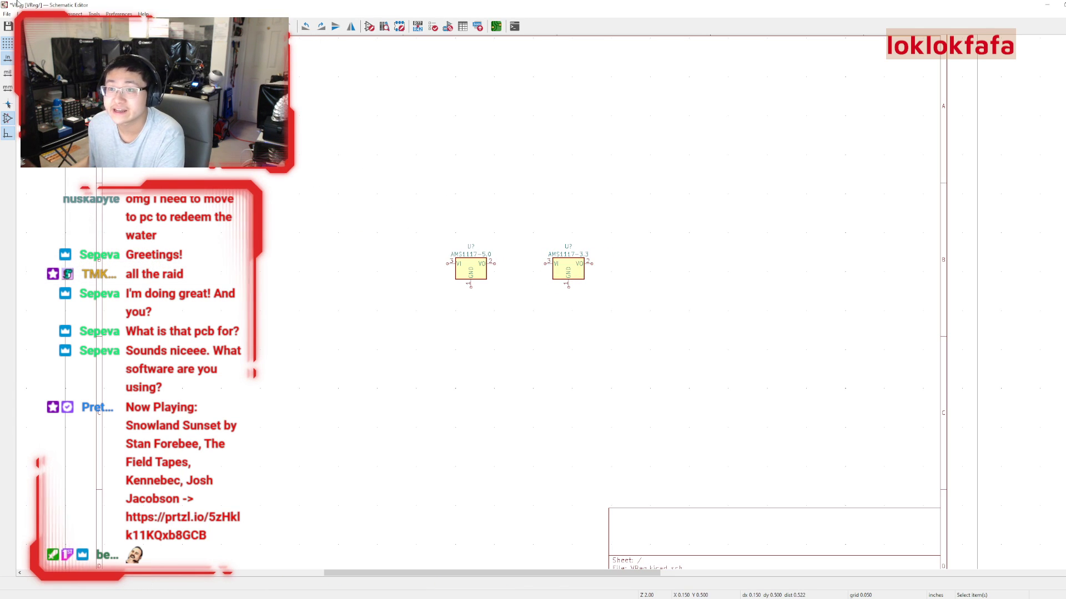
# Search the symbol library for "1206" and for "capacitor" to find a capacitor symbol.
pyautogui.hotkey('alt', 'p')
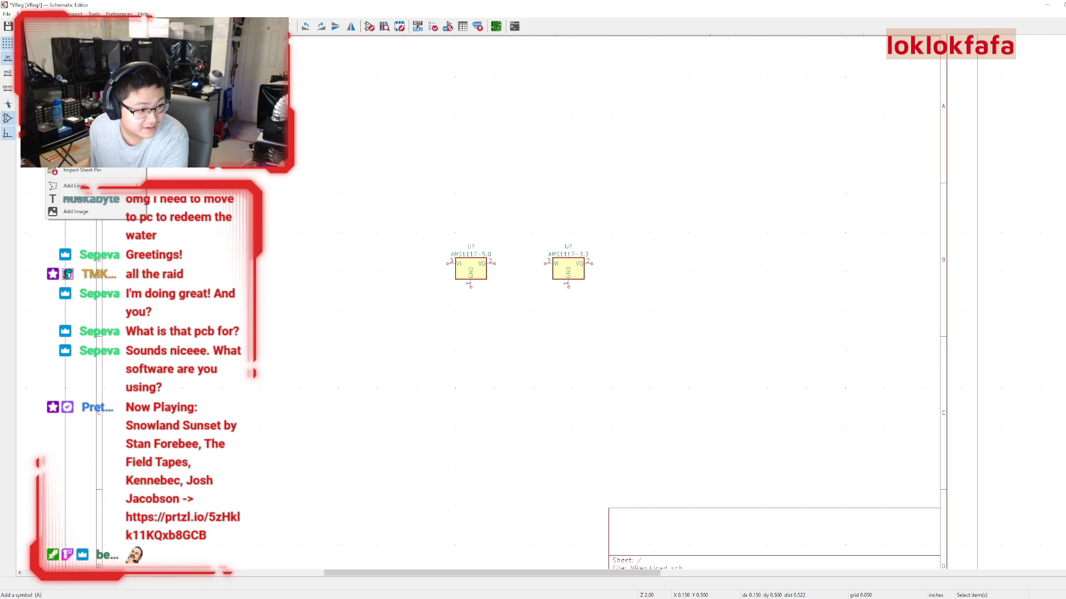
pyautogui.press('Return')
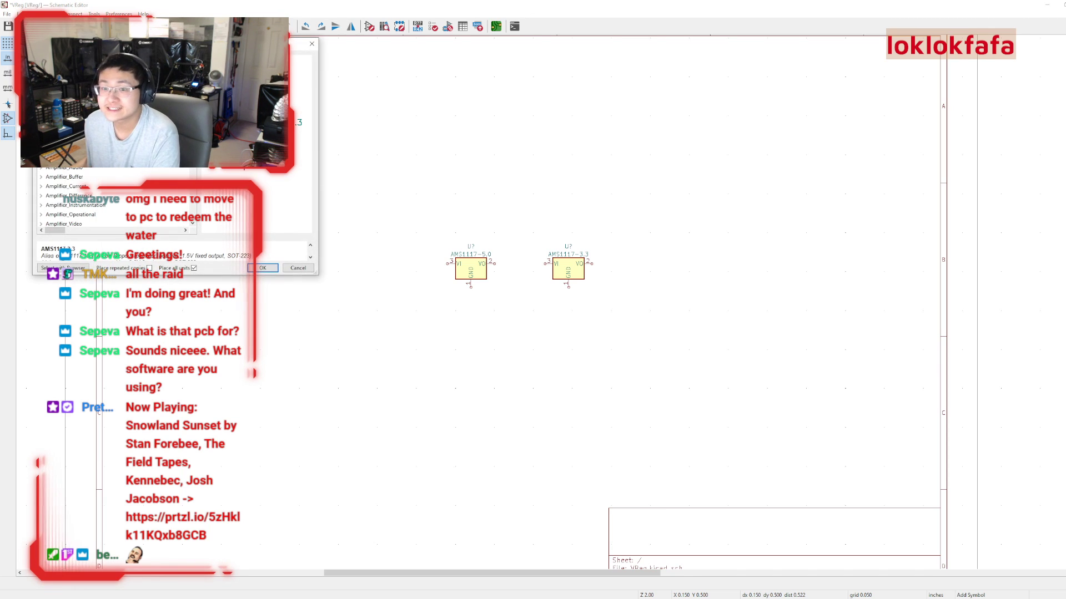
pyautogui.write('1206')
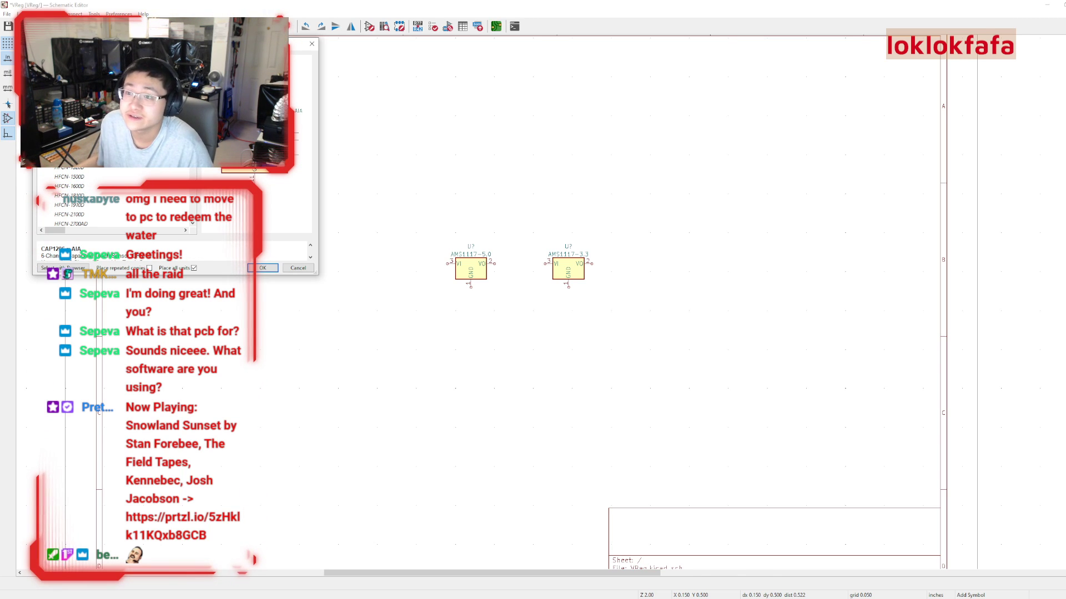
pyautogui.scroll(2, 111, 200)
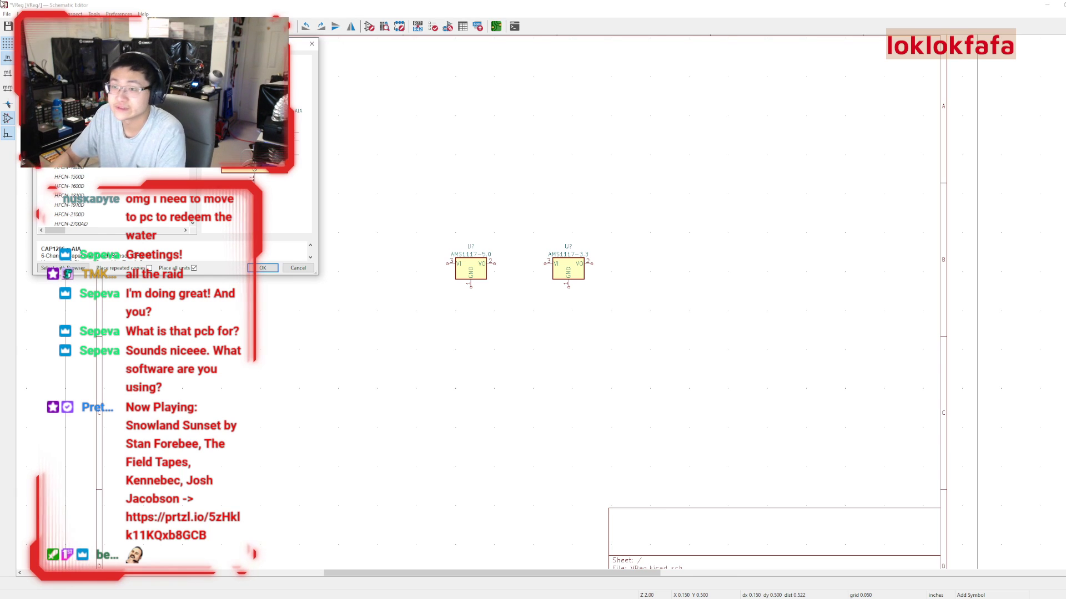
pyautogui.hotkey('ctrl', 'a')
pyautogui.write('capaci')
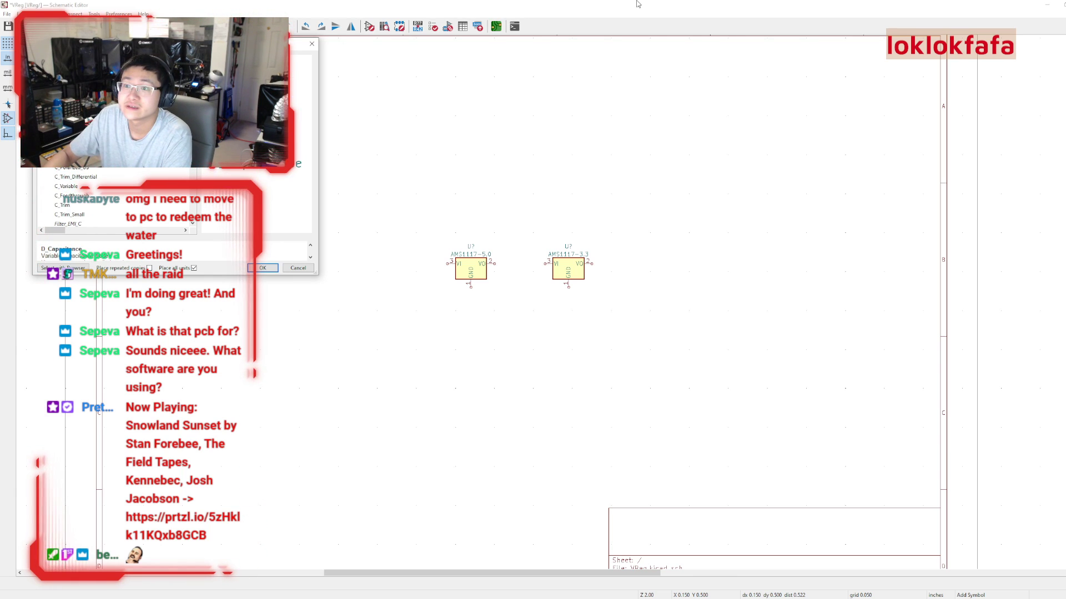
pyautogui.write('tor')
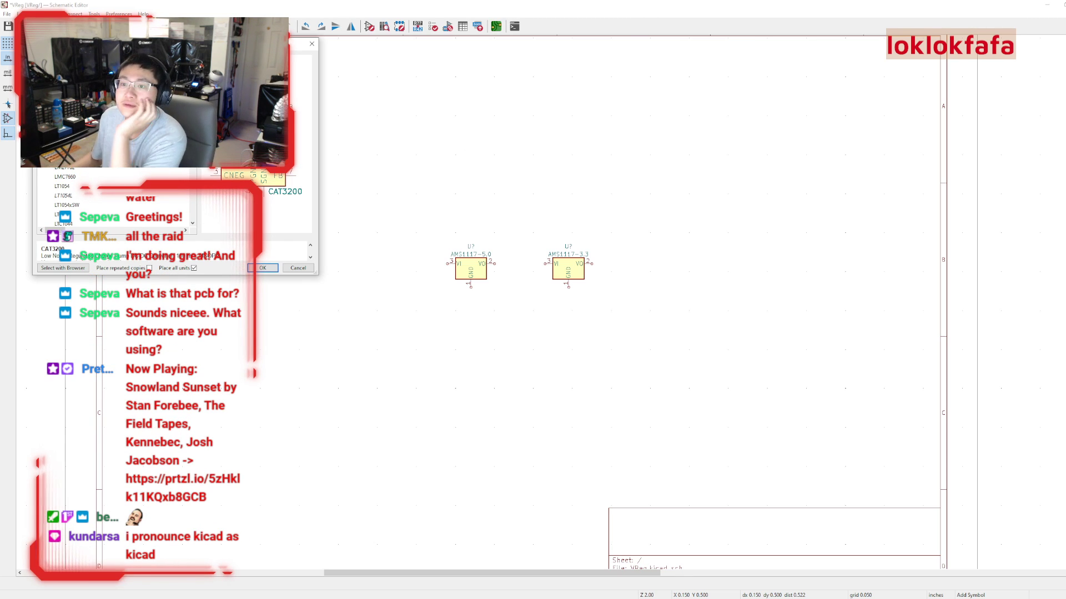
# Place one unpolarized capacitor symbol C from the Device library below the input side of the AMS1117-5.0.
pyautogui.click(40, 92)
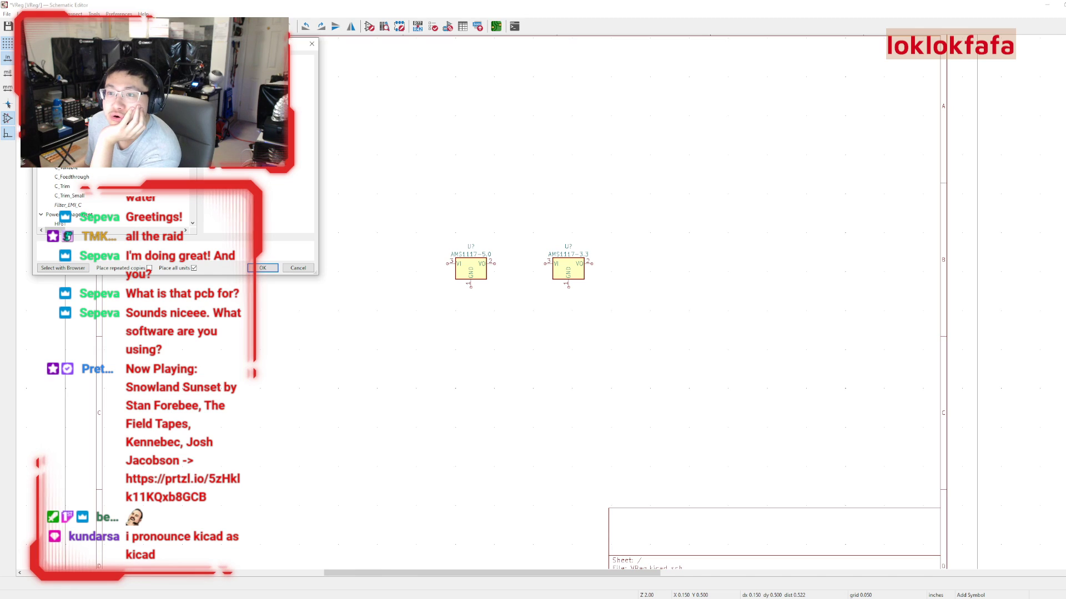
pyautogui.click(56, 102)
pyautogui.scroll(-3, 89, 122)
pyautogui.scroll(3, 111, 195)
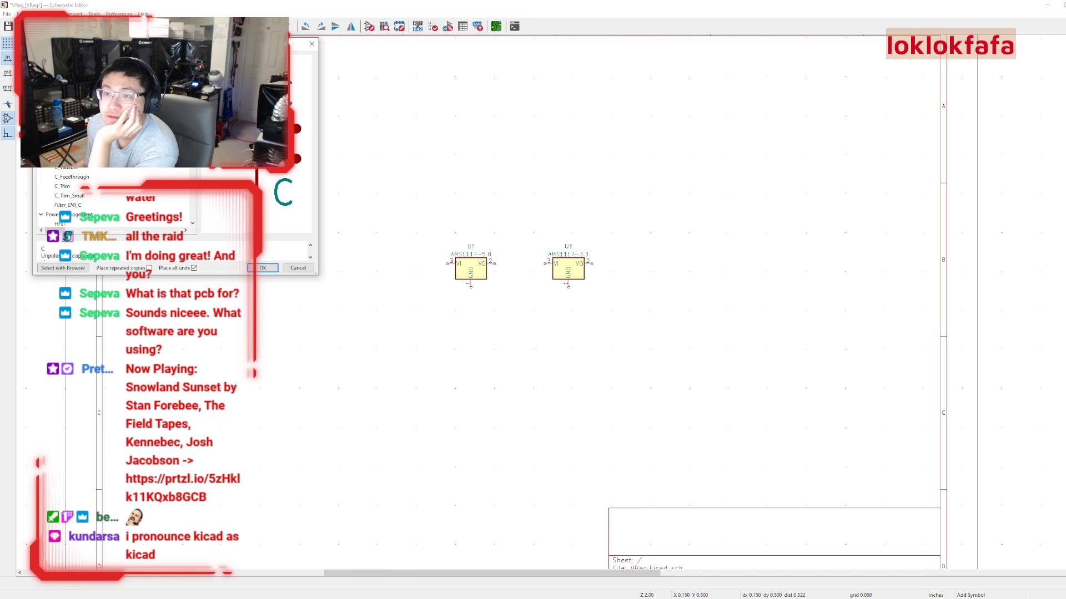
pyautogui.press('Return')
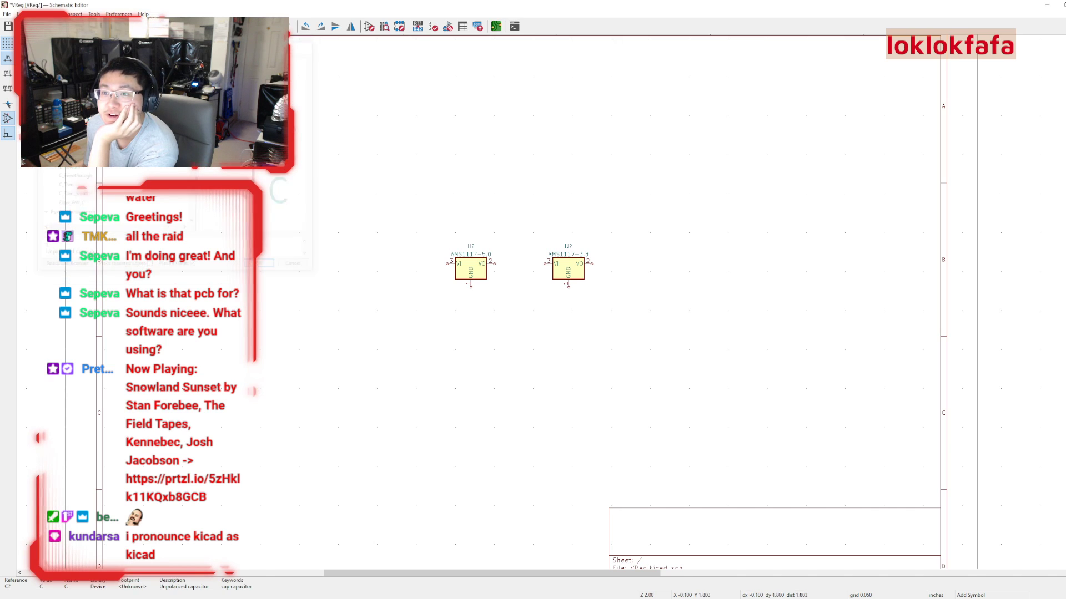
pyautogui.click(418, 302)
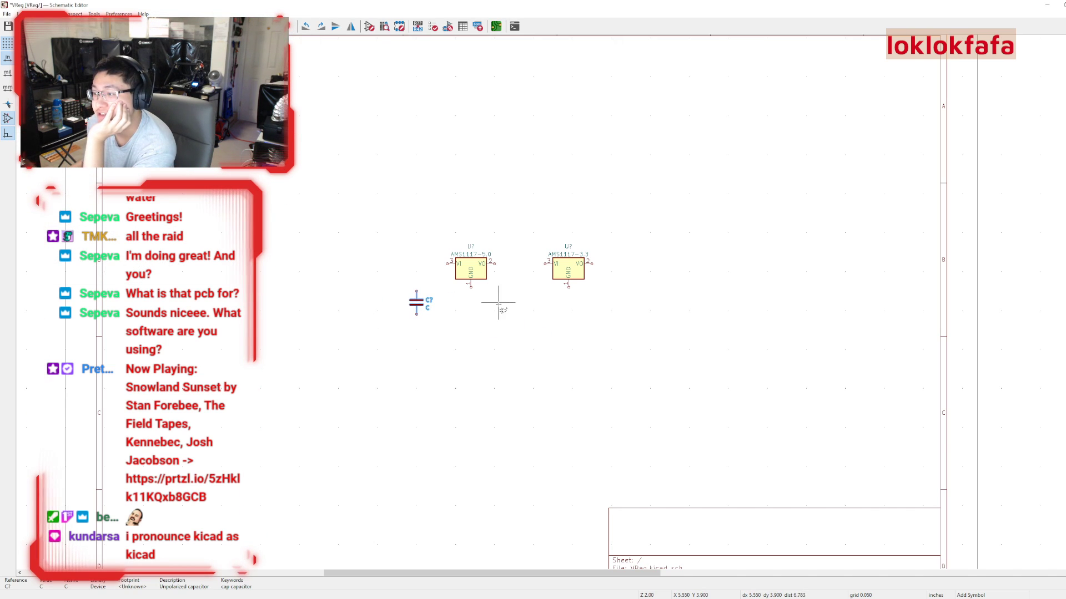
pyautogui.click(486, 305)
pyautogui.press('Escape')
# Move the capacitor farther from the AMS1117-5.0 and duplicate it once to form a pair on the input side.
pyautogui.moveTo(488, 294); pyautogui.dragTo(561, 309, button='middle')
pyautogui.scroll(-1, 562, 309)
pyautogui.scroll(3, 430, 251)
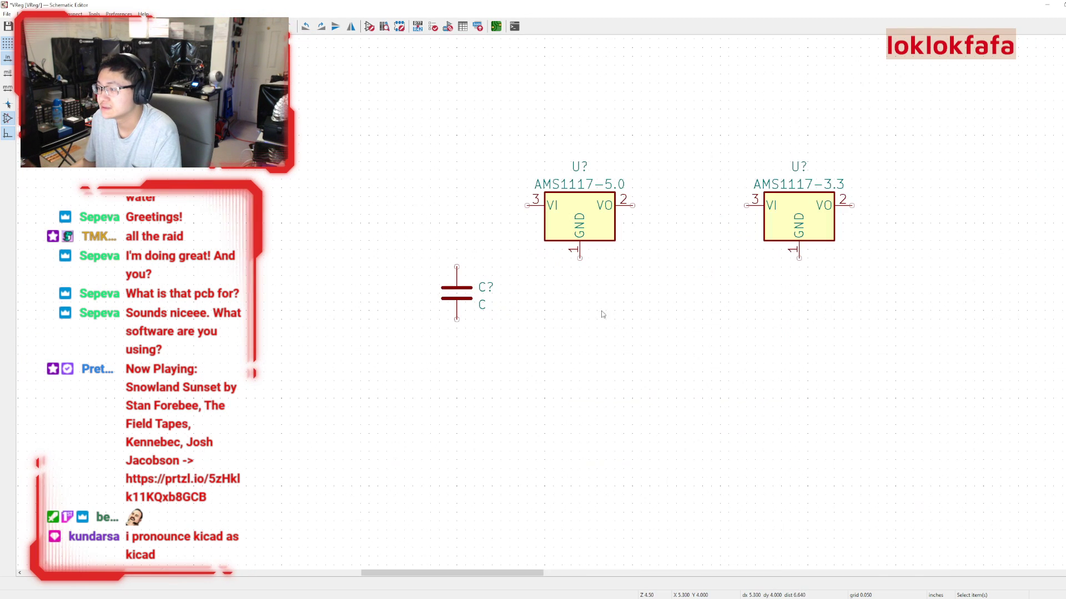
pyautogui.moveTo(456, 296); pyautogui.dragTo(388, 294)
pyautogui.click(390, 298)
pyautogui.hotkey('ctrl', 'd')
pyautogui.click(469, 298)
# Duplicate the capacitor four more times, placing one pair between the regulators and another pair beyond the AMS1117-3.3 output.
pyautogui.hotkey('ctrl', 'd')
pyautogui.click(669, 298)
pyautogui.hotkey('ctrl', 'd')
pyautogui.click(721, 298)
pyautogui.hotkey('ctrl', 'd')
pyautogui.click(895, 298)
pyautogui.hotkey('ctrl', 'd')
pyautogui.click(949, 298)
# Set the reference designators of the two input-side capacitors to C1 and C2.
pyautogui.click(416, 287)
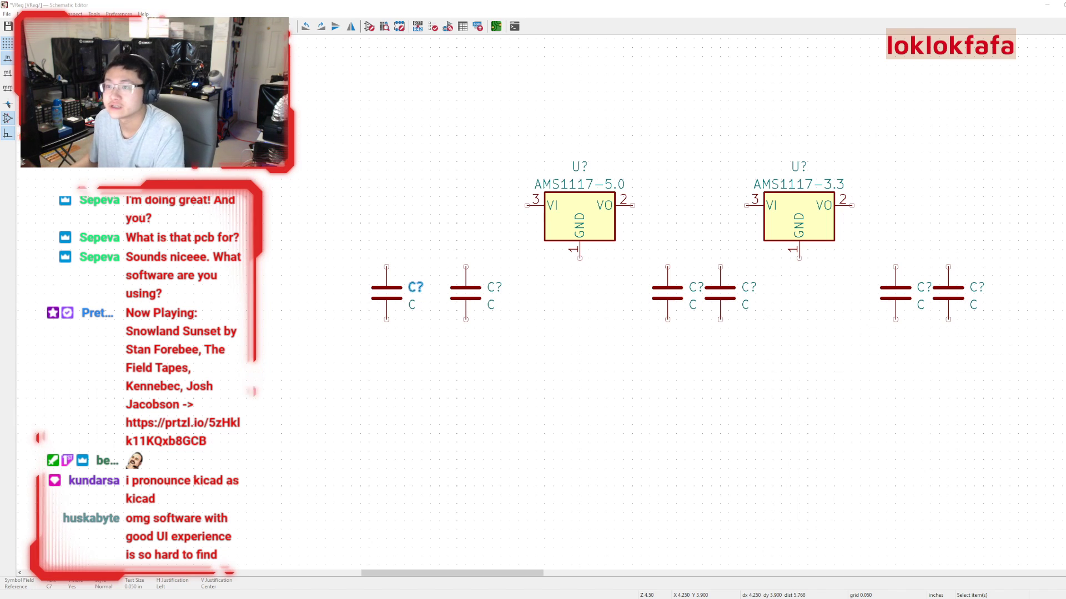
pyautogui.press('Return')
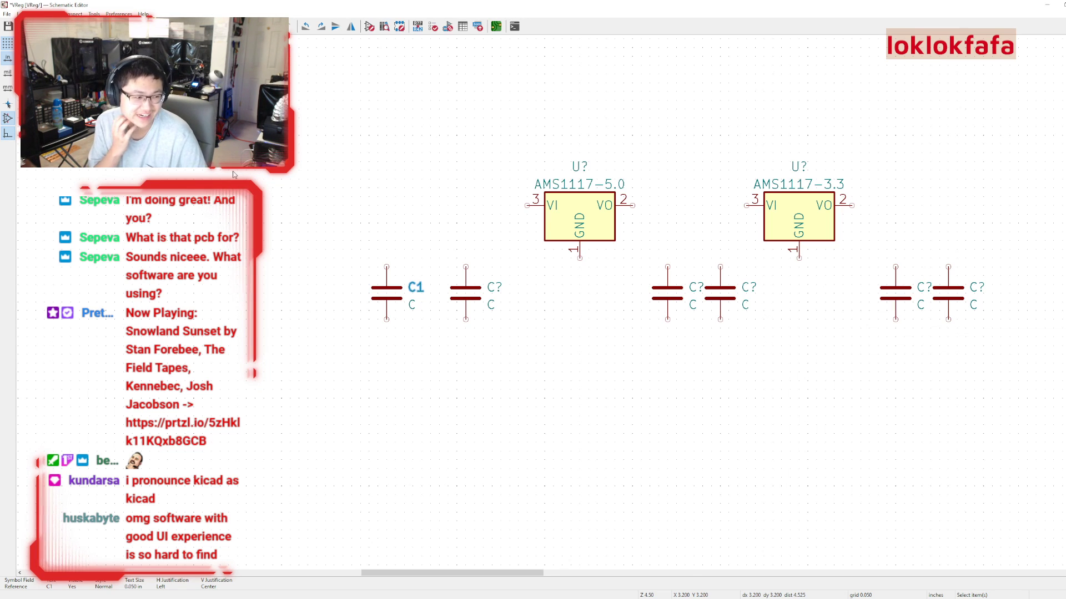
pyautogui.click(493, 289)
pyautogui.write('2')
pyautogui.press('Return')
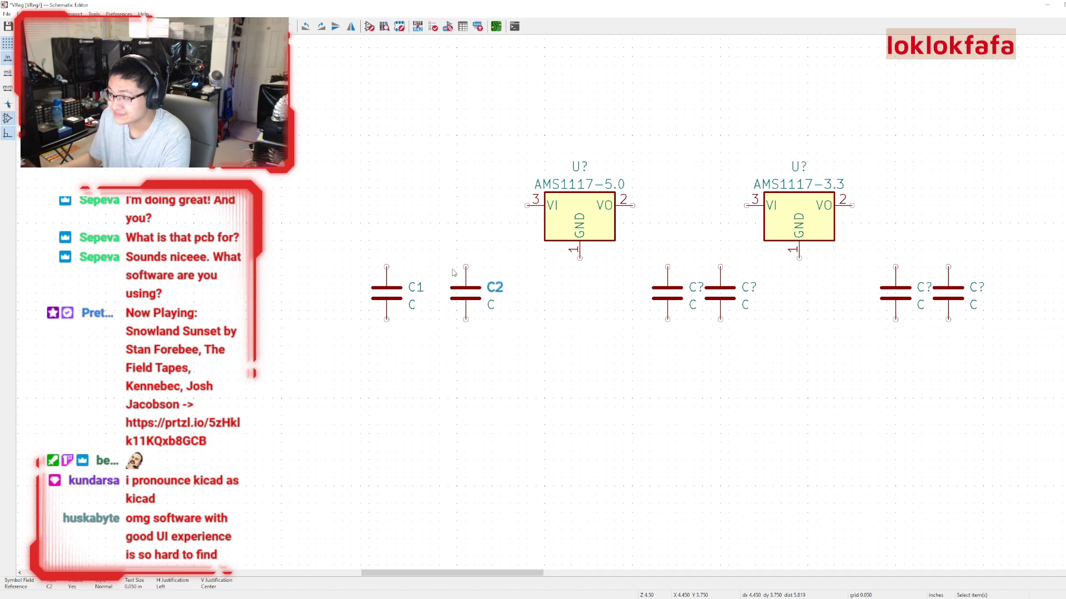
# Set the reference designators of the two capacitors between the regulators to C3 and C4.
pyautogui.doubleClick(698, 289)
pyautogui.write('3')
pyautogui.press('Return')
pyautogui.click(740, 284)
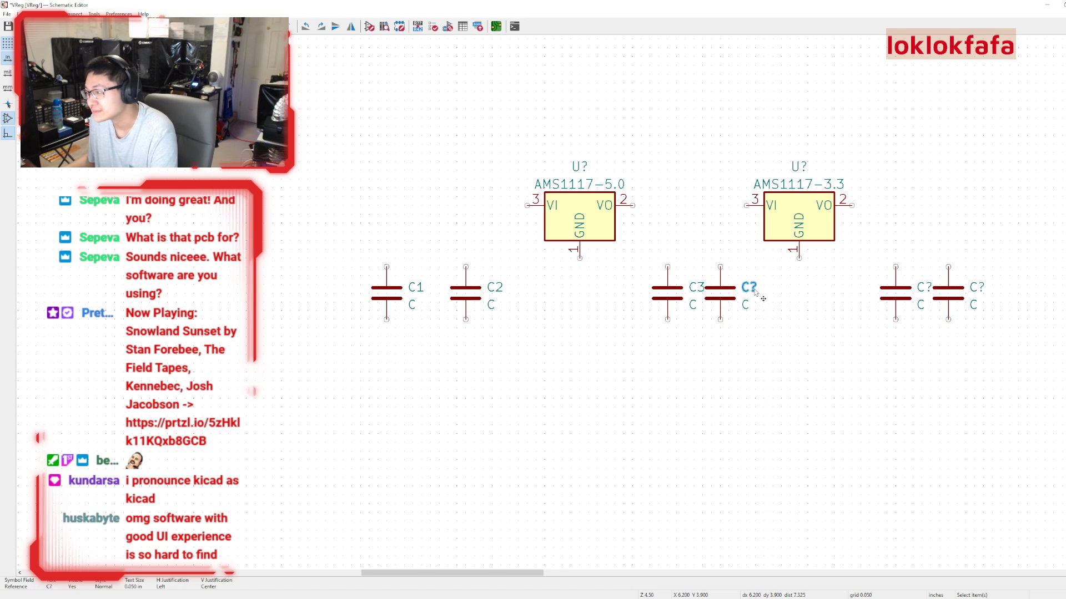
pyautogui.write('4')
pyautogui.press('Return')
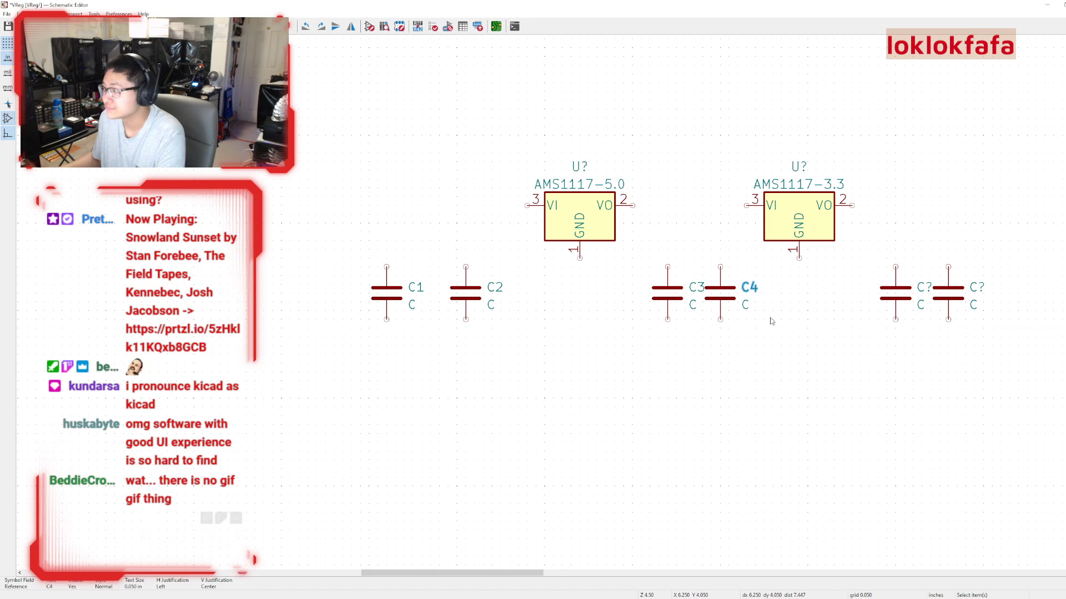
# Set the reference designators of the two output-side capacitors to C5 and C6.
pyautogui.click(933, 287)
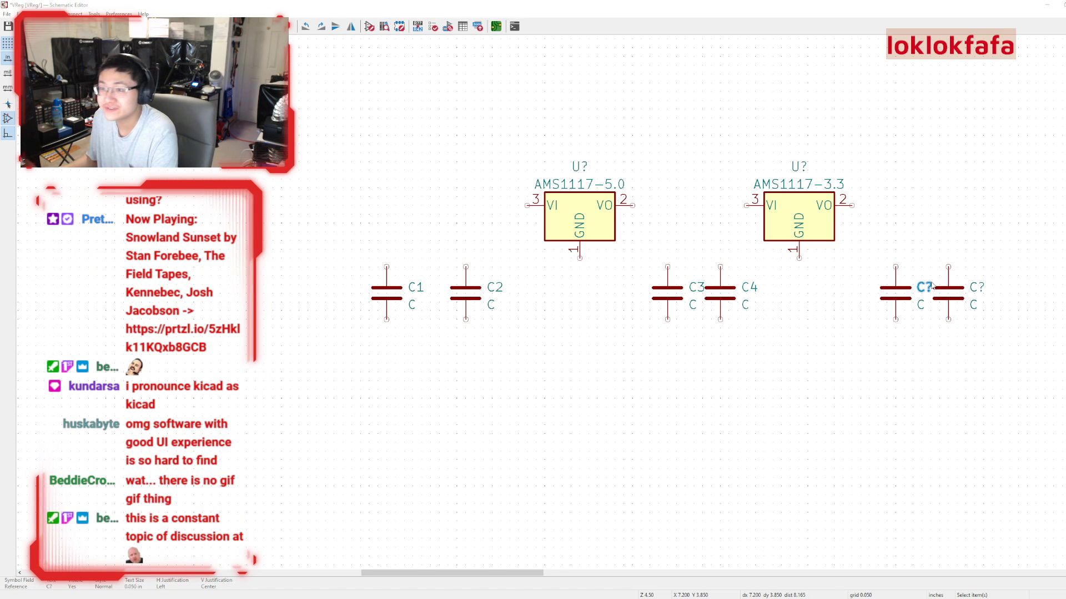
pyautogui.write('5')
pyautogui.press('Return')
pyautogui.click(975, 287)
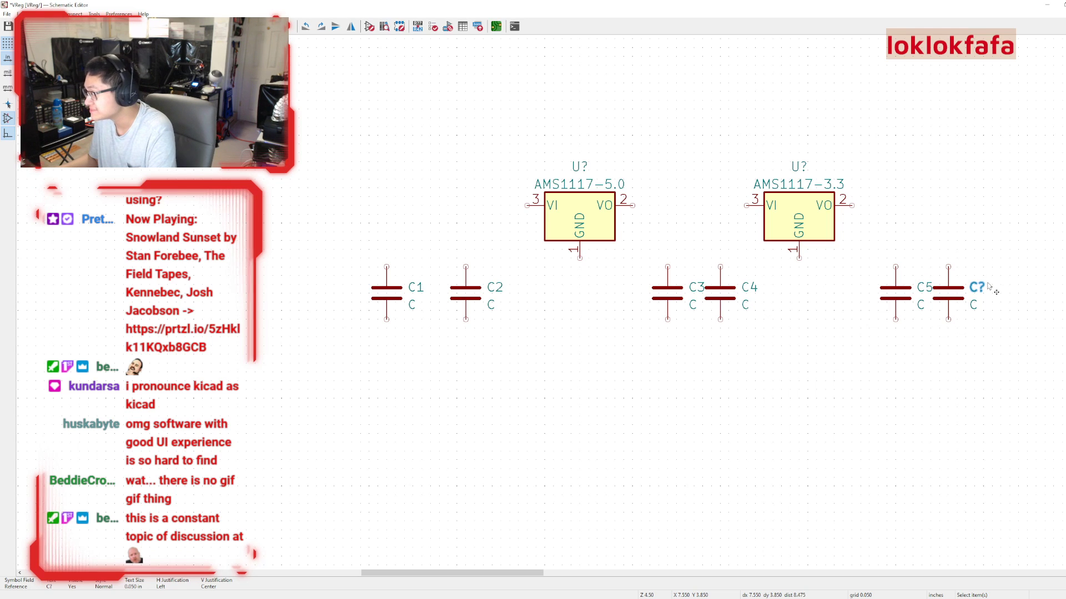
pyautogui.write('6')
pyautogui.press('Return')
# Set the value of C1 to 10uF and the value of C2 to 0.1uF.
pyautogui.click(412, 305)
pyautogui.write('10uF')
pyautogui.press('Return')
pyautogui.click(492, 309)
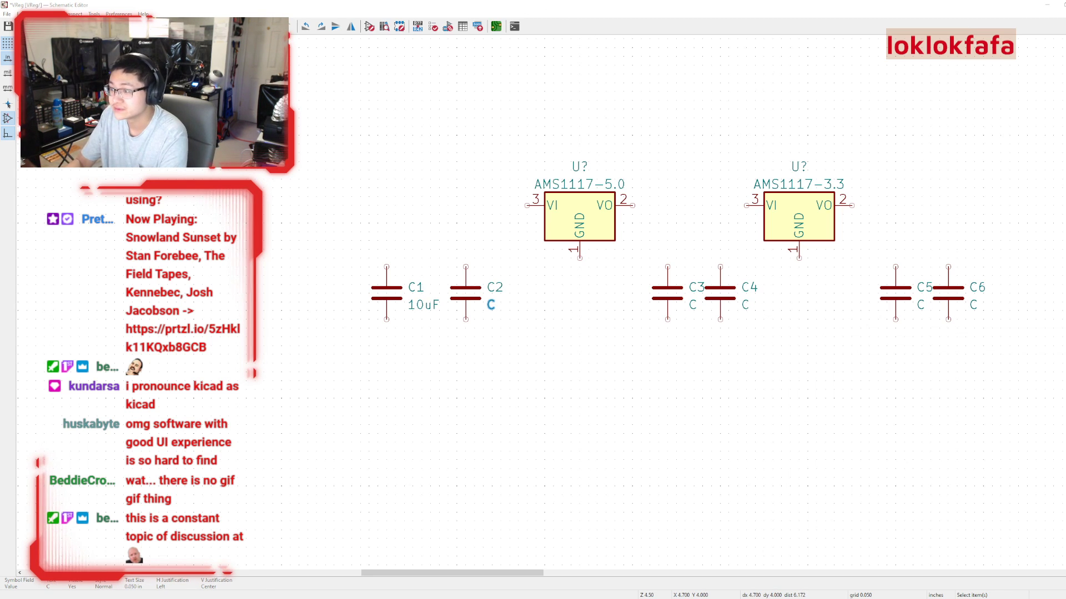
pyautogui.write('0.1uF')
pyautogui.press('Return')
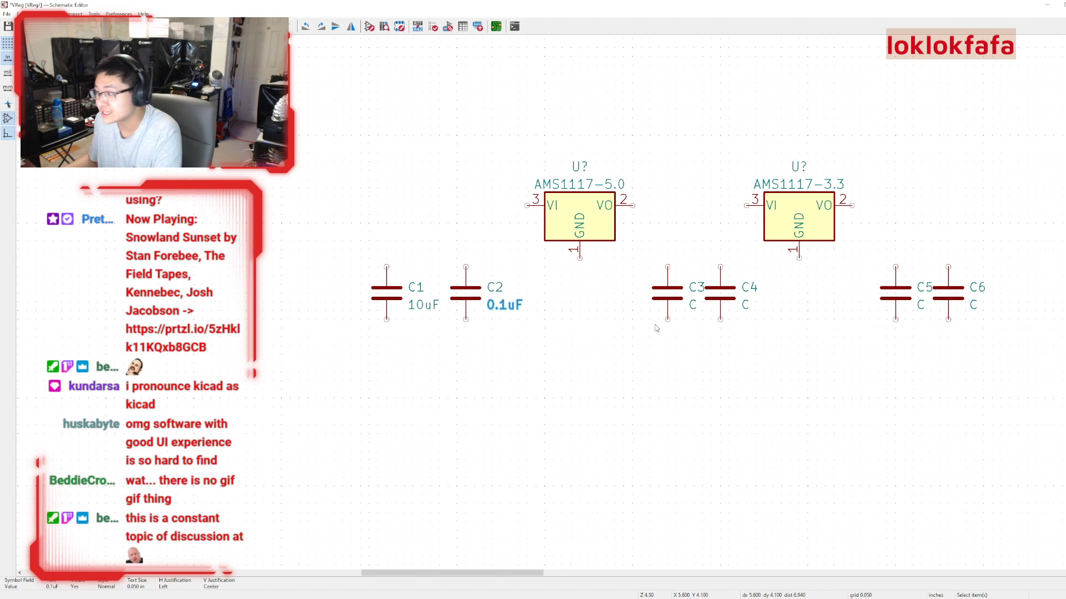
# Shift C3 away from C4, and set C3's value to 10uF and C4's to 0.1uF.
pyautogui.moveTo(658, 300)
pyautogui.mouseDown()
pyautogui.moveTo(670, 298)
pyautogui.moveTo(652, 296)
pyautogui.mouseUp()
pyautogui.write('v')
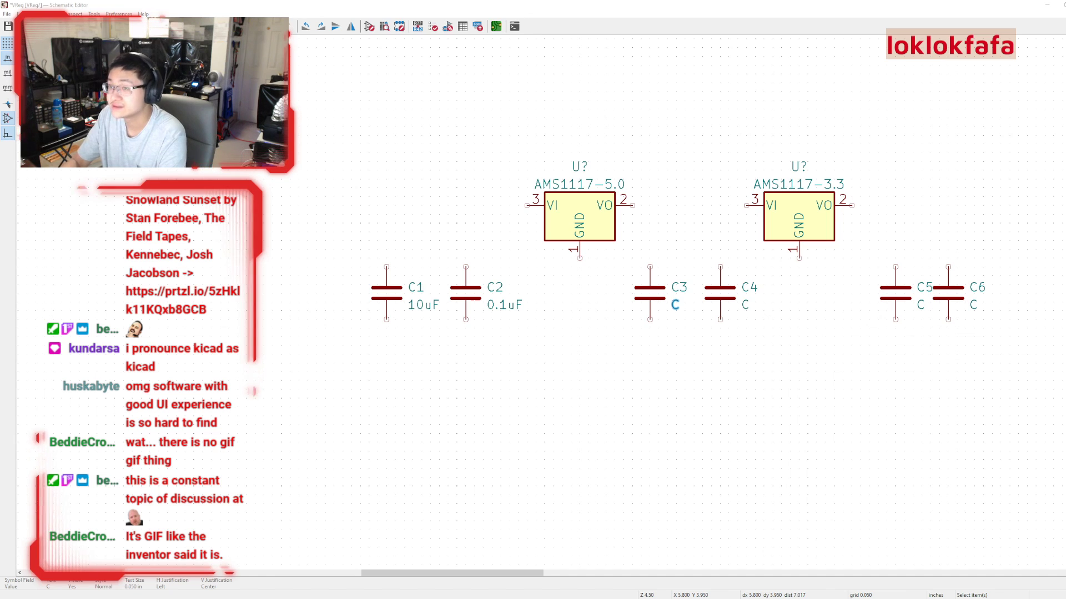
pyautogui.write('10uF')
pyautogui.press('Return')
pyautogui.click(746, 305)
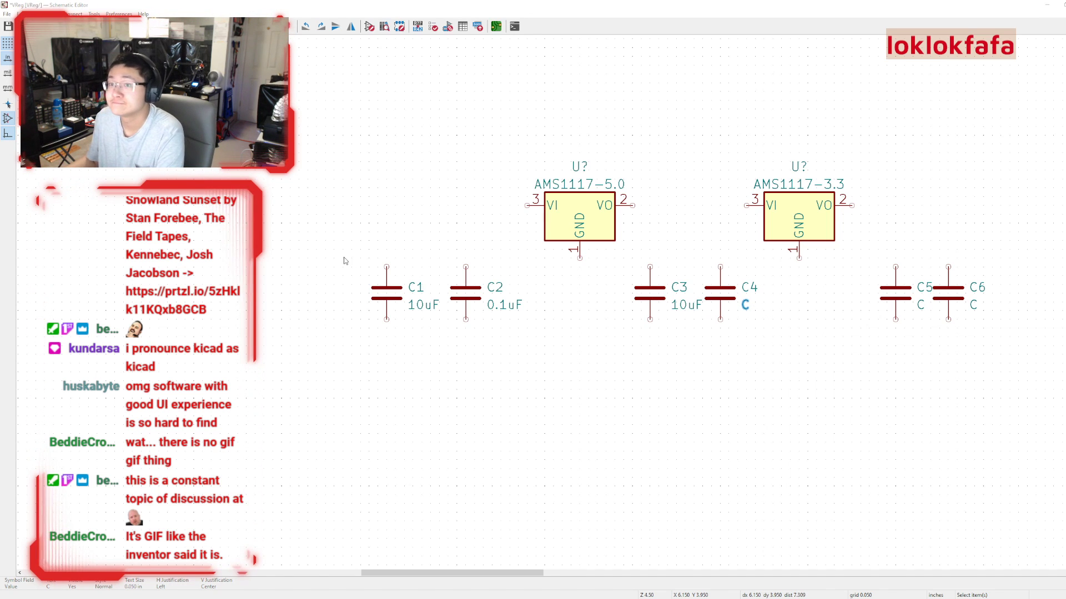
pyautogui.write('0.1uF')
pyautogui.press('Return')
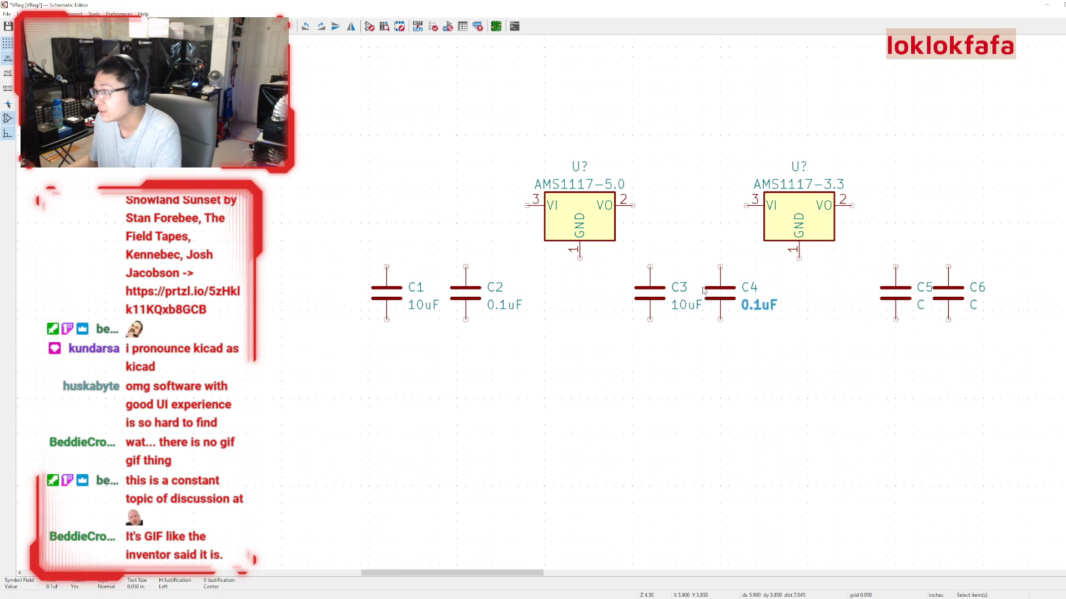
# Shift C6 slightly away from C5, and set C5's value to 10uF and C6's to 0.1uF.
pyautogui.click(953, 297)
pyautogui.moveTo(948, 299); pyautogui.dragTo(959, 301)
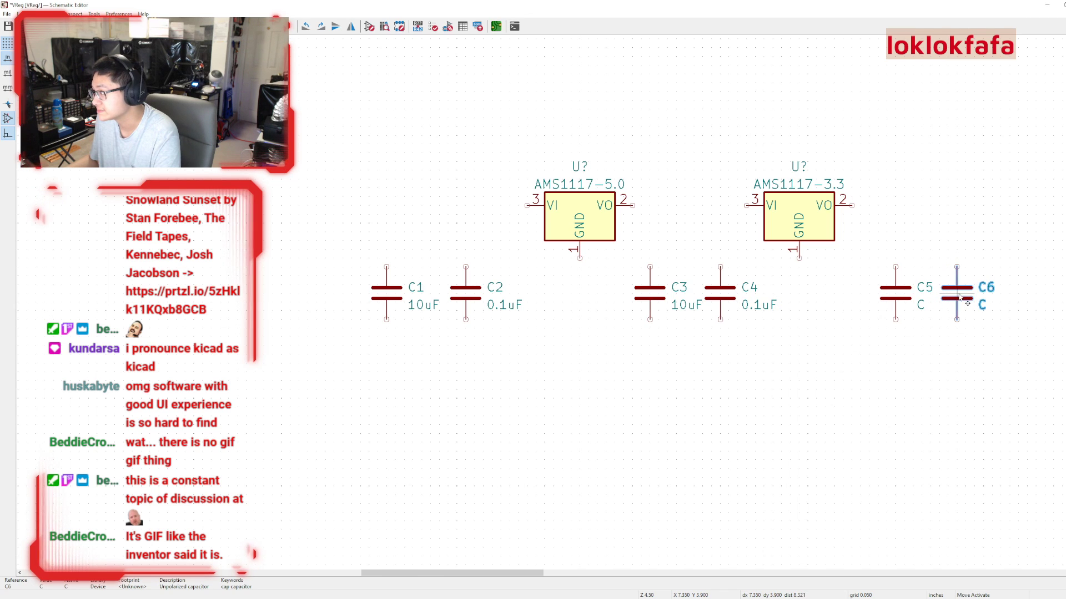
pyautogui.click(920, 304)
pyautogui.write('10uF')
pyautogui.press('Return')
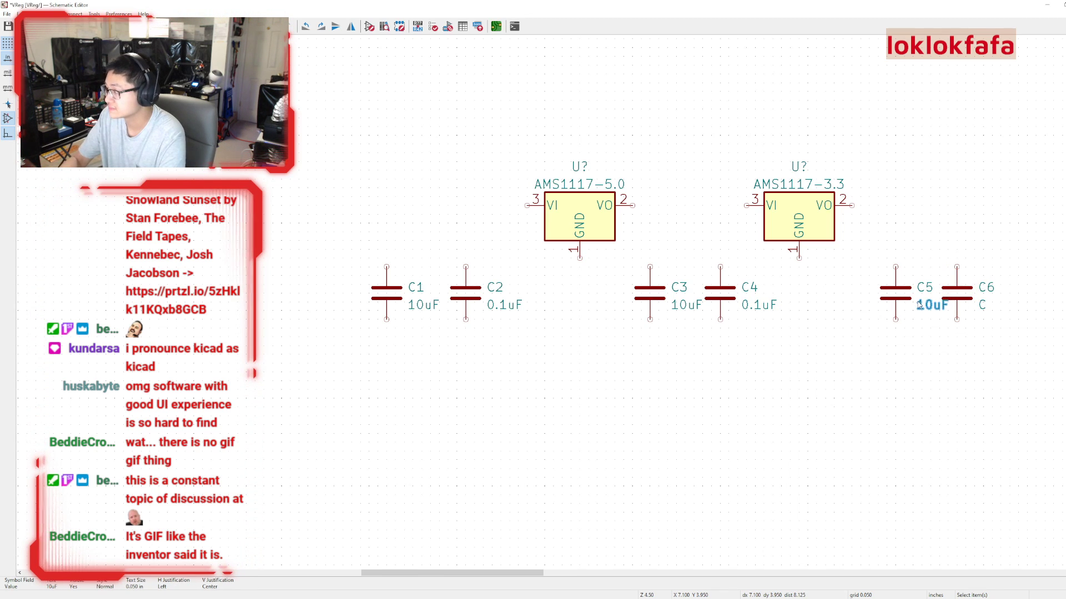
pyautogui.click(981, 306)
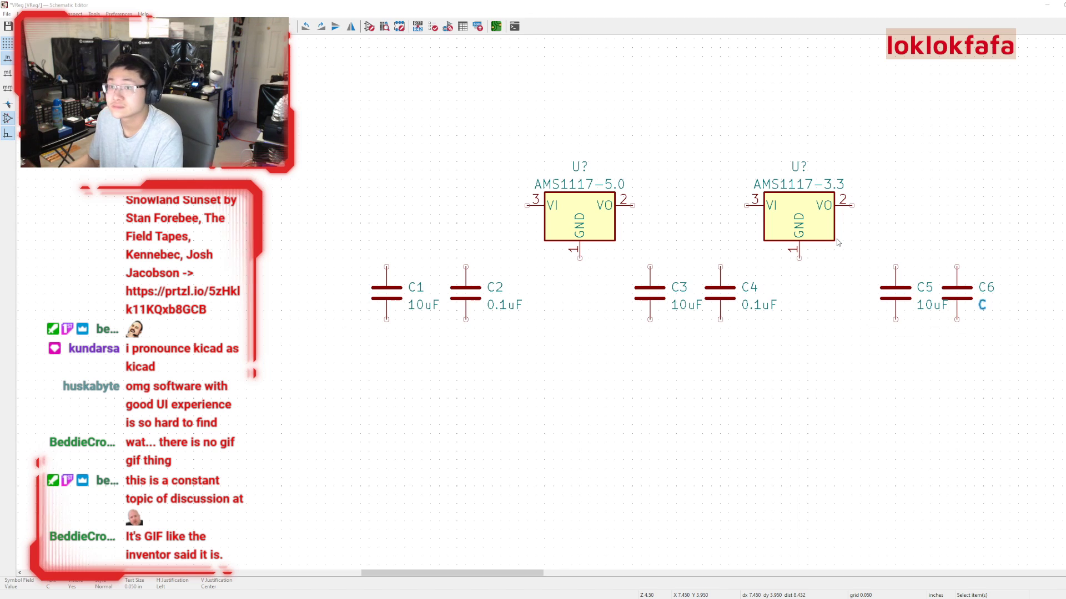
pyautogui.write('0.1uF')
pyautogui.press('Return')
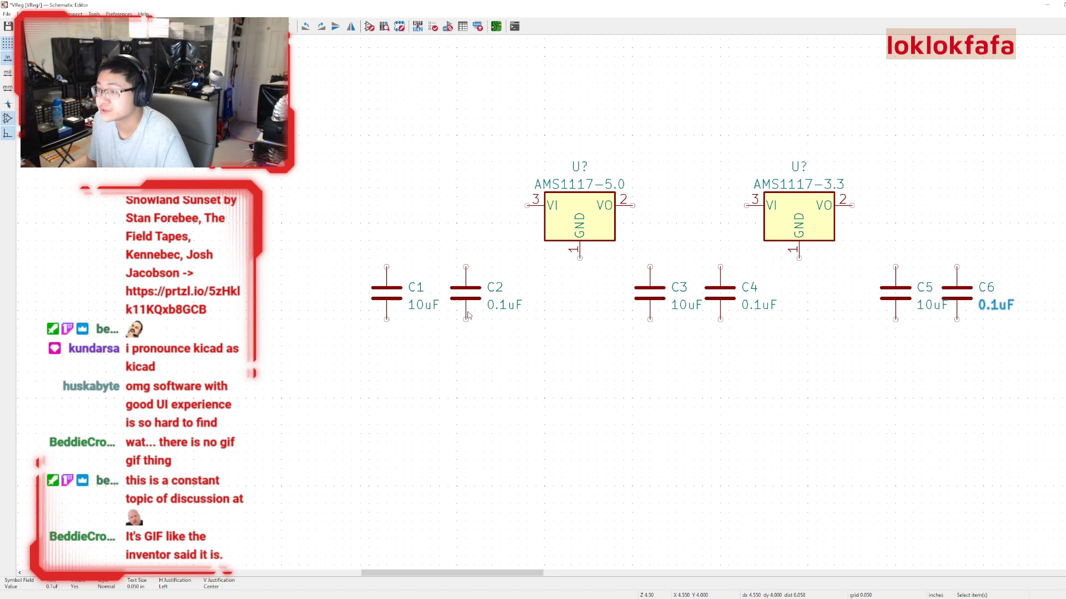
# Widen the capacitor pairs' spacing by moving C4 slightly away from C3 and C6 slightly away from C5.
pyautogui.click(729, 297)
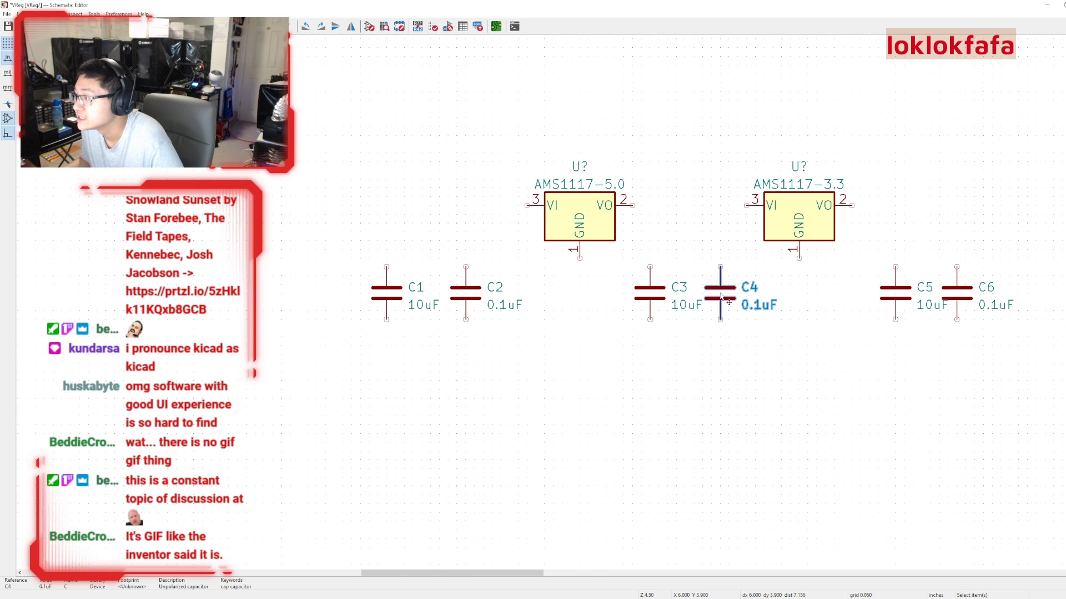
pyautogui.moveTo(722, 297); pyautogui.dragTo(732, 297)
pyautogui.click(933, 295)
pyautogui.click(954, 299)
pyautogui.doubleClick(954, 298)
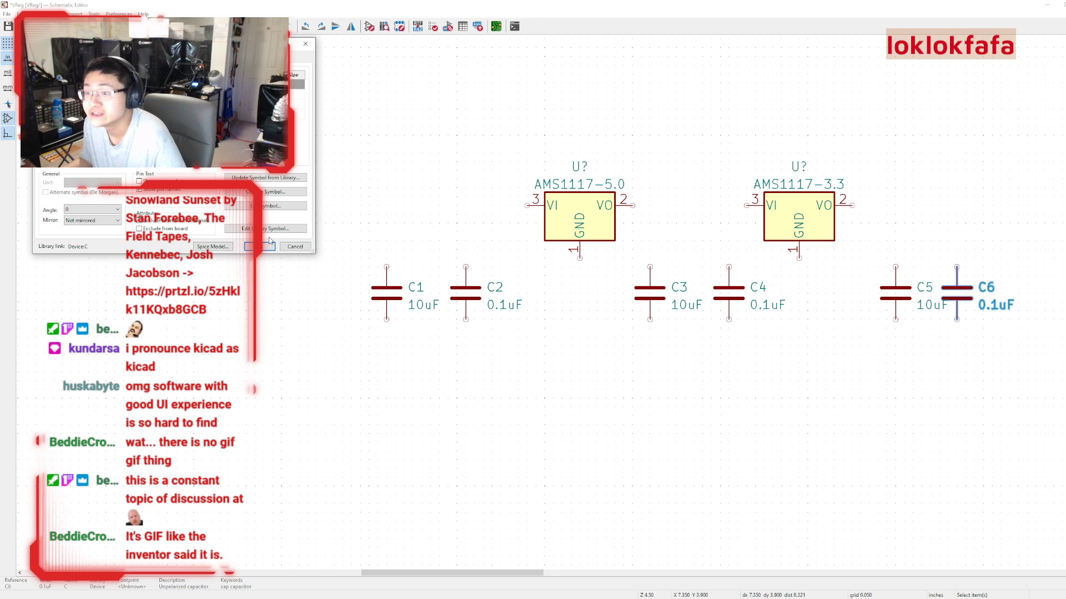
pyautogui.click(294, 248)
pyautogui.moveTo(946, 291); pyautogui.dragTo(966, 291)
# Shift the C1/C2 pair and the C3/C4 pair slightly to the right, each pair as a group.
pyautogui.click(583, 349)
pyautogui.moveTo(341, 260); pyautogui.dragTo(495, 295)
pyautogui.click(497, 295)
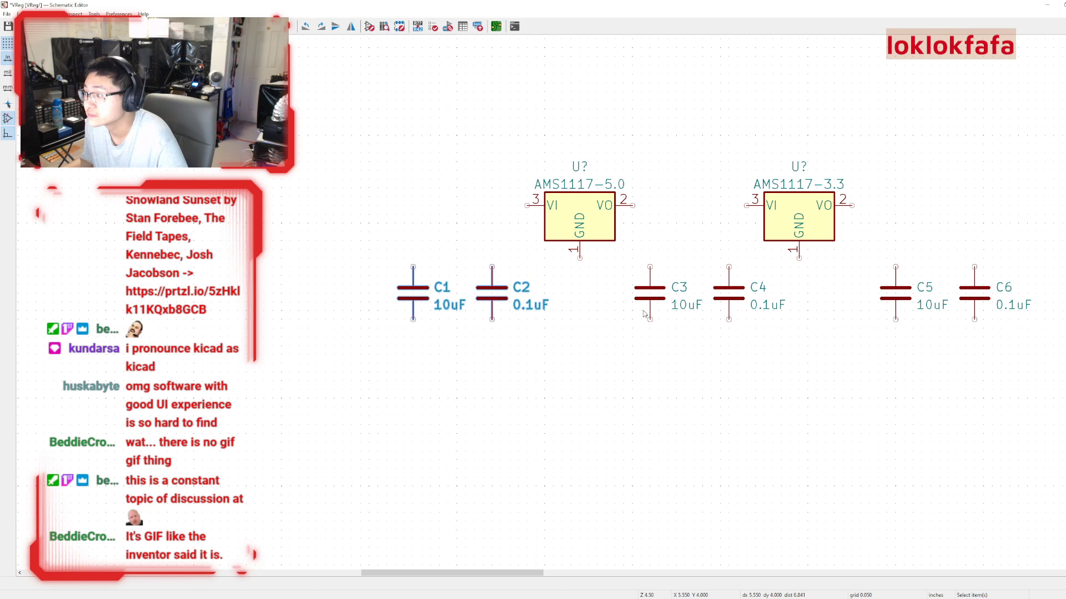
pyautogui.moveTo(626, 250); pyautogui.dragTo(790, 339)
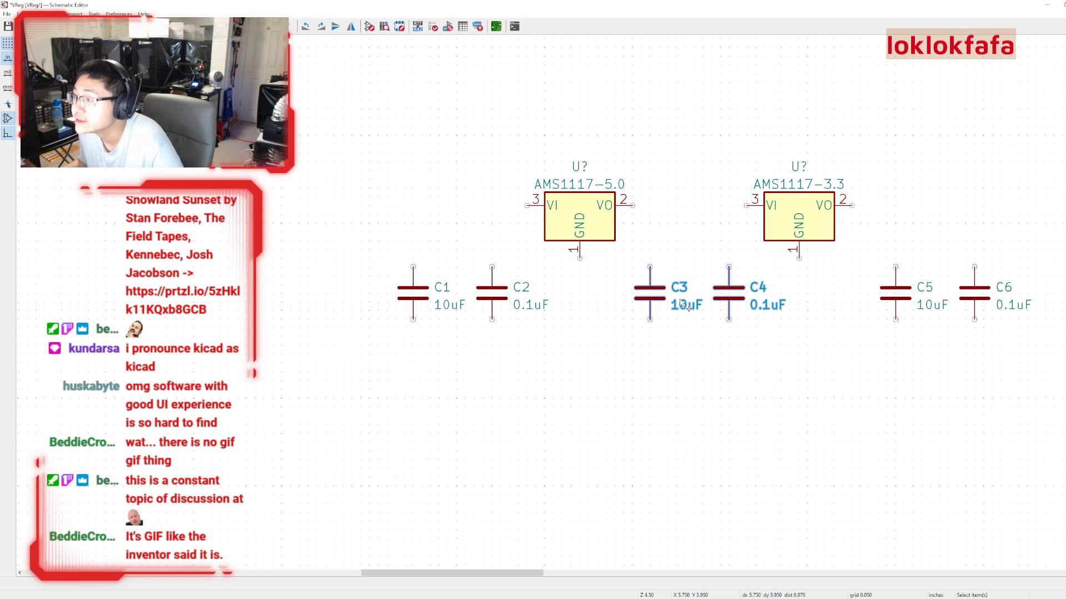
pyautogui.moveTo(650, 295)
pyautogui.mouseDown()
pyautogui.moveTo(674, 297)
pyautogui.moveTo(665, 297)
pyautogui.mouseUp()
# Move the AMS1117-3.3 regulator and the C5/C6 pair to the right, leaving even gaps around the regulator.
pyautogui.moveTo(803, 217); pyautogui.dragTo(838, 216)
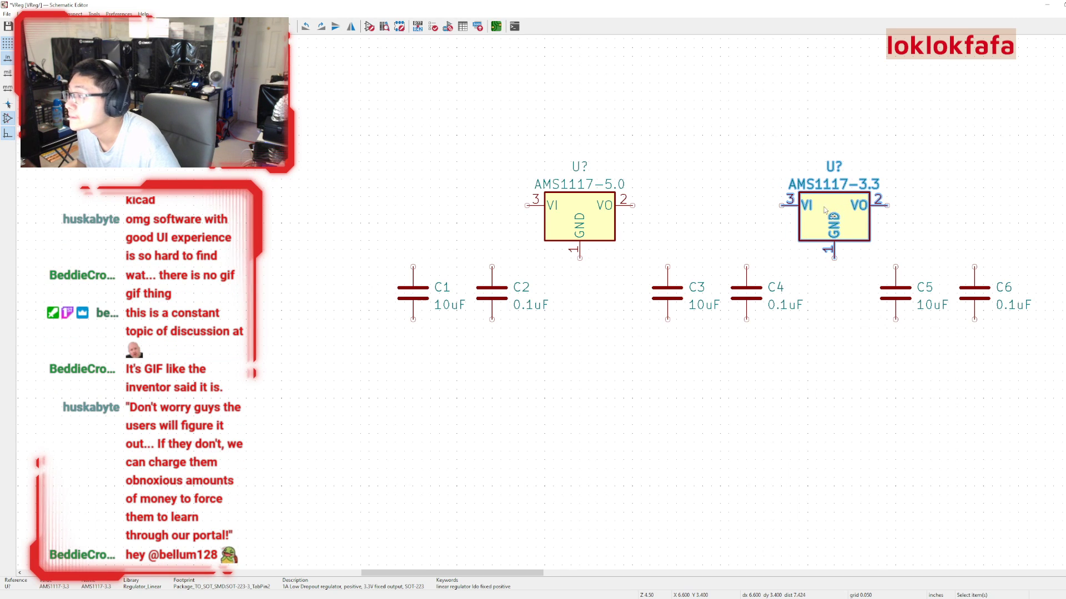
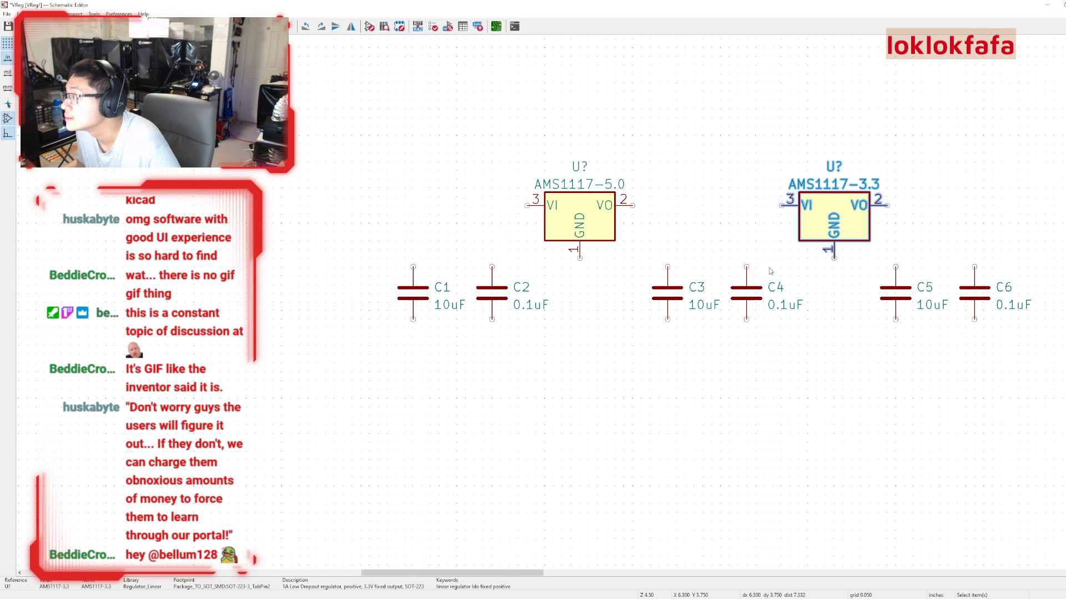
pyautogui.moveTo(881, 251); pyautogui.dragTo(1060, 351)
pyautogui.moveTo(897, 292)
pyautogui.mouseDown()
pyautogui.moveTo(886, 294)
pyautogui.moveTo(898, 298)
pyautogui.mouseUp()
pyautogui.moveTo(880, 258); pyautogui.dragTo(1042, 333)
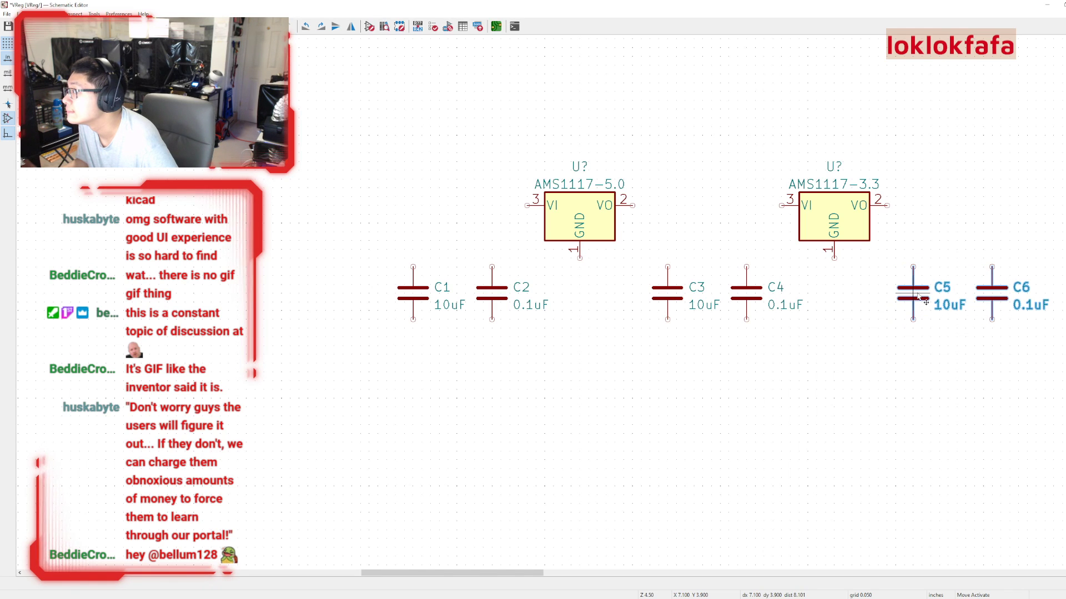
pyautogui.click(932, 301)
# Add an Earth power symbol and place it below the components, between C3 and C4.
pyautogui.moveTo(687, 374); pyautogui.dragTo(585, 427, button='middle')
pyautogui.click(53, 14)
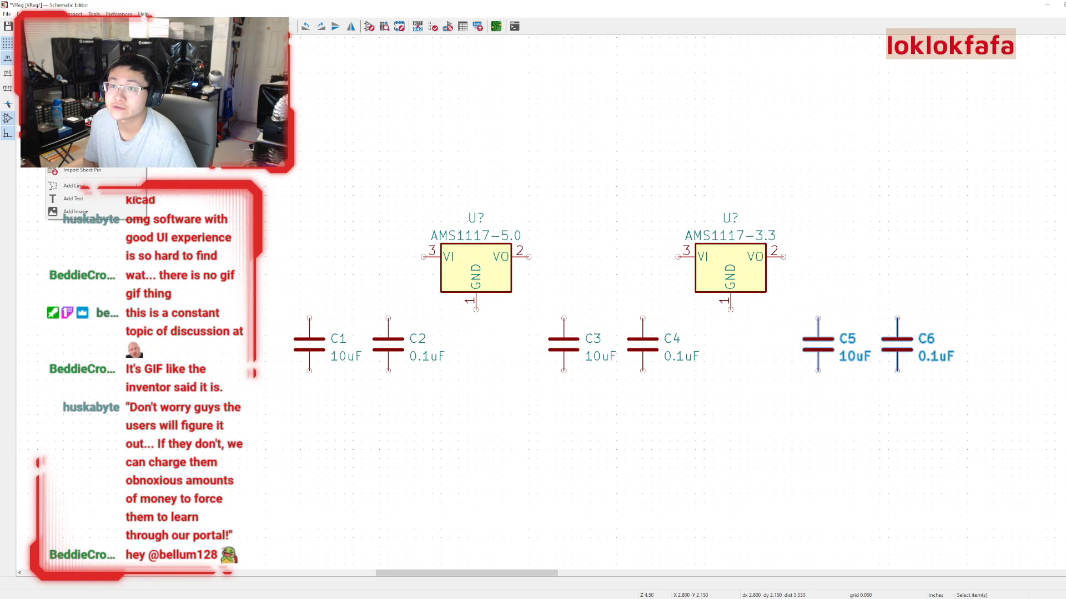
pyautogui.click(78, 38)
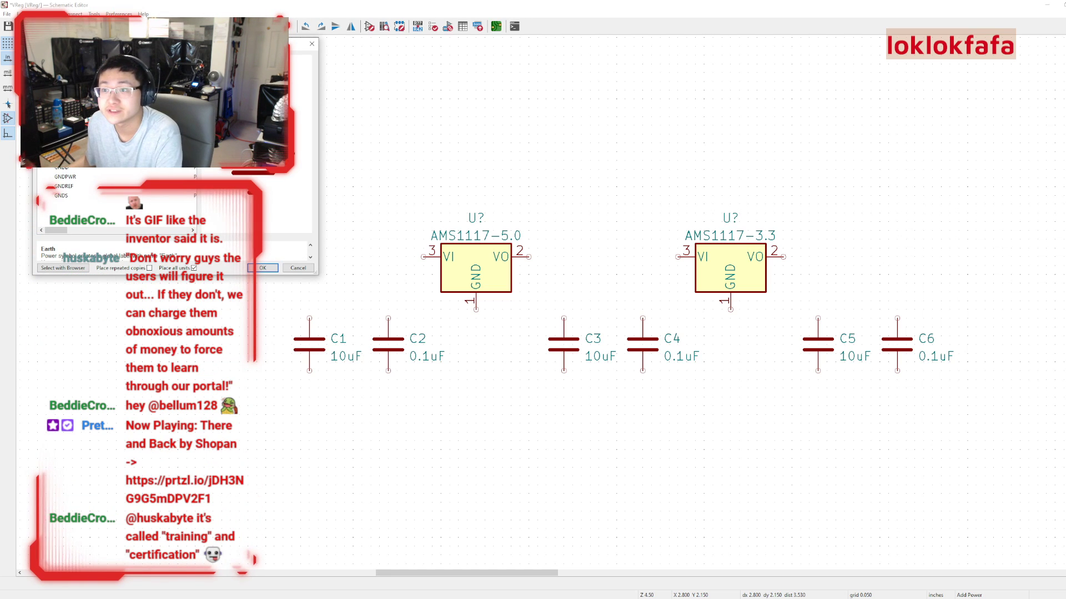
pyautogui.press('Return')
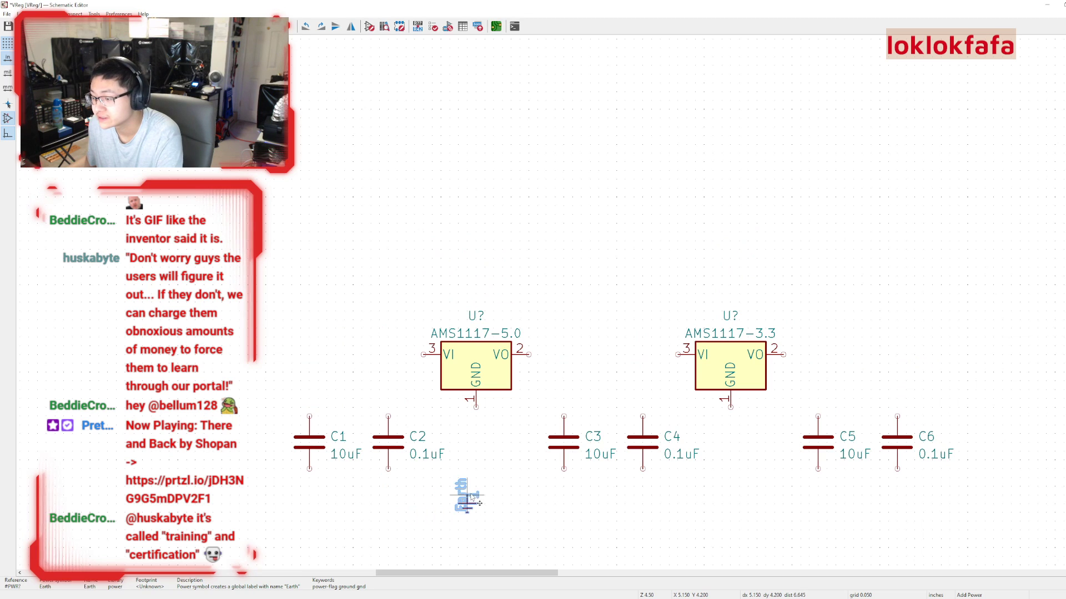
pyautogui.scroll(2, 492, 513)
pyautogui.click(544, 302)
pyautogui.press('Escape')
pyautogui.scroll(5, 544, 302)
pyautogui.scroll(-8, 544, 302)
pyautogui.scroll(3, 544, 304)
pyautogui.moveTo(544, 349); pyautogui.dragTo(743, 352)
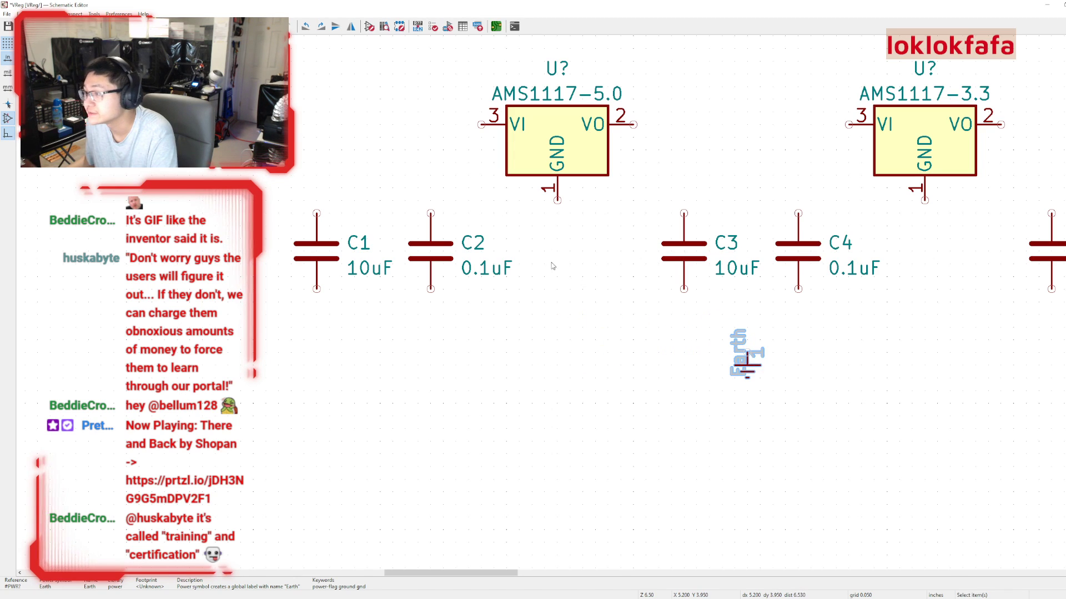
# Wire the AMS1117-5.0 GND pin to the Earth symbol and join the lower pins of C1, C2 and C3 to that line.
pyautogui.click(557, 200)
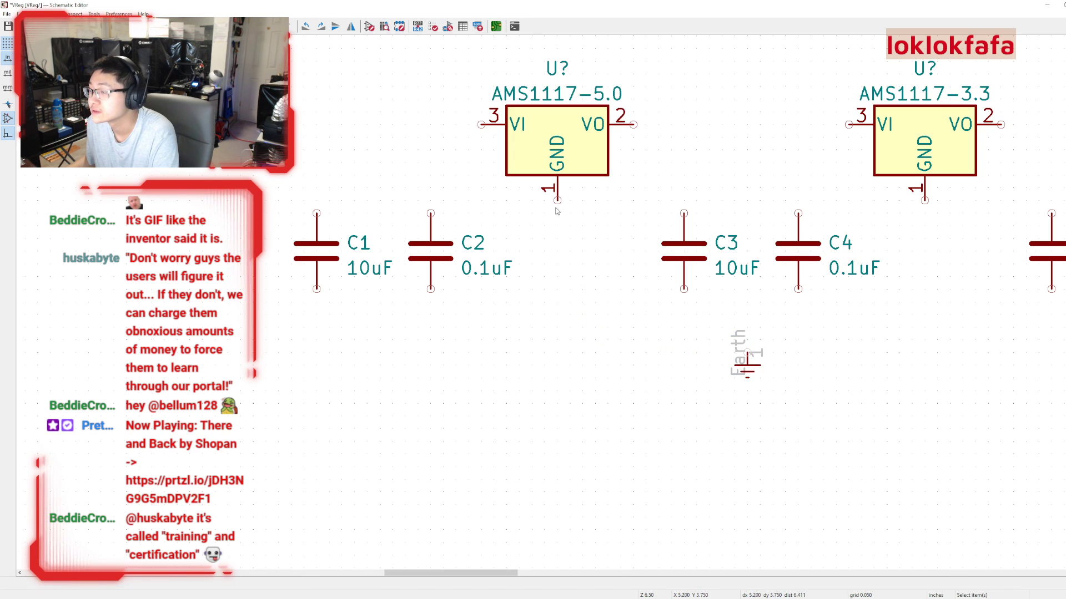
pyautogui.click(747, 351)
pyautogui.press('Escape')
pyautogui.press('w')
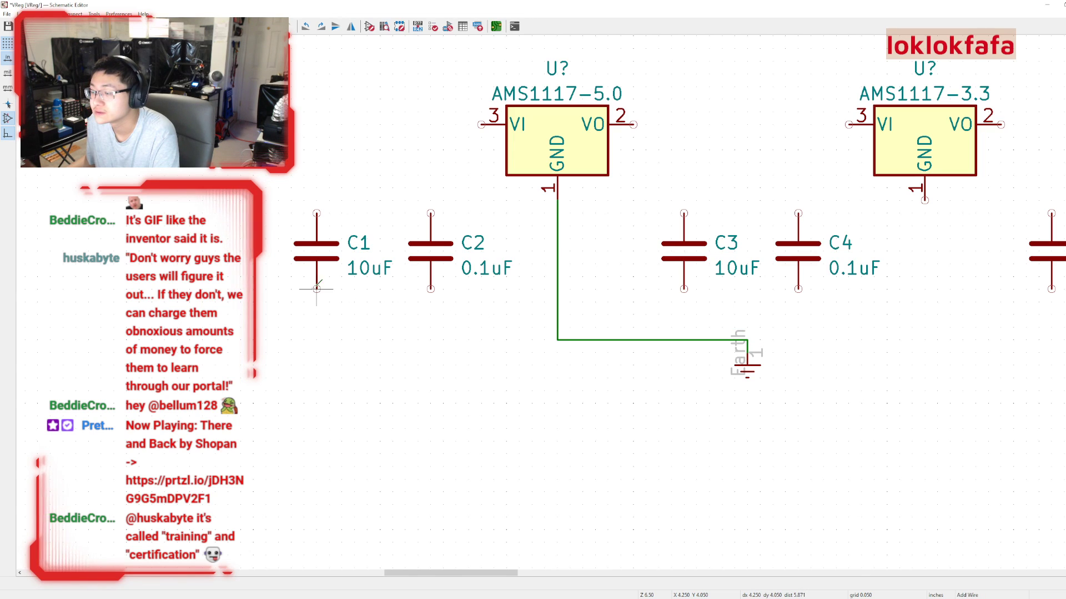
pyautogui.click(557, 340)
pyautogui.click(430, 289)
pyautogui.click(431, 340)
pyautogui.press('Escape')
pyautogui.click(684, 339)
pyautogui.press('Escape')
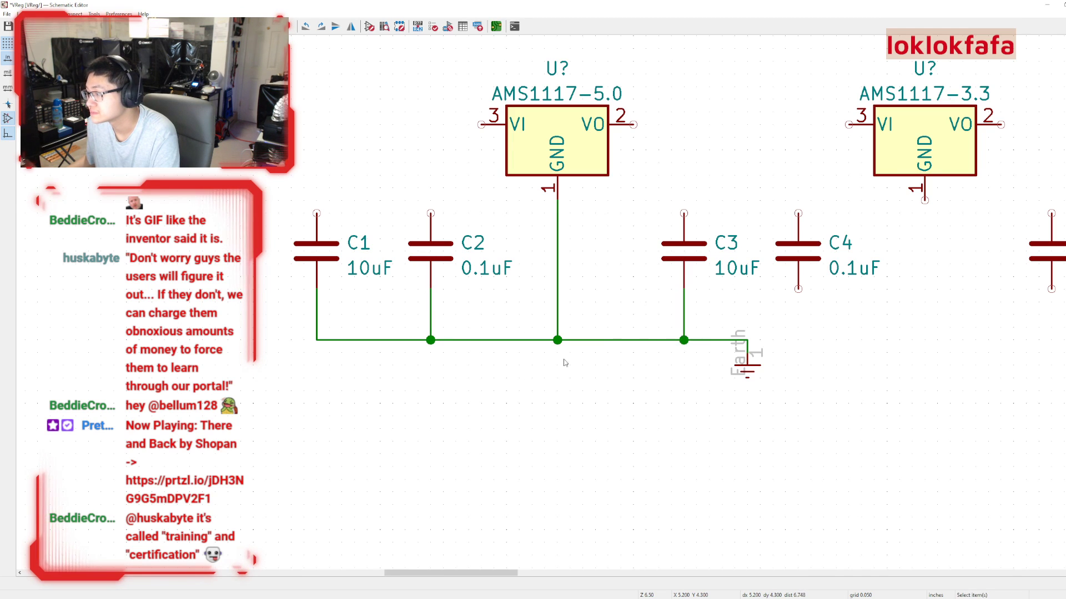
# Extend the ground line to C6's lower pin and wire the lower pins of C4 and C5 to it.
pyautogui.scroll(-3, 595, 242)
pyautogui.scroll(3, 1035, 234)
pyautogui.scroll(-4, 457, 309)
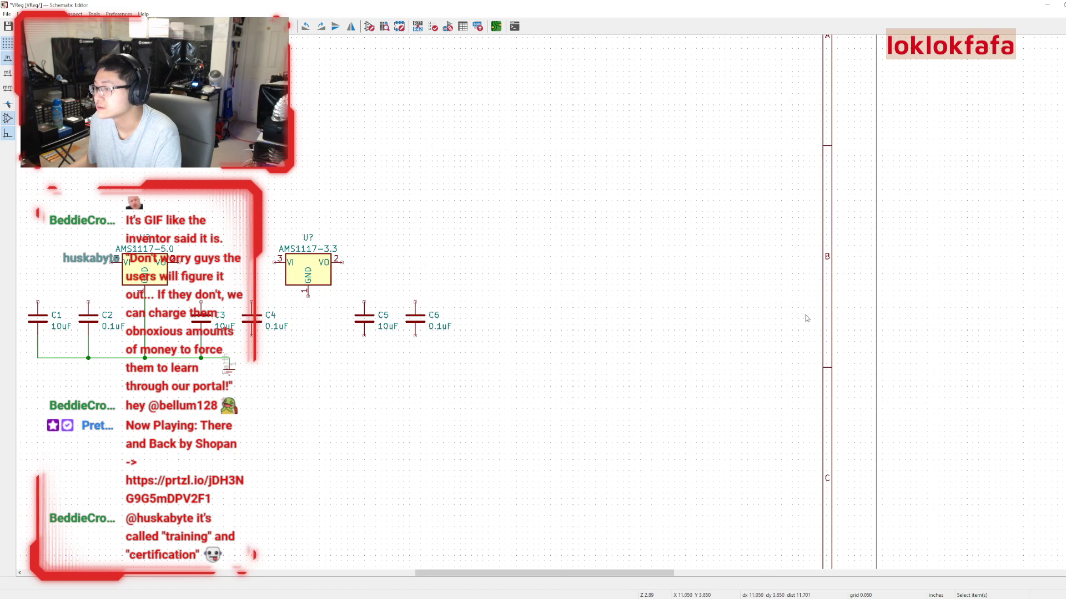
pyautogui.scroll(3, 688, 312)
pyautogui.scroll(2, 545, 302)
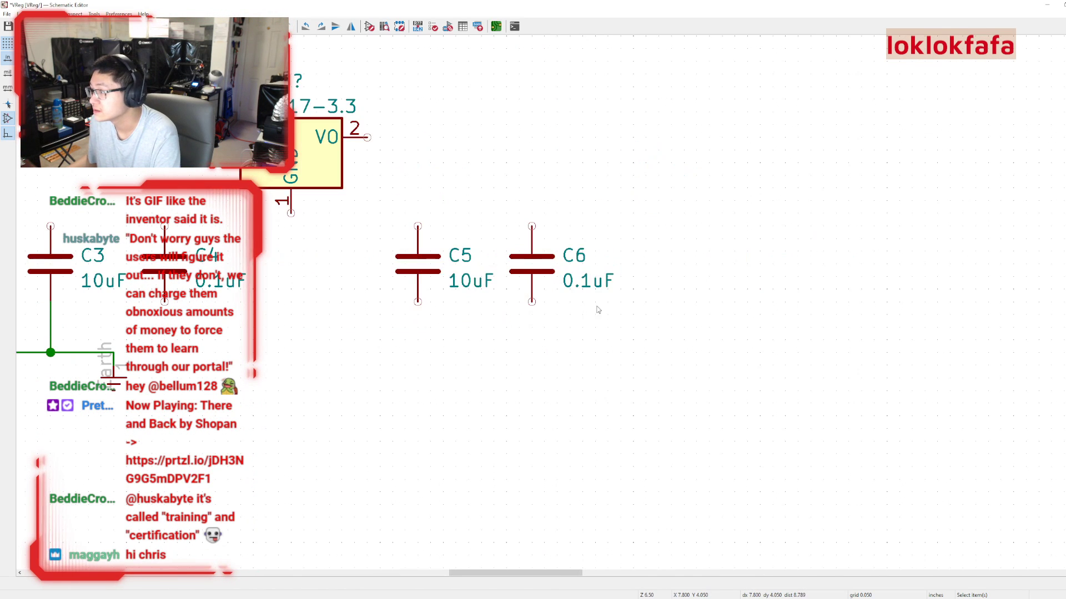
pyautogui.scroll(-4, 567, 303)
pyautogui.scroll(1, 292, 337)
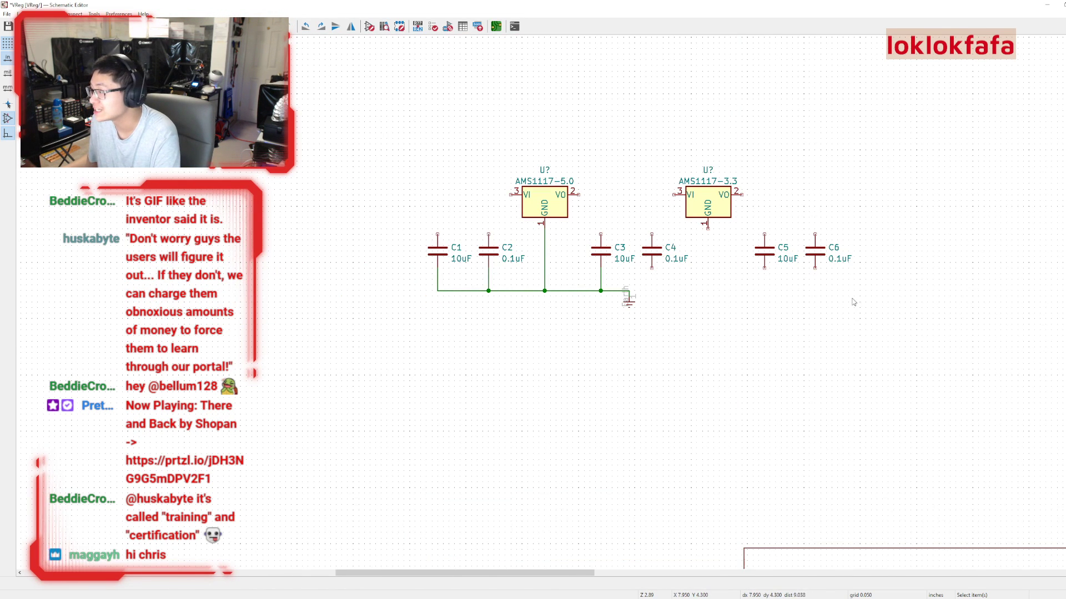
pyautogui.scroll(2, 1012, 151)
pyautogui.scroll(-4, 207, 282)
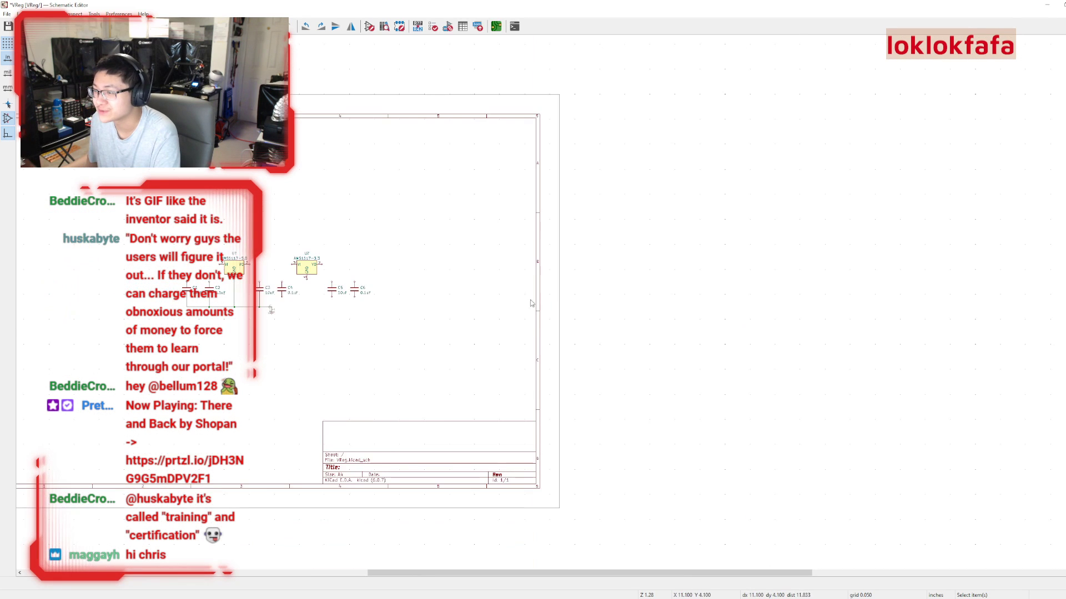
pyautogui.scroll(1, 207, 282)
pyautogui.hscroll(2, 802, 382)
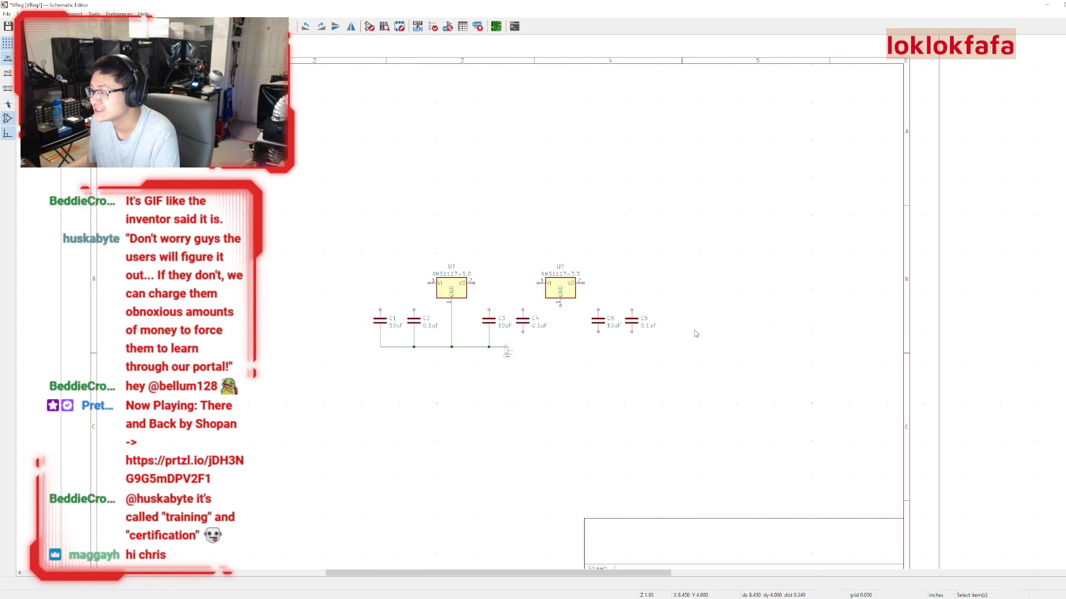
pyautogui.scroll(3, 552, 360)
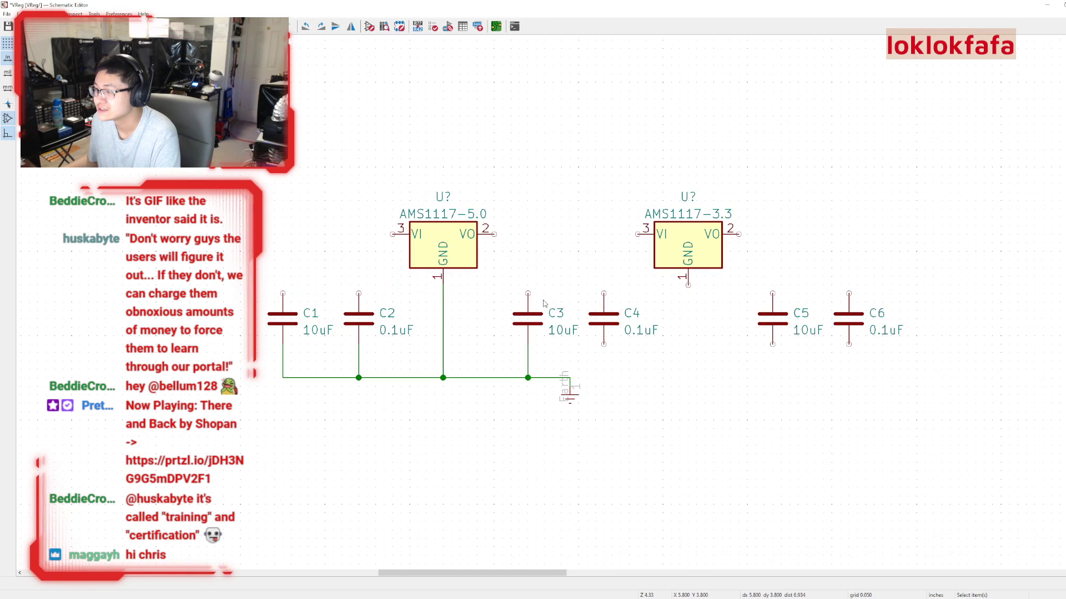
pyautogui.click(849, 344)
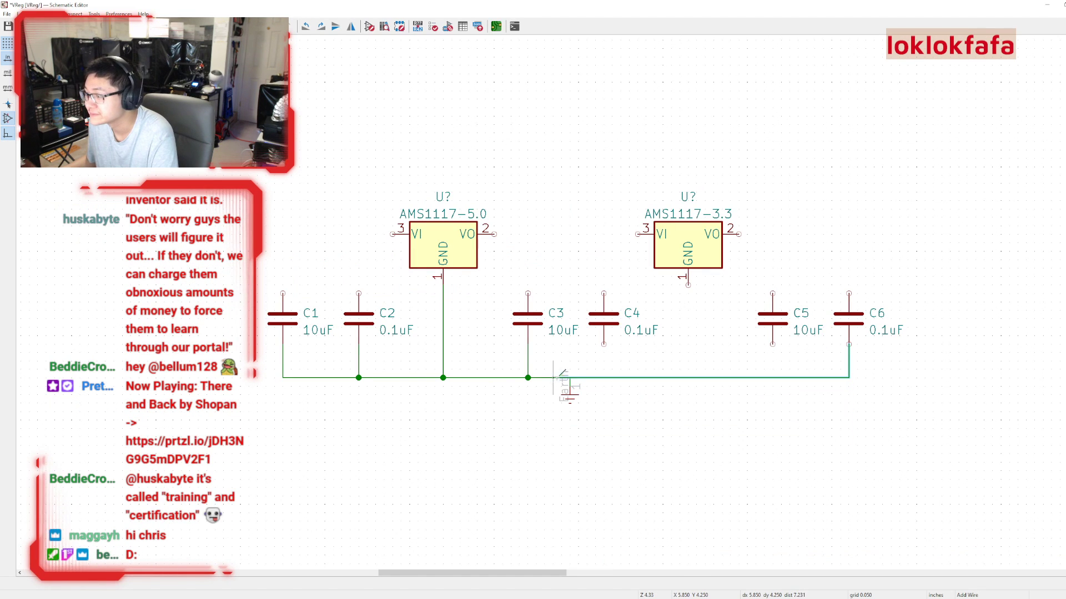
pyautogui.doubleClick(570, 378)
pyautogui.click(604, 344)
pyautogui.doubleClick(603, 378)
pyautogui.press('Escape')
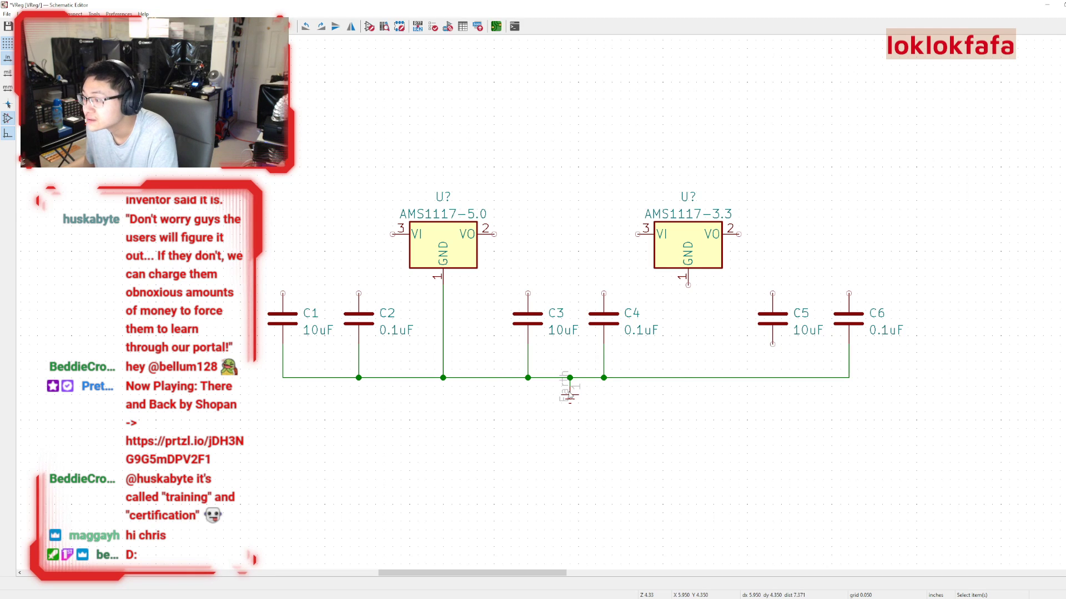
pyautogui.click(772, 344)
pyautogui.doubleClick(772, 378)
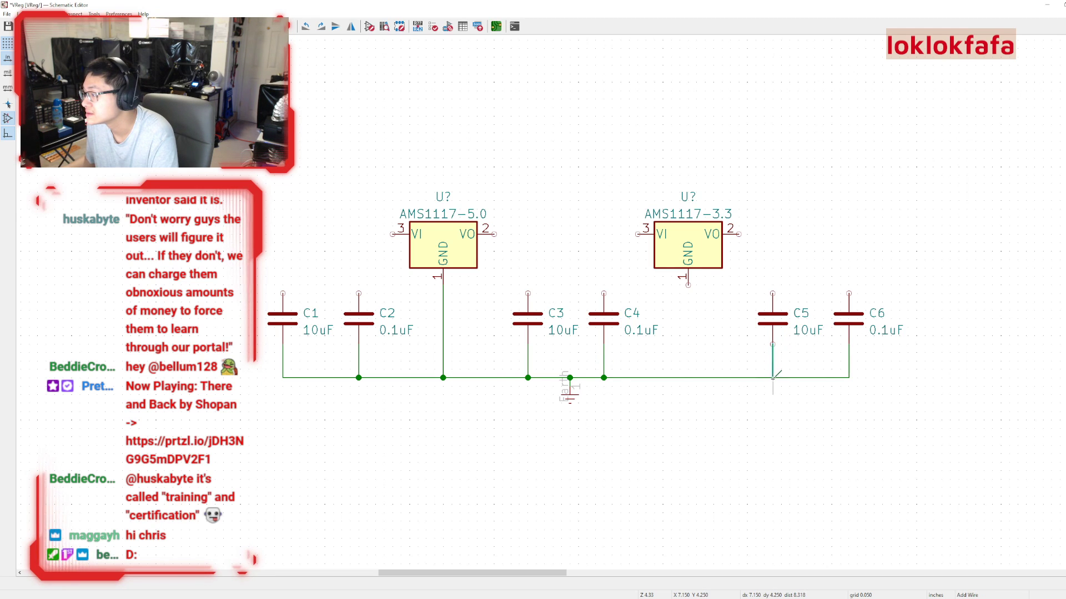
# Wire C6's upper pin to the AMS1117-3.3 output, and the AMS1117-3.3 input to the AMS1117-5.0 output.
pyautogui.click(848, 294)
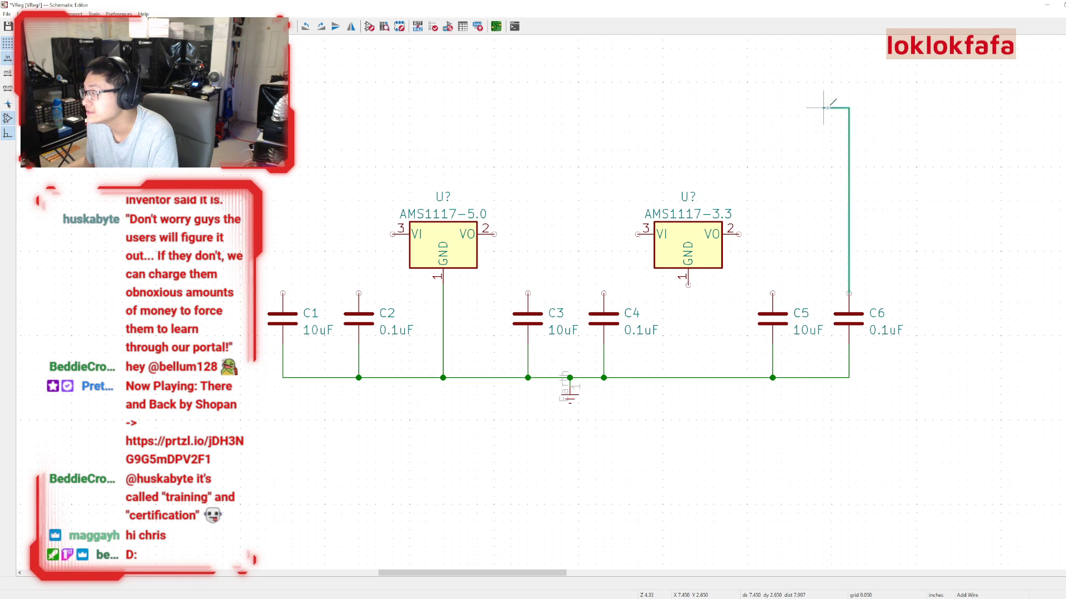
pyautogui.click(738, 234)
pyautogui.click(637, 234)
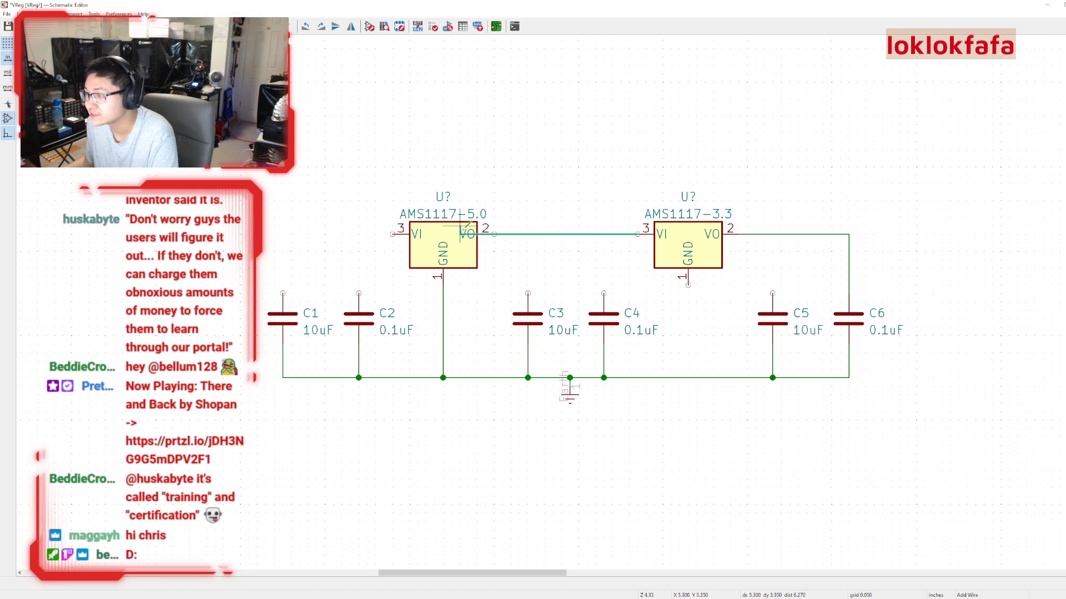
pyautogui.click(493, 234)
pyautogui.press('Escape')
# Wire the AMS1117-5.0 input to C1's upper pin and join C2's upper pin to that input line.
pyautogui.click(392, 235)
pyautogui.click(282, 293)
pyautogui.click(358, 294)
pyautogui.click(359, 234)
# Wire the upper pins of C3 and C4 to the line between the regulators, and C5's to the AMS1117-3.3 output line.
pyautogui.click(527, 293)
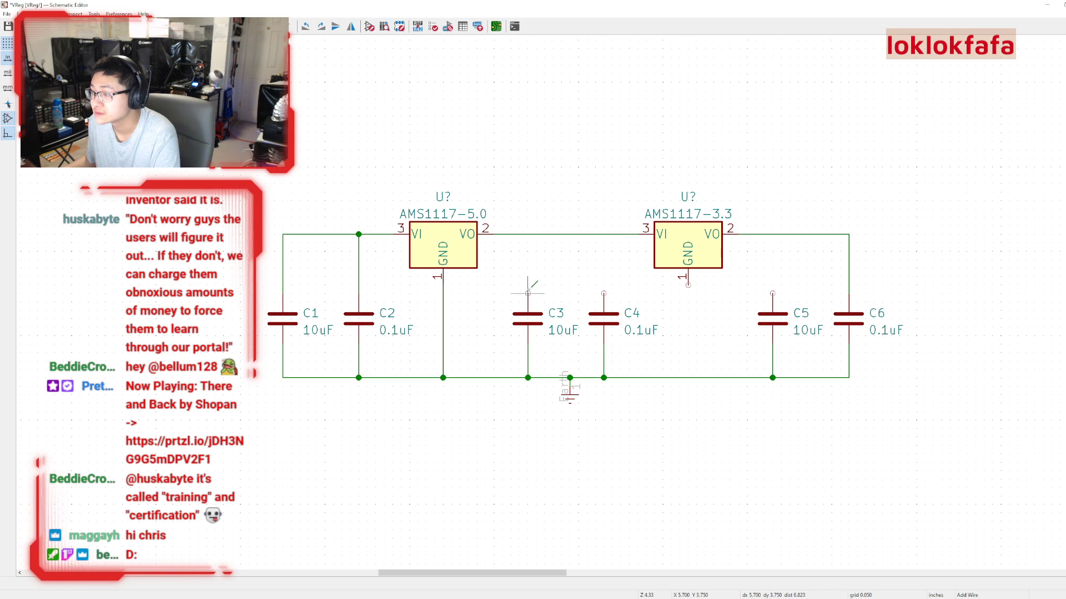
pyautogui.click(527, 234)
pyautogui.click(603, 293)
pyautogui.click(604, 233)
pyautogui.click(773, 293)
pyautogui.click(772, 234)
# Move C1 and C2 slightly upward between the input line and the ground line.
pyautogui.scroll(-2, 734, 334)
pyautogui.scroll(2, 607, 298)
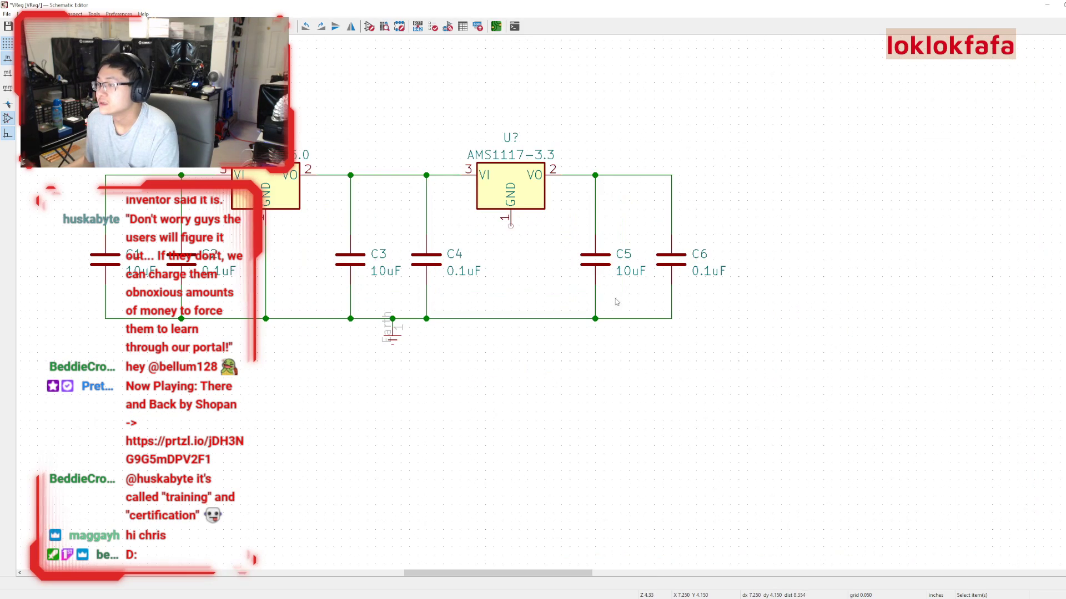
pyautogui.scroll(-2, 545, 305)
pyautogui.scroll(-3, 546, 305)
pyautogui.scroll(3, 544, 305)
pyautogui.moveTo(542, 303); pyautogui.dragTo(575, 309, button='middle')
pyautogui.moveTo(649, 370); pyautogui.dragTo(246, 291)
pyautogui.press('Escape')
pyautogui.press('Escape')
pyautogui.click(247, 294)
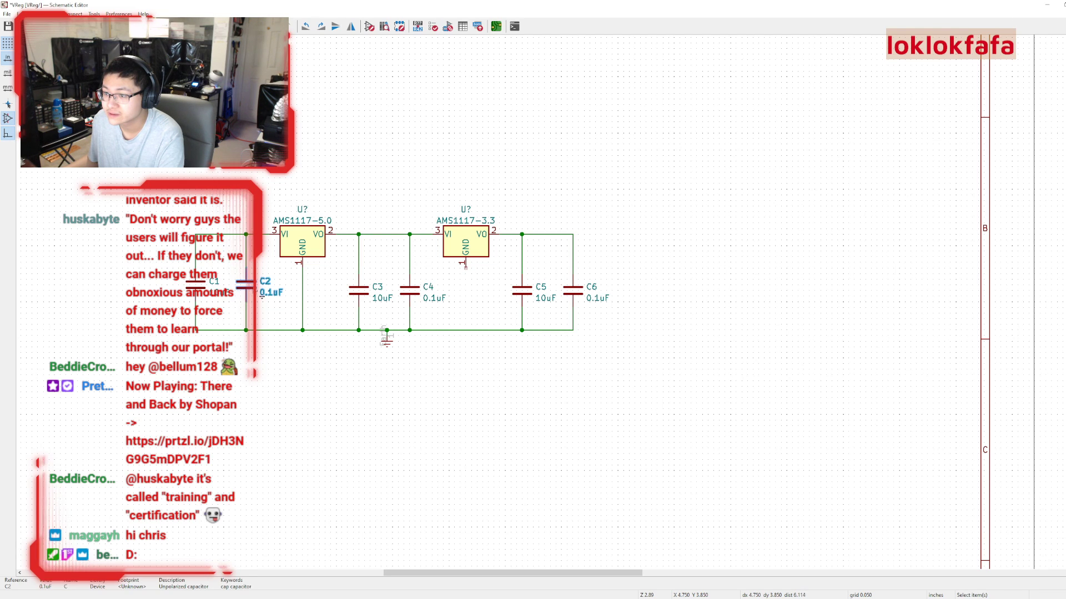
# Move C3, C4, C5 and C6 together slightly upward so they align with C1 and C2.
pyautogui.click(368, 292)
pyautogui.scroll(1, 368, 292)
pyautogui.click(654, 314)
pyautogui.click(799, 311)
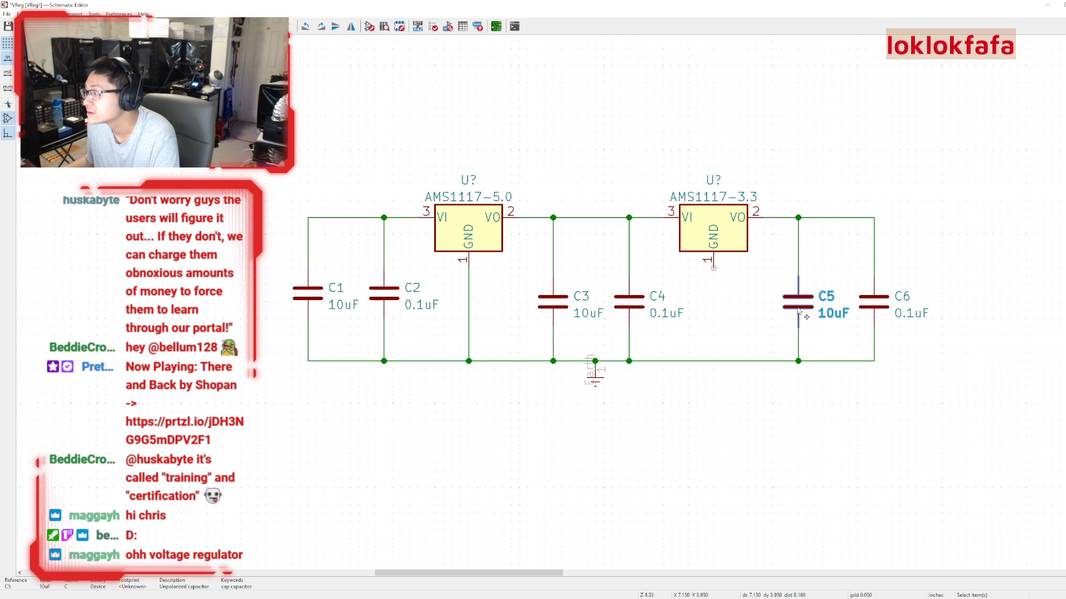
pyautogui.keyDown('shift'); pyautogui.click(640, 300); pyautogui.keyUp('shift')
pyautogui.keyDown('shift'); pyautogui.click(572, 307); pyautogui.keyUp('shift')
pyautogui.keyDown('shift'); pyautogui.click(891, 302); pyautogui.keyUp('shift')
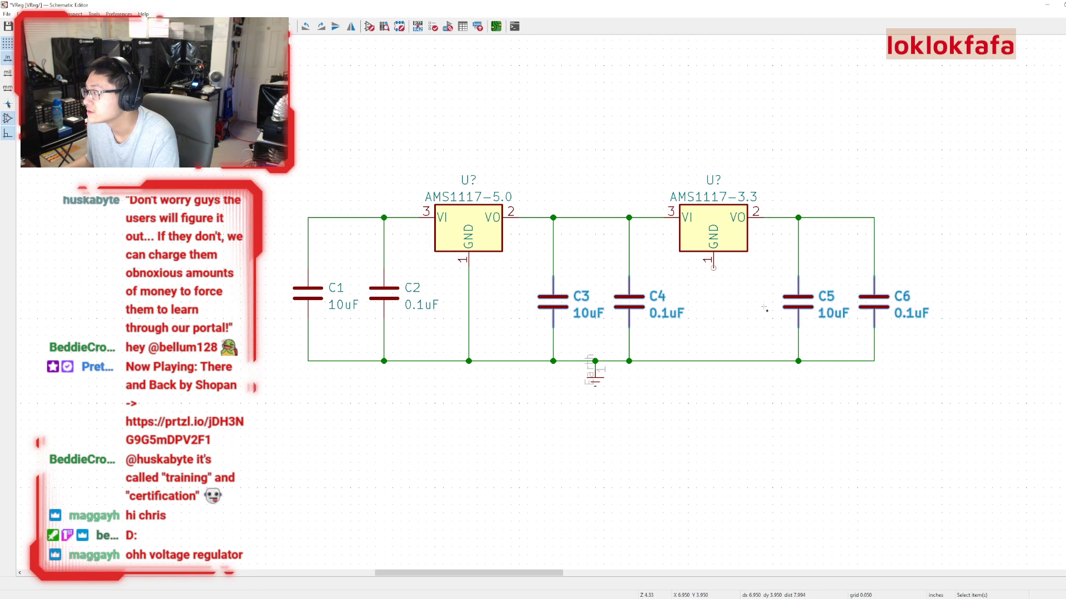
pyautogui.moveTo(556, 308); pyautogui.dragTo(557, 300)
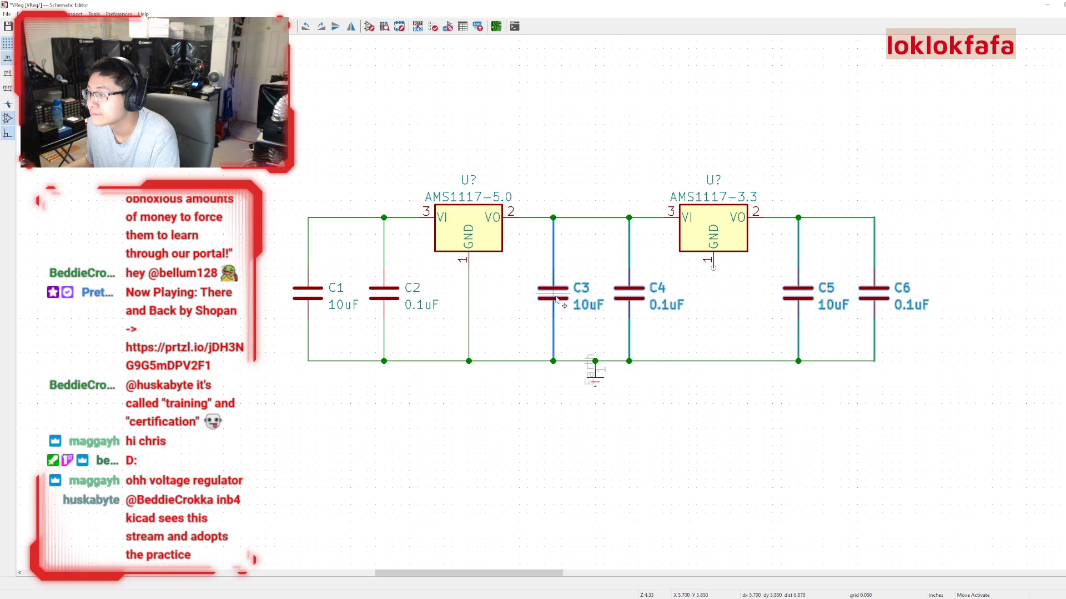
pyautogui.click(521, 321)
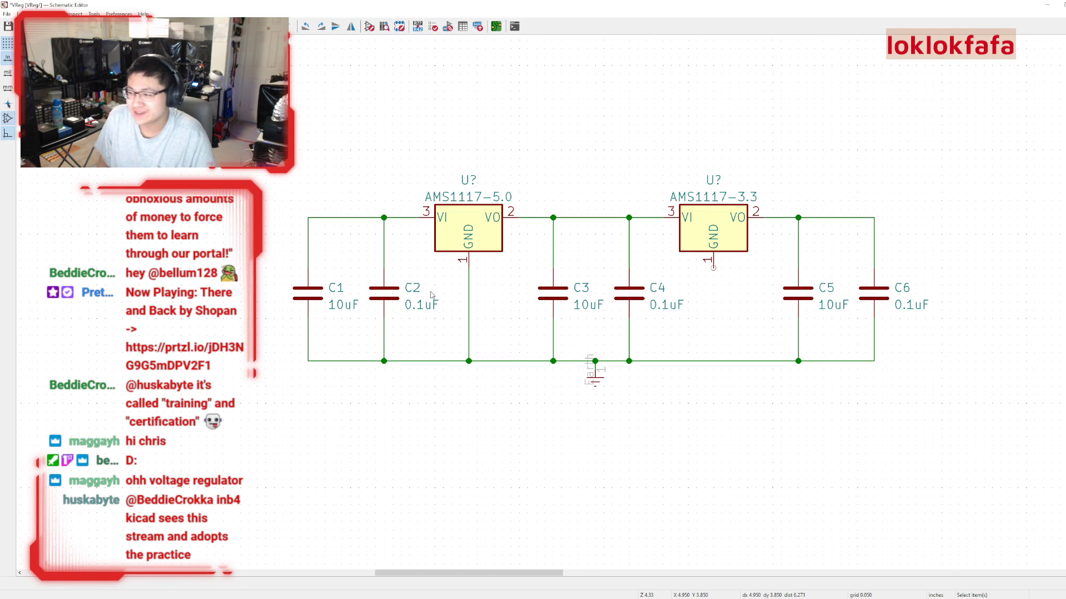
# Add a 1N4001 diode to the schematic beside the input line, next to C1.
pyautogui.scroll(-2, 545, 302)
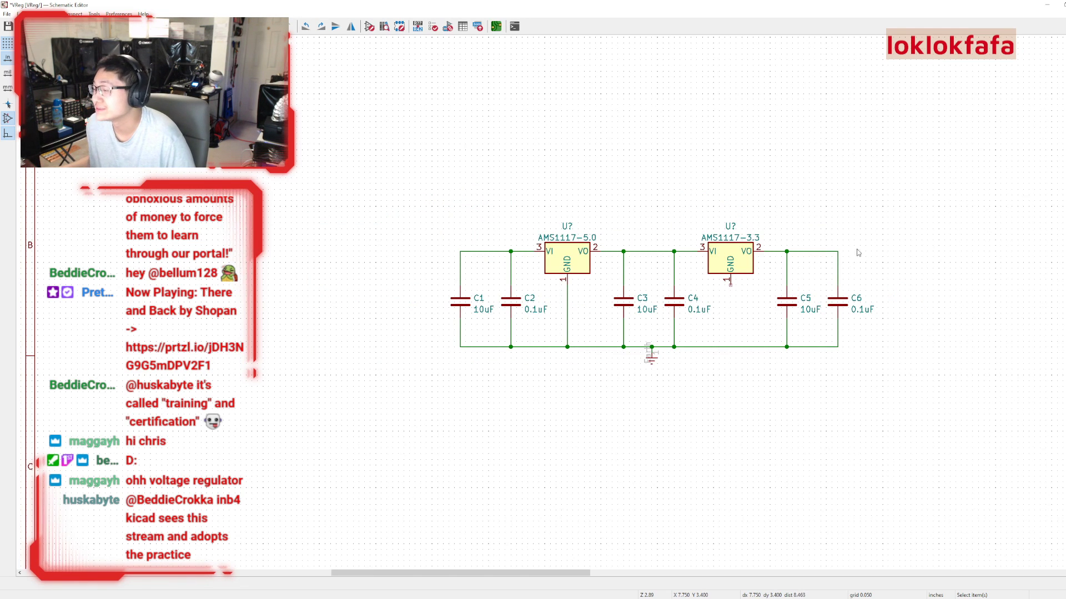
pyautogui.moveTo(863, 204); pyautogui.dragTo(844, 246, button='middle')
pyautogui.scroll(2, 844, 246)
pyautogui.moveTo(283, 320); pyautogui.dragTo(785, 230, button='middle')
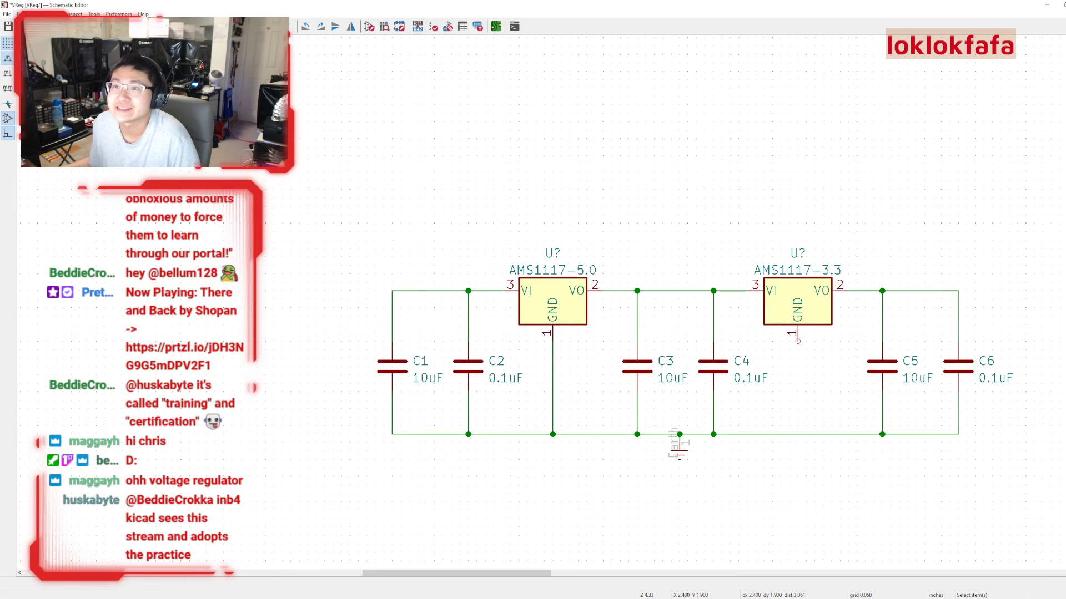
pyautogui.click(51, 14)
pyautogui.click(69, 25)
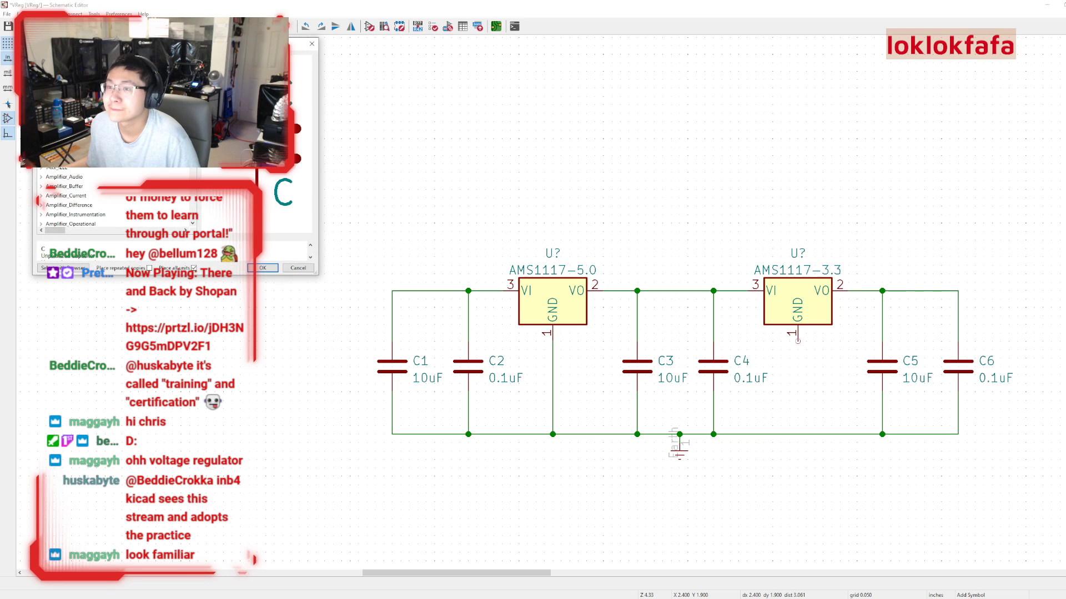
pyautogui.write('diode')
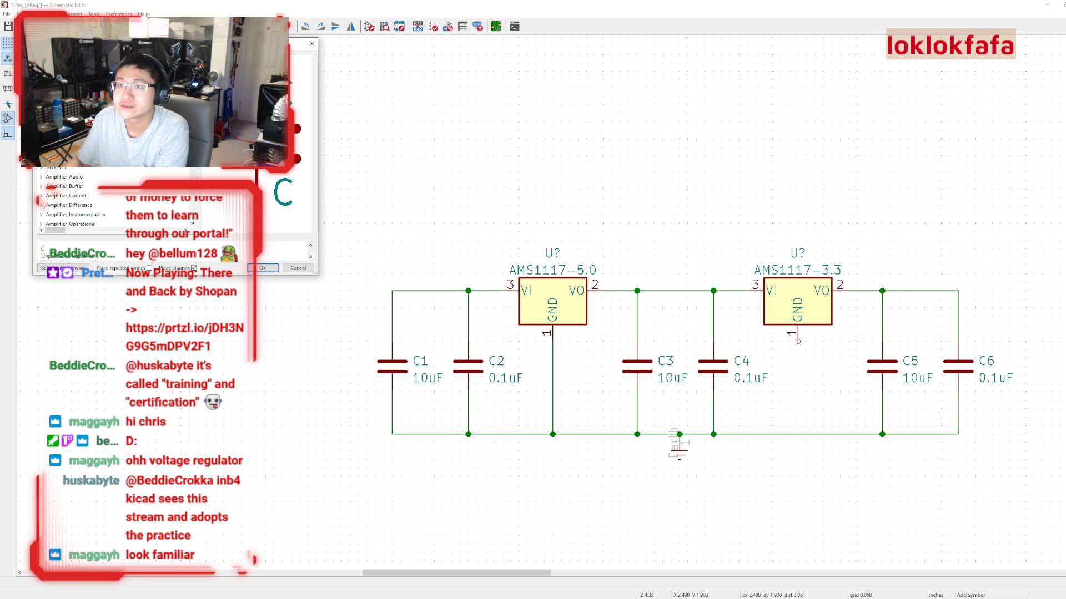
pyautogui.scroll(-1, 76, 197)
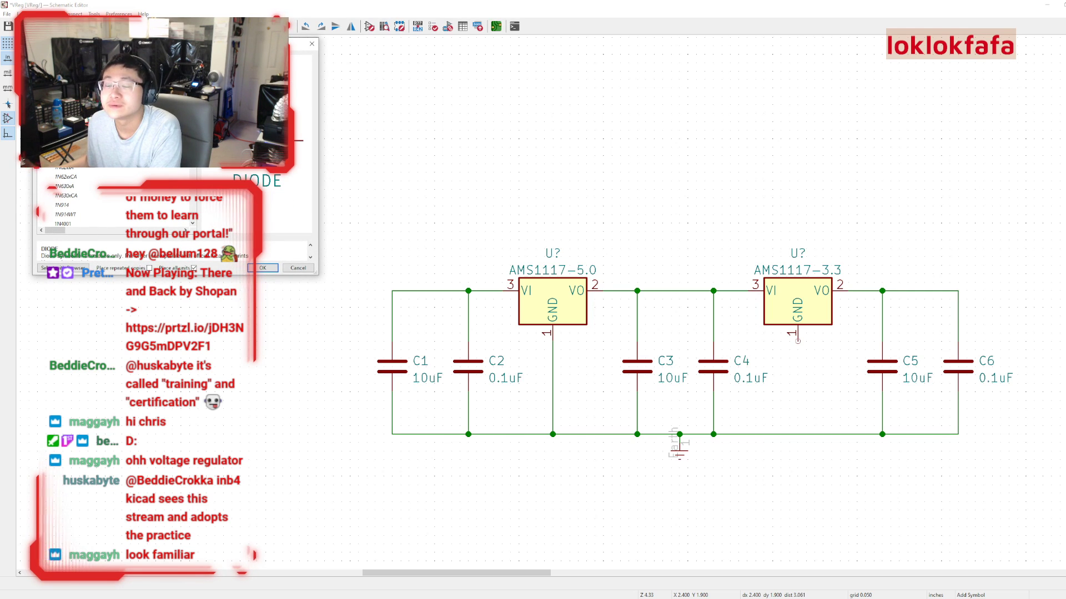
pyautogui.click(76, 197)
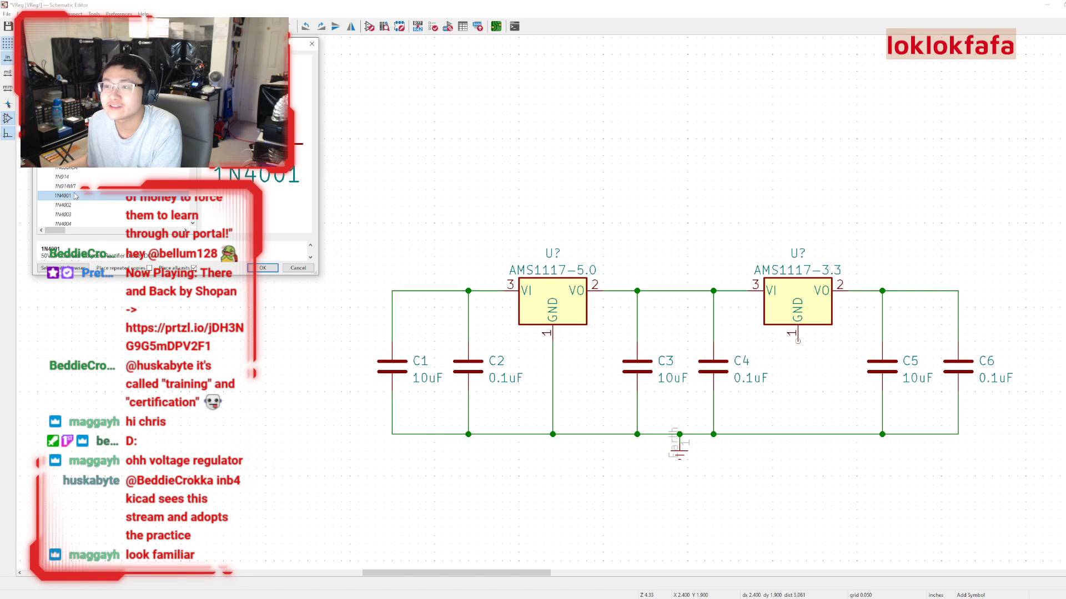
pyautogui.doubleClick(76, 197)
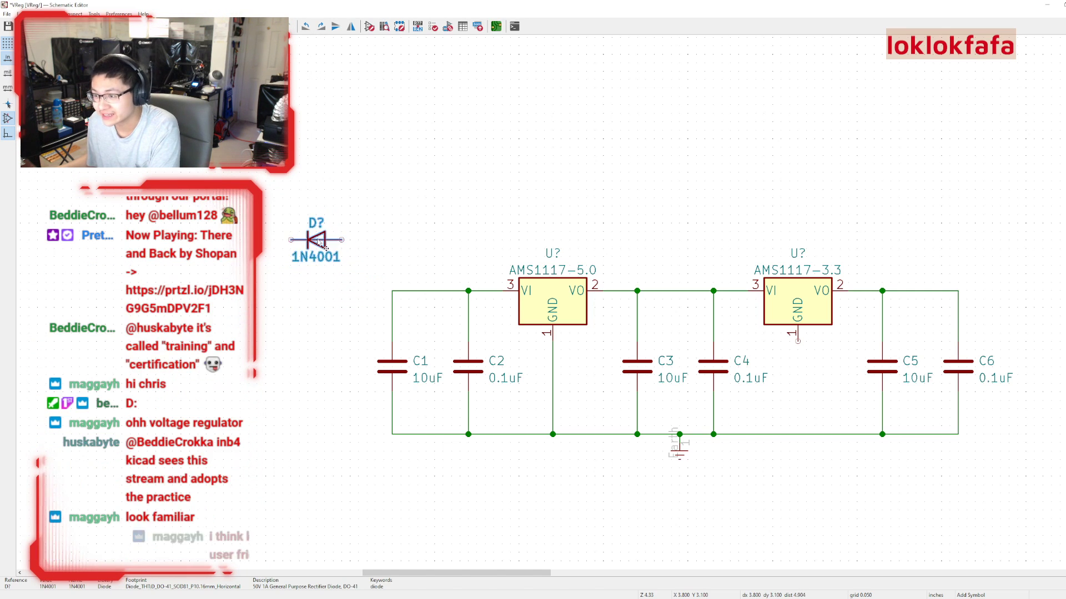
pyautogui.click(318, 281)
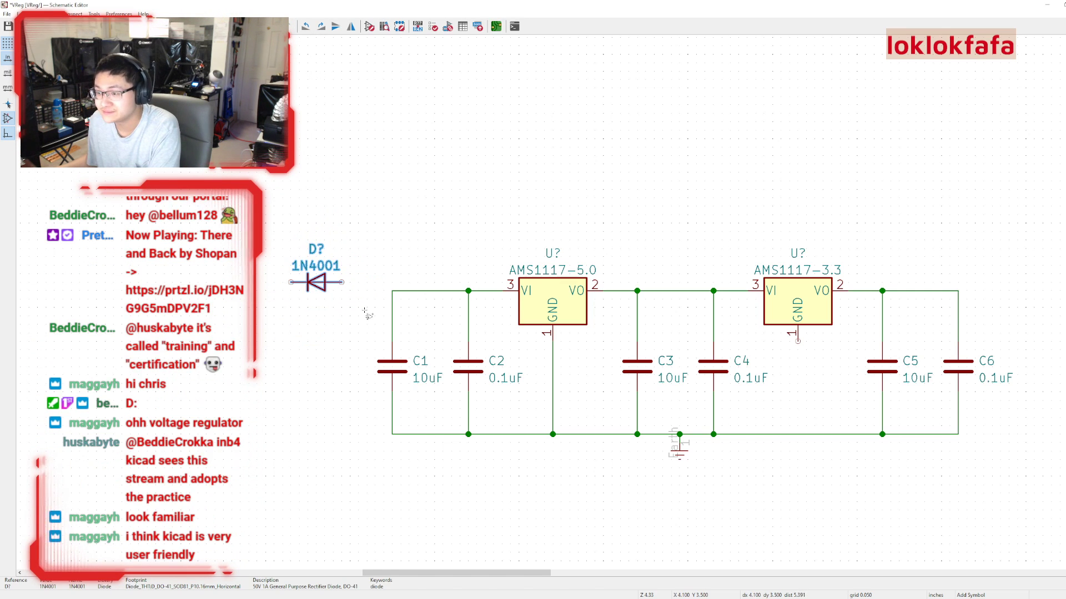
# Rotate the 1N4001 diode 180 degrees so it points toward C1 and align it with the input line.
pyautogui.click(300, 279)
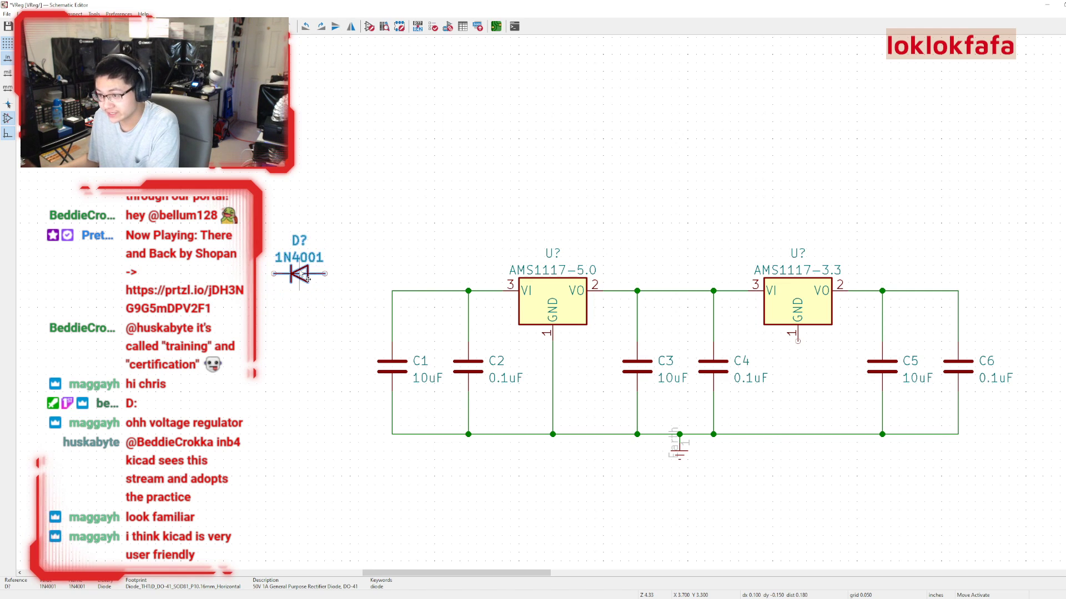
pyautogui.press('r')
pyautogui.press('r')
pyautogui.moveTo(303, 282); pyautogui.dragTo(345, 292)
# Duplicate the 1N4001 diode twice, placing one copy above the line between the regulators and one beside the AMS1117-3.3 output line.
pyautogui.hotkey('ctrl', 'd')
pyautogui.click(688, 238)
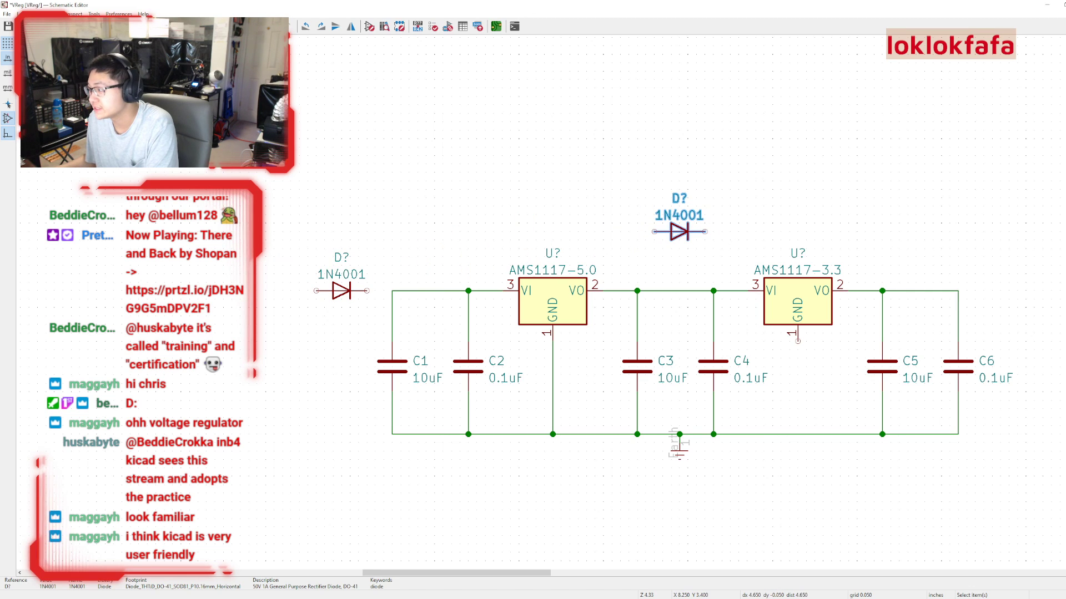
pyautogui.hotkey('ctrl', 'd')
pyautogui.click(1011, 304)
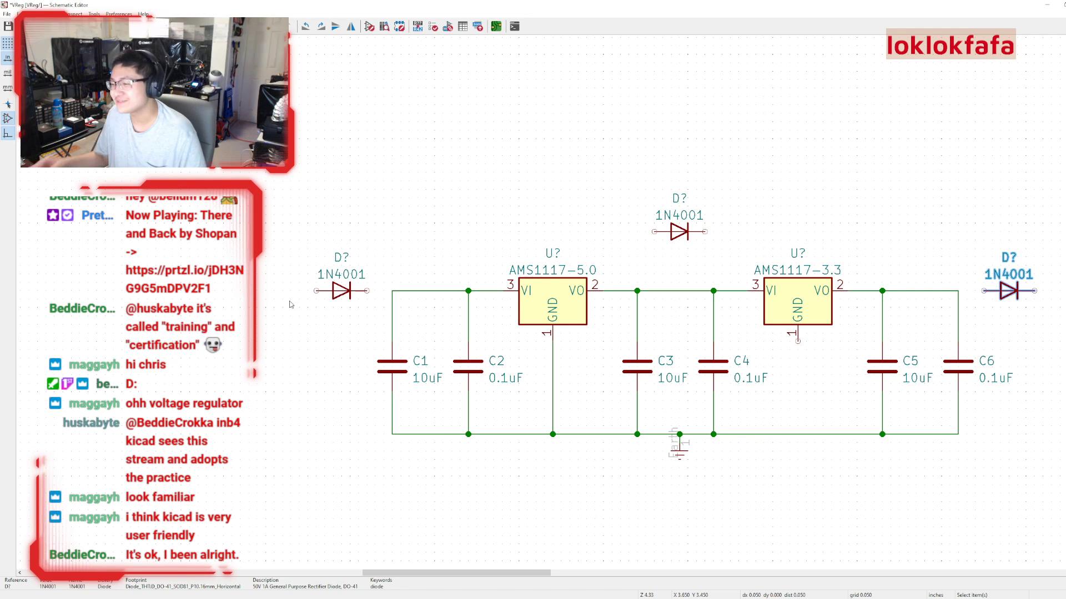
# Add a Screw_Terminal_01x02 connector on the outer side of the input diode.
pyautogui.scroll(1, 433, 234)
pyautogui.scroll(-1, 583, 300)
pyautogui.moveTo(497, 306); pyautogui.dragTo(410, 270, button='middle')
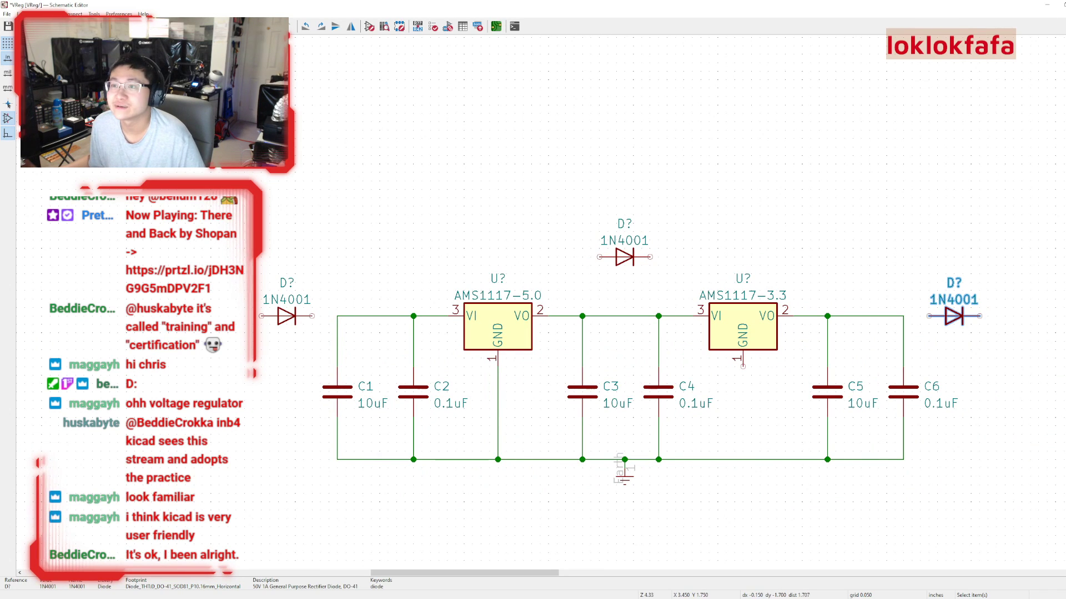
pyautogui.press('a')
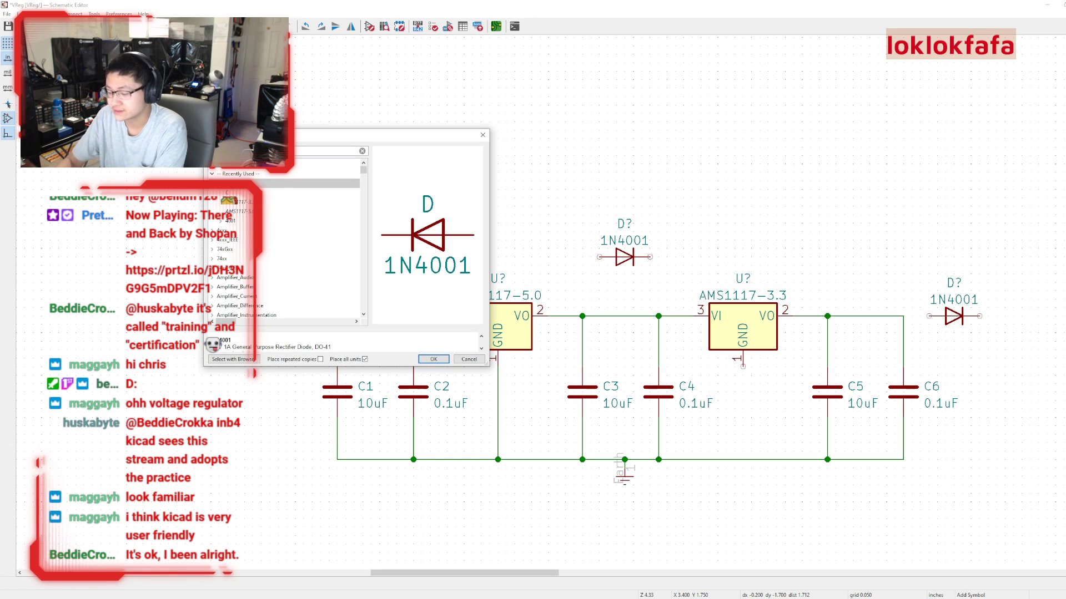
pyautogui.write('terminal')
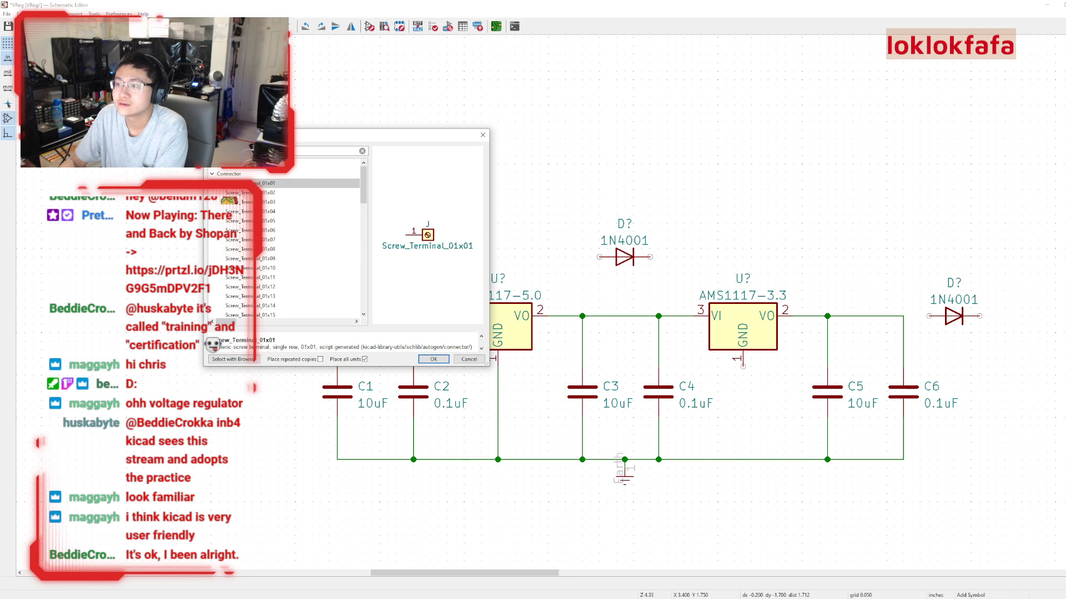
pyautogui.click(251, 192)
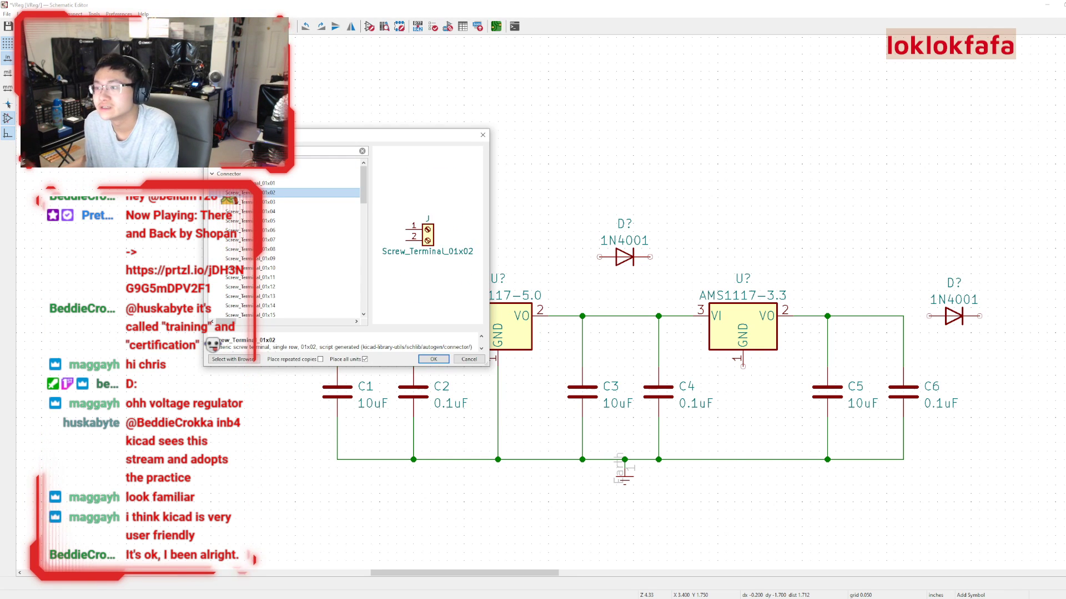
pyautogui.doubleClick(251, 193)
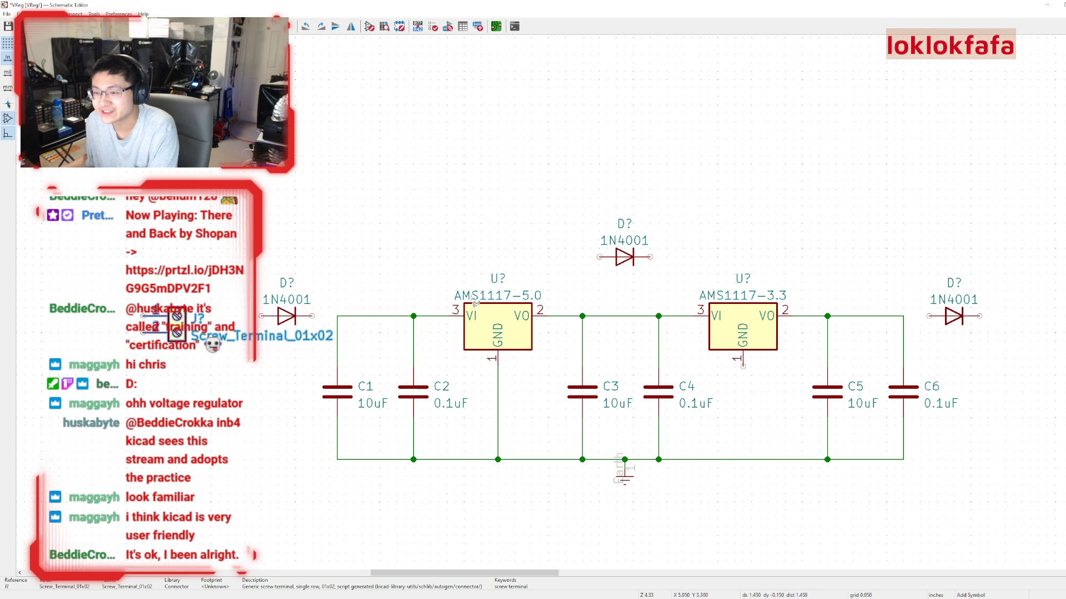
pyautogui.click(181, 317)
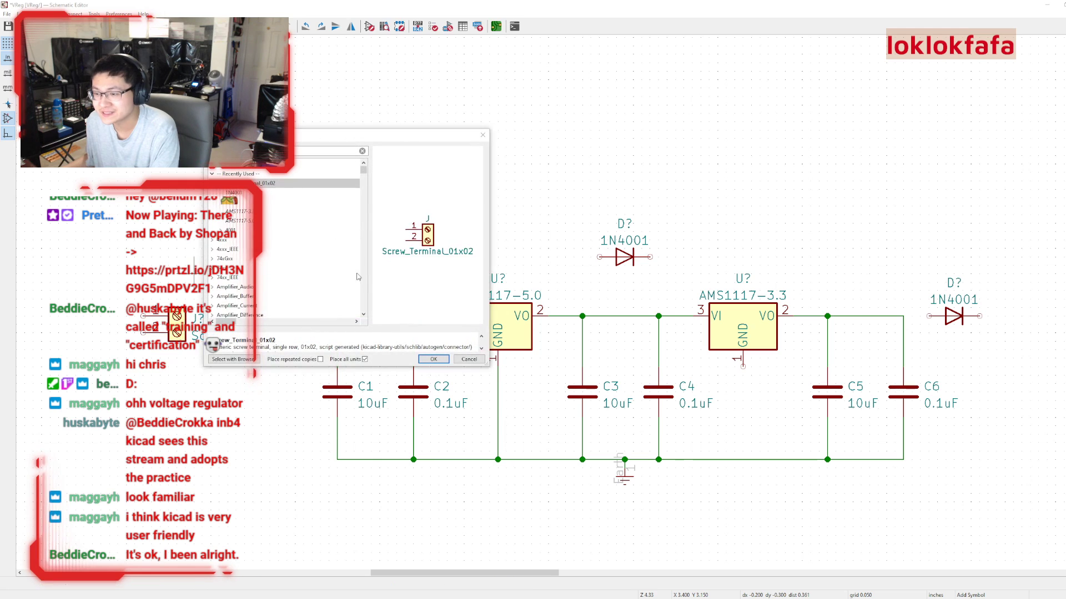
pyautogui.press('Escape')
pyautogui.click(176, 325)
pyautogui.click(468, 360)
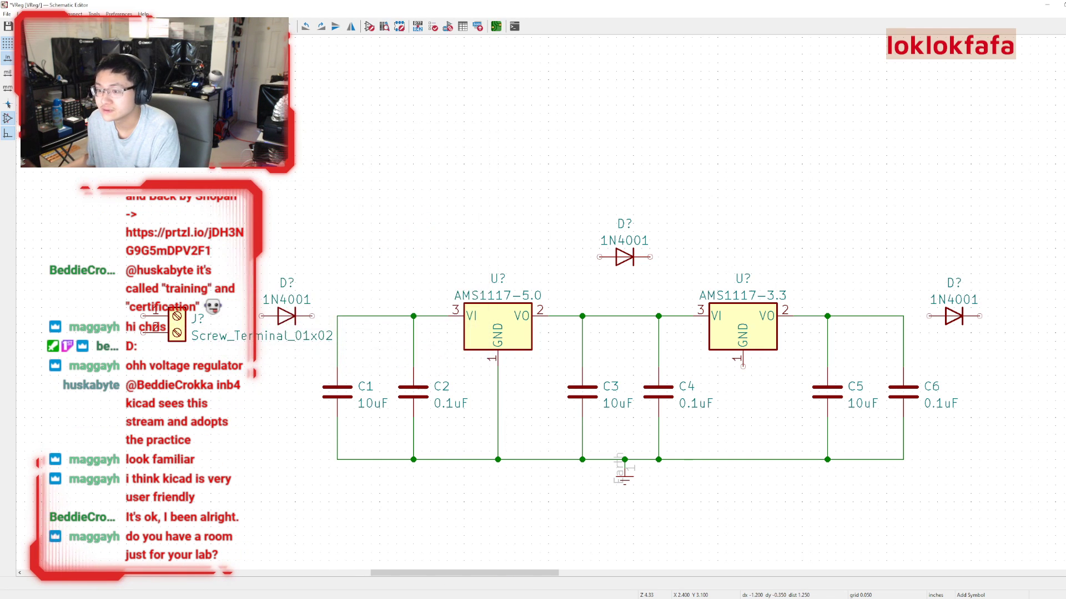
# Duplicate the two-pin screw terminal twice, placing one copy above the middle diode and one beyond the output diode.
pyautogui.click(176, 326)
pyautogui.hotkey('ctrl', 'd')
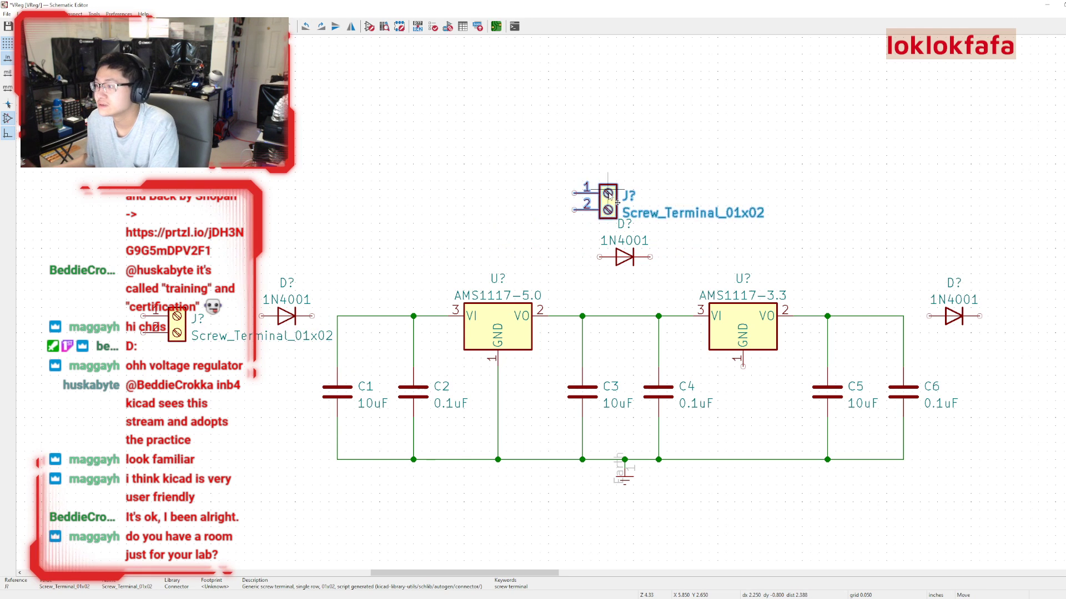
pyautogui.click(621, 159)
pyautogui.hotkey('ctrl', 'd')
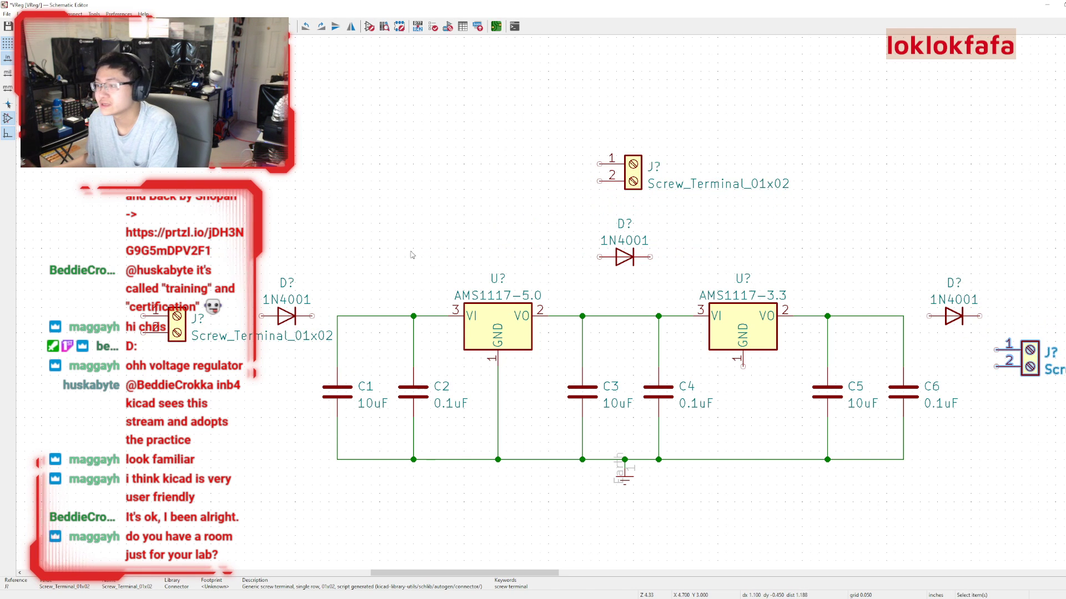
# Rotate the input screw terminal 180 degrees so its pins face the input diode.
pyautogui.scroll(-1, 282, 218)
pyautogui.scroll(2, 470, 282)
pyautogui.scroll(-1, 541, 303)
pyautogui.scroll(-1, 607, 355)
pyautogui.click(506, 363)
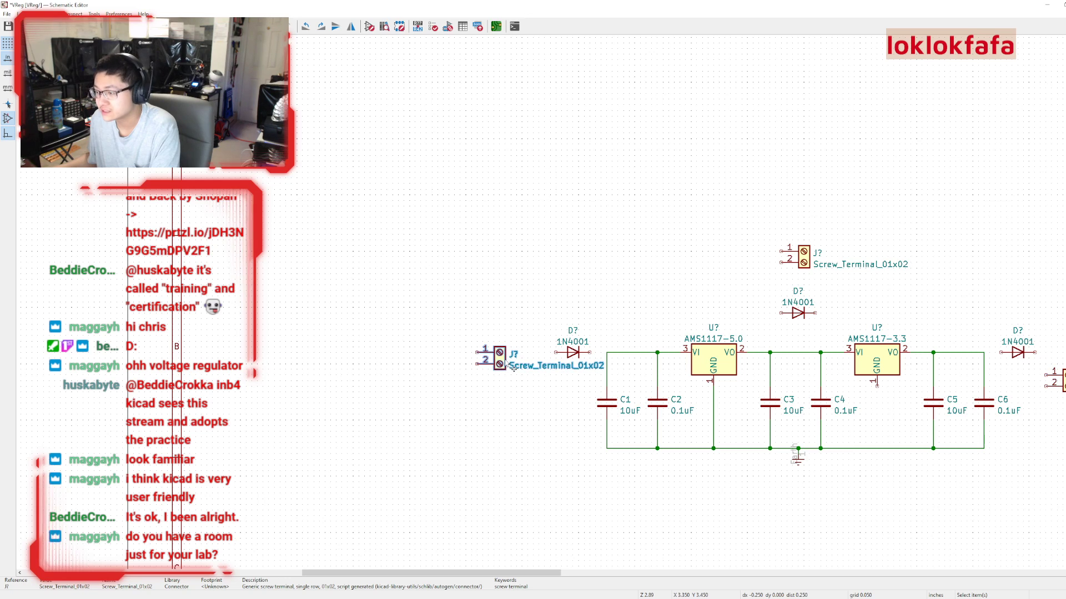
pyautogui.press('r')
pyautogui.press('r')
pyautogui.moveTo(498, 350); pyautogui.dragTo(492, 364)
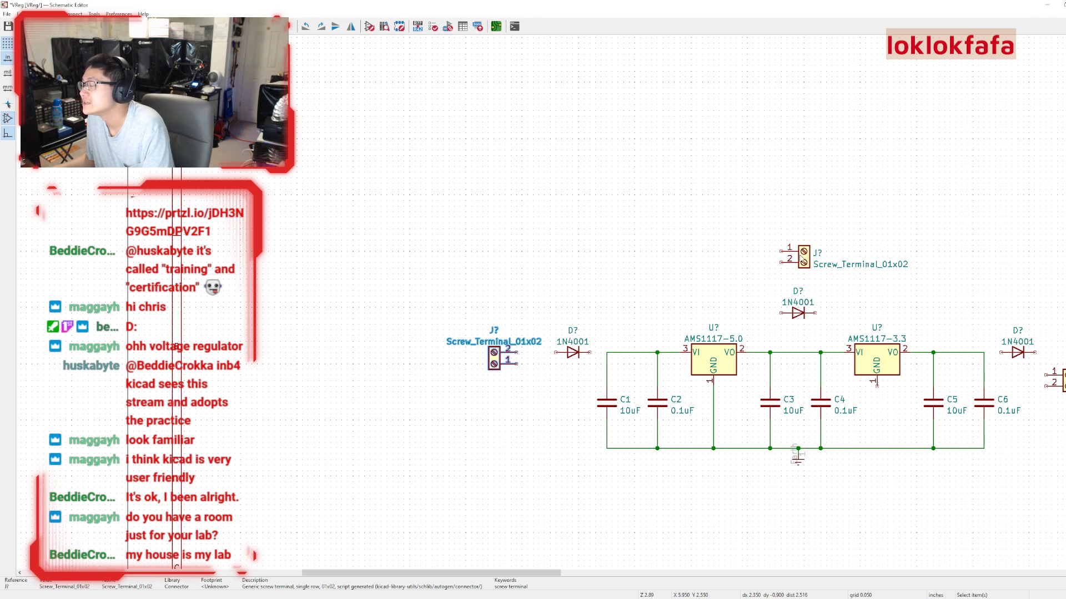
# Nudge the middle screw terminal toward its diode; turn the input terminal back 180 degrees and mirror it horizontally beside the input diode.
pyautogui.press('Escape')
pyautogui.moveTo(806, 263); pyautogui.dragTo(812, 269)
pyautogui.moveTo(956, 344); pyautogui.dragTo(453, 282, button='middle')
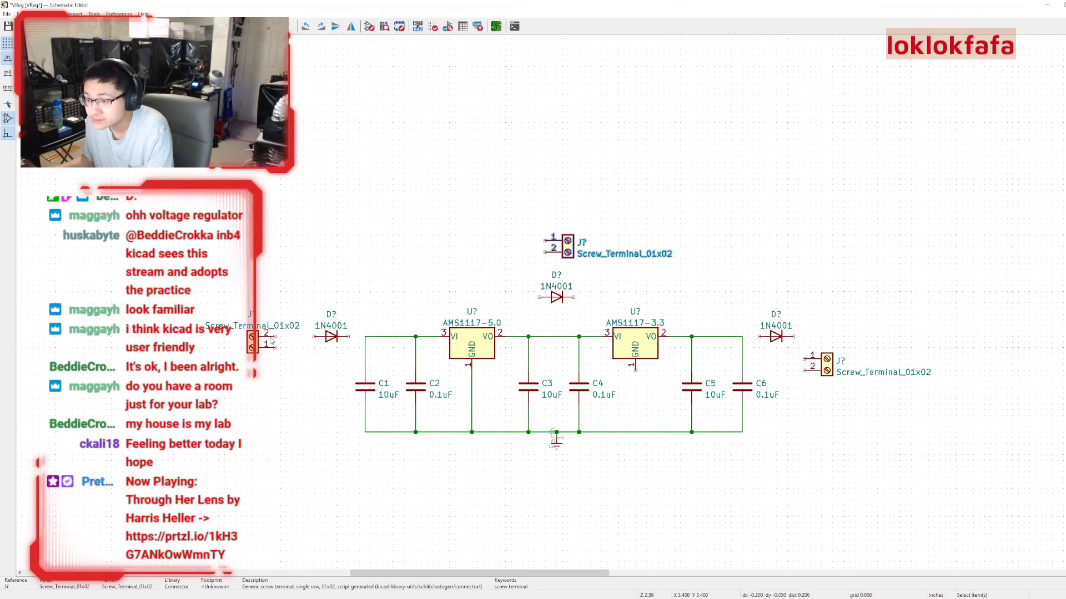
pyautogui.press('r')
pyautogui.press('r')
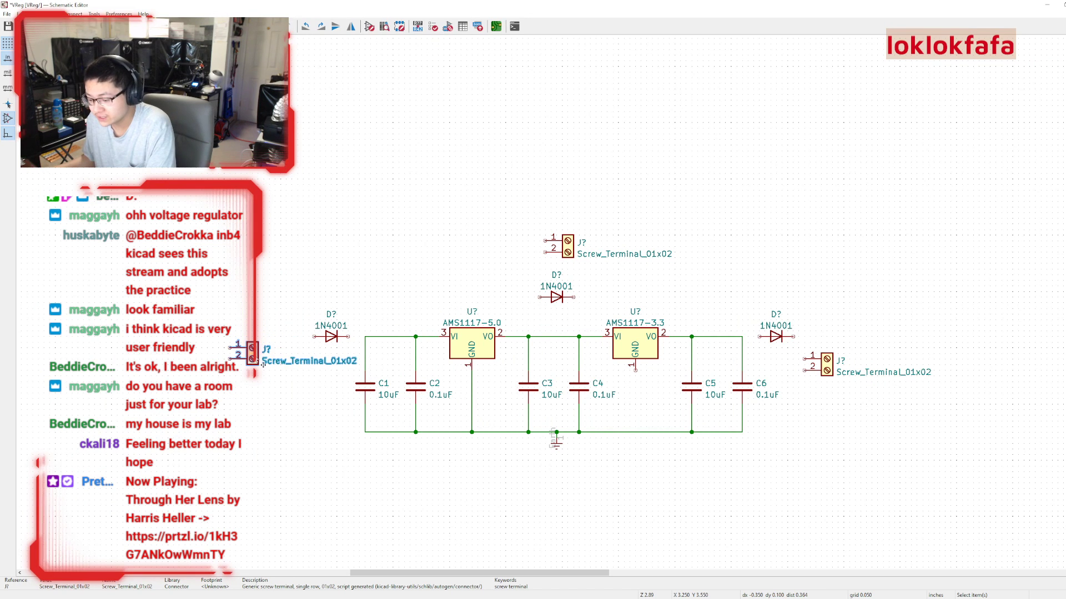
pyautogui.press('m')
pyautogui.press('x')
pyautogui.click(276, 337)
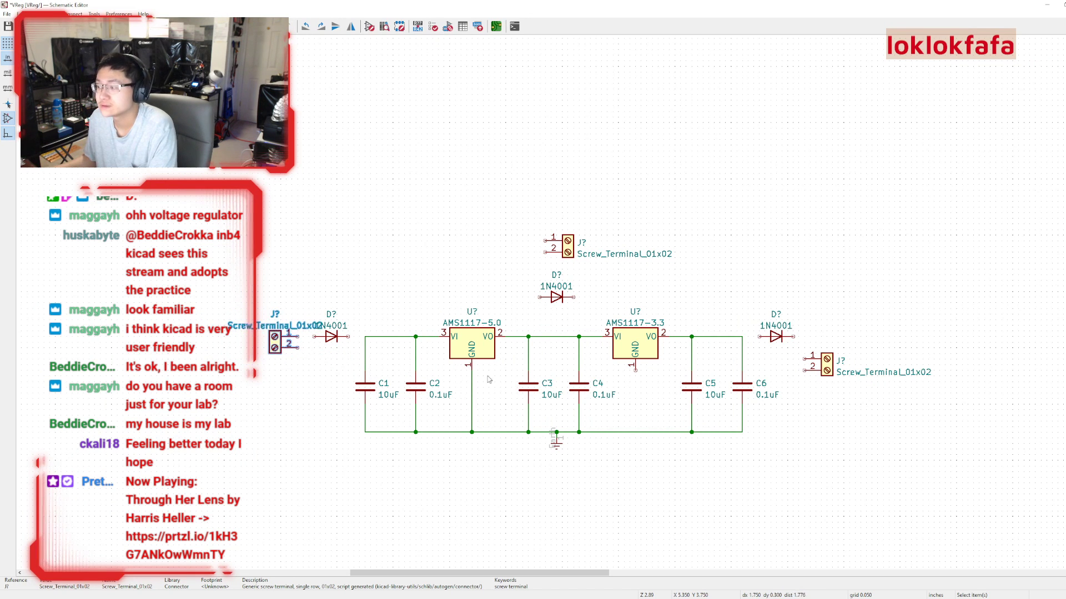
# Move the output diode closer to C6's output line and align pin 1 of the output screw terminal with the diode.
pyautogui.scroll(4, 454, 375)
pyautogui.scroll(-4, 635, 312)
pyautogui.moveTo(545, 302); pyautogui.dragTo(625, 316, button='middle')
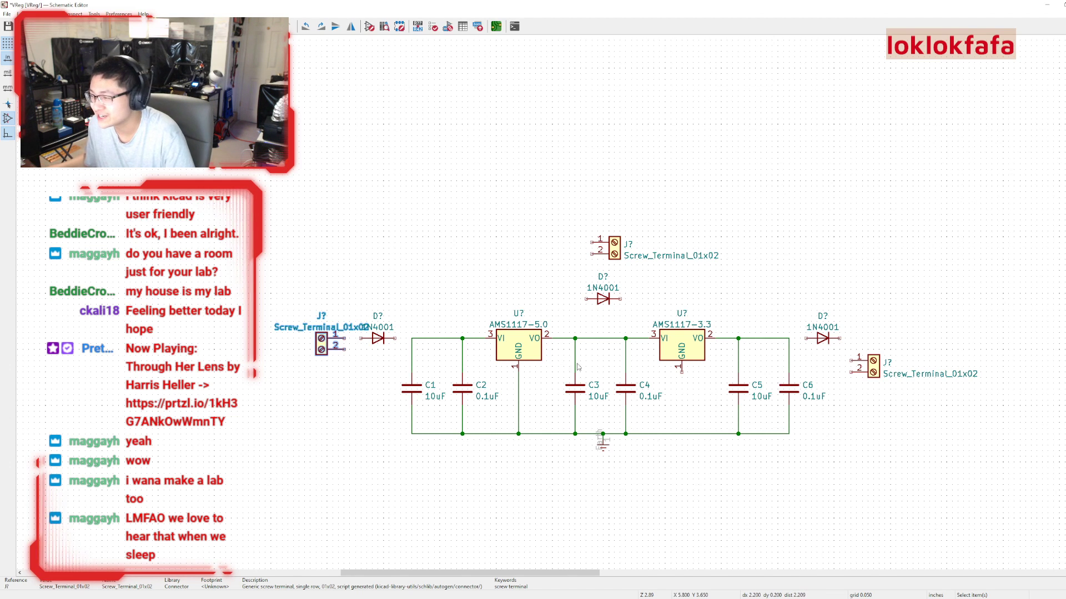
pyautogui.scroll(2, 562, 366)
pyautogui.click(812, 268)
pyautogui.moveTo(812, 269); pyautogui.dragTo(803, 270)
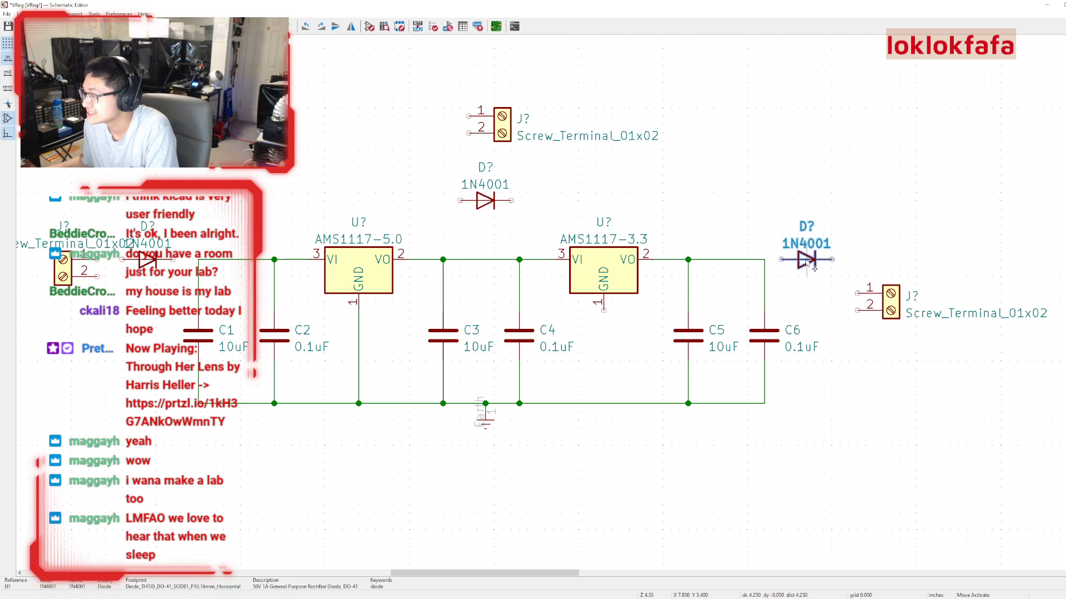
pyautogui.click(900, 306)
pyautogui.moveTo(900, 306); pyautogui.dragTo(891, 271)
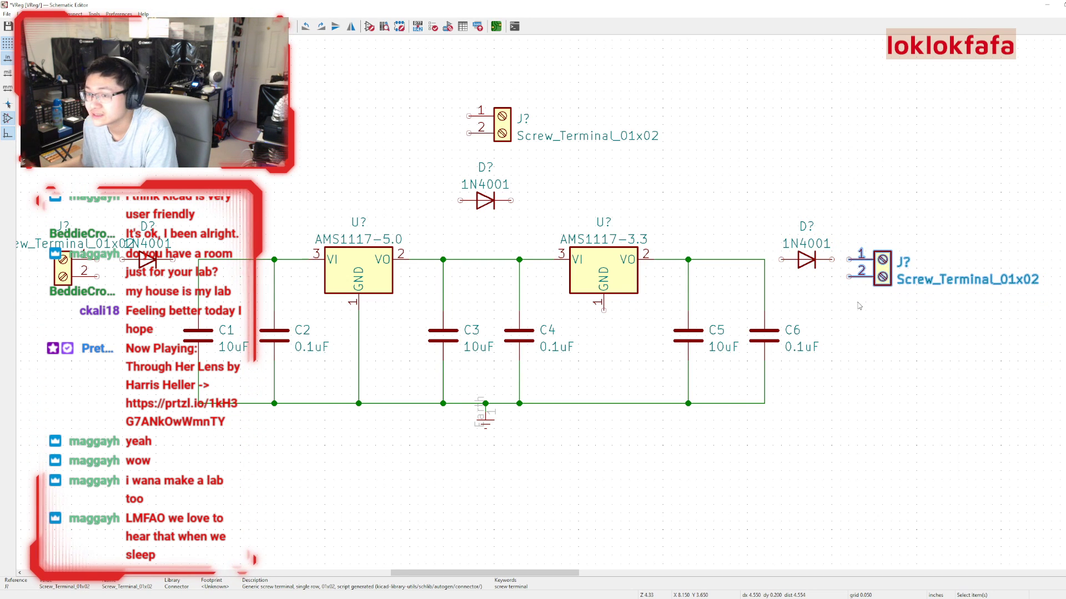
# Turn the output diode vertical, pointing down, and place it beside C6.
pyautogui.moveTo(870, 306); pyautogui.dragTo(978, 307, button='middle')
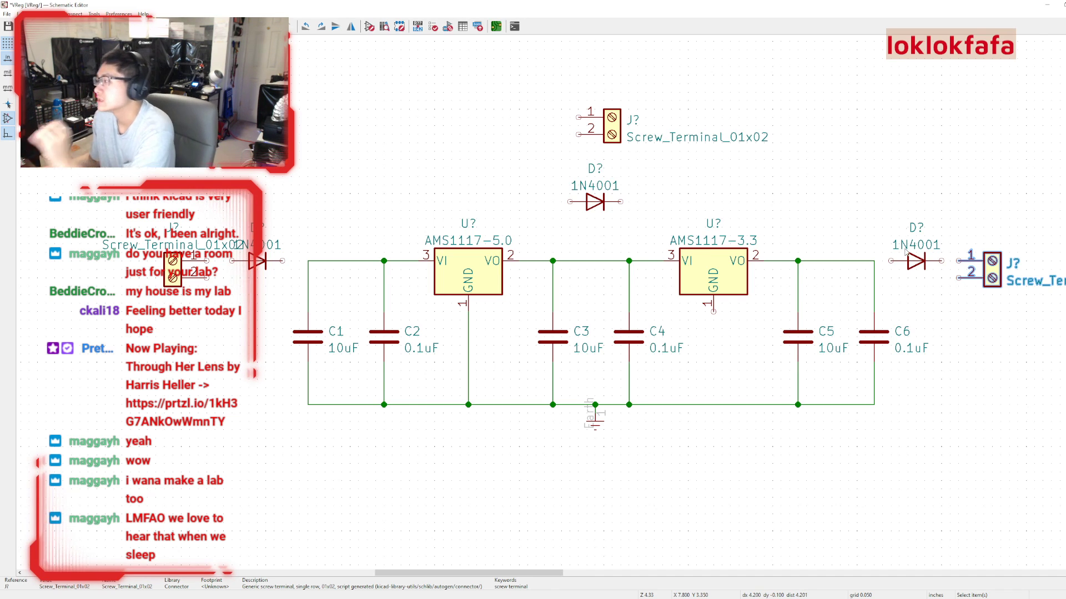
pyautogui.click(943, 256)
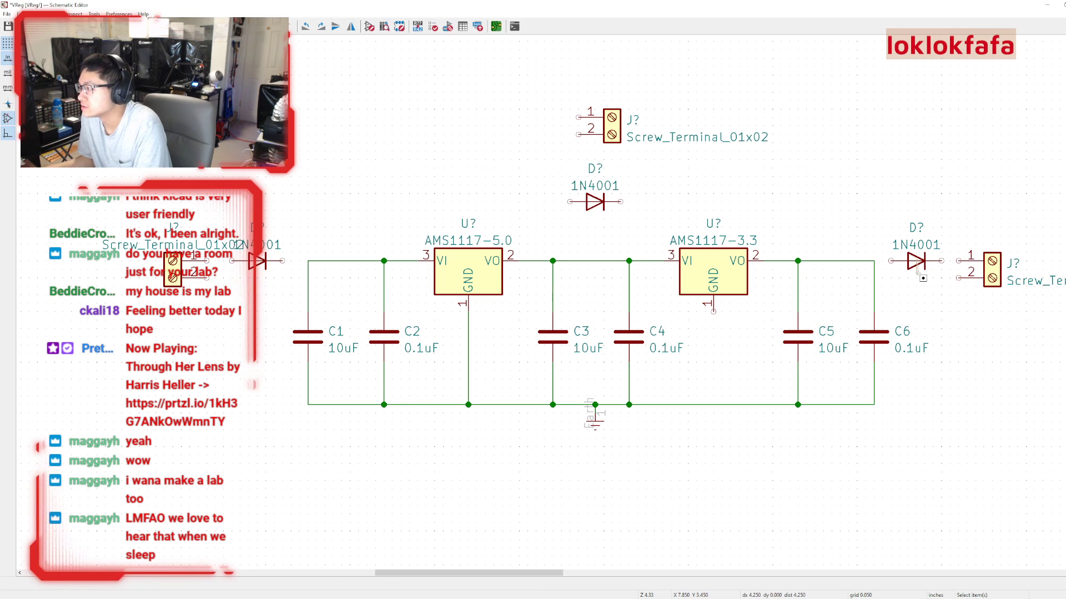
pyautogui.click(924, 266)
pyautogui.doubleClick(924, 266)
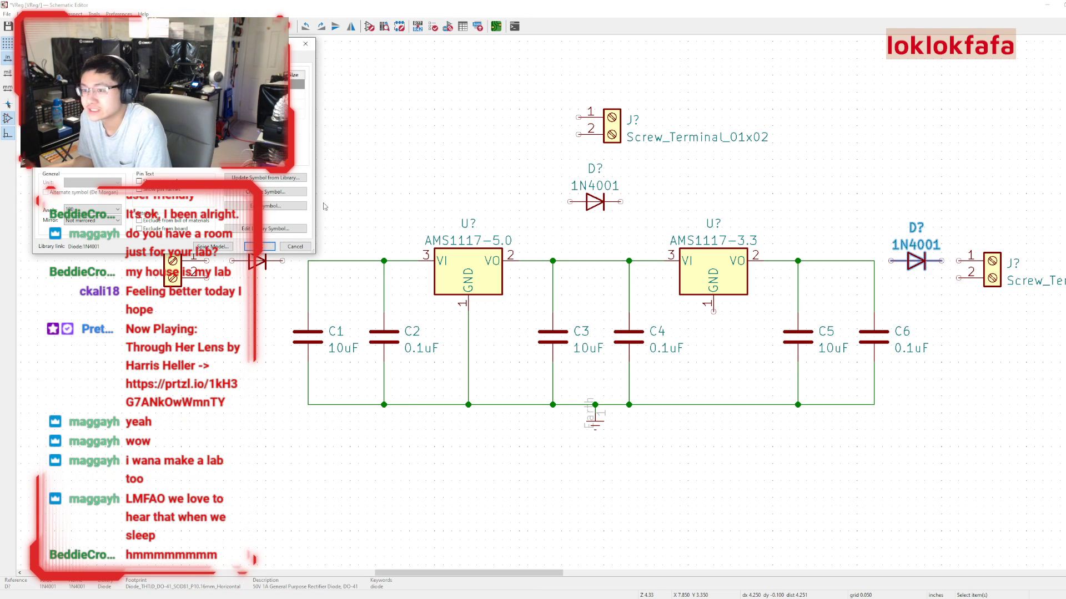
pyautogui.click(293, 246)
pyautogui.moveTo(923, 262); pyautogui.dragTo(954, 344)
pyautogui.press('r')
pyautogui.press('r')
pyautogui.press('r')
pyautogui.click(960, 348)
# Delete the vertical 1N4001 diode beside C6.
pyautogui.doubleClick(1012, 275)
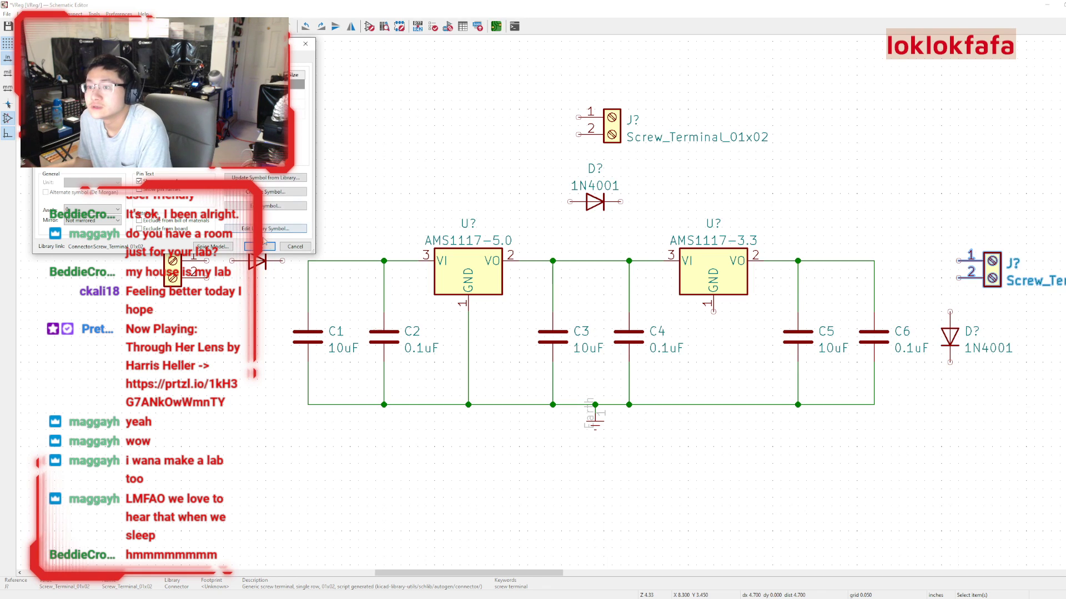
pyautogui.click(260, 246)
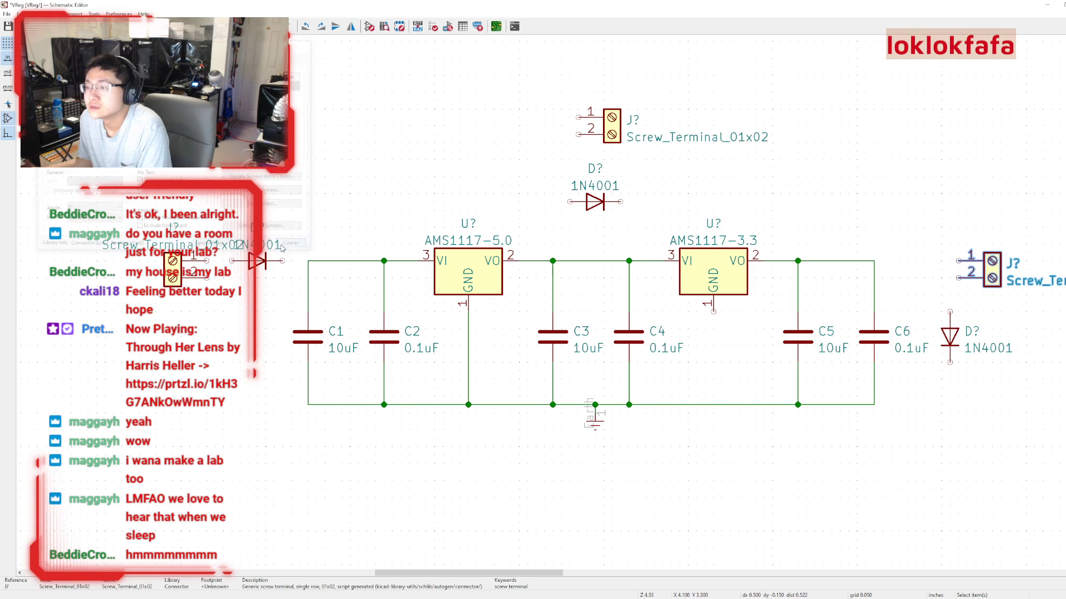
pyautogui.click(986, 275)
pyautogui.click(960, 341)
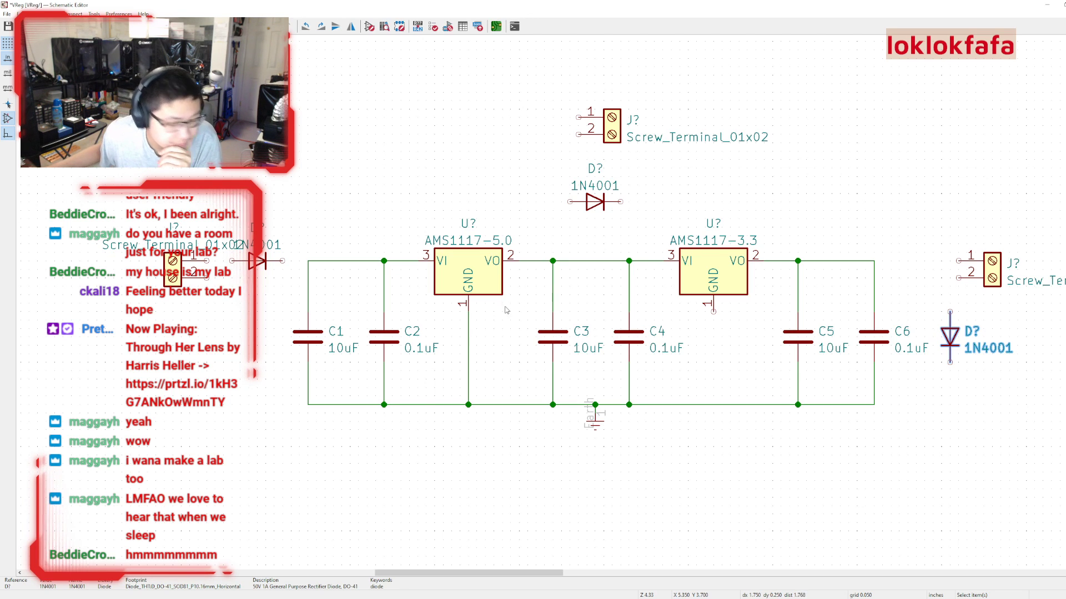
pyautogui.press('Delete')
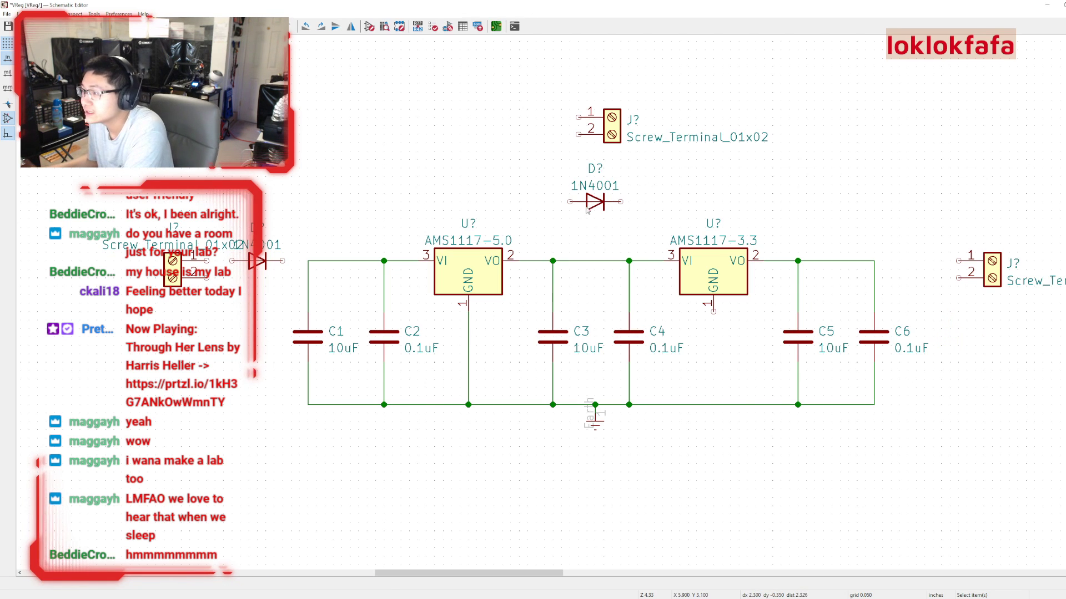
# Delete the 1N4001 diode above the 5 V line and move the middle screw terminal down into its place.
pyautogui.press('Delete')
pyautogui.click(612, 133)
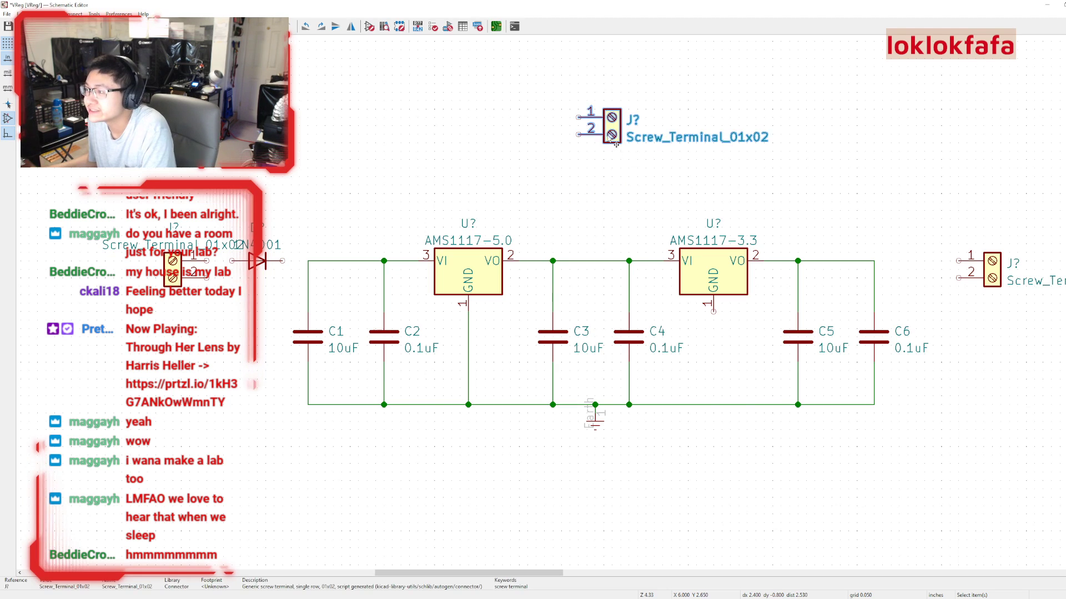
pyautogui.moveTo(612, 133); pyautogui.dragTo(612, 192)
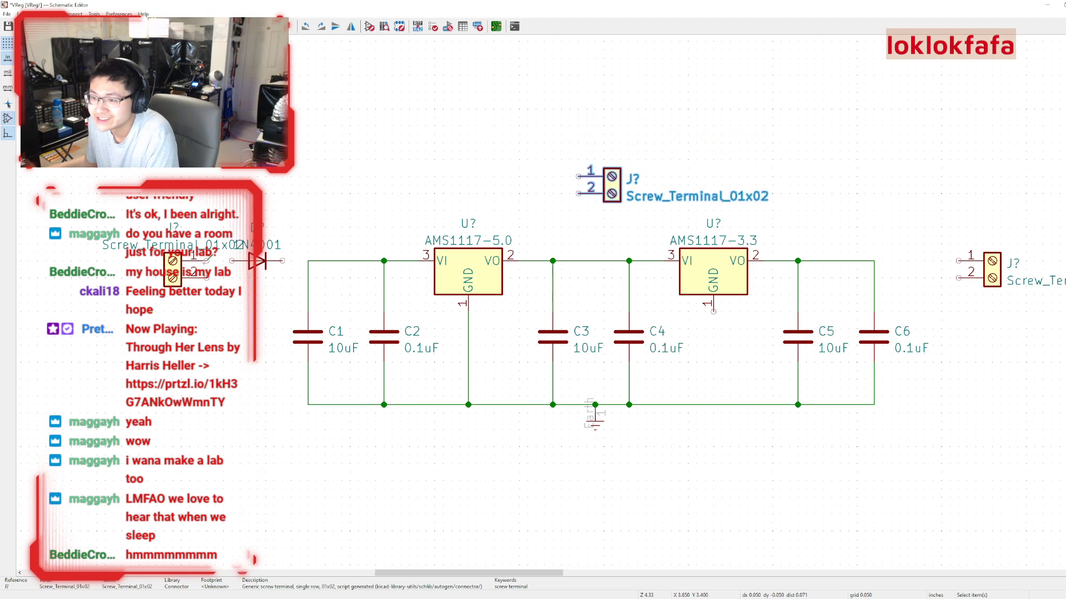
# Wire the input screw terminal's pin 1 and diode to C1's supply line, and its pin 2 to the ground line below C1.
pyautogui.press('w')
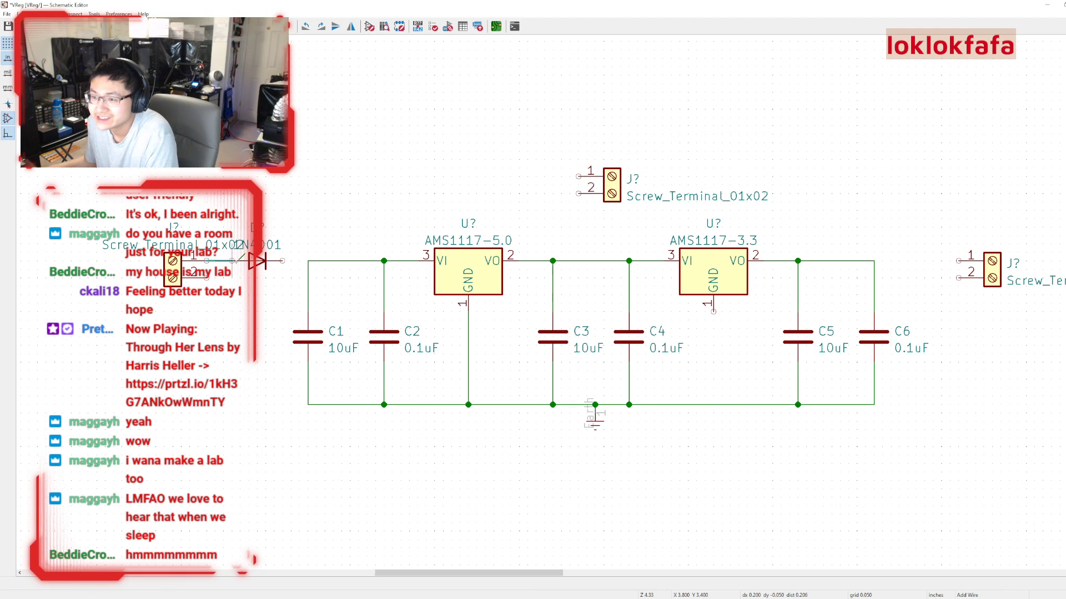
pyautogui.click(308, 260)
pyautogui.press('Escape')
pyautogui.press('w')
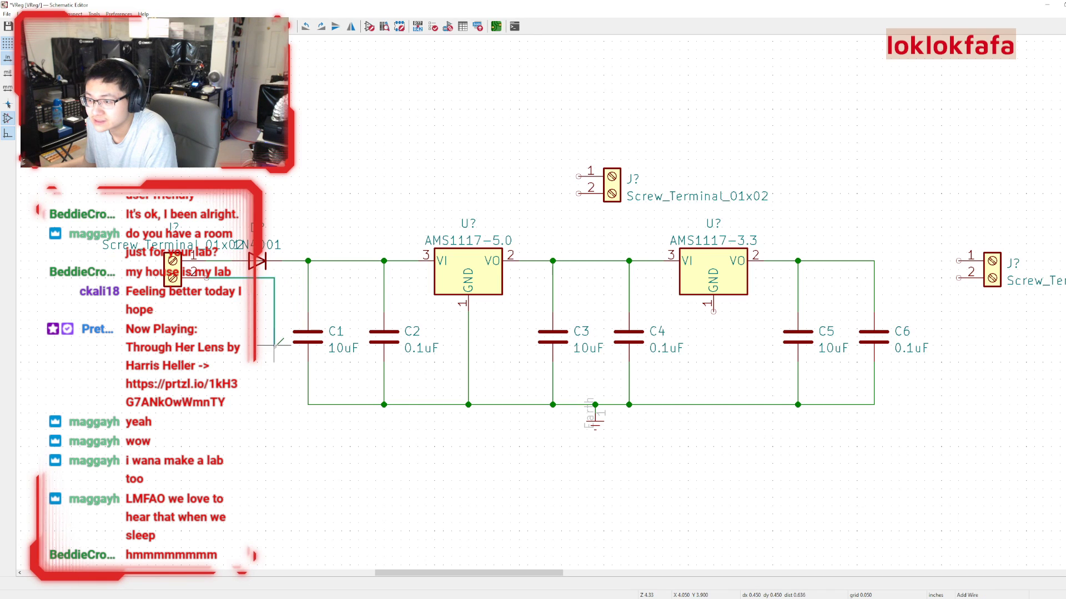
pyautogui.click(257, 405)
pyautogui.click(308, 405)
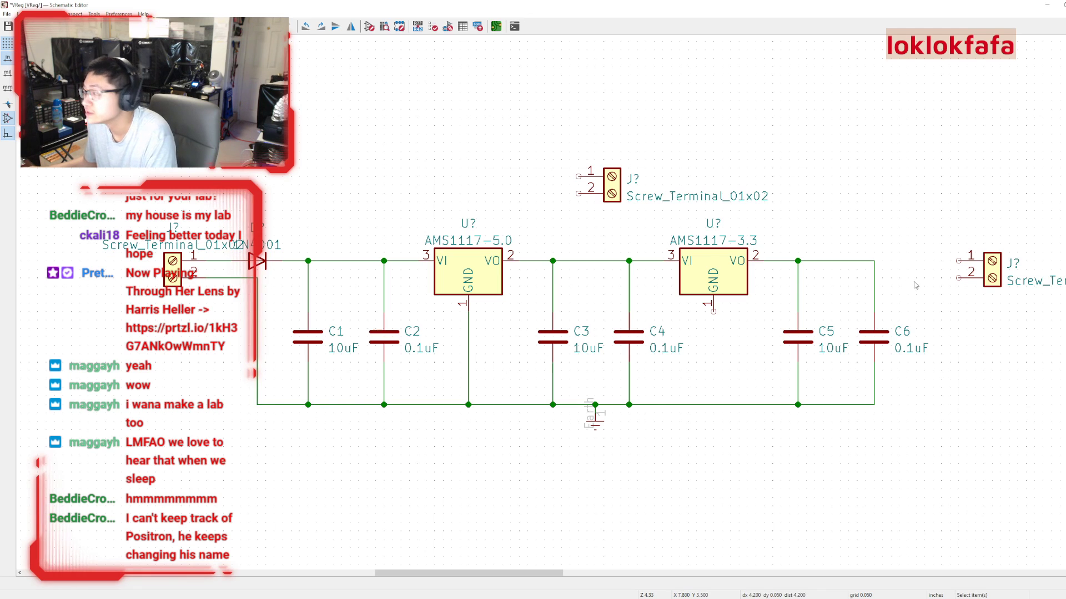
# Wire the output screw terminal's pin 2 to the ground line below C6 and its pin 1 to C6's 3.3 V line.
pyautogui.press('w')
pyautogui.click(959, 405)
pyautogui.click(874, 404)
pyautogui.press('w')
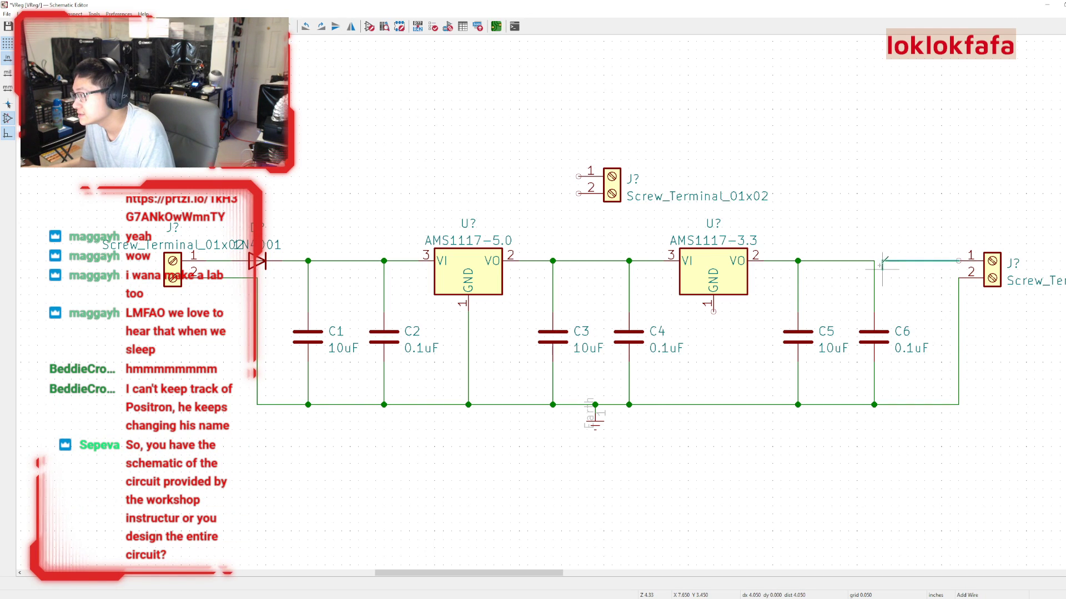
pyautogui.click(874, 260)
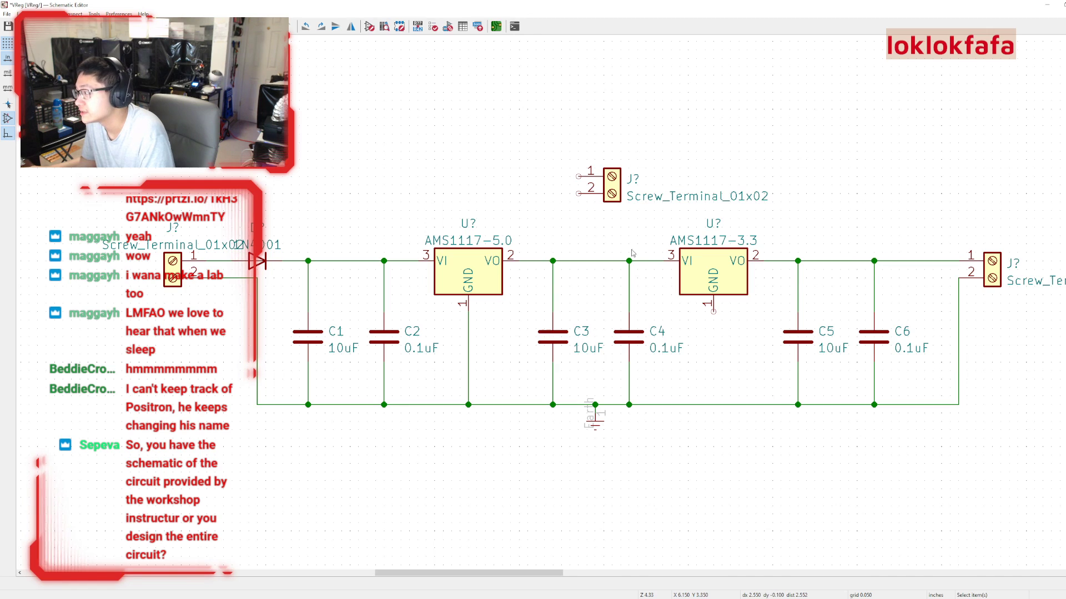
# Rotate the middle screw terminal so its pins point down and place it above the 5 V line between C3 and C4.
pyautogui.click(605, 189)
pyautogui.press('r')
pyautogui.press('r')
pyautogui.press('r')
pyautogui.press('r')
pyautogui.press('r')
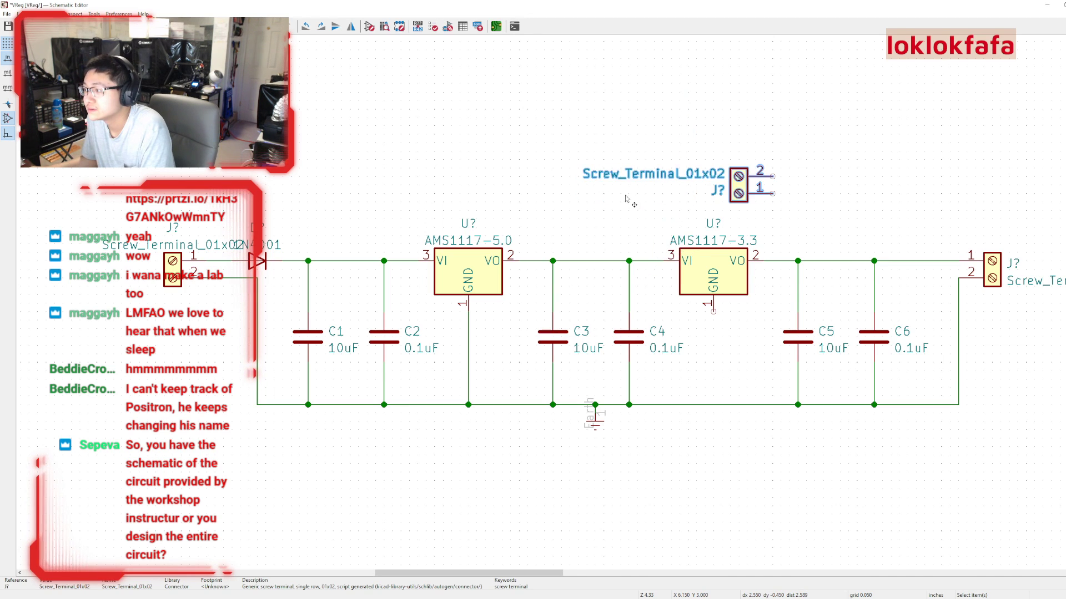
pyautogui.press('m')
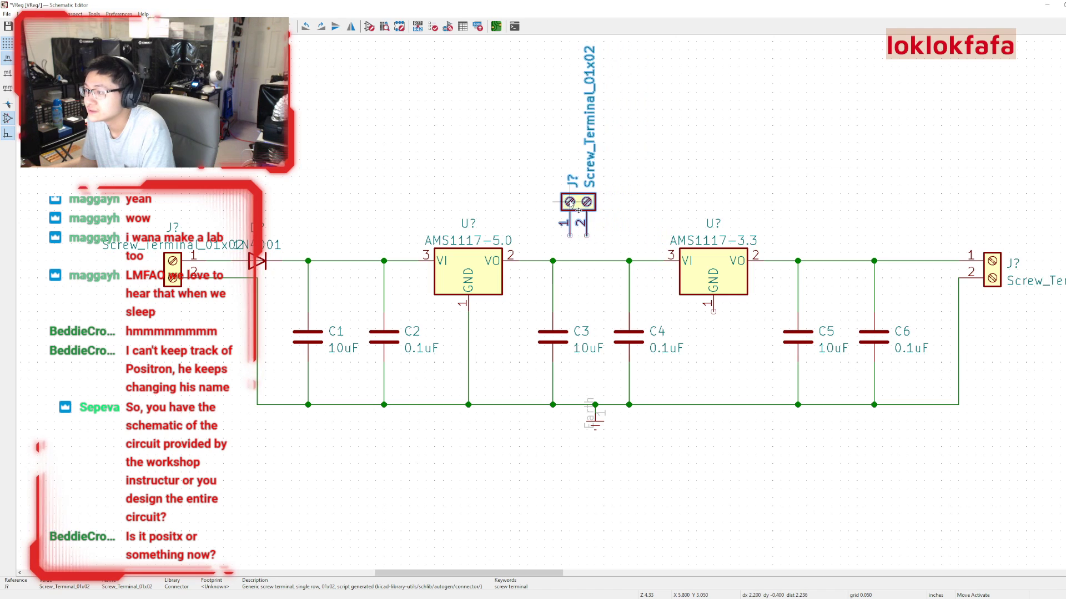
pyautogui.click(595, 173)
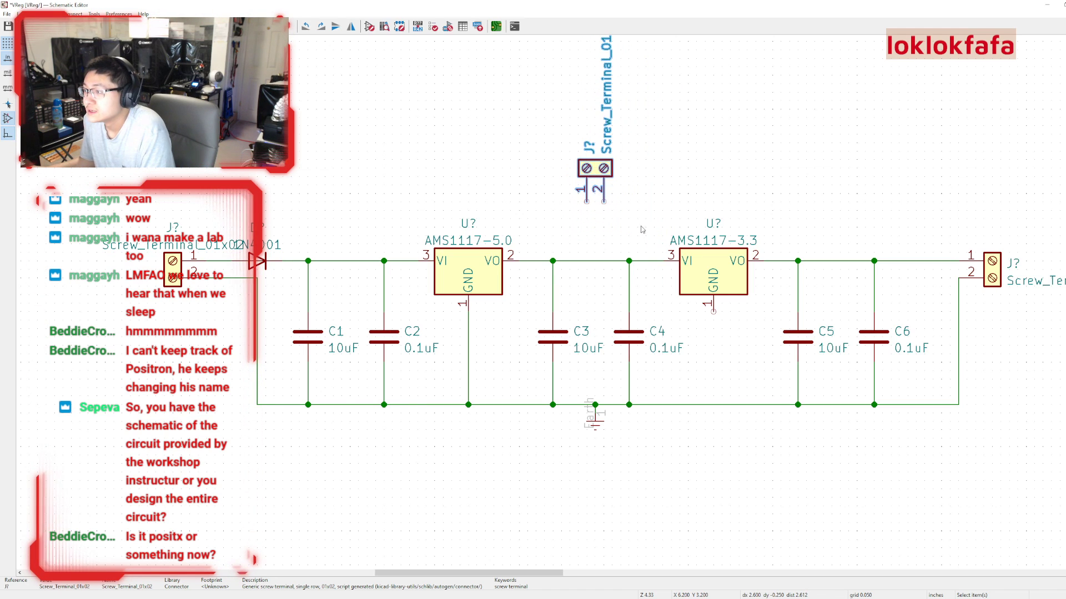
# Wire the middle terminal's pin 1 to the 5 V line and attach a duplicate of the Earth symbol to pin 2.
pyautogui.press('w')
pyautogui.click(586, 261)
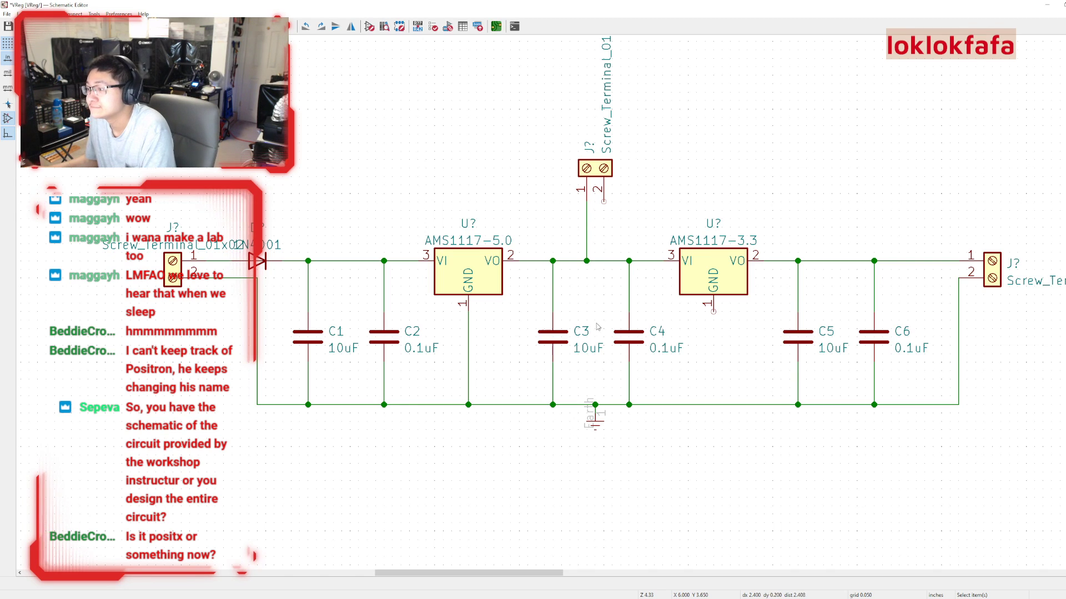
pyautogui.click(595, 425)
pyautogui.hotkey('ctrl', 'd')
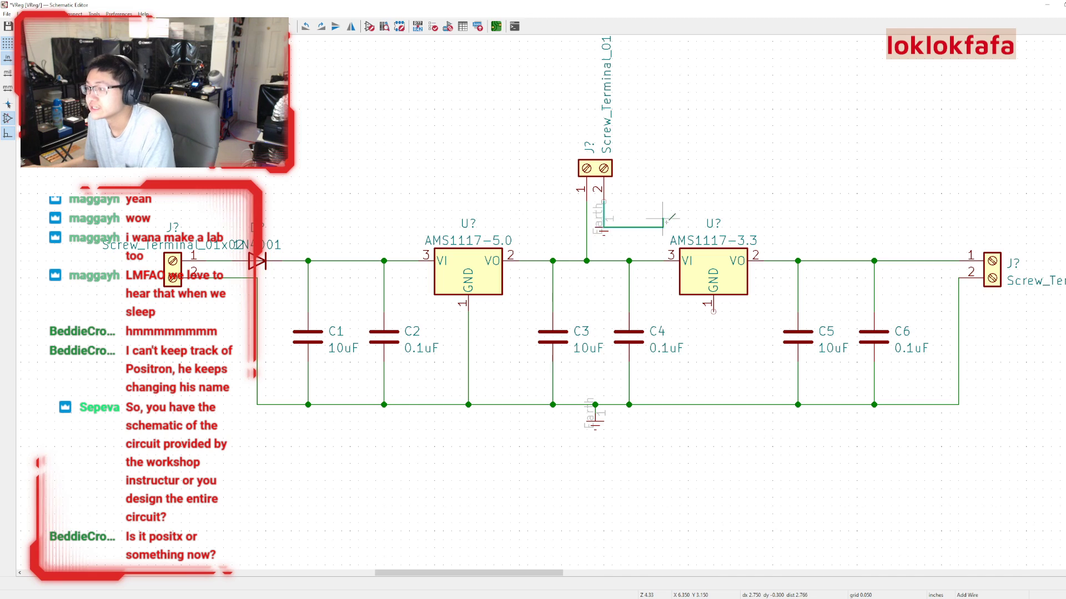
pyautogui.click(604, 220)
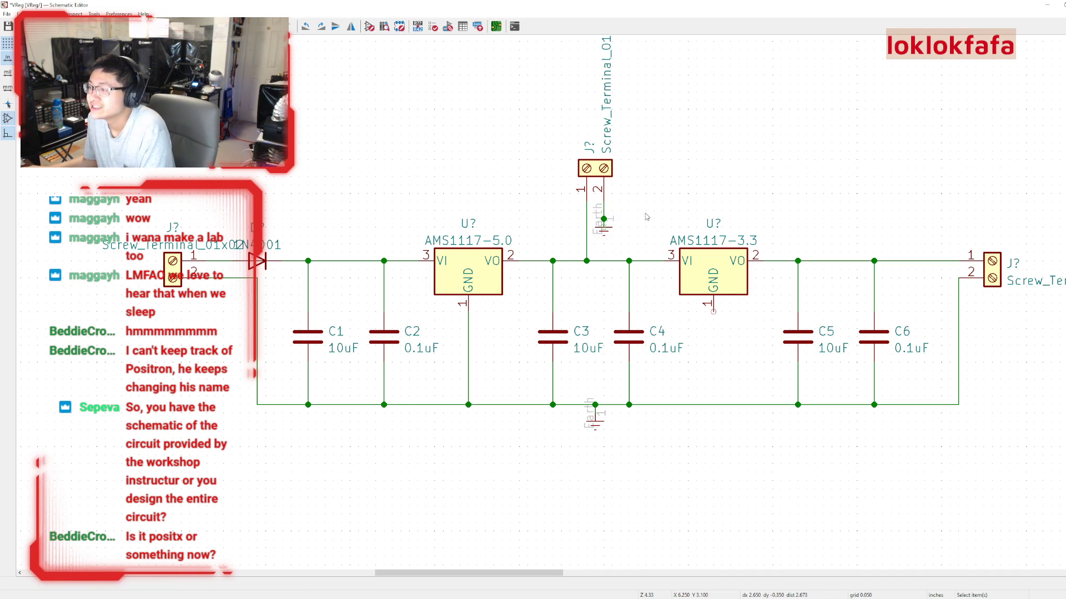
# Search the symbol library for "xt60" and for "slide".
pyautogui.scroll(2, 643, 222)
pyautogui.scroll(-2, 511, 305)
pyautogui.moveTo(399, 297); pyautogui.dragTo(469, 245, button='middle')
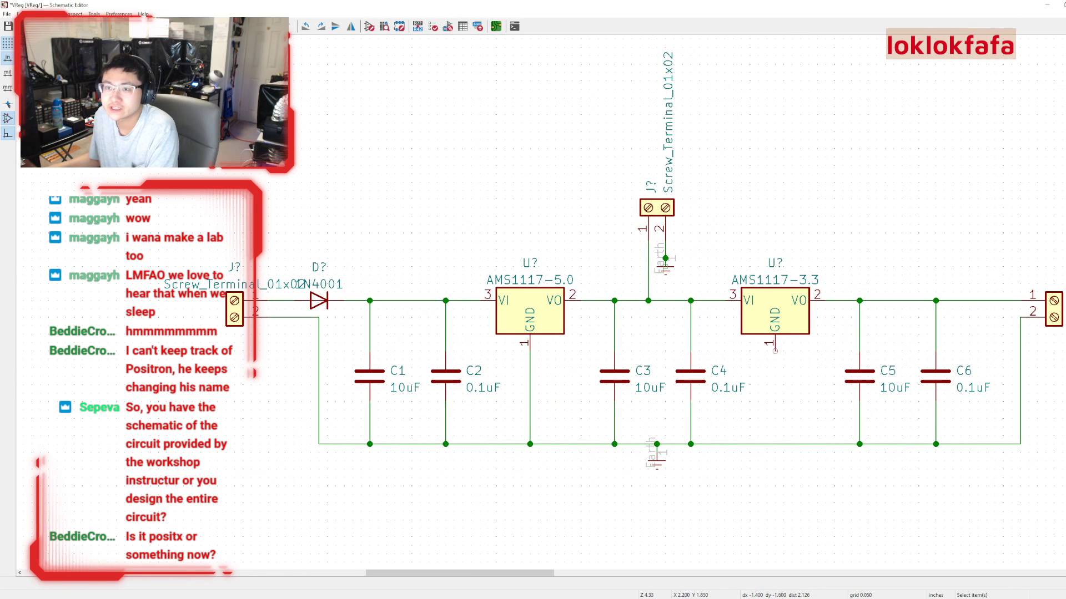
pyautogui.press('a')
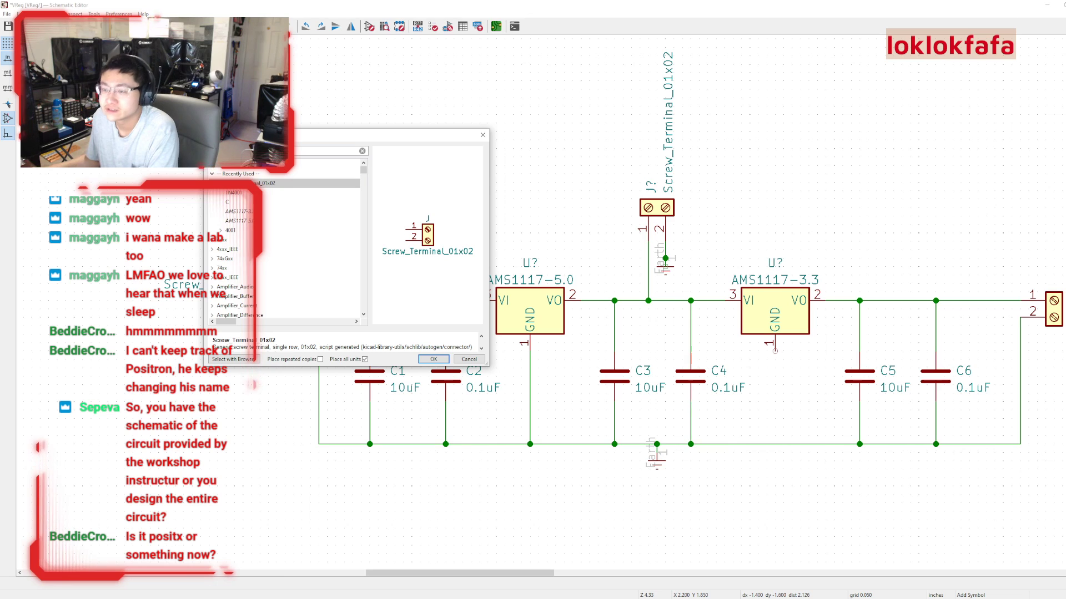
pyautogui.write('p')
pyautogui.press('BackSpace')
pyautogui.write('xt')
pyautogui.press('BackSpace')
pyautogui.write('t60')
pyautogui.press('BackSpace')
pyautogui.press('BackSpace')
pyautogui.press('BackSpace')
pyautogui.press('BackSpace')
pyautogui.write('slide')
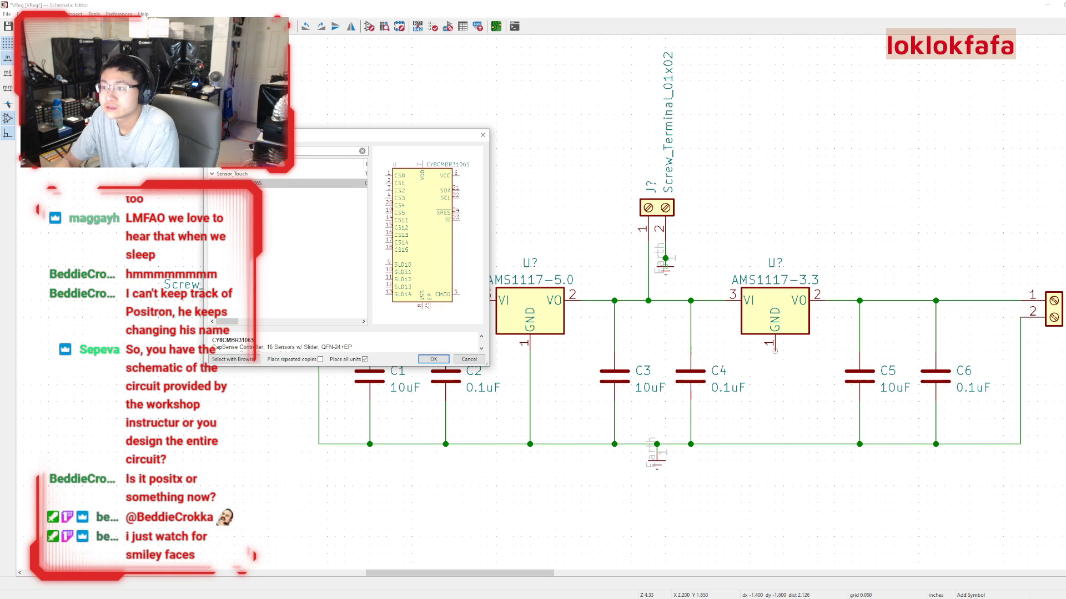
# Search the symbol library for "switch" and browse the matches, previewing RotaryEncoder_Switch and AP62300Z6.
pyautogui.press('BackSpace')
pyautogui.press('BackSpace')
pyautogui.press('BackSpace')
pyautogui.press('BackSpace')
pyautogui.press('BackSpace')
pyautogui.write('switch')
pyautogui.press('Down')
pyautogui.press('Down')
pyautogui.press('Down')
pyautogui.press('Down')
pyautogui.press('Down')
pyautogui.press('Down')
pyautogui.press('Down')
pyautogui.scroll(-9, 251, 208)
pyautogui.scroll(1, 250, 206)
pyautogui.click(248, 211)
pyautogui.click(245, 204)
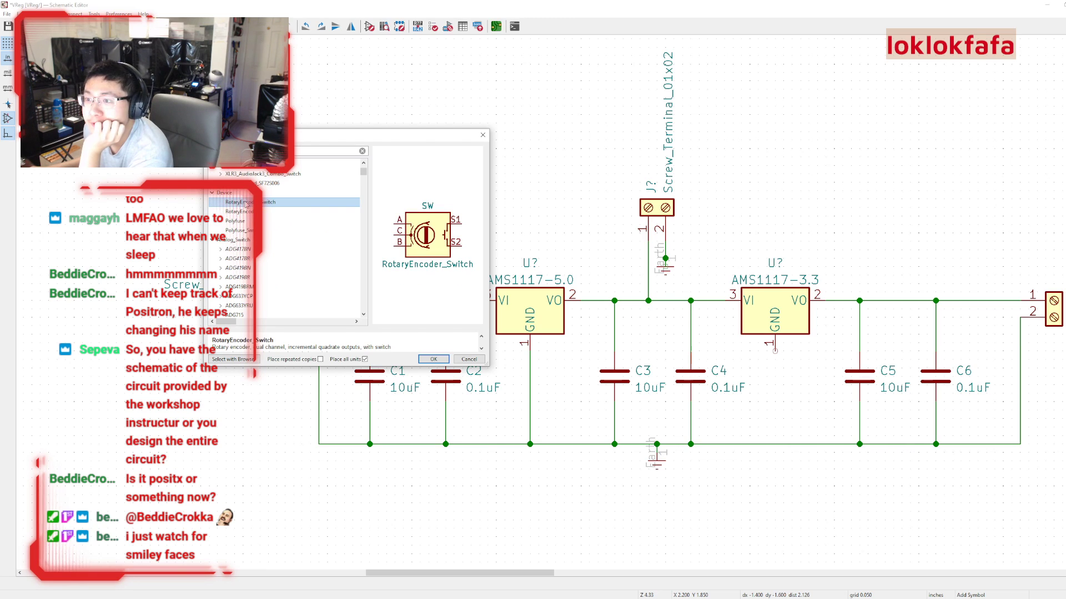
pyautogui.scroll(-10, 246, 205)
pyautogui.scroll(-10, 246, 222)
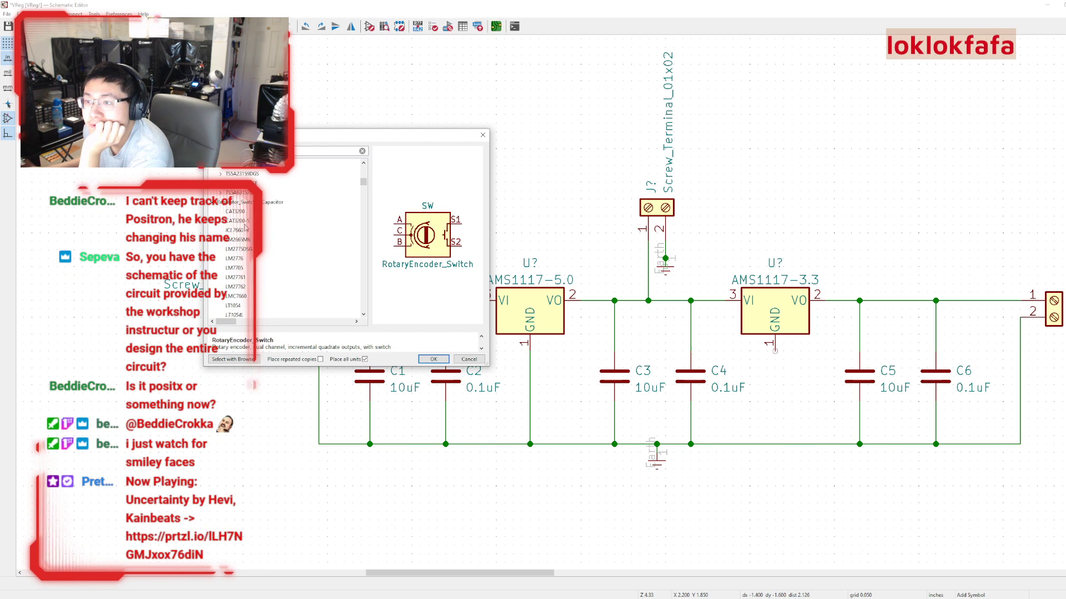
pyautogui.scroll(-10, 245, 228)
pyautogui.click(244, 221)
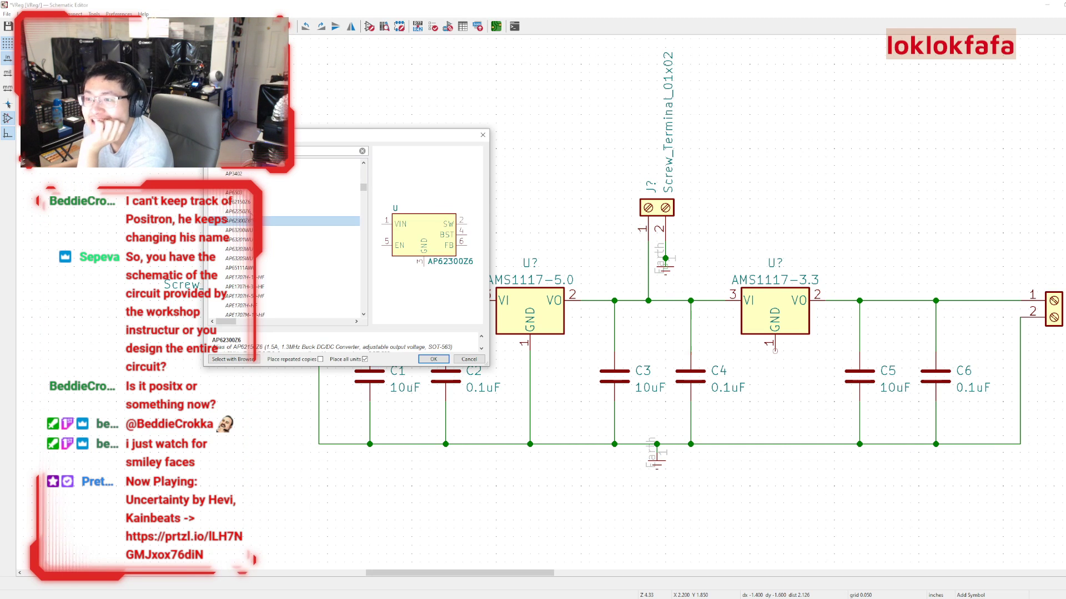
# Search the symbol library for "mp1584" and clear the search.
pyautogui.click(255, 151)
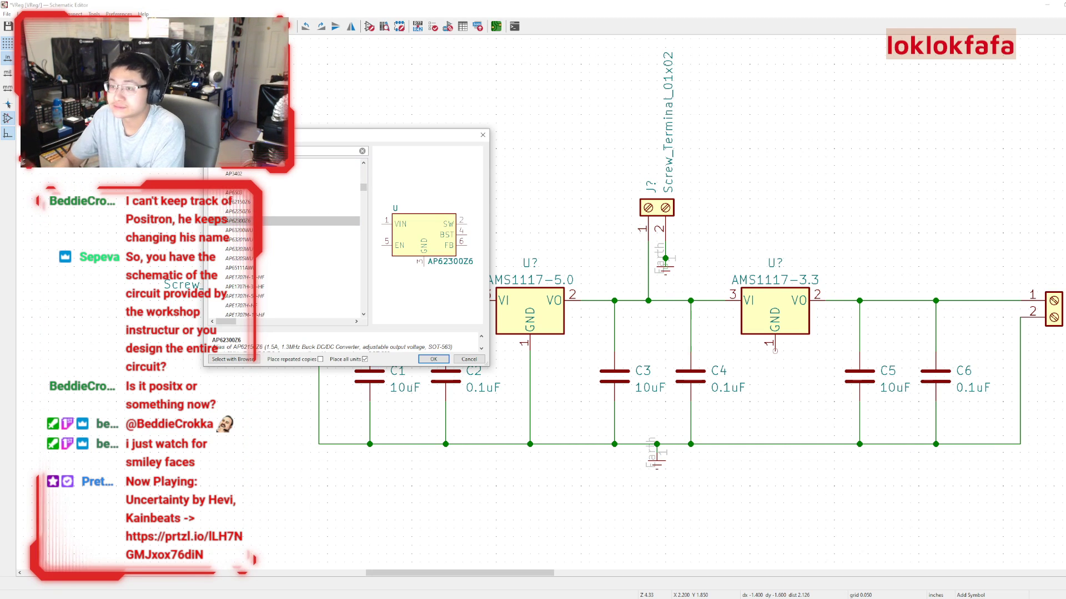
pyautogui.write('mp1584')
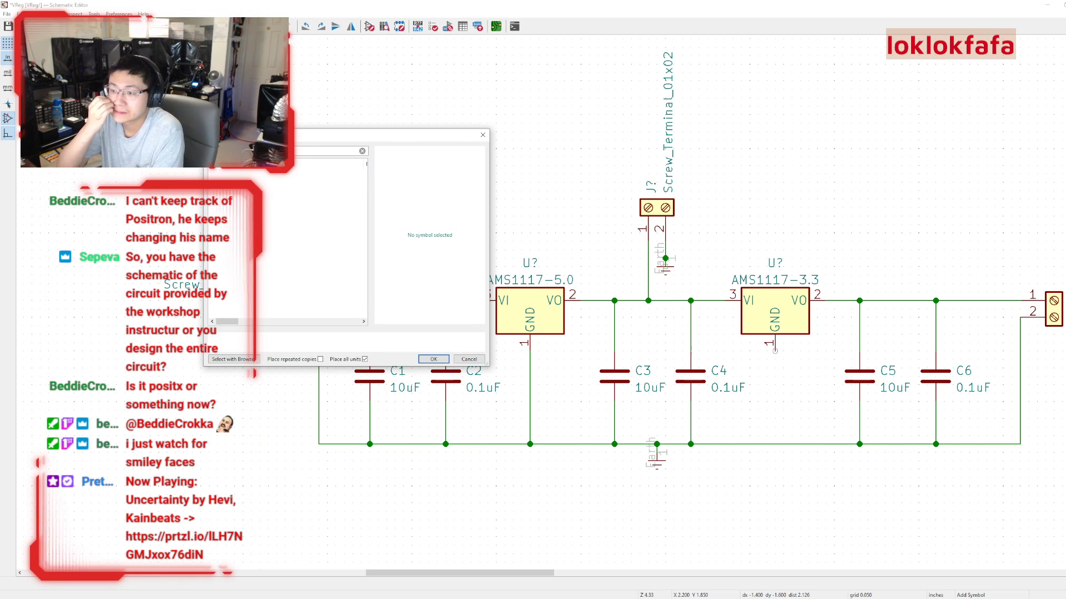
pyautogui.press('BackSpace')
pyautogui.press('BackSpace')
pyautogui.press('BackSpace')
pyautogui.press('BackSpace')
pyautogui.press('BackSpace')
pyautogui.press('BackSpace')
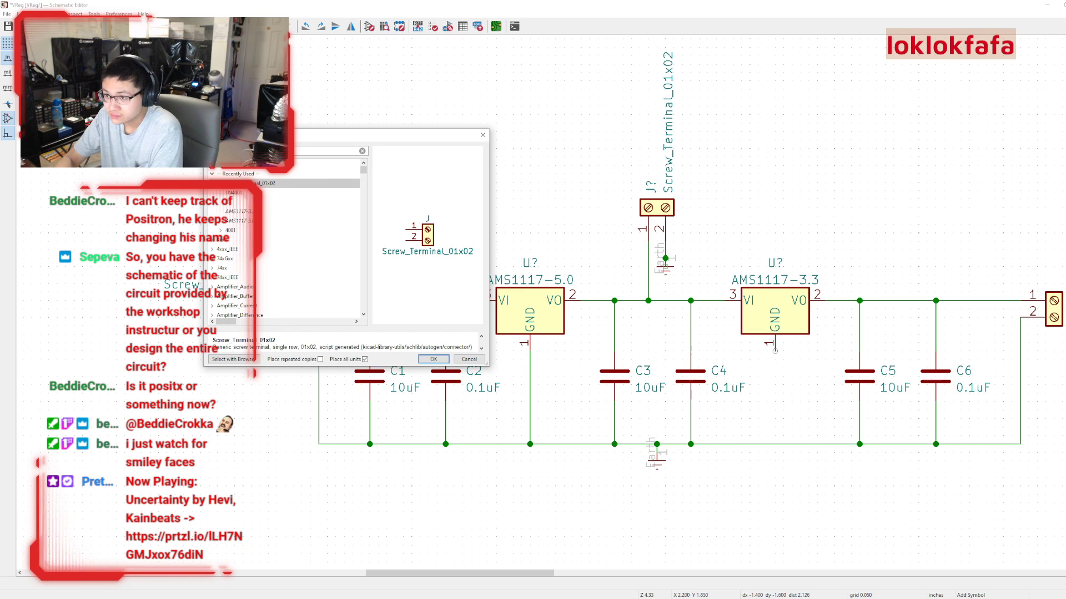
# Repeat the symbol search for "switch" and clear it again.
pyautogui.write('switch')
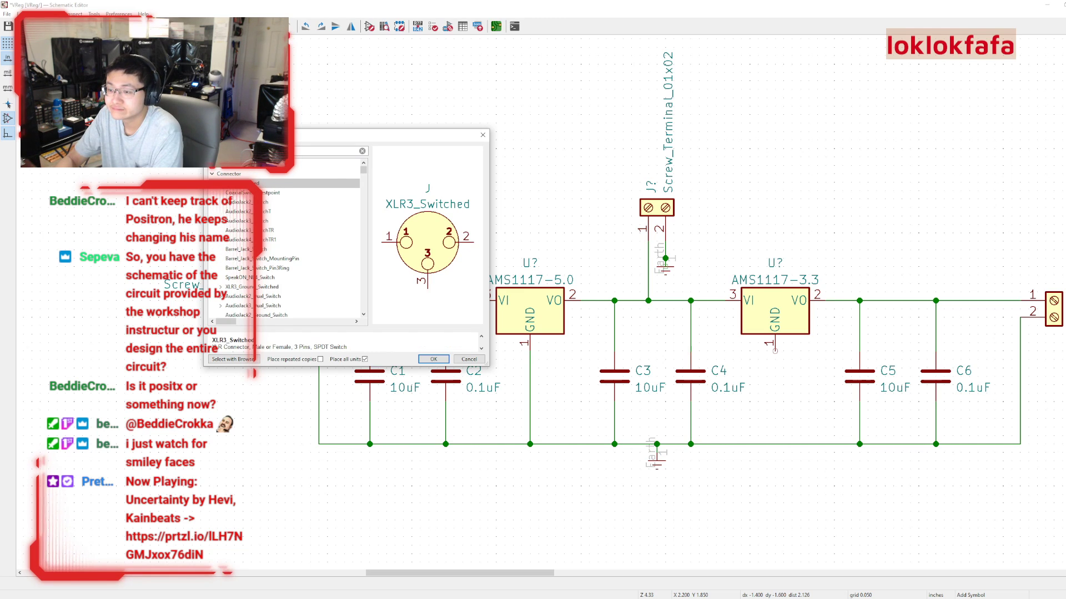
pyautogui.press('BackSpace')
pyautogui.press('BackSpace')
pyautogui.press('BackSpace')
pyautogui.press('BackSpace')
pyautogui.press('BackSpace')
pyautogui.press('BackSpace')
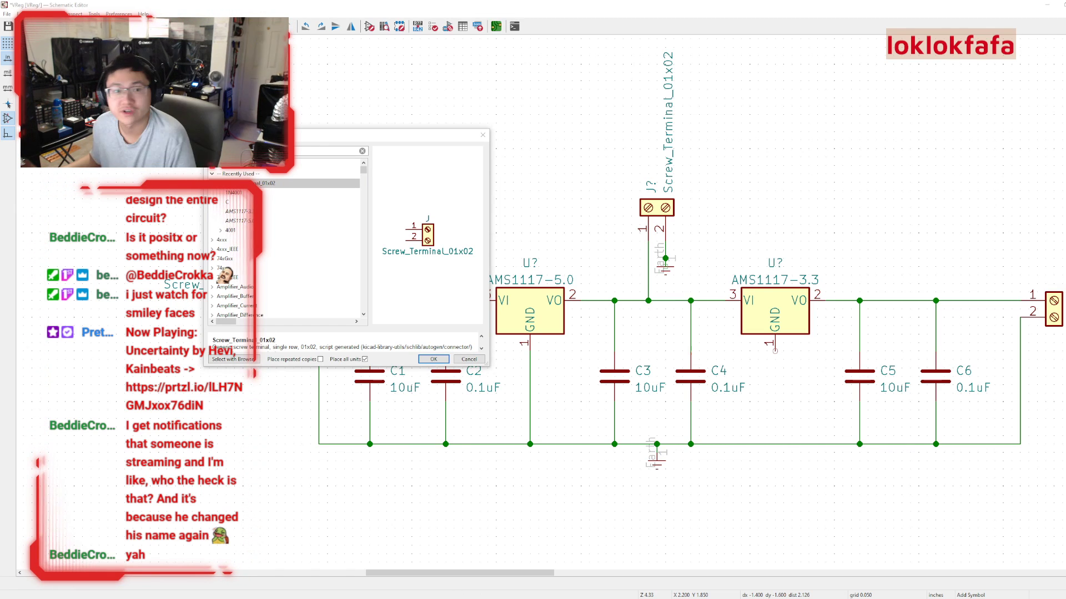
# Switch to Altium Designer, expand the project folders and open the SamacSys.SchLib schematic library.
pyautogui.hotkey('alt', 'Tab')
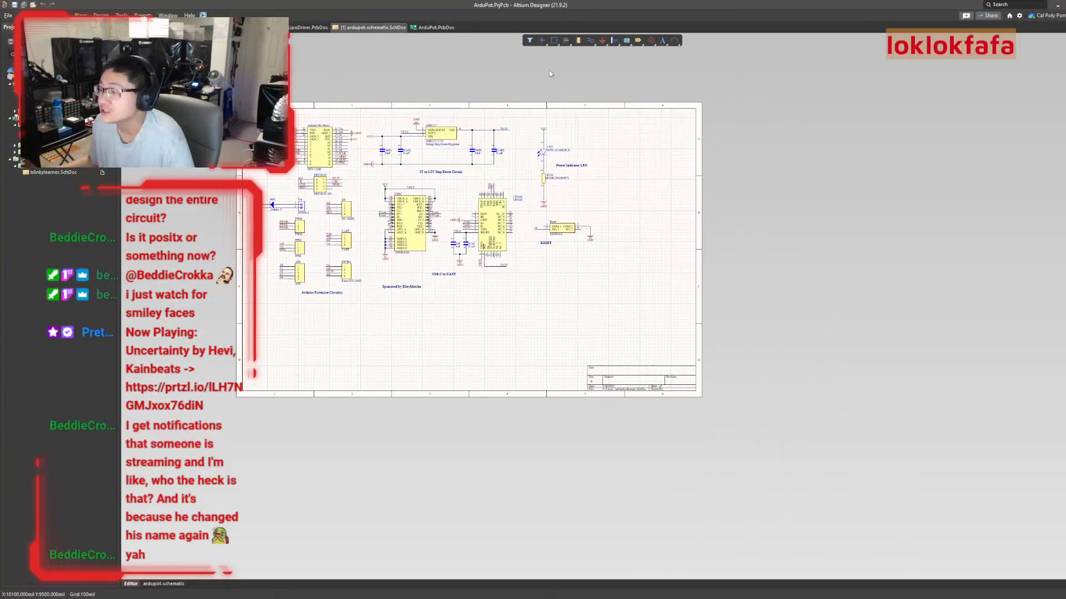
pyautogui.keyDown('ctrl'); pyautogui.scroll(3, 239, 105); pyautogui.keyUp('ctrl')
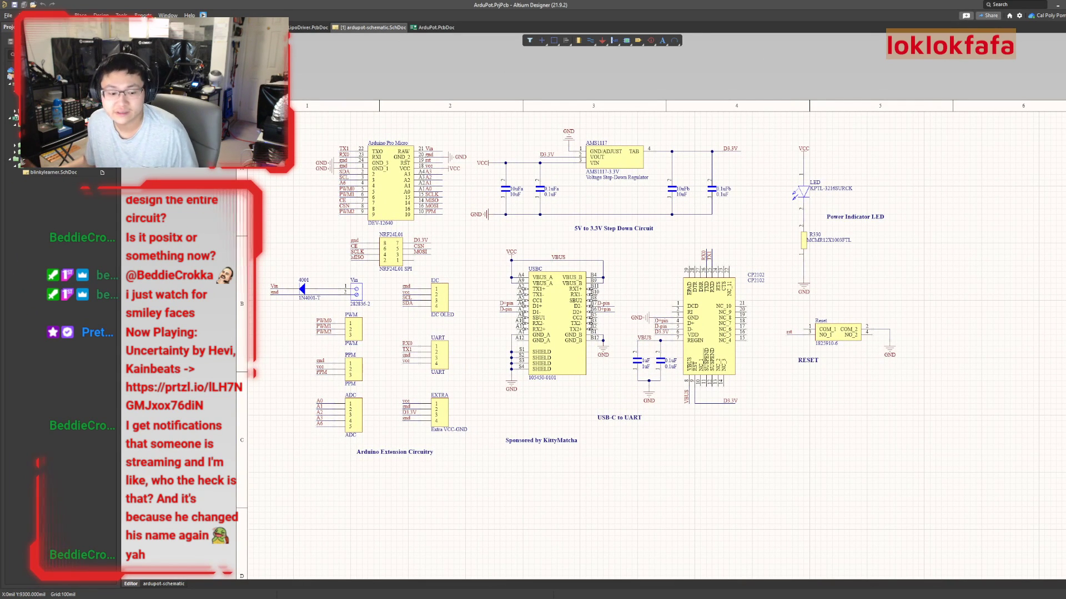
pyautogui.click(17, 147)
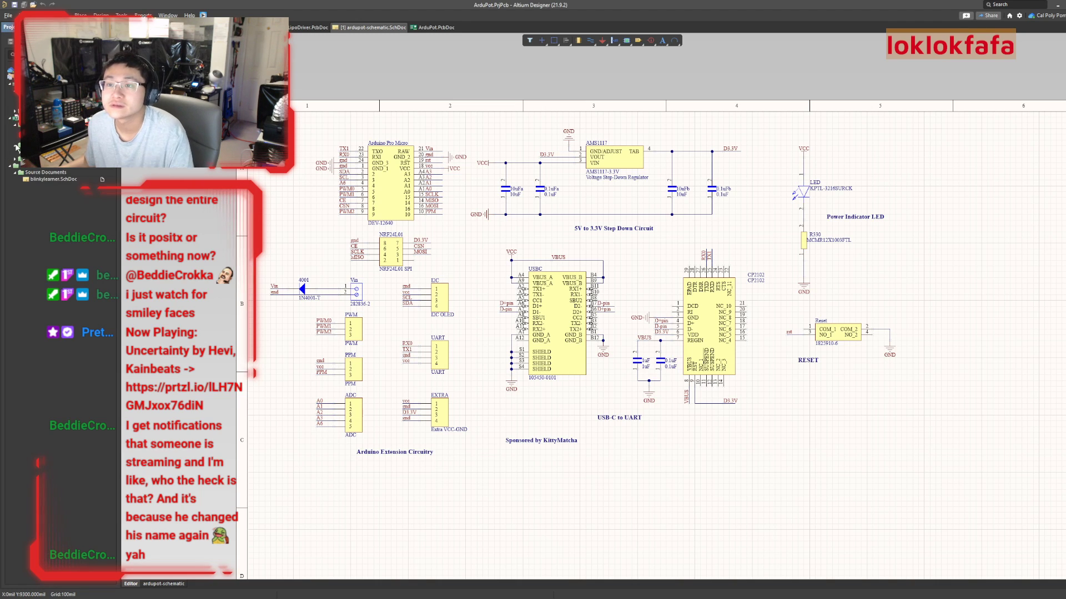
pyautogui.click(20, 152)
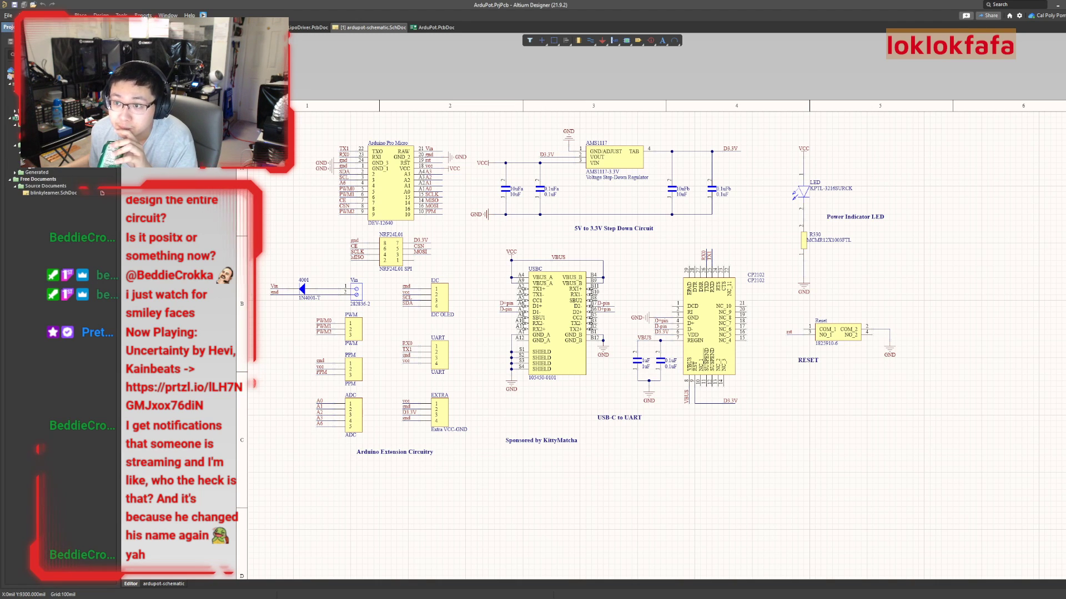
pyautogui.click(15, 174)
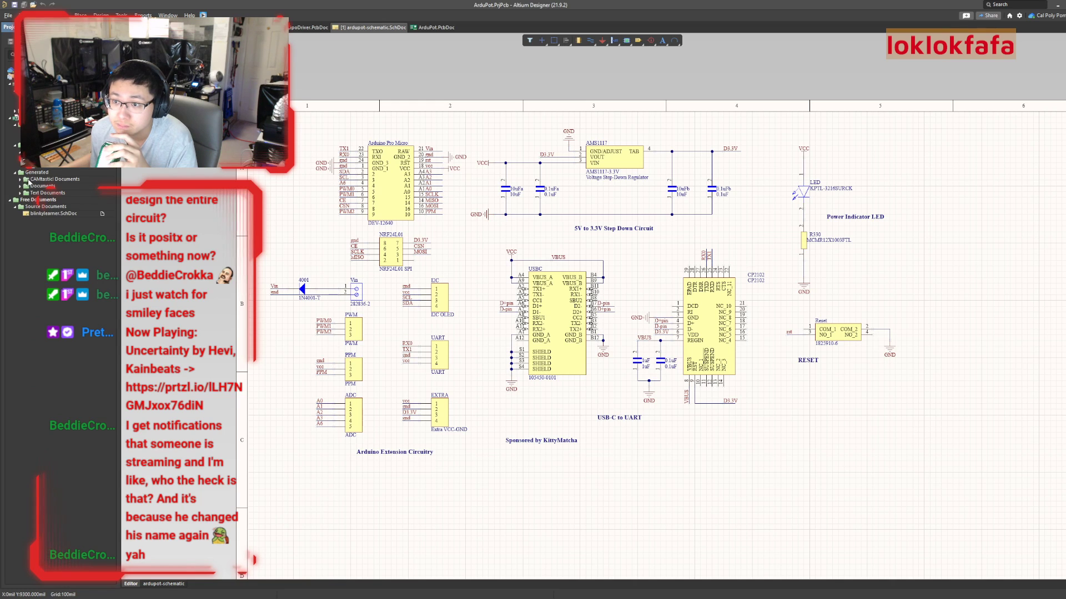
pyautogui.click(15, 118)
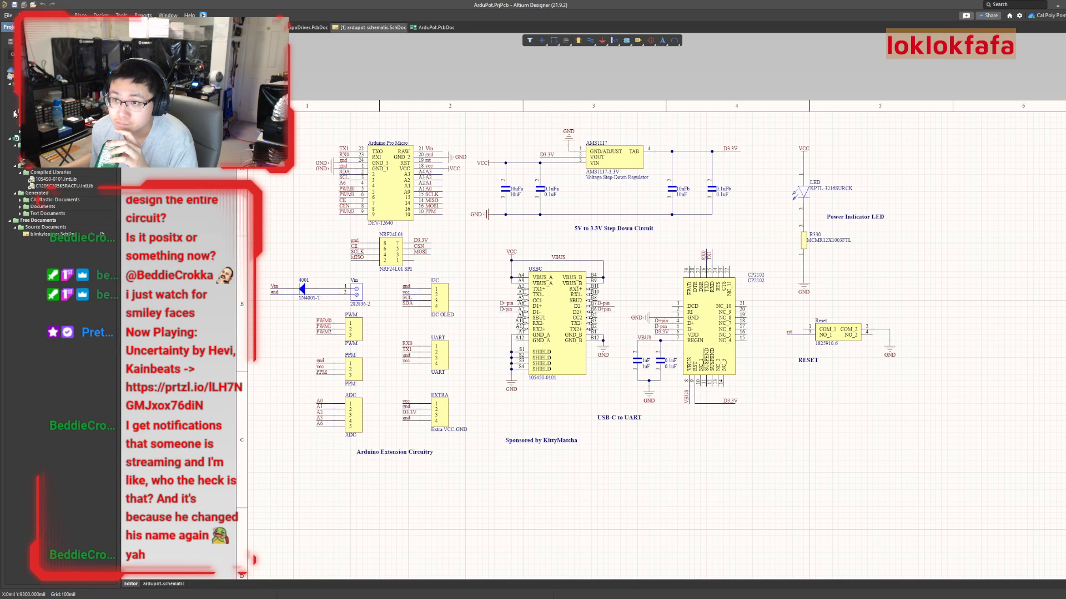
pyautogui.click(20, 118)
pyautogui.click(20, 139)
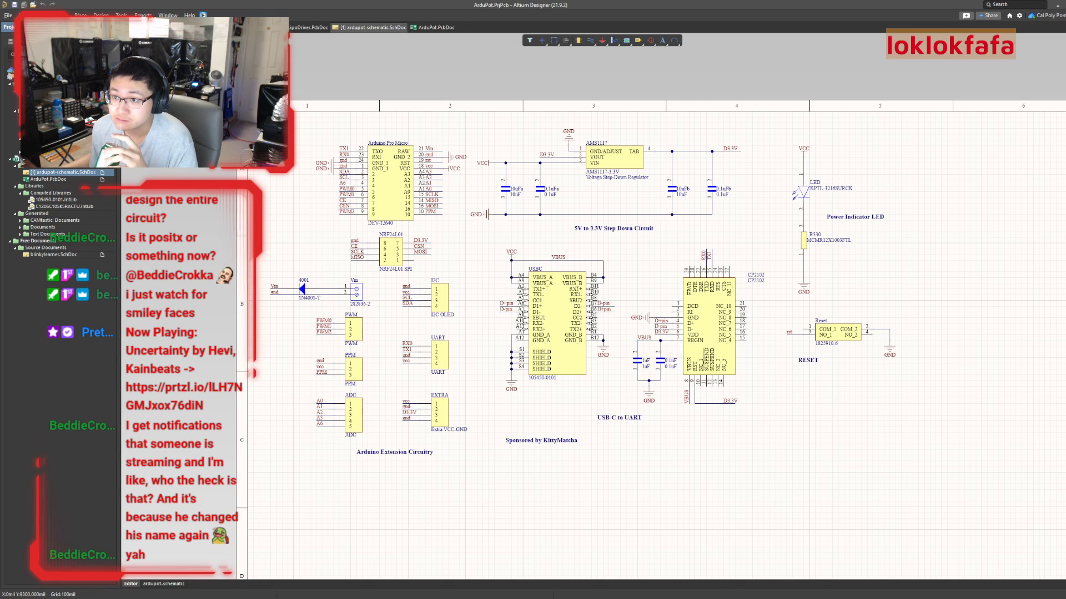
pyautogui.click(19, 155)
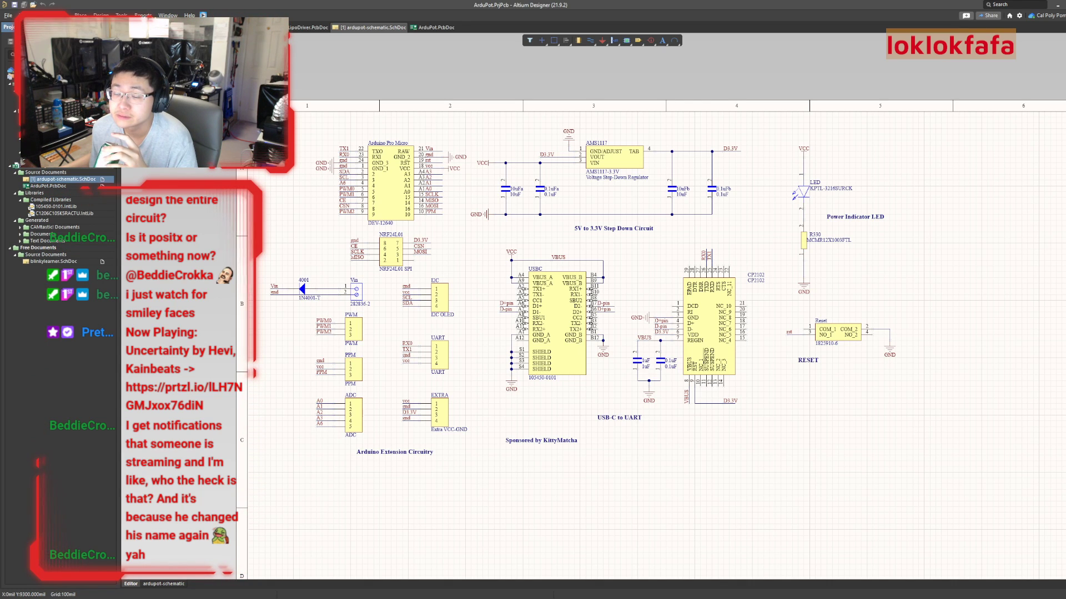
pyautogui.doubleClick(45, 158)
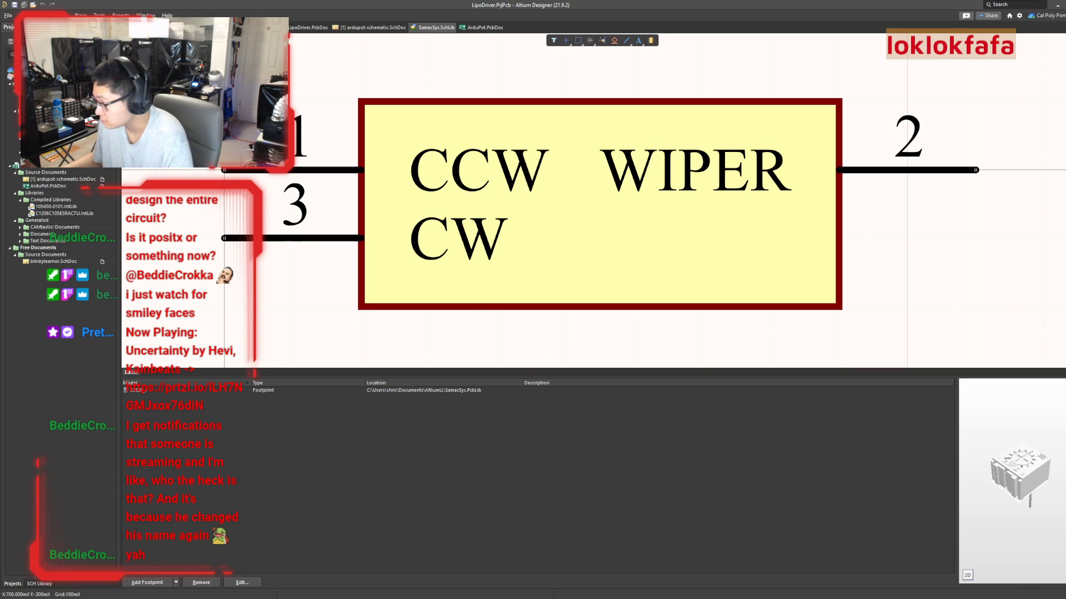
pyautogui.click(1065, 594)
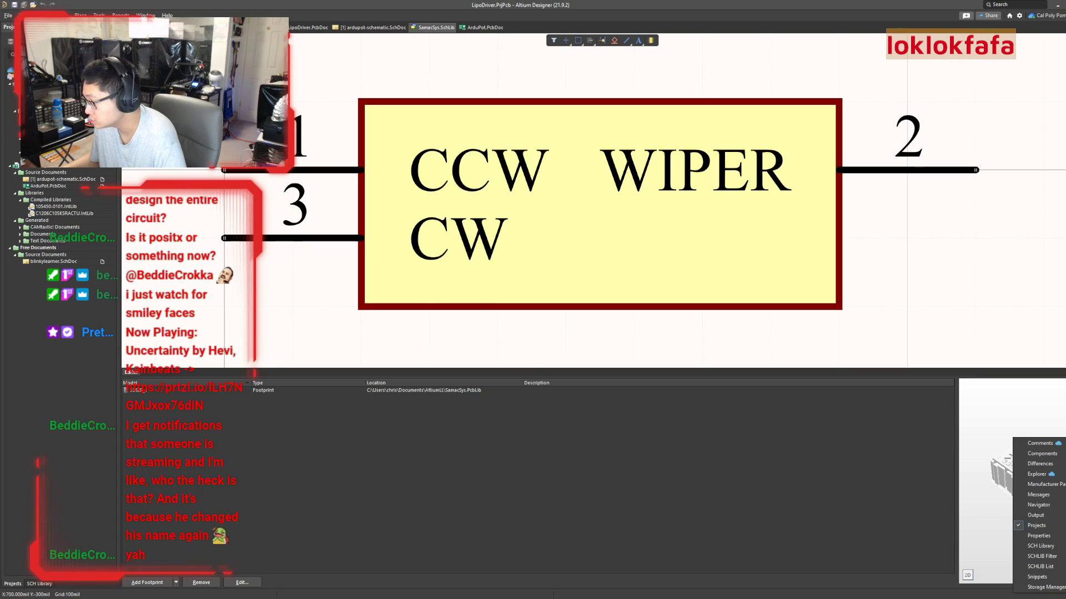
pyautogui.press('Escape')
pyautogui.click(1065, 594)
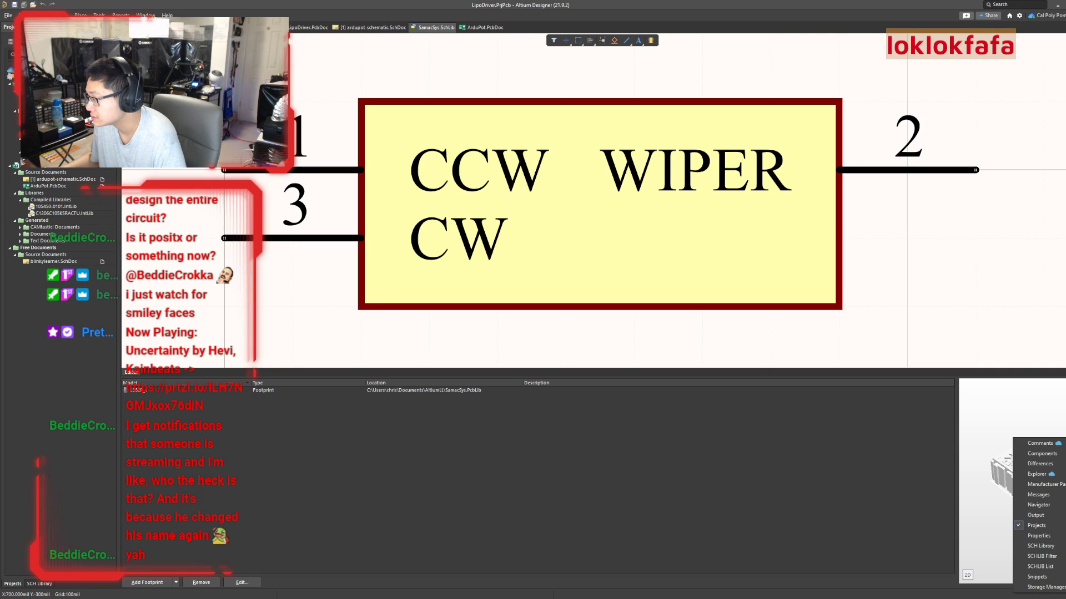
pyautogui.click(679, 463)
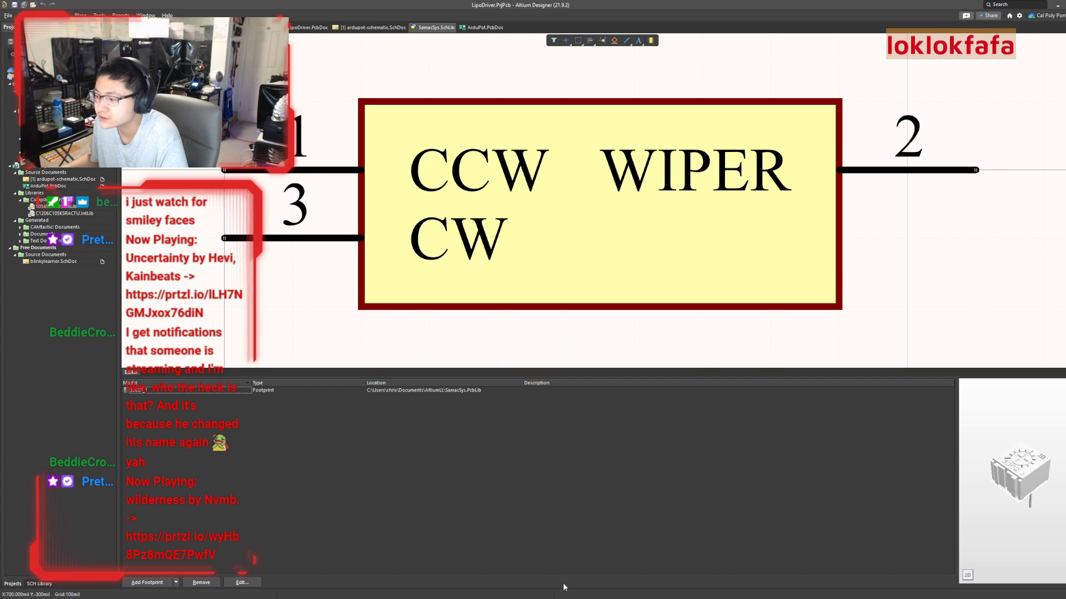
# Switch back to the KiCad schematic editor, restart adding a symbol and search the library for "spdt".
pyautogui.hotkey('alt', 'Tab')
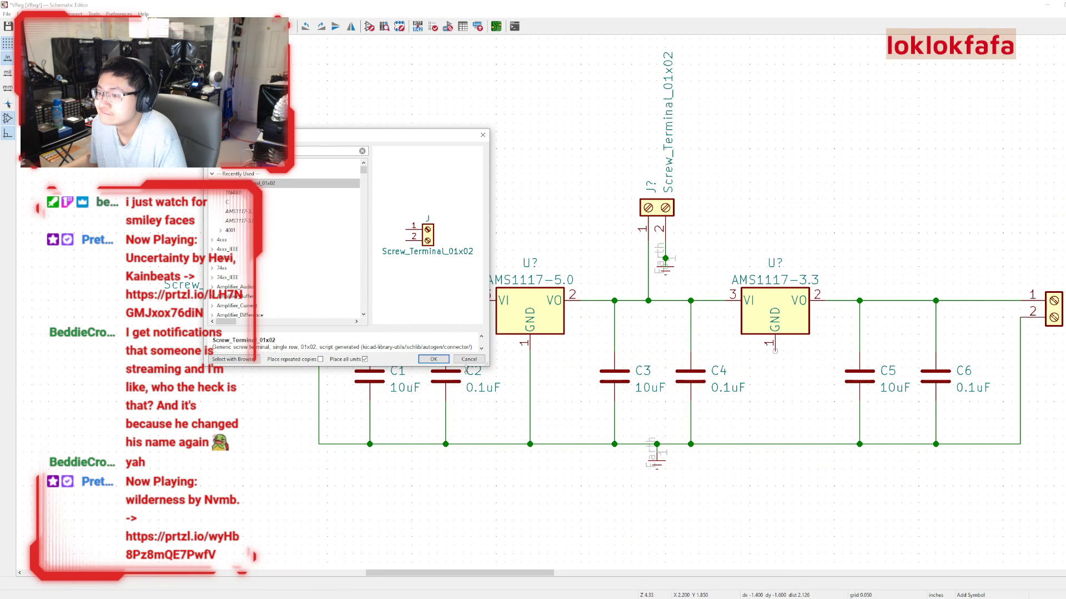
pyautogui.click(469, 360)
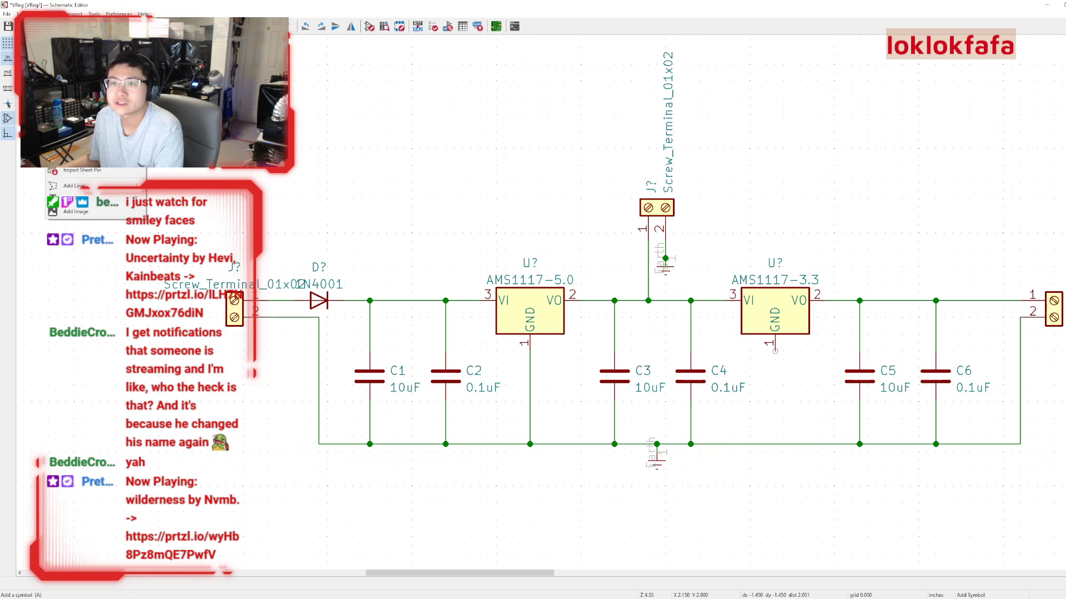
pyautogui.click(267, 192)
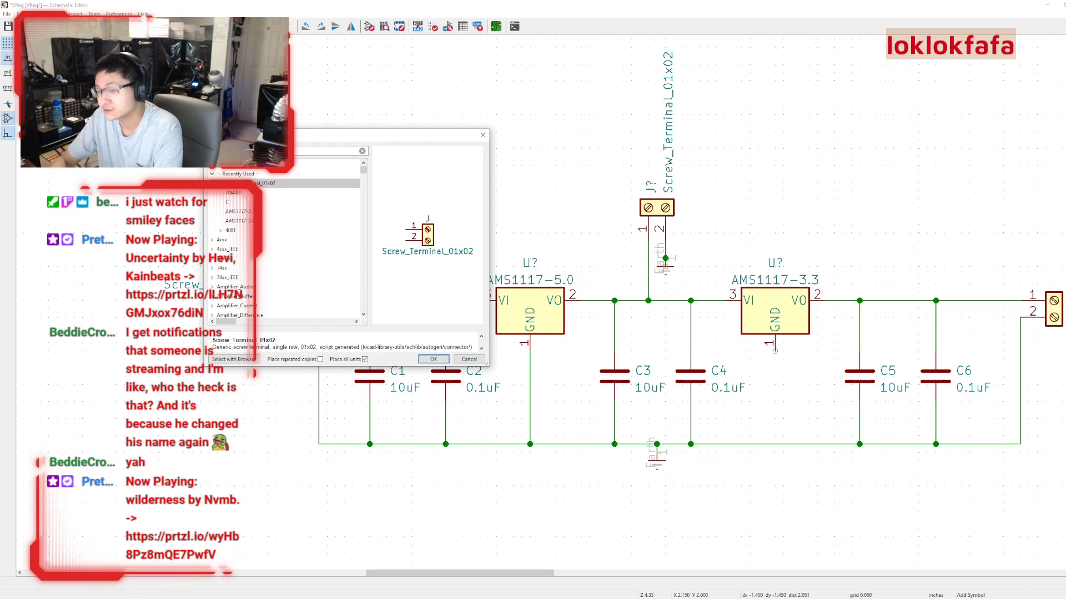
pyautogui.write('spdt')
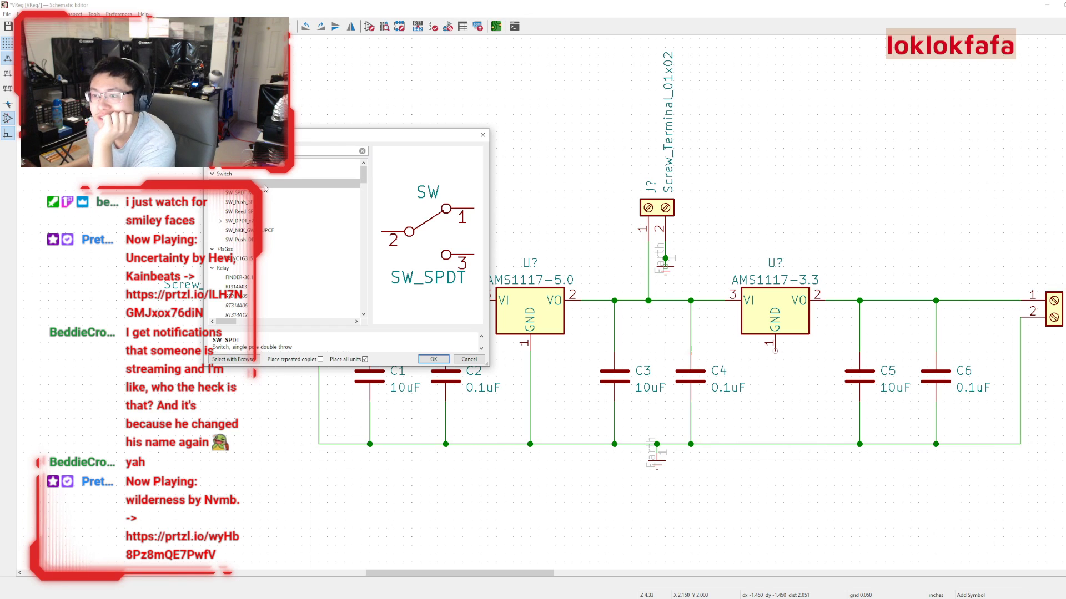
# Preview the SPDT switch variants and place the SW_SPDT symbol below the input screw terminal.
pyautogui.press('Down')
pyautogui.press('Down')
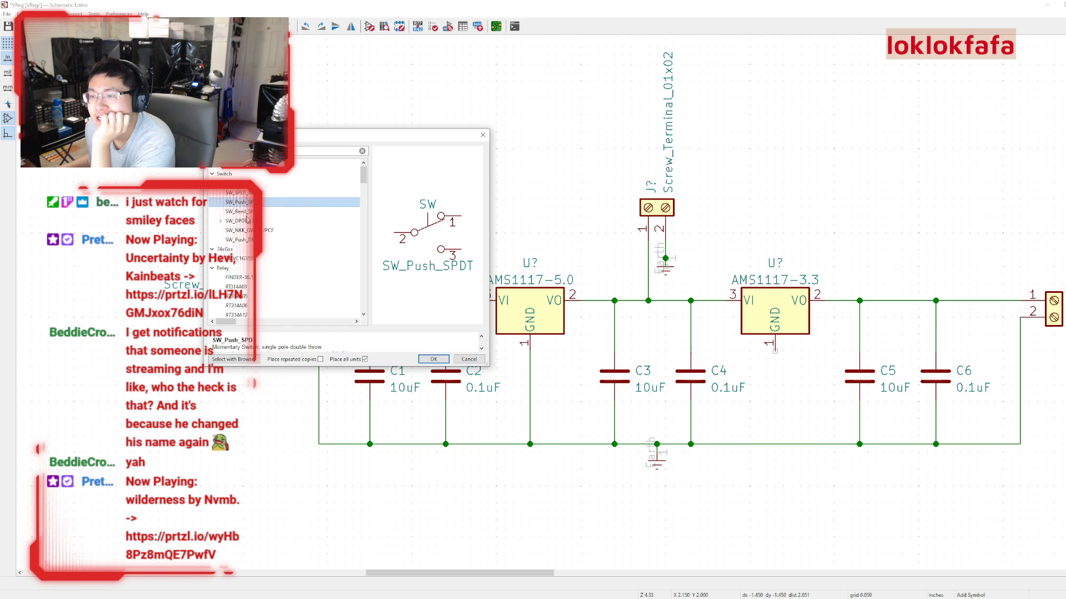
pyautogui.press('Down')
pyautogui.press('Down')
pyautogui.press('Down')
pyautogui.press('Up')
pyautogui.press('Up')
pyautogui.press('Up')
pyautogui.press('Up')
pyautogui.press('Up')
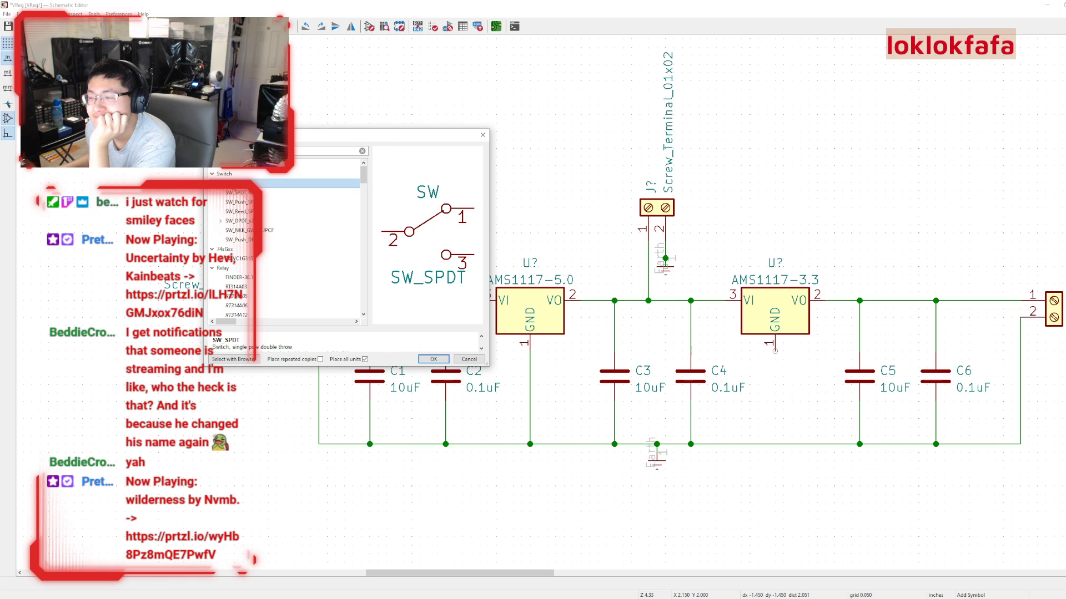
pyautogui.press('Return')
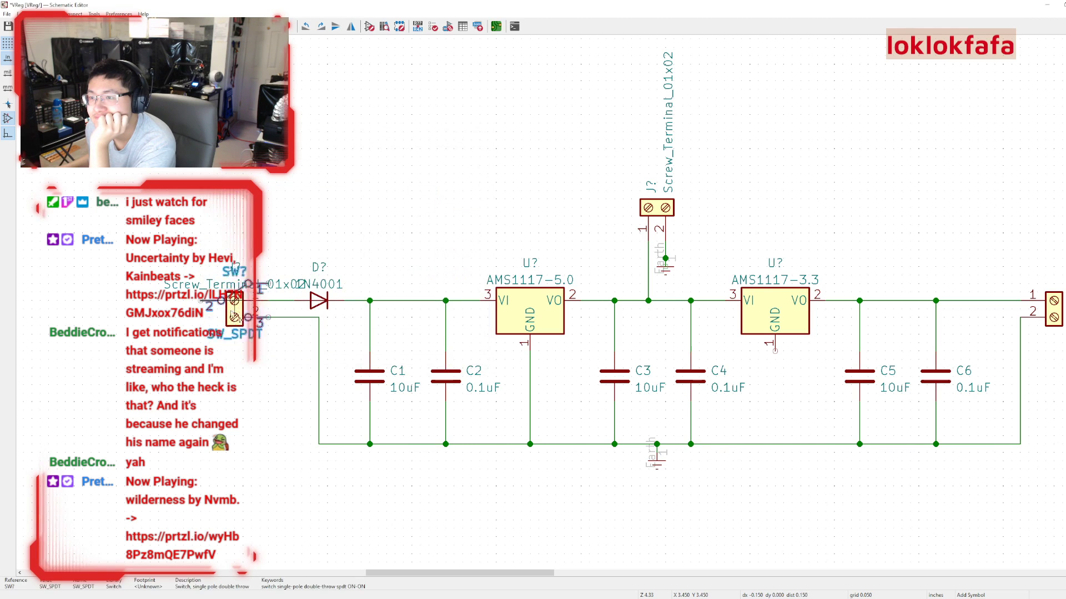
pyautogui.press('Escape')
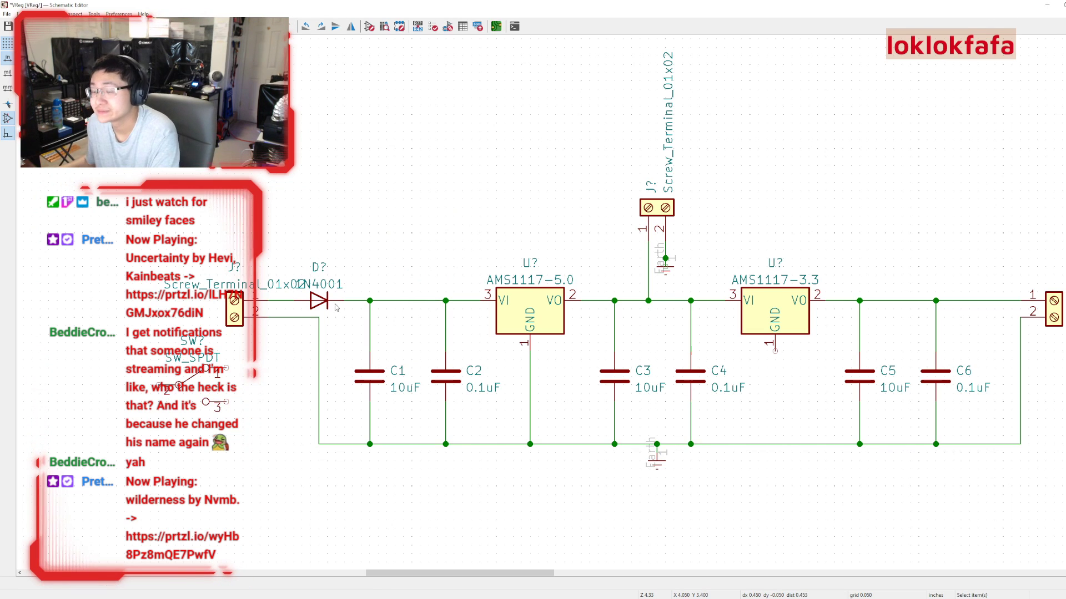
# Move the input screw terminal farther left of the 1N4001 diode and delete the wire between its pin 1 and the diode.
pyautogui.click(212, 312)
pyautogui.moveTo(212, 312); pyautogui.dragTo(165, 309)
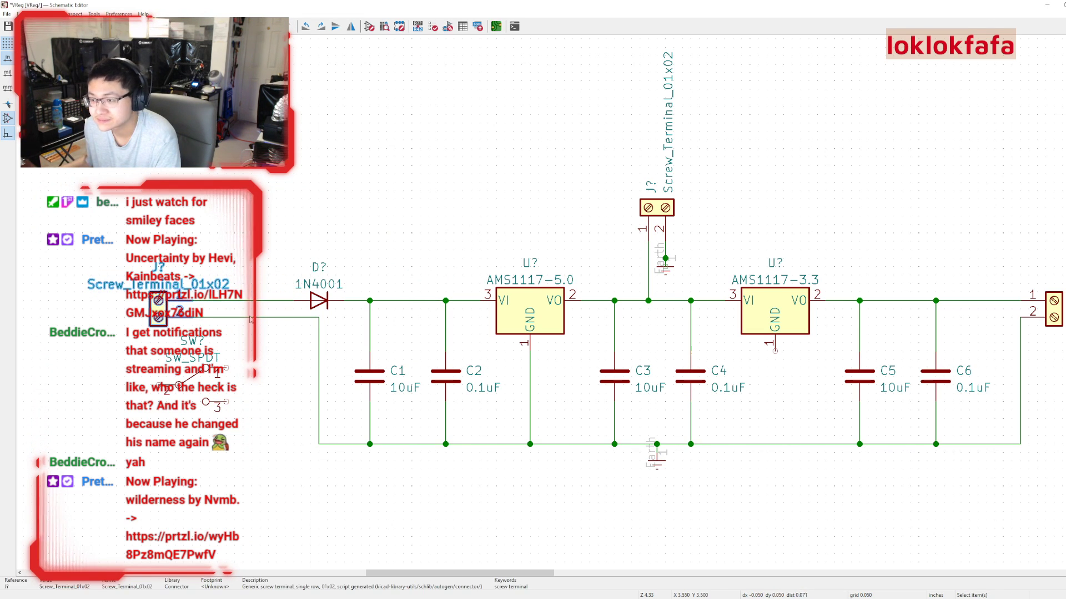
pyautogui.click(233, 309)
pyautogui.click(232, 301)
pyautogui.press('Delete')
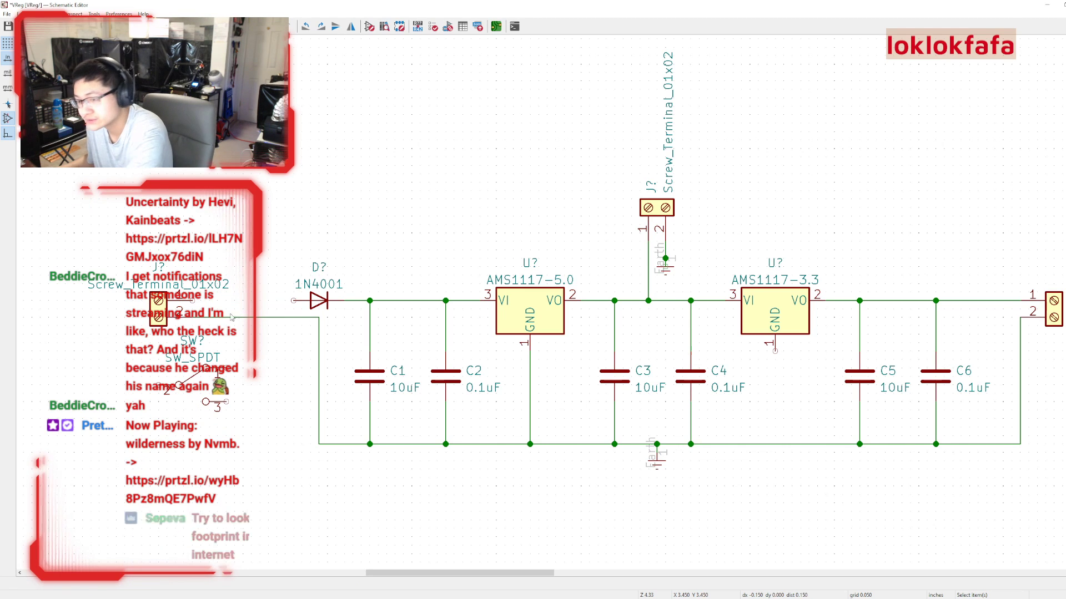
# Move the SW_SPDT switch between the input terminal and the diode, and lower the terminal's return wire to clear it.
pyautogui.click(211, 392)
pyautogui.moveTo(210, 393); pyautogui.dragTo(245, 285)
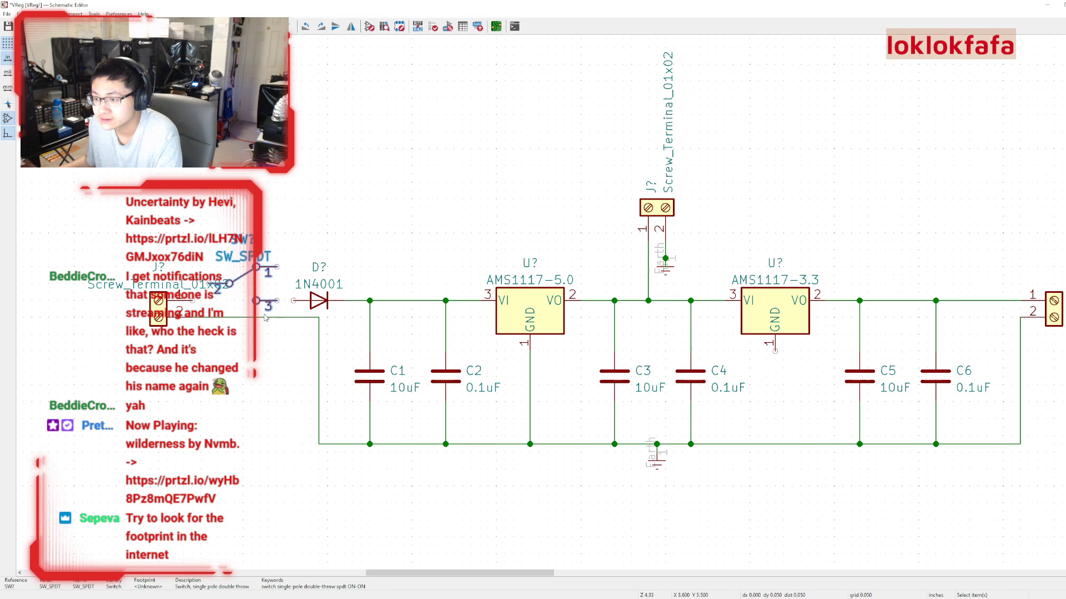
pyautogui.moveTo(303, 319); pyautogui.dragTo(288, 350)
pyautogui.click(293, 318)
pyautogui.moveTo(318, 318); pyautogui.dragTo(321, 343)
# Move the SW_SPDT switch down so its pin 2 lines up with the input terminal's pin 1 and the diode.
pyautogui.click(244, 289)
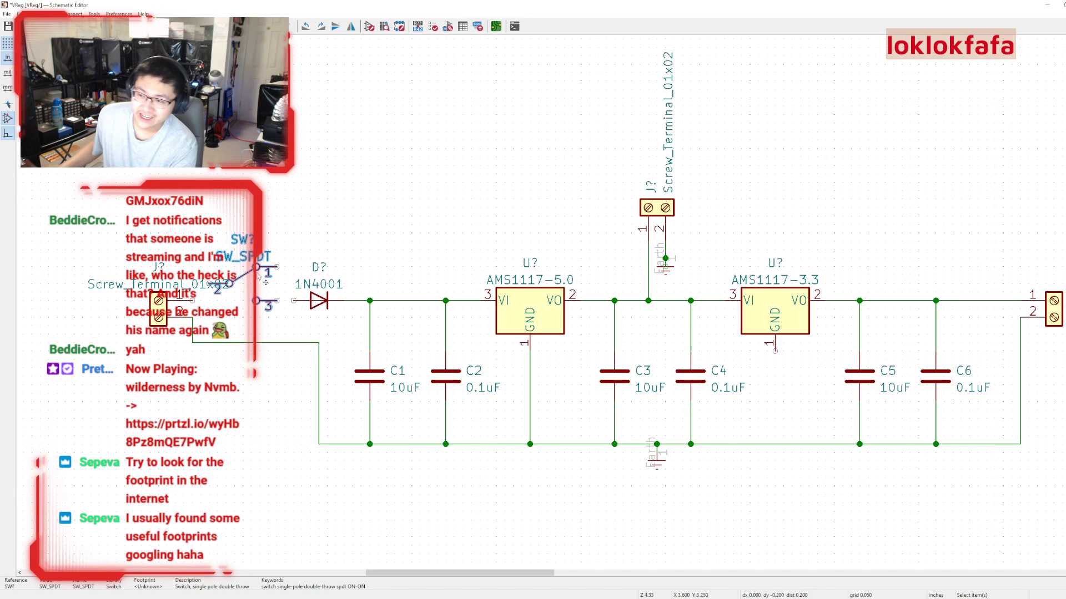
pyautogui.press('m')
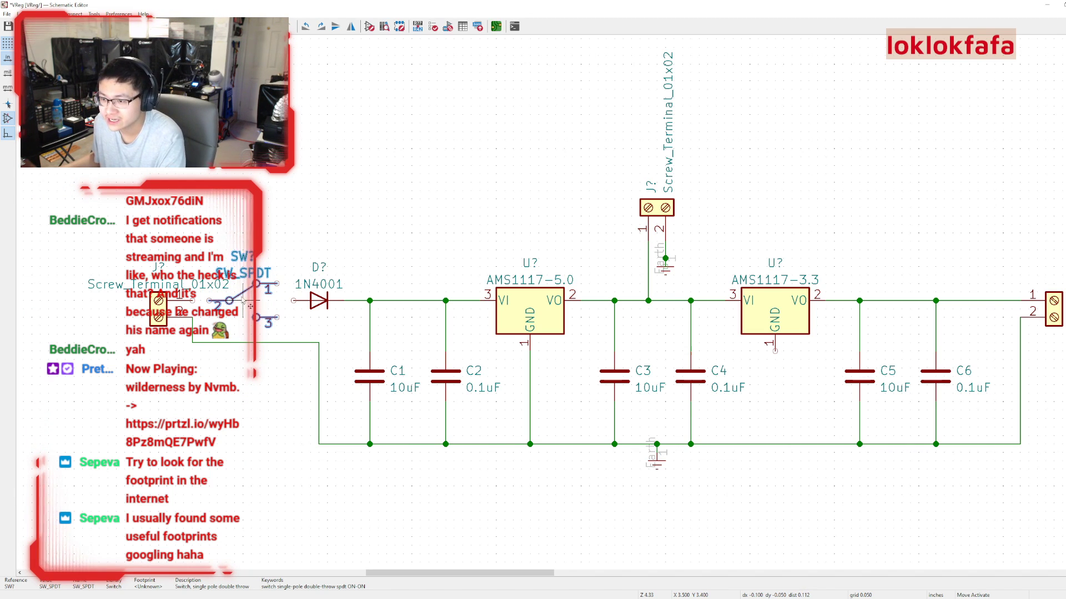
pyautogui.click(242, 302)
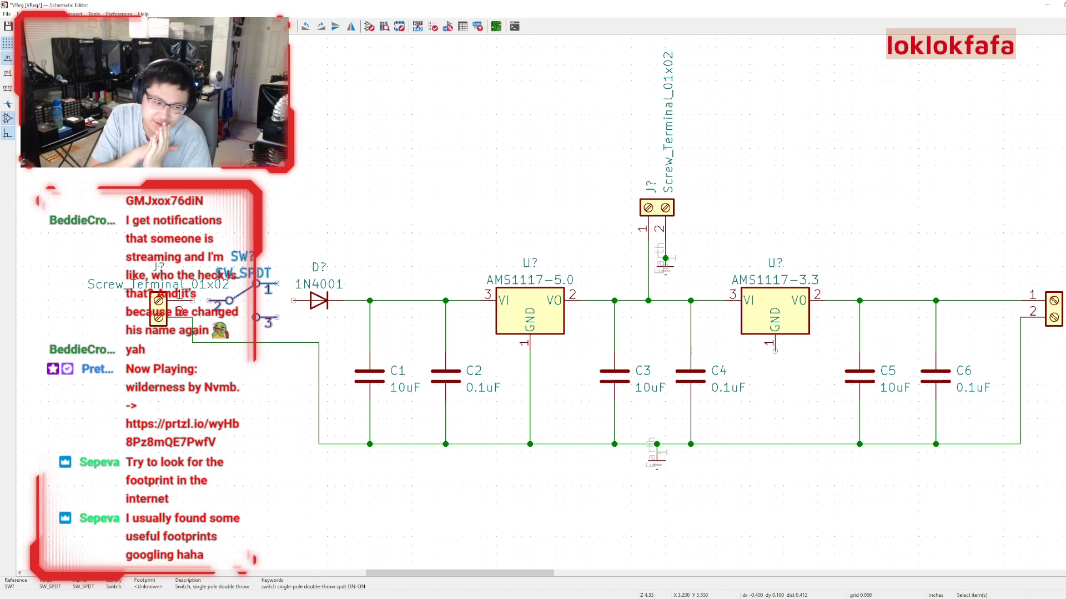
# Wire the SPDT switch's pin 3 to the ground wire and its pin 1 to the 1N4001 diode.
pyautogui.press('w')
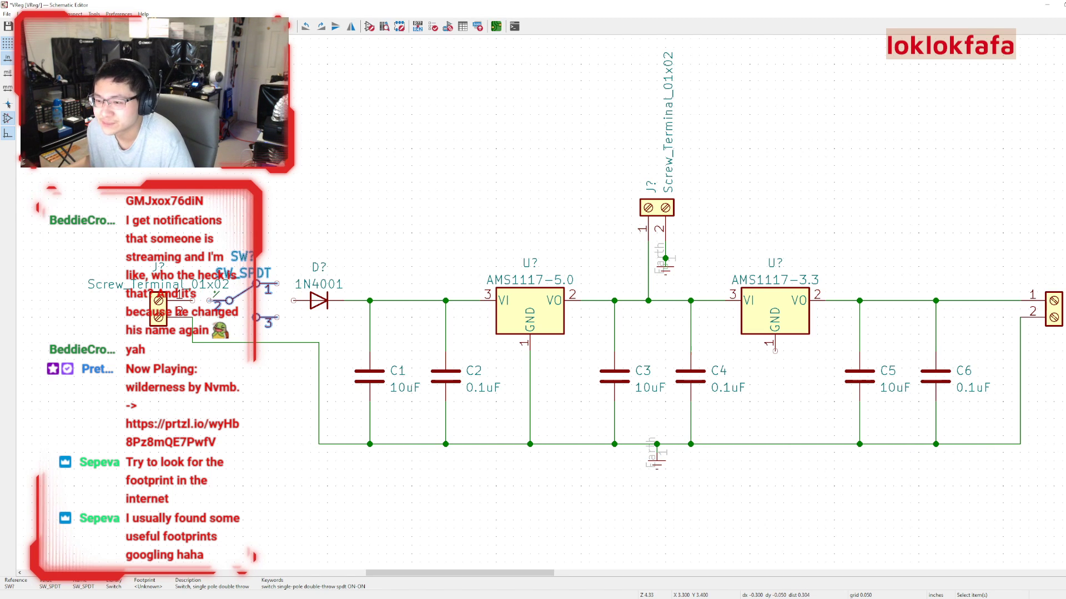
pyautogui.click(276, 317)
pyautogui.click(319, 342)
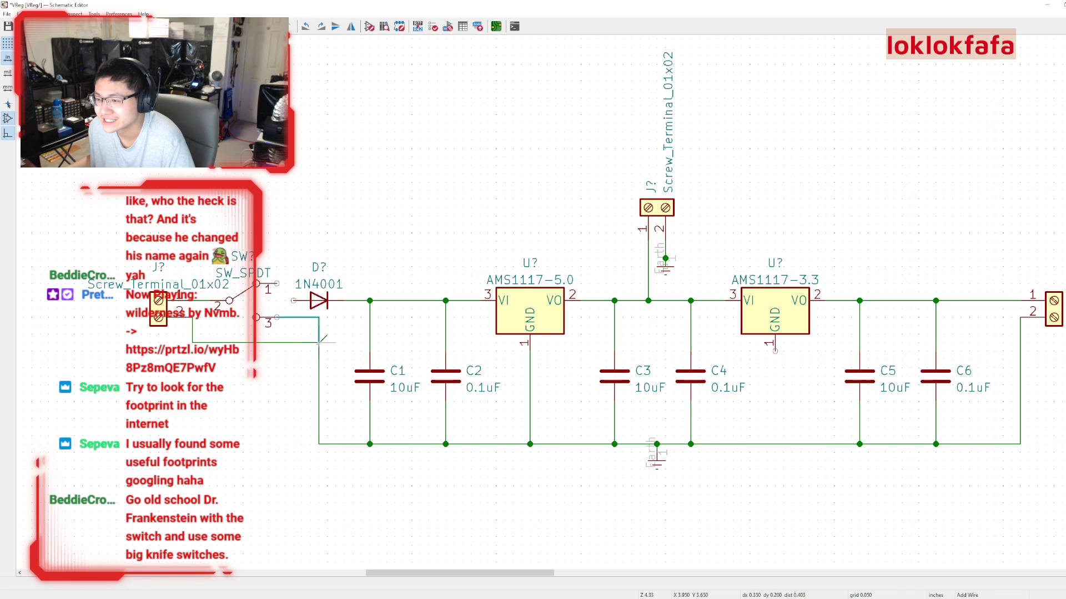
pyautogui.click(294, 301)
pyautogui.press('Escape')
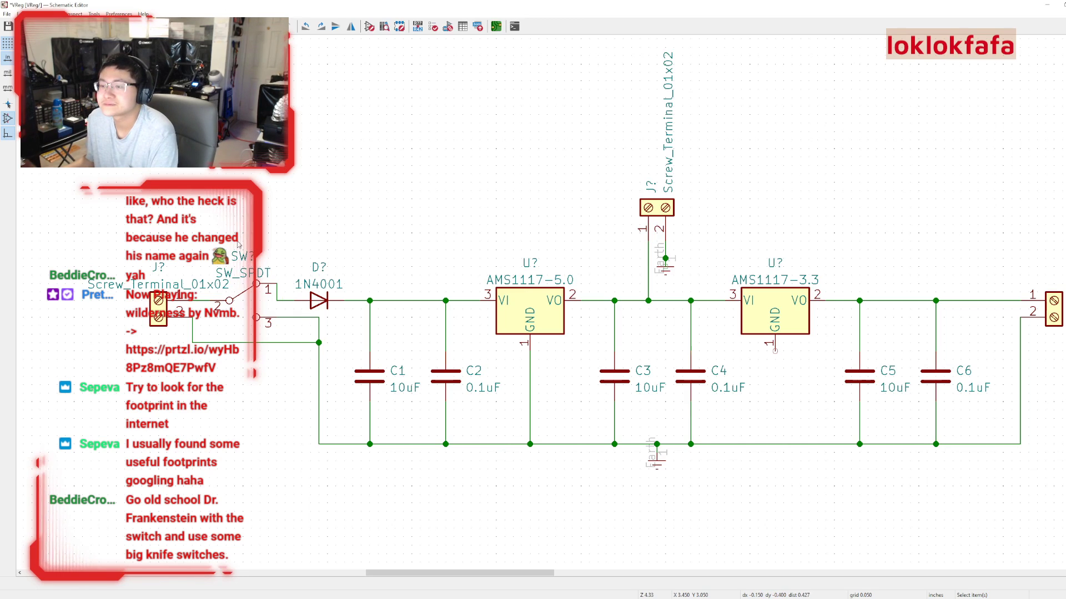
# Add an LED symbol, rotate it 180 degrees and place it above capacitors C1 and C2.
pyautogui.scroll(-2, 324, 292)
pyautogui.scroll(2, 648, 310)
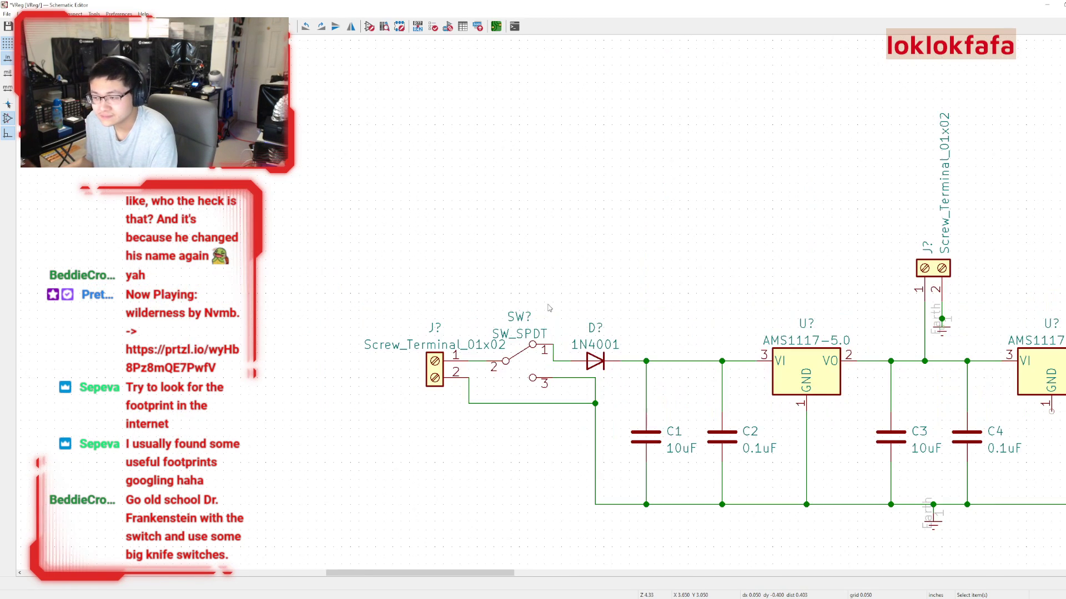
pyautogui.scroll(-2, 647, 310)
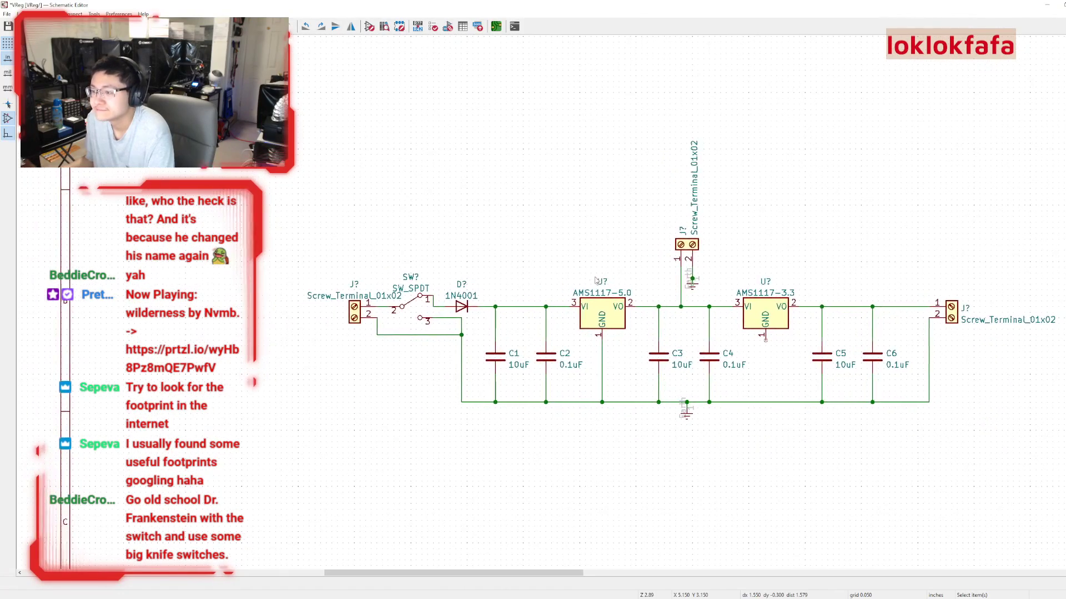
pyautogui.scroll(2, 537, 307)
pyautogui.moveTo(588, 301); pyautogui.dragTo(477, 315, button='middle')
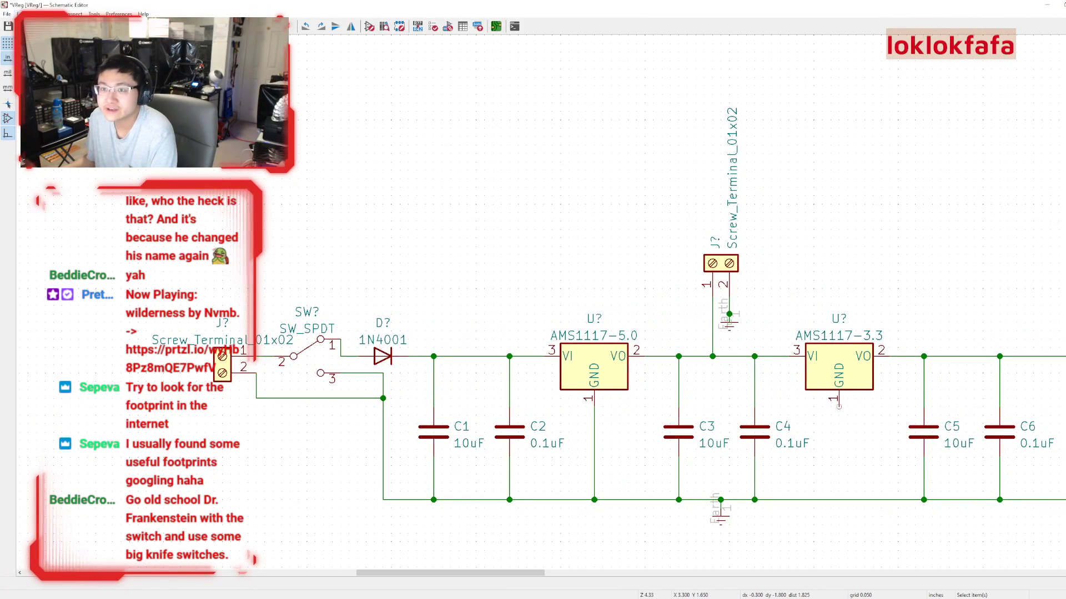
pyautogui.click(53, 13)
pyautogui.click(72, 25)
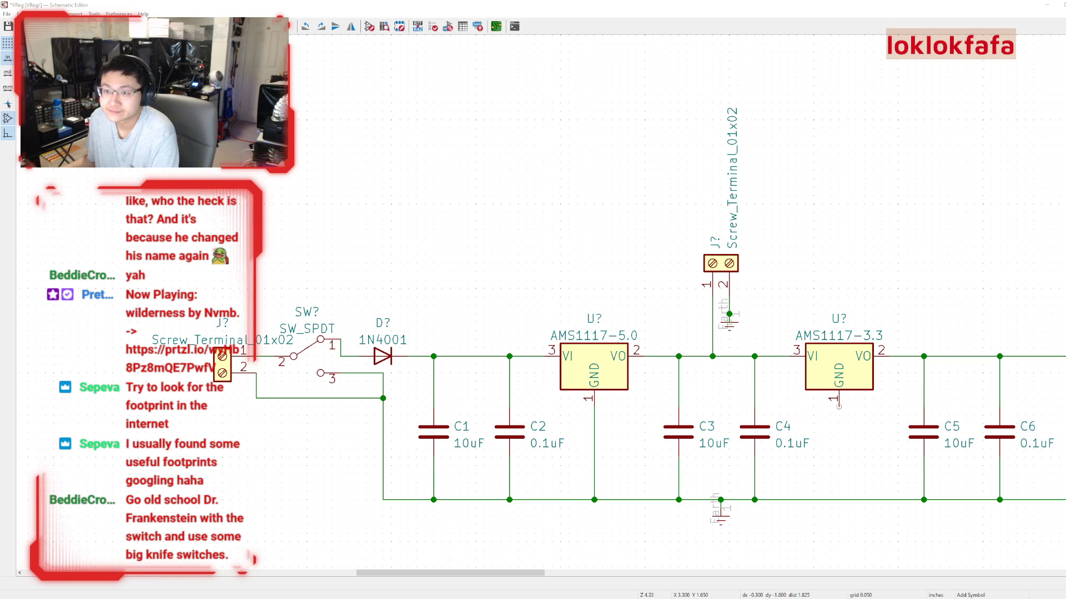
pyautogui.write('led')
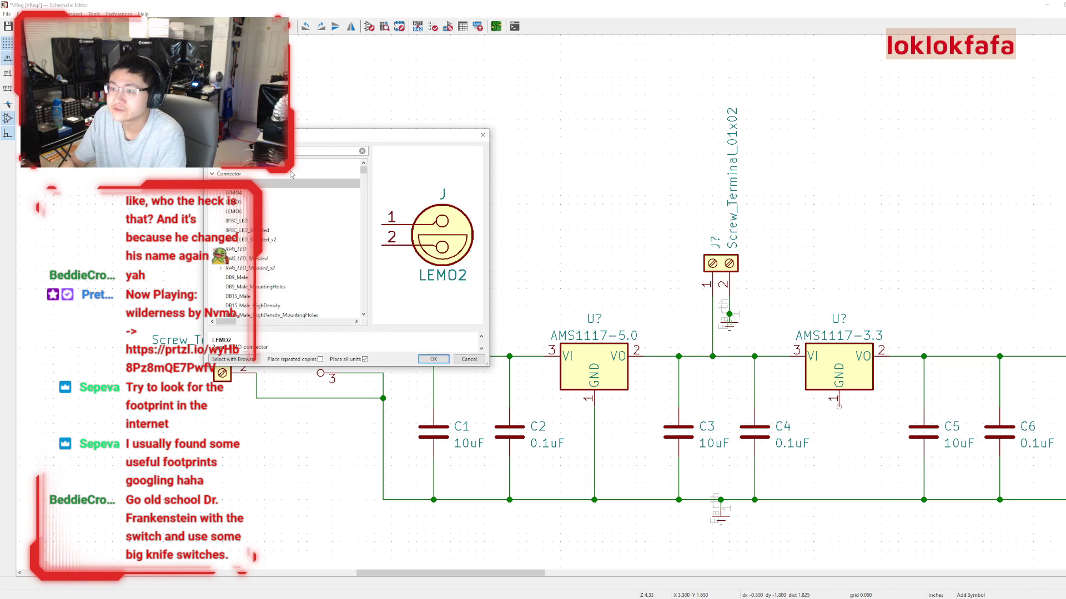
pyautogui.doubleClick(274, 185)
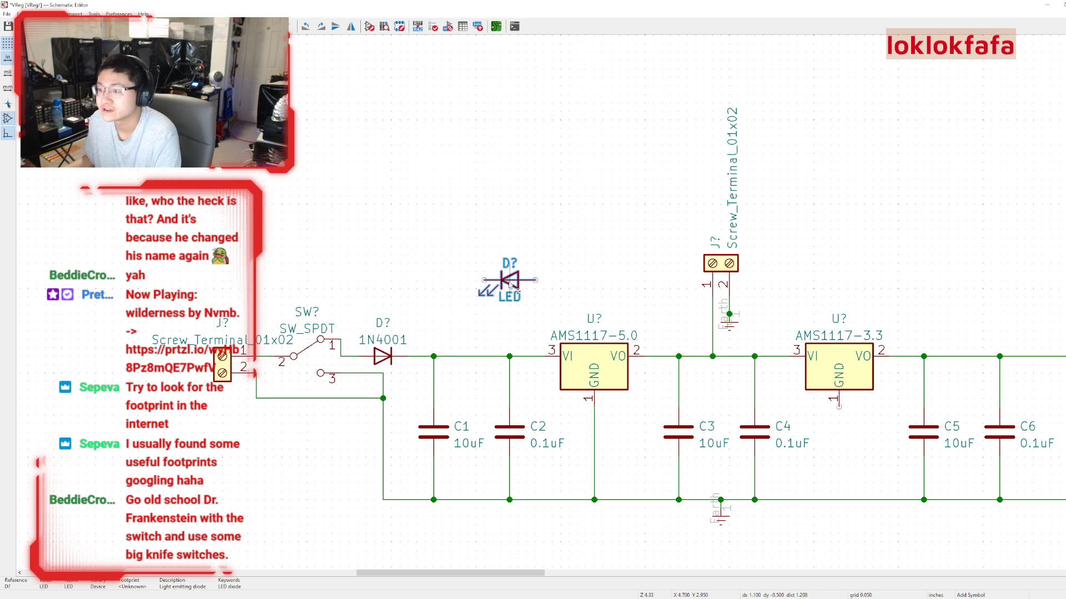
pyautogui.press('r')
pyautogui.press('r')
pyautogui.click(451, 289)
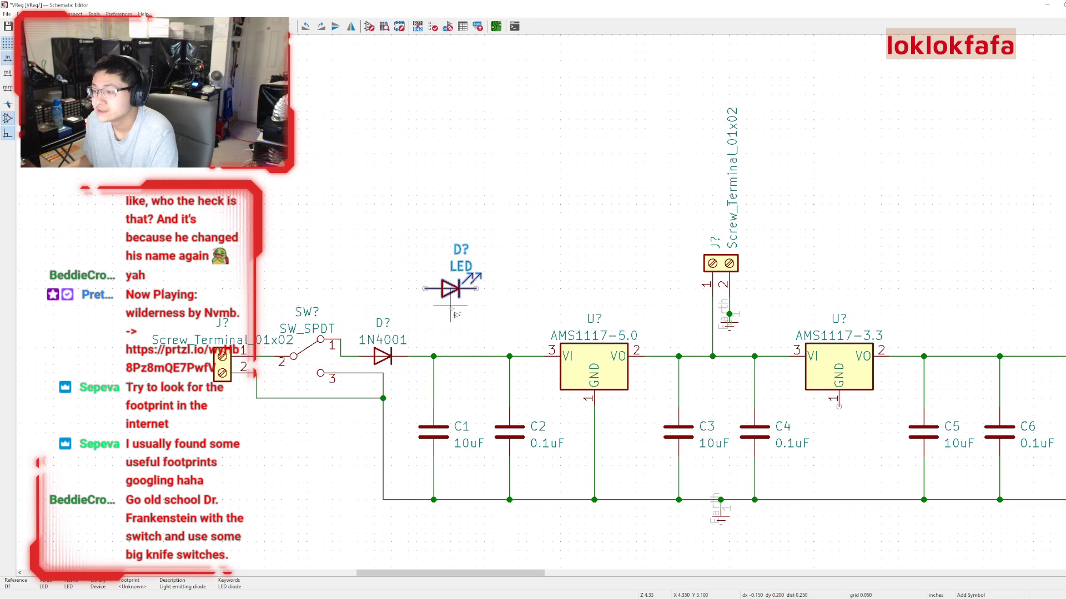
pyautogui.press('Escape')
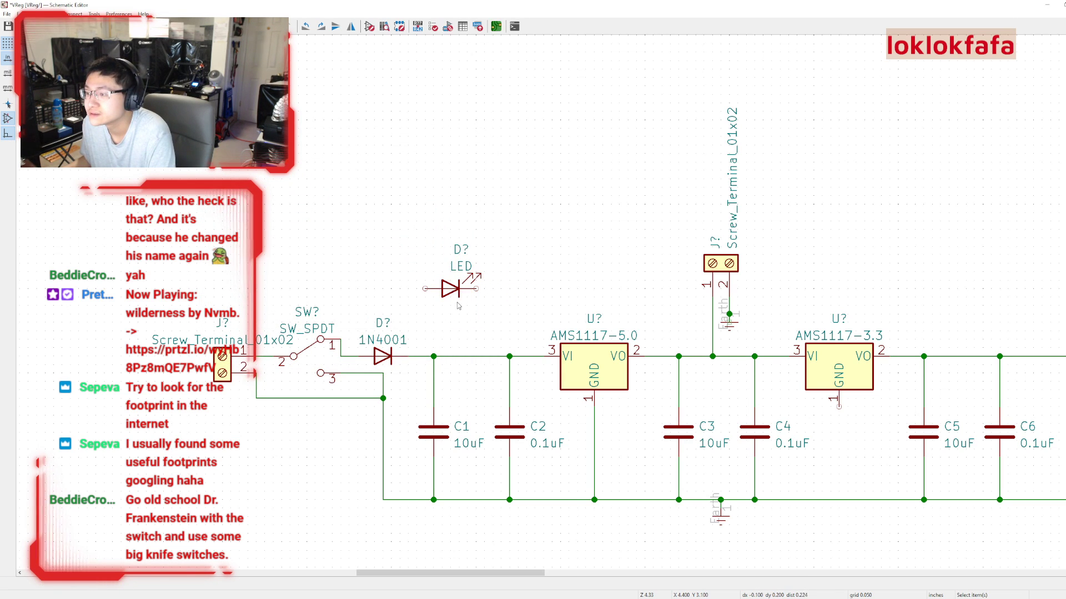
# Move the LED symbol to just above the AMS1117-5.0 regulator.
pyautogui.doubleClick(449, 289)
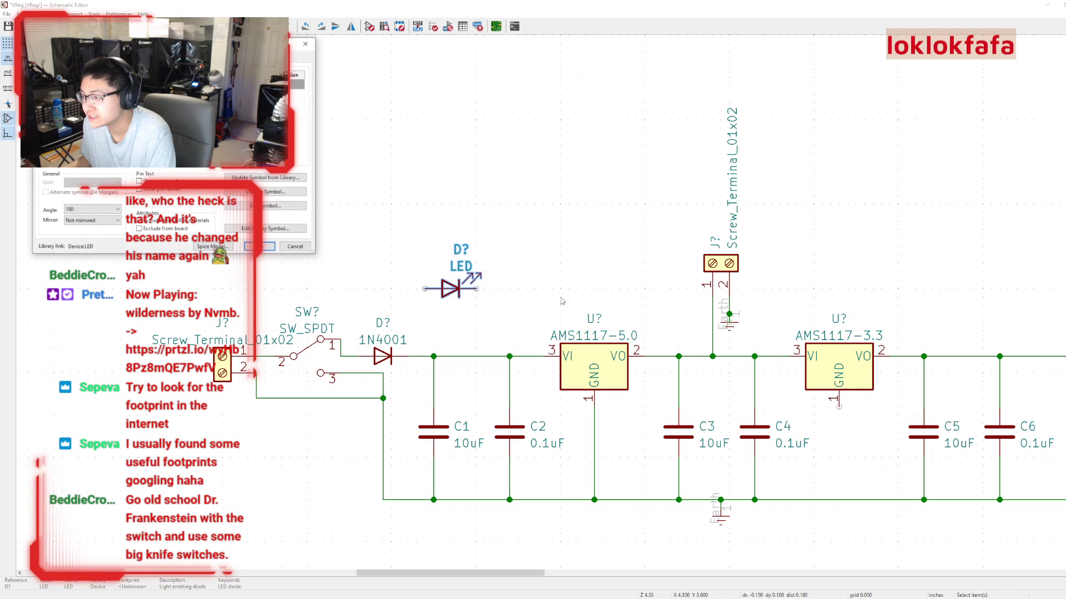
pyautogui.click(300, 245)
pyautogui.moveTo(455, 287); pyautogui.dragTo(601, 289)
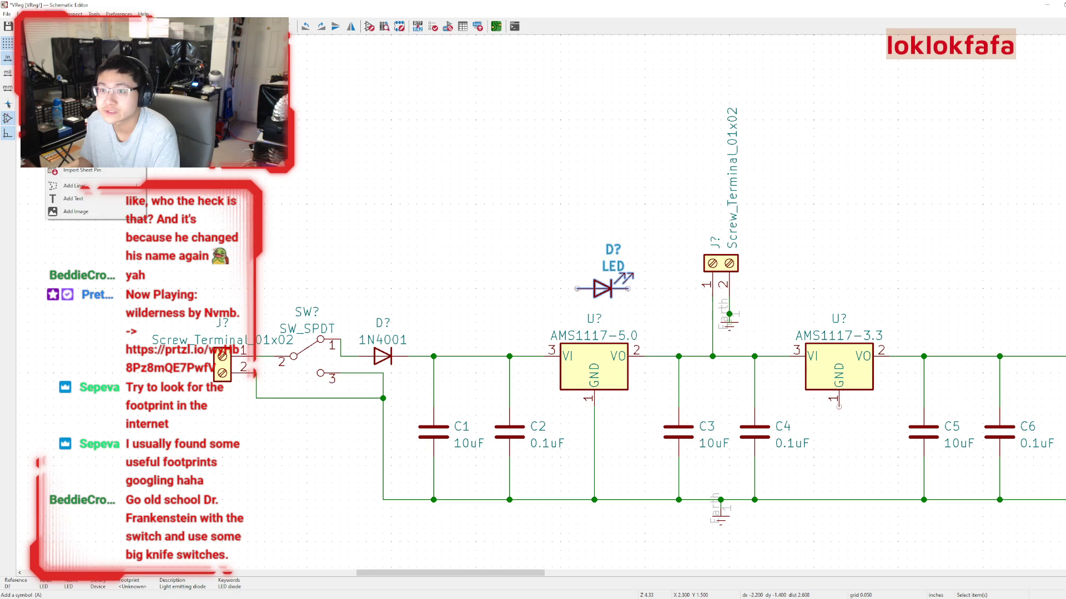
# Search the symbol library for a resistor and place the standard R symbol beside the LED, above C2.
pyautogui.press('a')
pyautogui.write('resistor')
pyautogui.press('BackSpace')
pyautogui.press('BackSpace')
pyautogui.write('i')
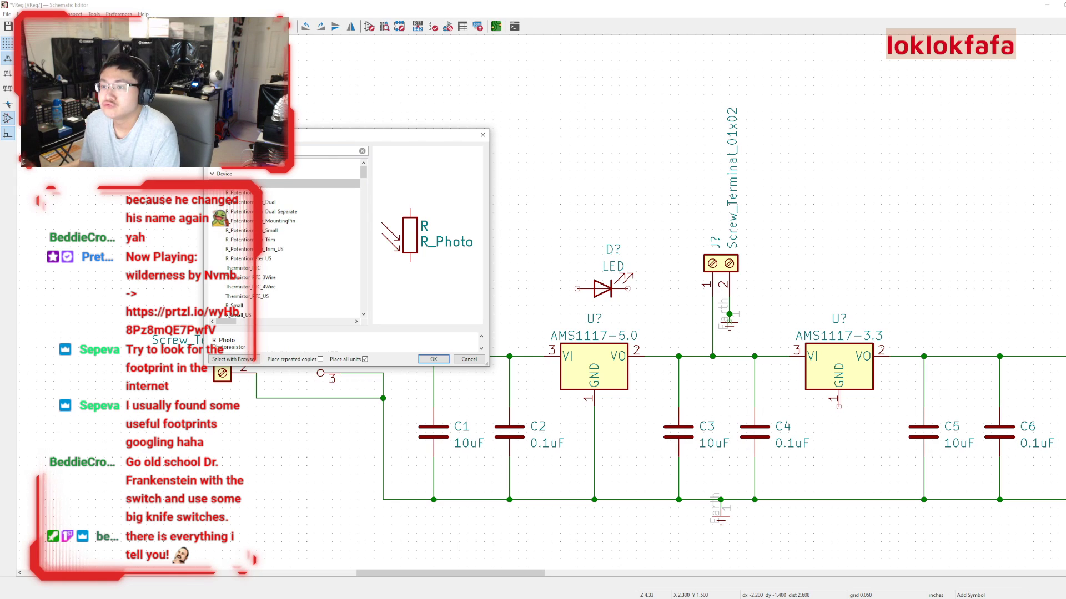
pyautogui.scroll(-2, 285, 244)
pyautogui.click(240, 251)
pyautogui.scroll(-2, 239, 249)
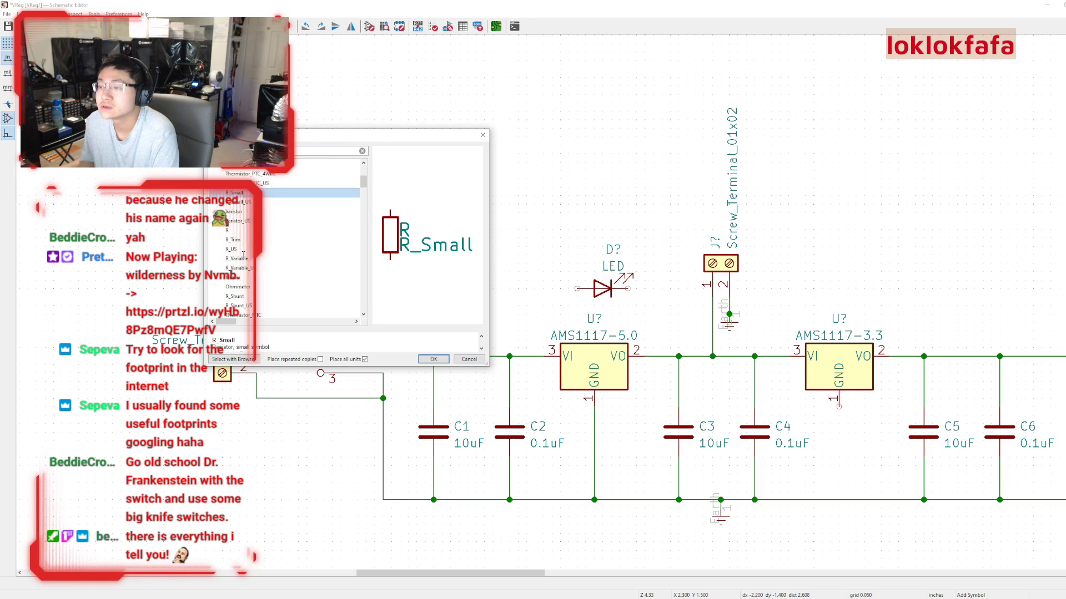
pyautogui.click(232, 232)
pyautogui.scroll(-2, 232, 233)
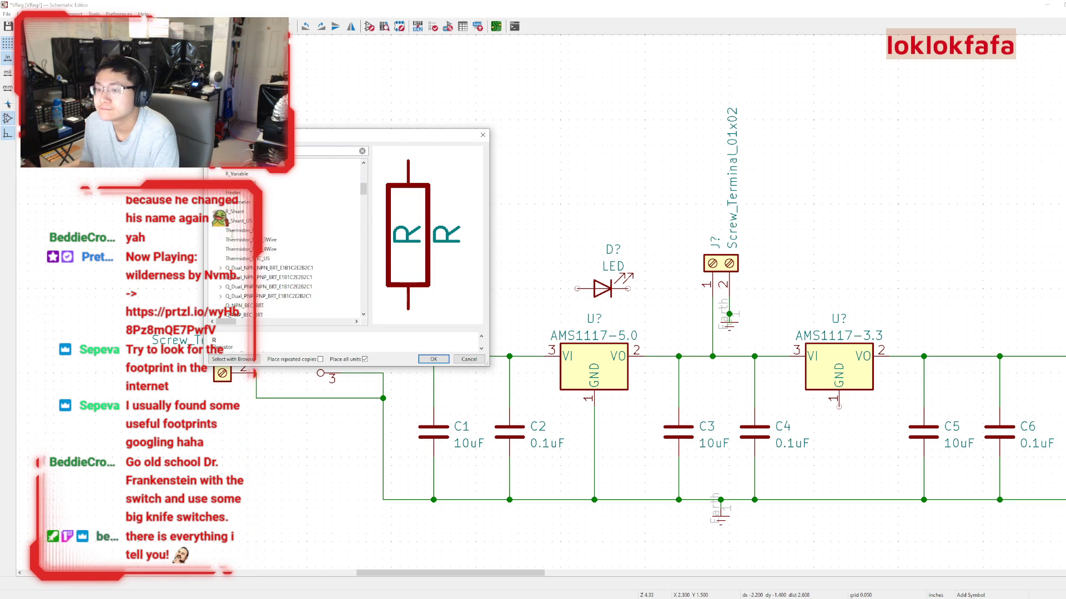
pyautogui.scroll(1, 286, 244)
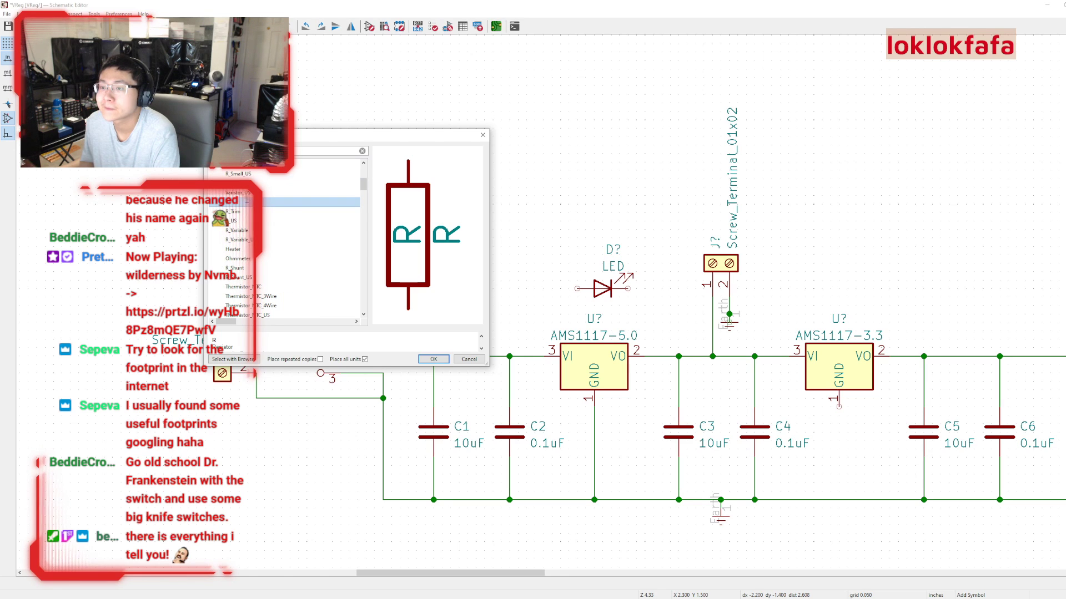
pyautogui.doubleClick(236, 202)
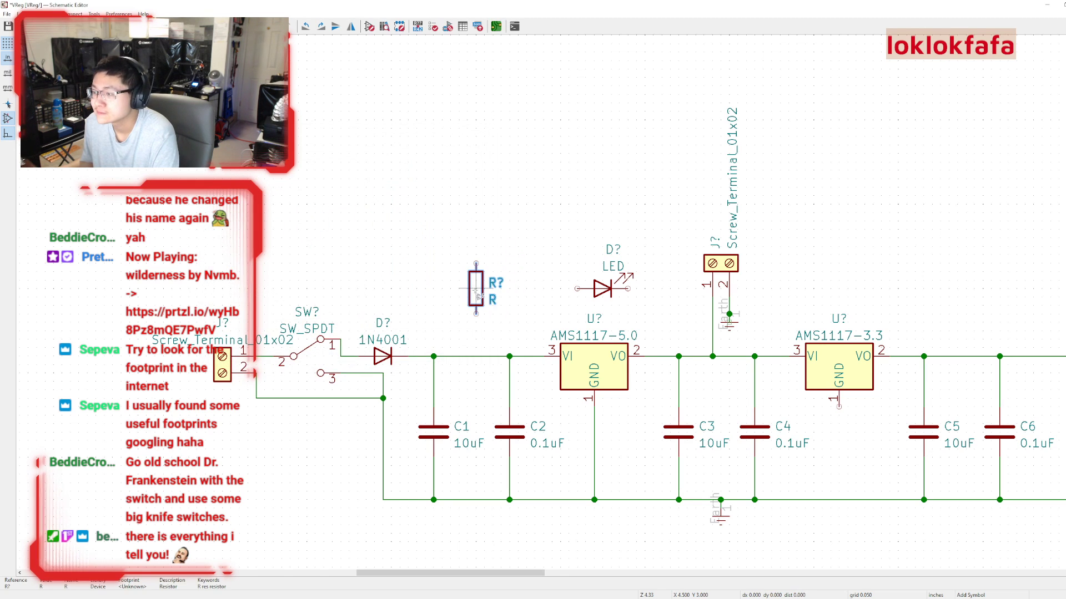
pyautogui.click(484, 297)
pyautogui.click(476, 293)
# Turn the resistor horizontal in line with the LED and set its reference to R1.
pyautogui.press('r')
pyautogui.moveTo(477, 293); pyautogui.dragTo(519, 292)
pyautogui.click(518, 258)
pyautogui.write('1')
pyautogui.press('Return')
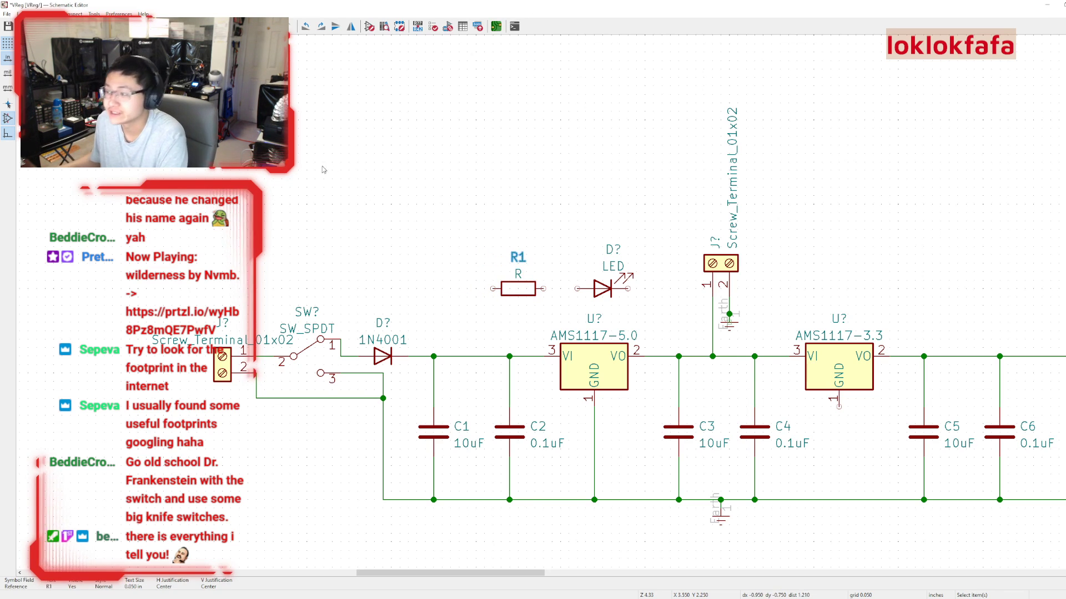
# Shift R1 and the LED closer together, centred above the AMS1117-5.0 regulator.
pyautogui.click(517, 292)
pyautogui.click(612, 294)
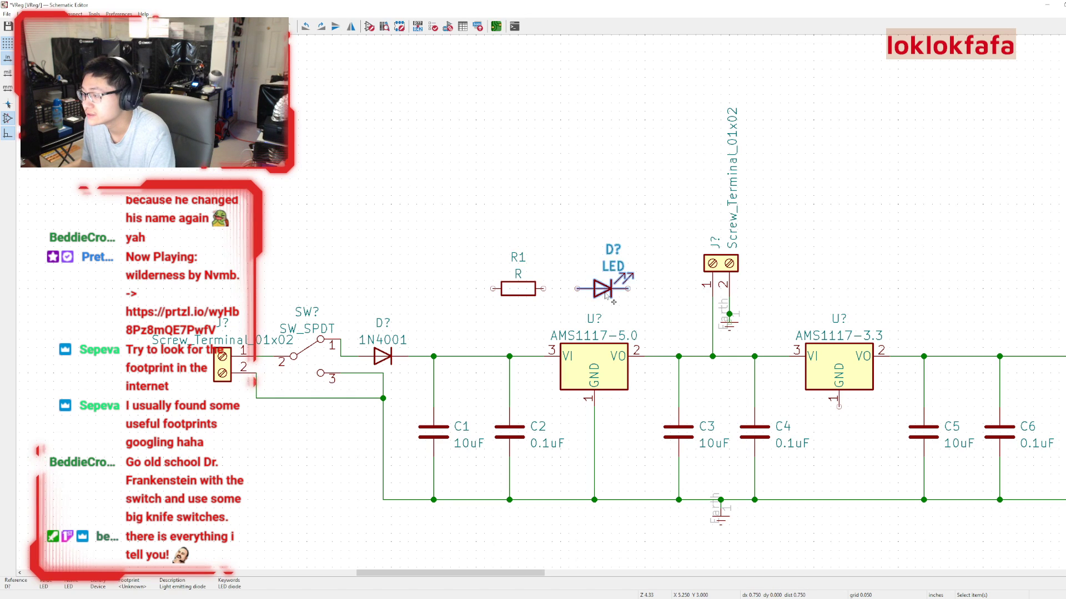
pyautogui.keyDown('shift'); pyautogui.click(519, 290); pyautogui.keyUp('shift')
pyautogui.moveTo(520, 293); pyautogui.dragTo(560, 293)
pyautogui.click(644, 289)
pyautogui.moveTo(644, 290); pyautogui.dragTo(627, 289)
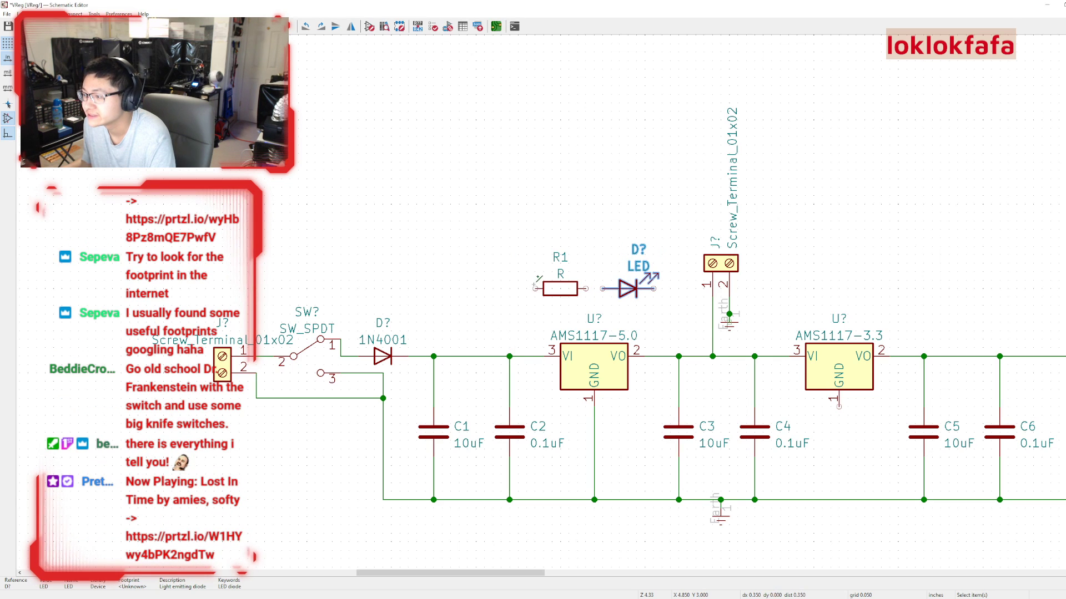
# Wire the free end of R1 down to the AMS1117-5.0 input rail above C2.
pyautogui.press('w')
pyautogui.click(510, 356)
pyautogui.press('Escape')
# Wire the LED's cathode to a duplicated Earth symbol and line up the upper screw terminal's Earth symbol with it.
pyautogui.press('w')
pyautogui.click(732, 332)
pyautogui.hotkey('ctrl', 'd')
pyautogui.click(681, 330)
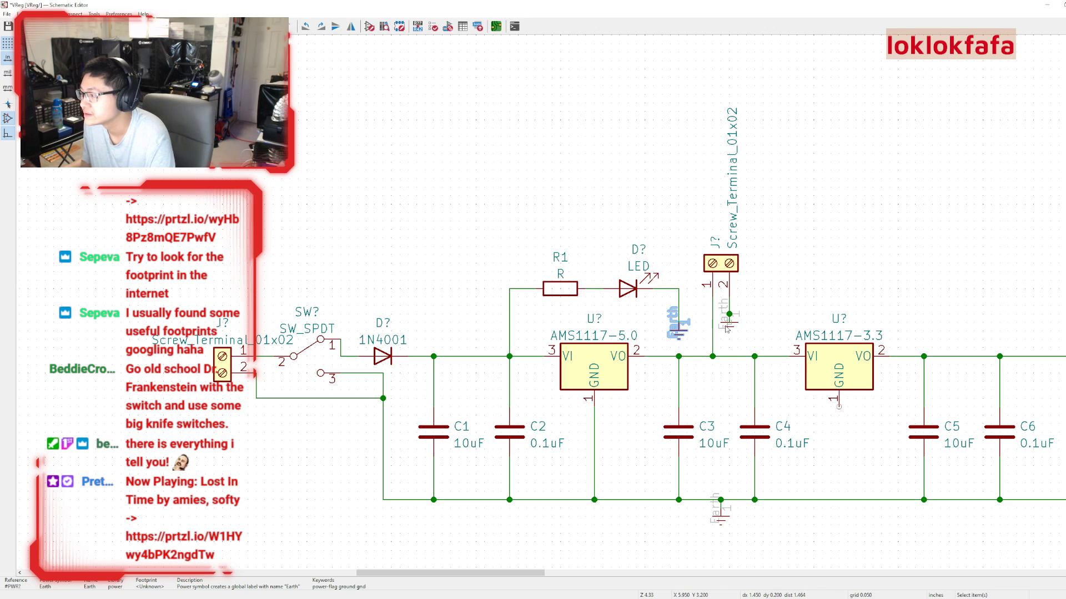
pyautogui.click(732, 323)
pyautogui.click(736, 335)
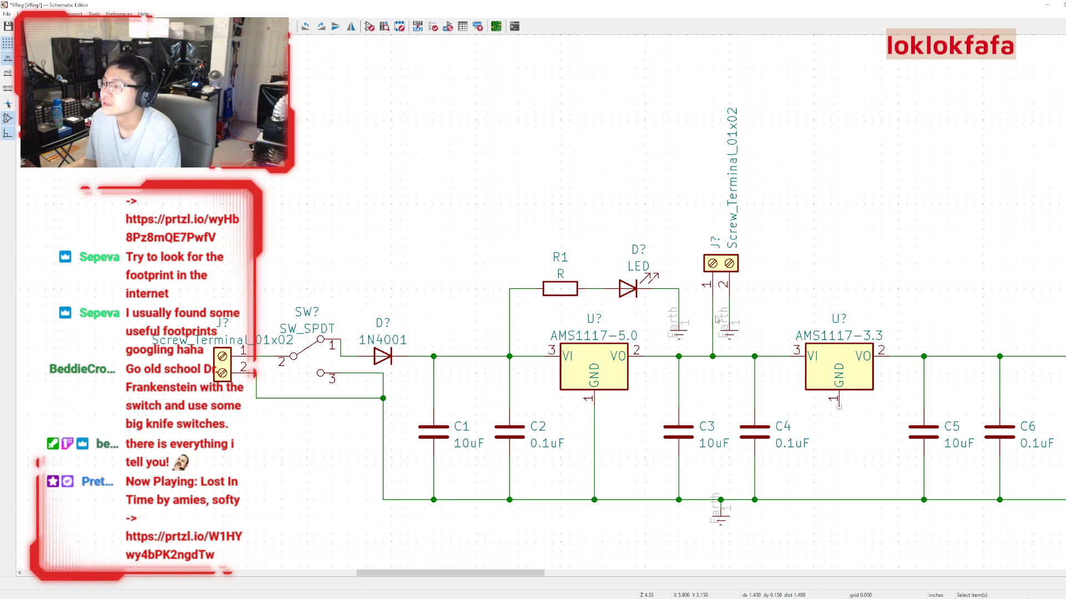
pyautogui.keyDown('ctrl'); pyautogui.hscroll(3, 682, 311); pyautogui.keyUp('ctrl')
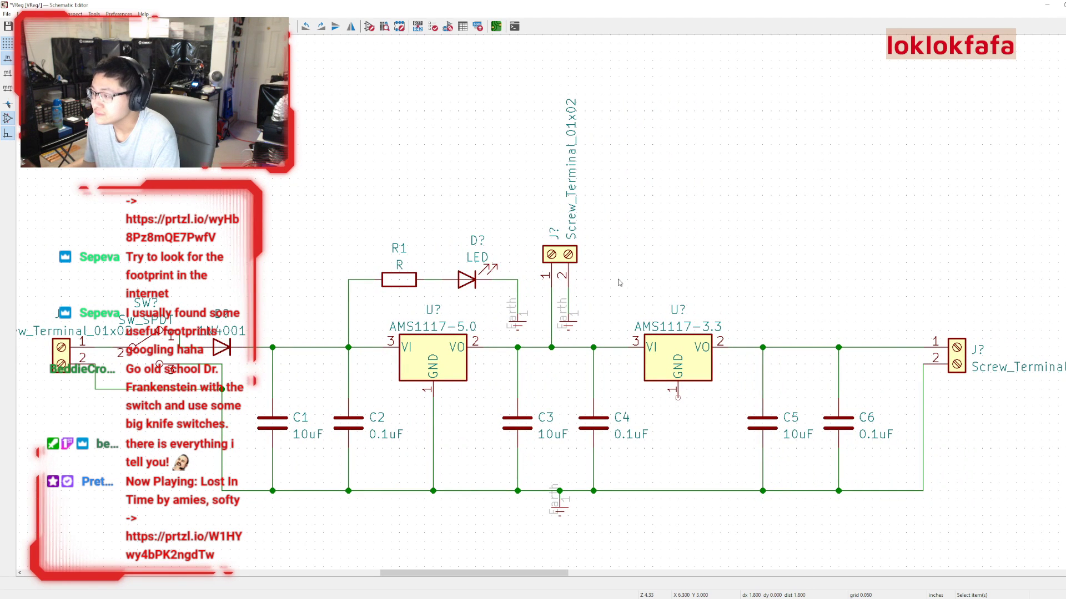
pyautogui.click(550, 256)
pyautogui.click(631, 256)
pyautogui.scroll(-1, 582, 203)
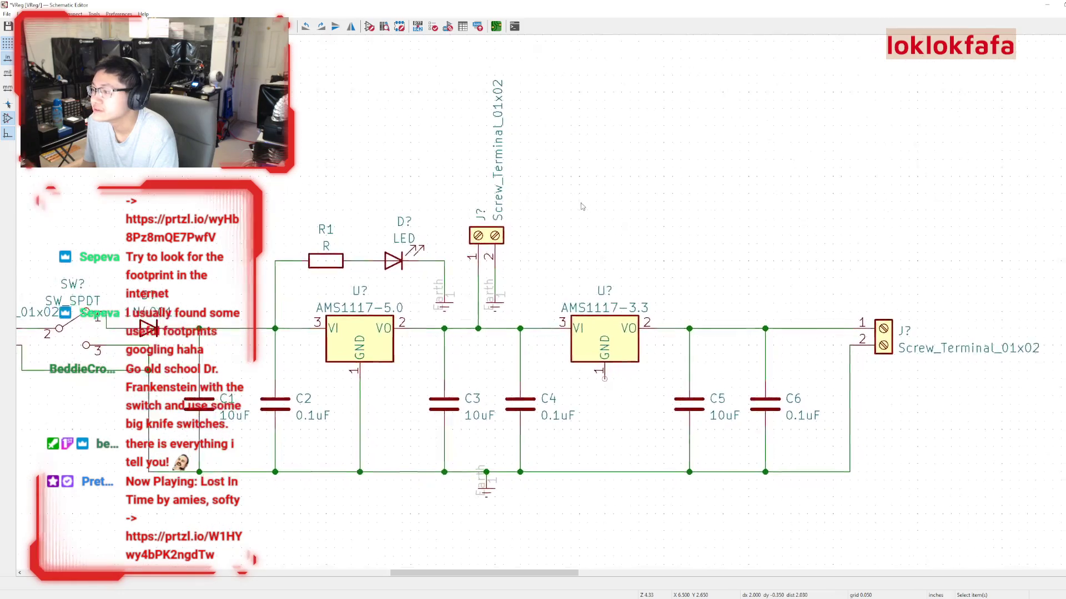
pyautogui.scroll(1, 321, 264)
# Copy the SPDT switch and paste the duplicate above the output wire near C6.
pyautogui.scroll(-3, 321, 264)
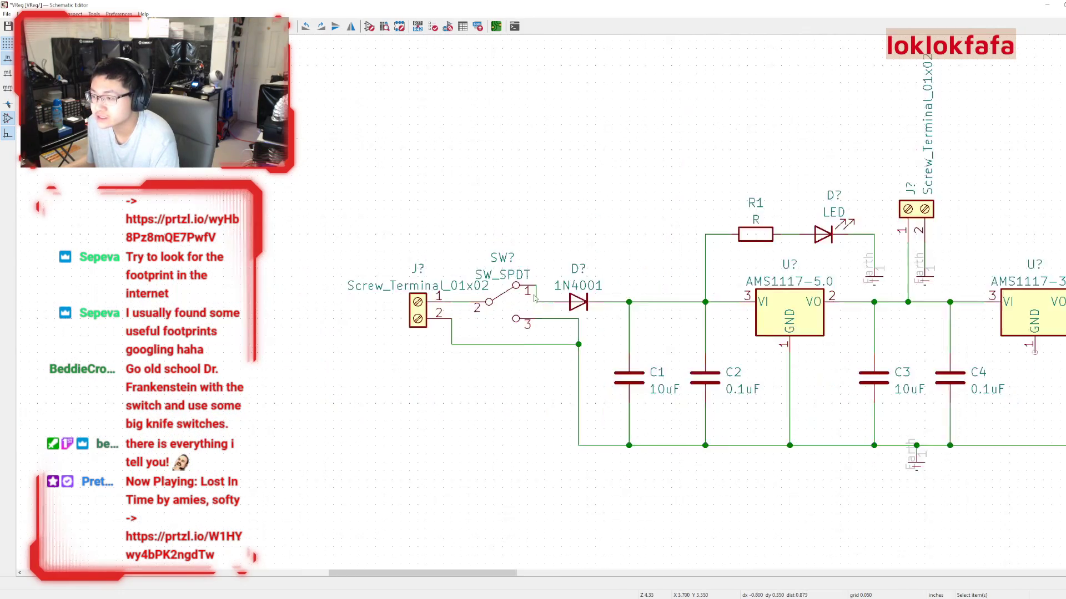
pyautogui.scroll(2, 441, 287)
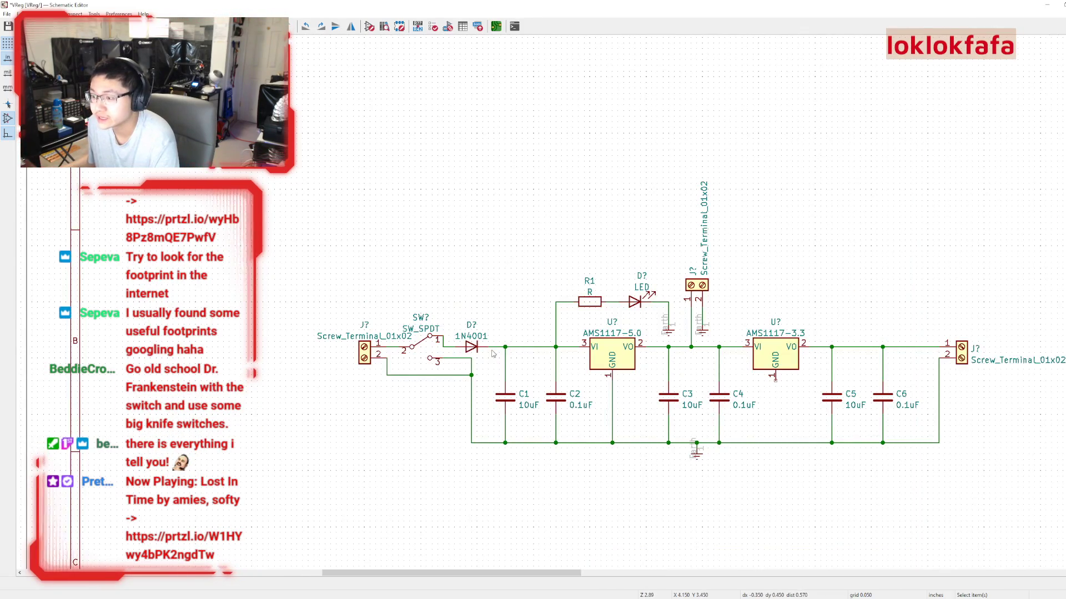
pyautogui.click(341, 319)
pyautogui.hotkey('ctrl', 'c')
pyautogui.hotkey('ctrl', 'v')
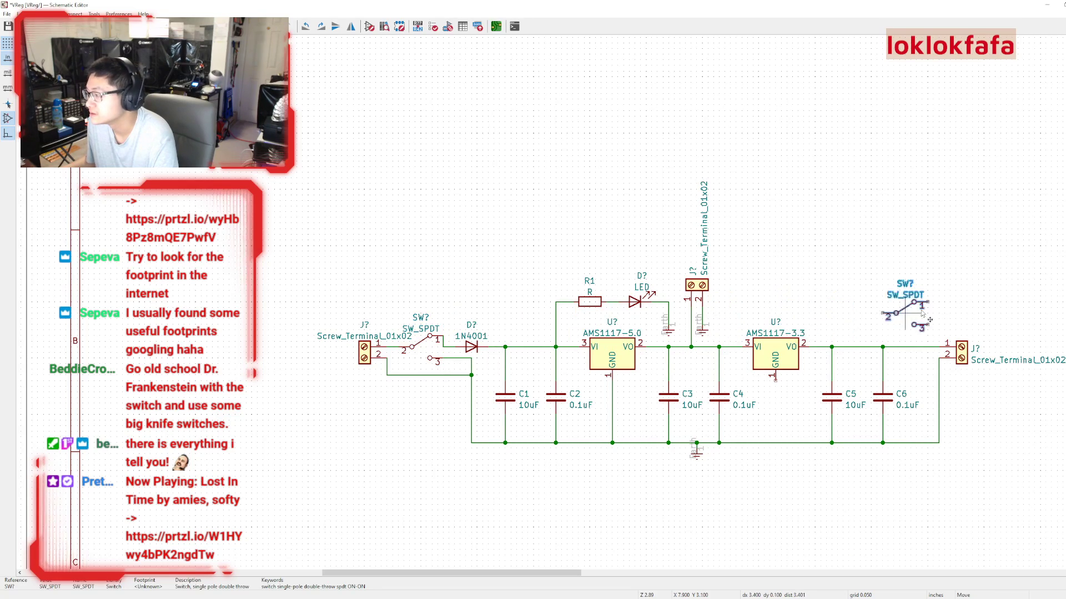
pyautogui.click(918, 302)
# Move the output screw terminal farther away from C6 and delete the slanted wire on its pin 2.
pyautogui.moveTo(1015, 313); pyautogui.dragTo(666, 304, button='middle')
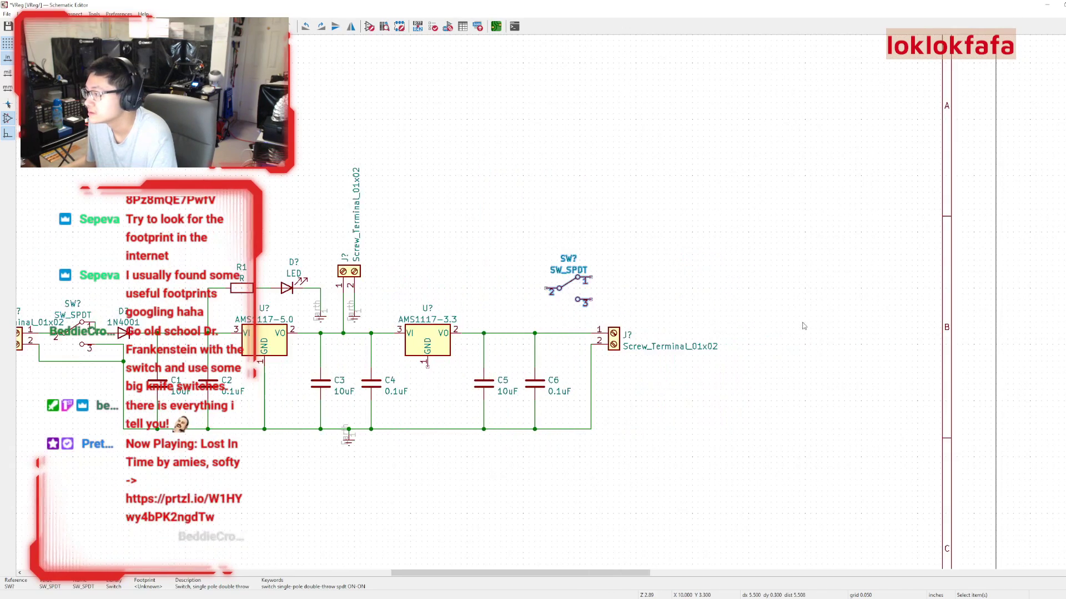
pyautogui.scroll(2, 479, 328)
pyautogui.moveTo(478, 327); pyautogui.dragTo(565, 344)
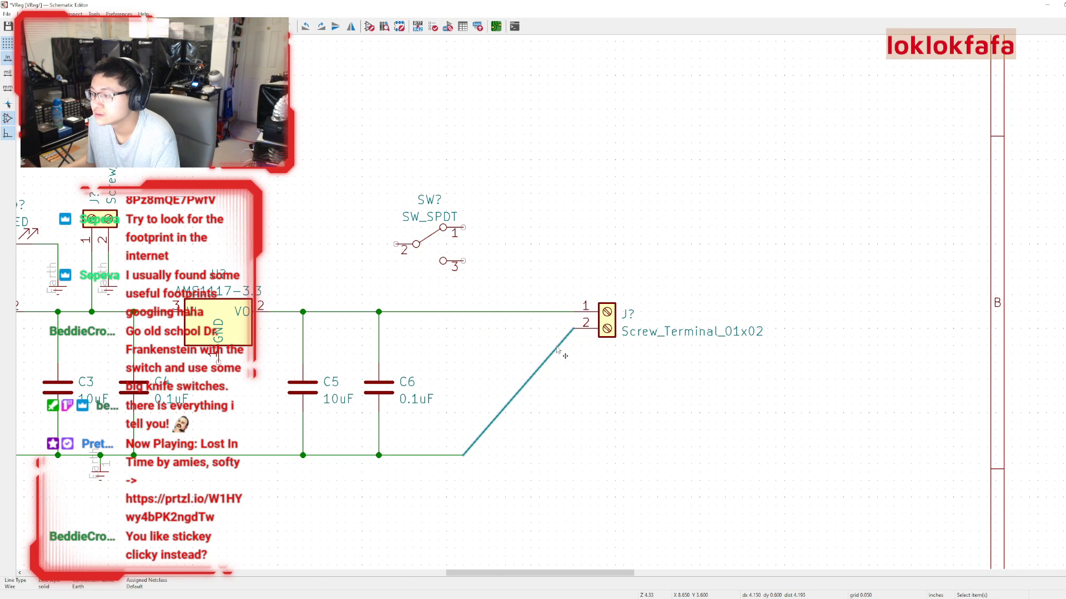
pyautogui.press('Delete')
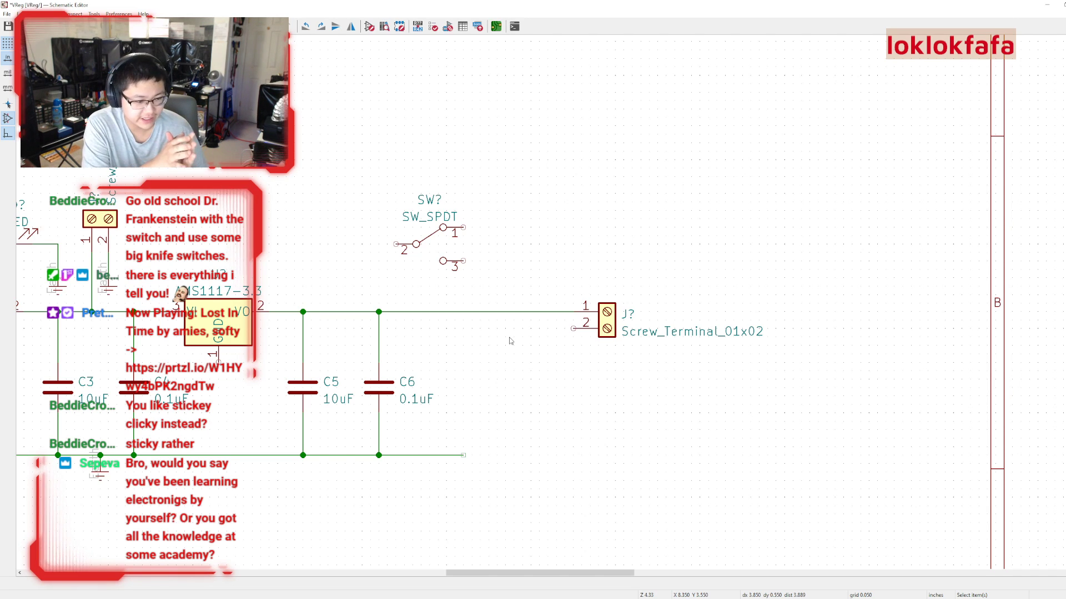
# Save the schematic and delete the wire between C6 and pin 1 of the output screw terminal.
pyautogui.hotkey('ctrl', 's')
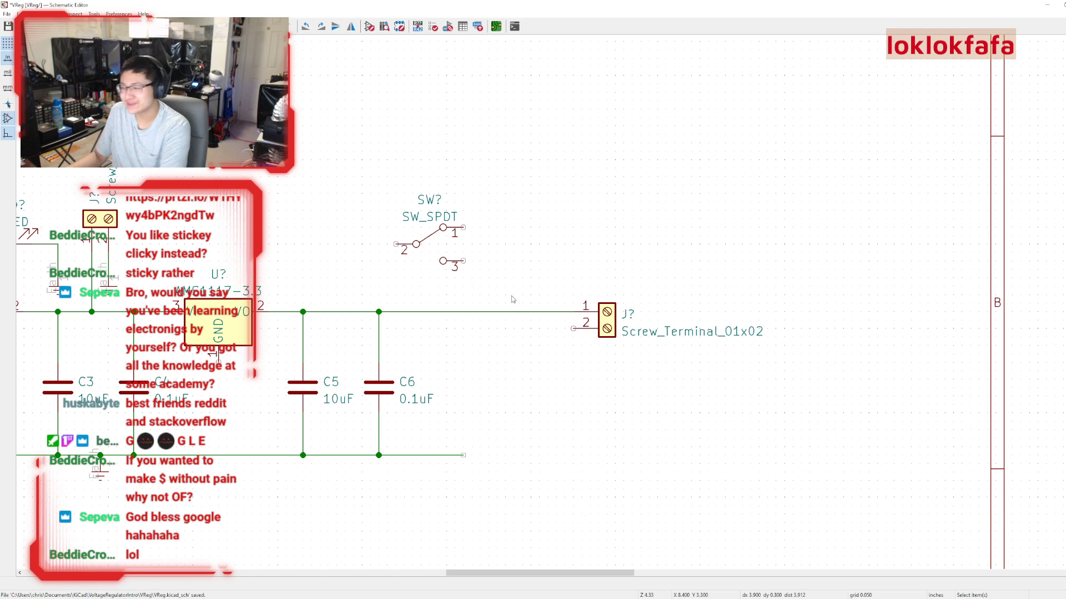
pyautogui.click(511, 312)
pyautogui.press('Delete')
# Move the copied SPDT switch into the gap between C6 and the output screw terminal and rotate it 180 degrees.
pyautogui.press('m')
pyautogui.click(497, 316)
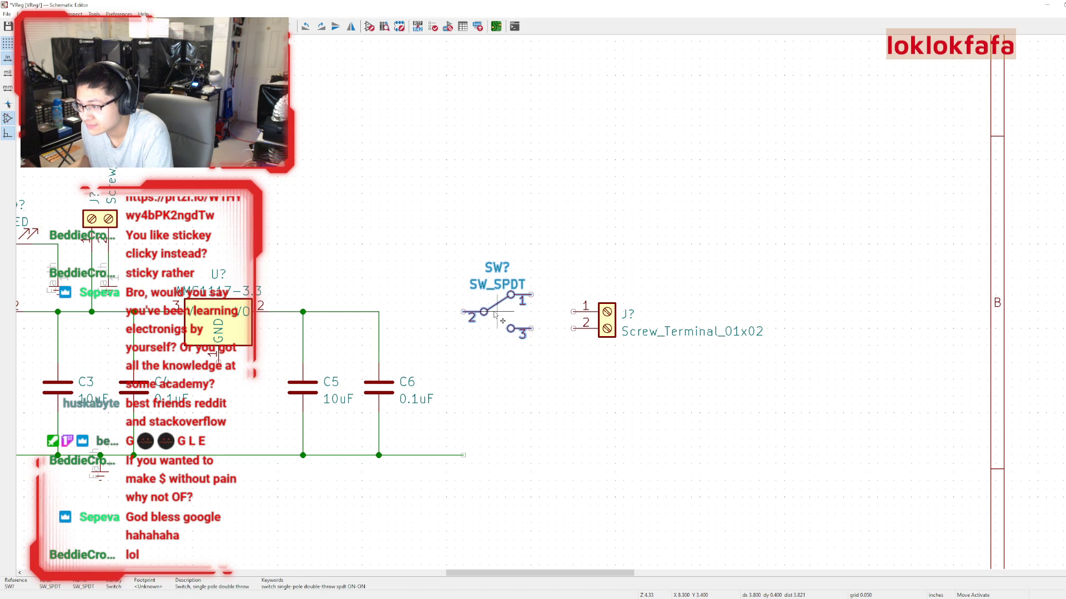
pyautogui.moveTo(497, 314); pyautogui.dragTo(492, 314)
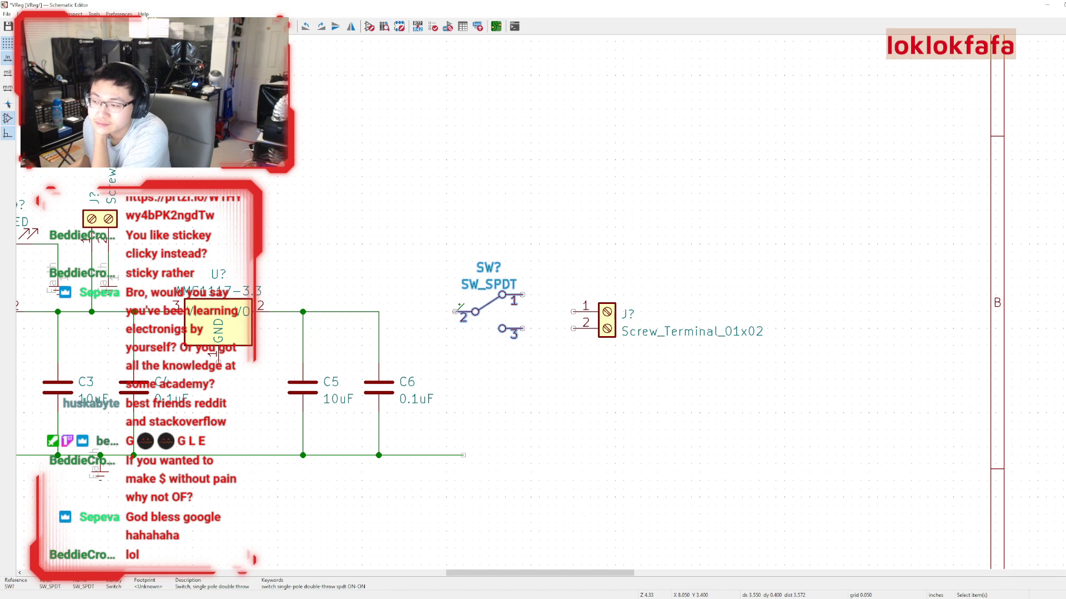
pyautogui.press('r')
pyautogui.press('r')
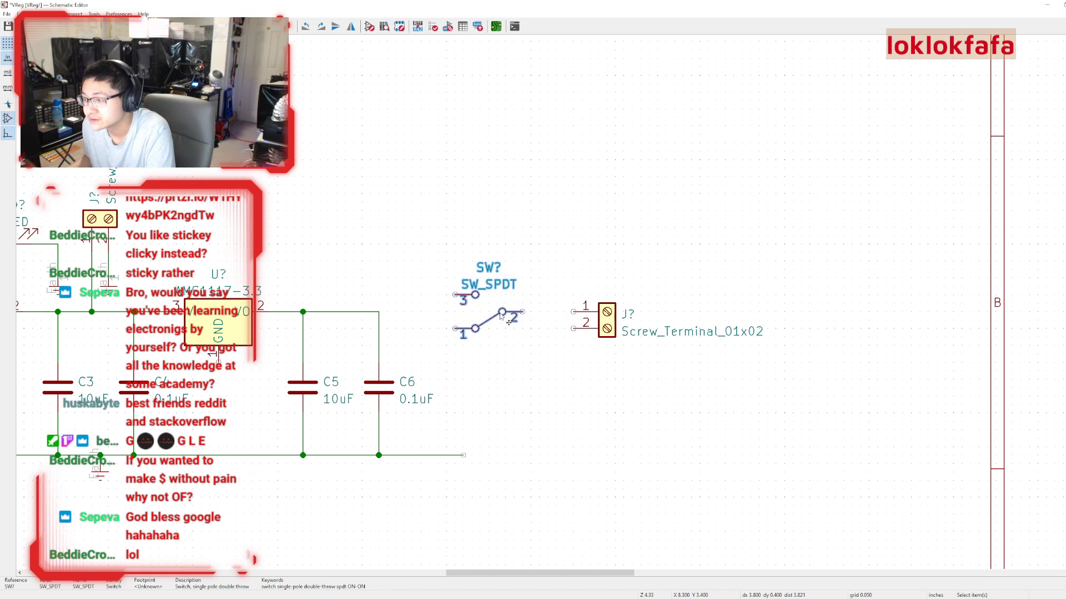
# Nudge the output SPDT switch toward the screw terminal and mirror it horizontally so pin 2 faces C6.
pyautogui.moveTo(465, 313); pyautogui.dragTo(495, 314)
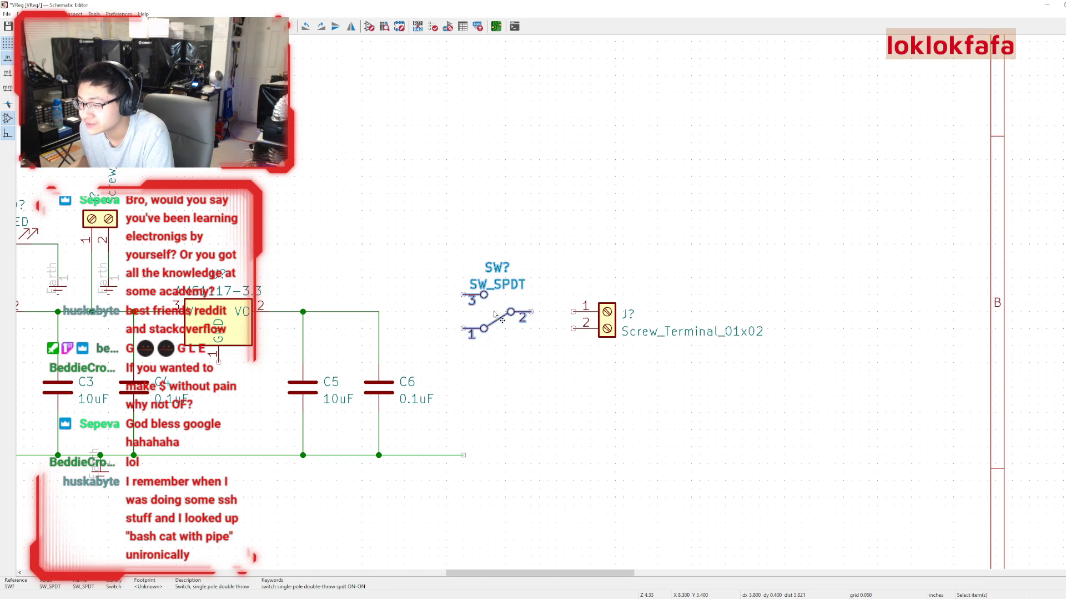
pyautogui.click(391, 314)
pyautogui.click(403, 314)
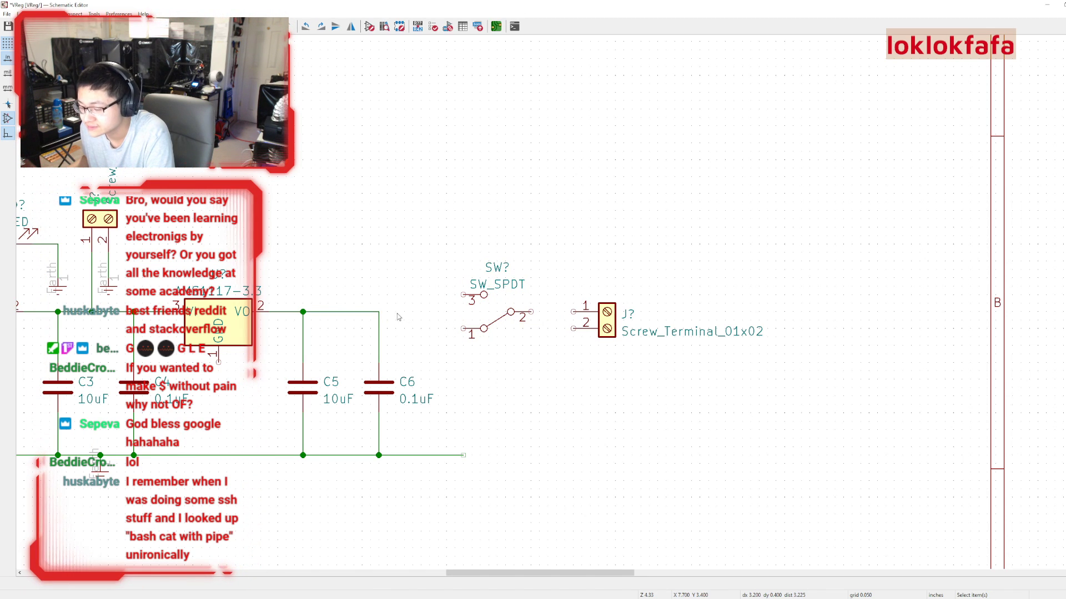
pyautogui.moveTo(375, 286); pyautogui.dragTo(687, 305, button='middle')
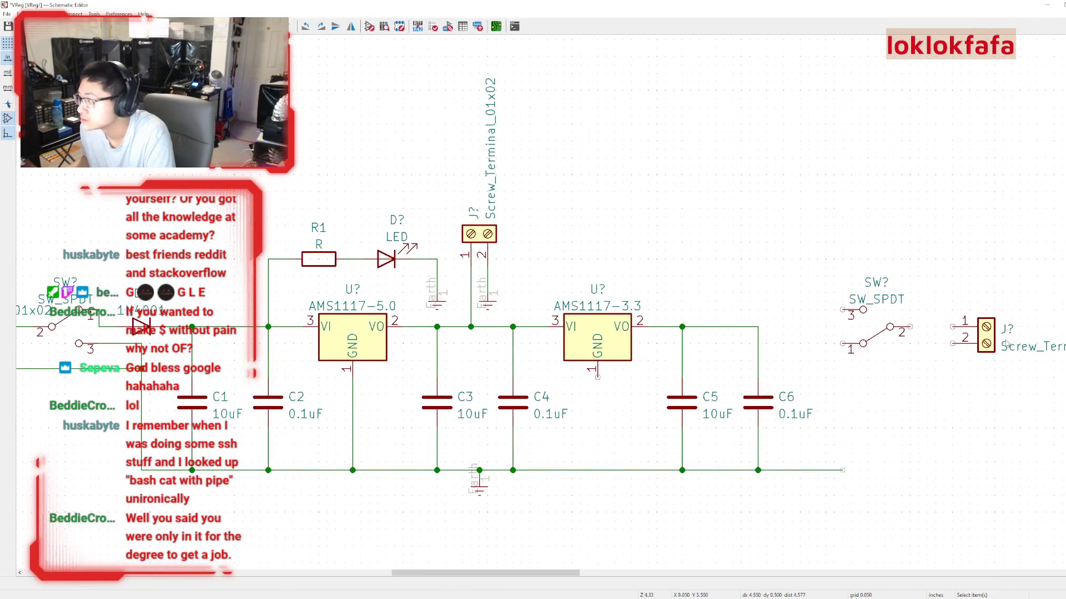
pyautogui.click(880, 341)
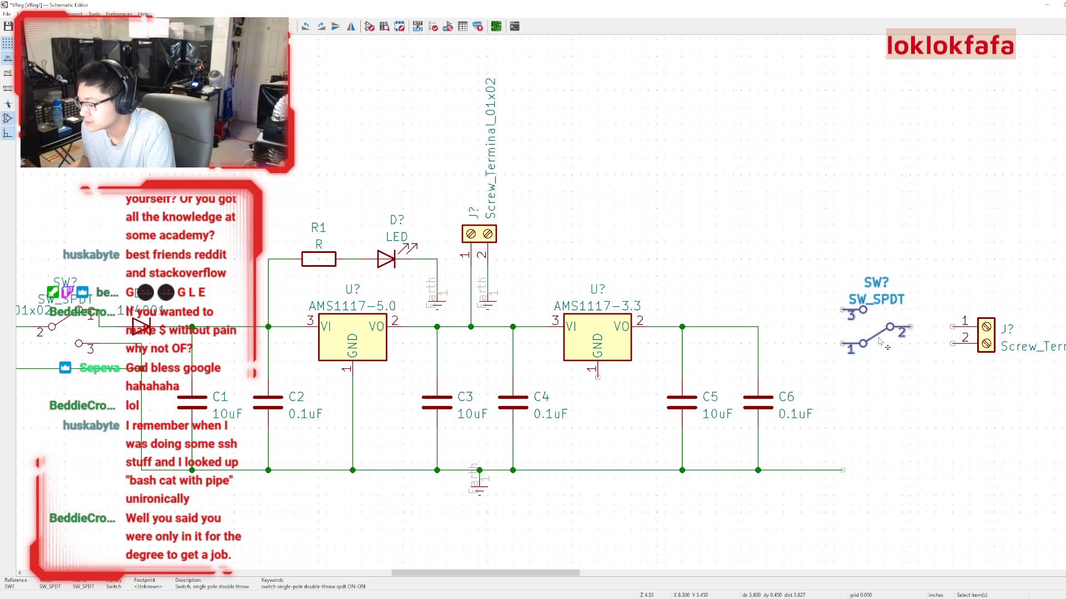
pyautogui.press('y')
pyautogui.press('r')
pyautogui.press('r')
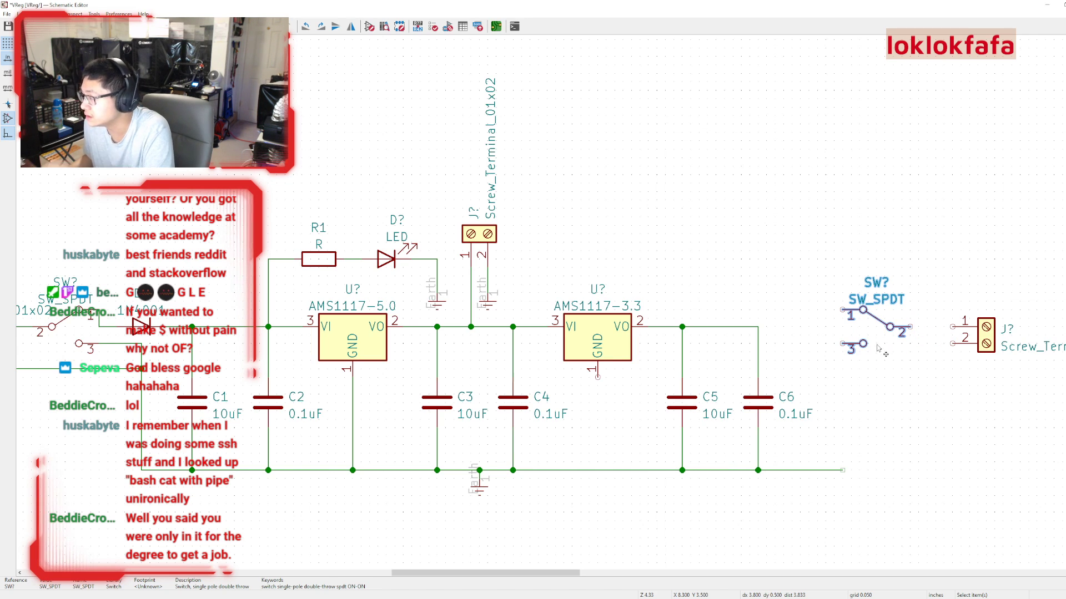
pyautogui.press('x')
pyautogui.click(867, 353)
# Wire the output switch's pin 1 to pin 1 of the screw terminal and its pin 2 to the output node at C6.
pyautogui.moveTo(850, 345); pyautogui.dragTo(783, 356, button='middle')
pyautogui.press('w')
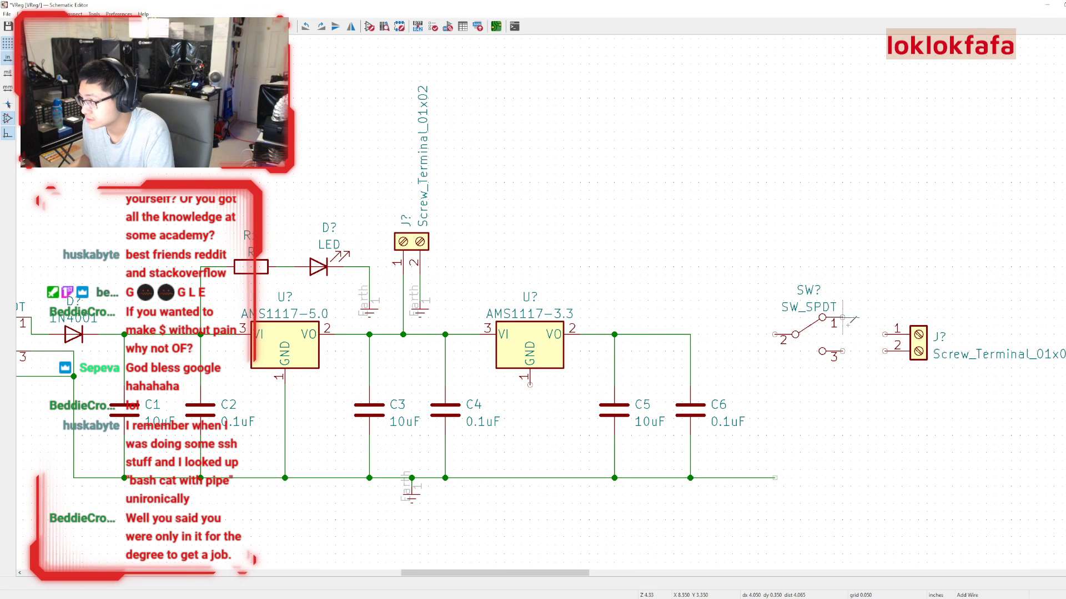
pyautogui.click(883, 335)
pyautogui.click(775, 335)
pyautogui.click(690, 335)
pyautogui.press('Escape')
# Wire the output switch's pin 3 to pin 2 of the screw terminal and extend the ground rail up to that wire.
pyautogui.click(842, 352)
pyautogui.click(885, 351)
pyautogui.press('w')
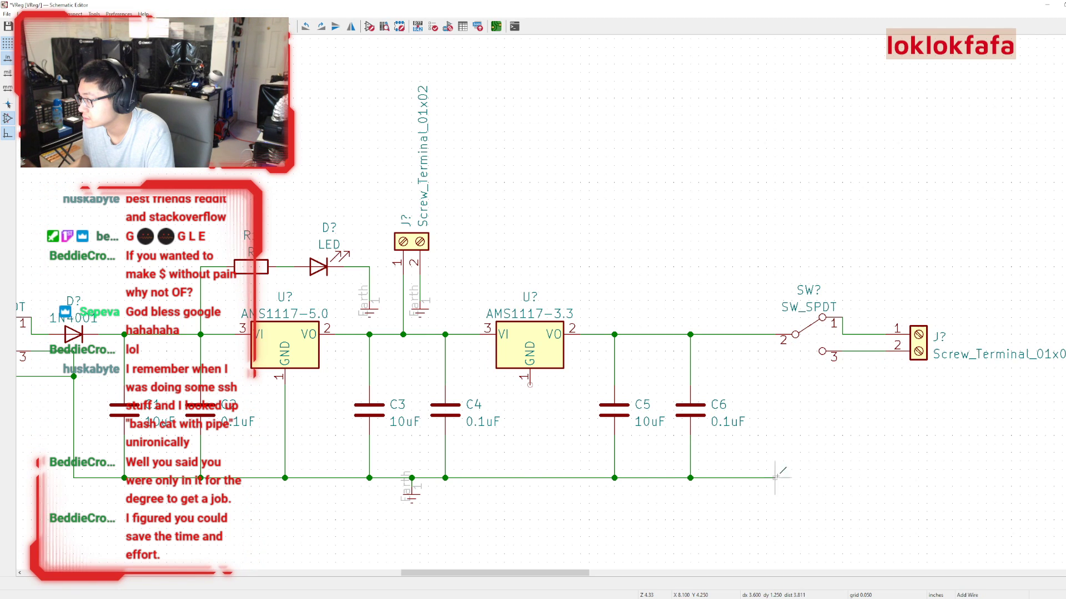
pyautogui.click(867, 351)
# Delete the wires on pin 3 of both the output and the input SPDT switches, leaving those pins unconnected.
pyautogui.moveTo(898, 378); pyautogui.dragTo(979, 389, button='middle')
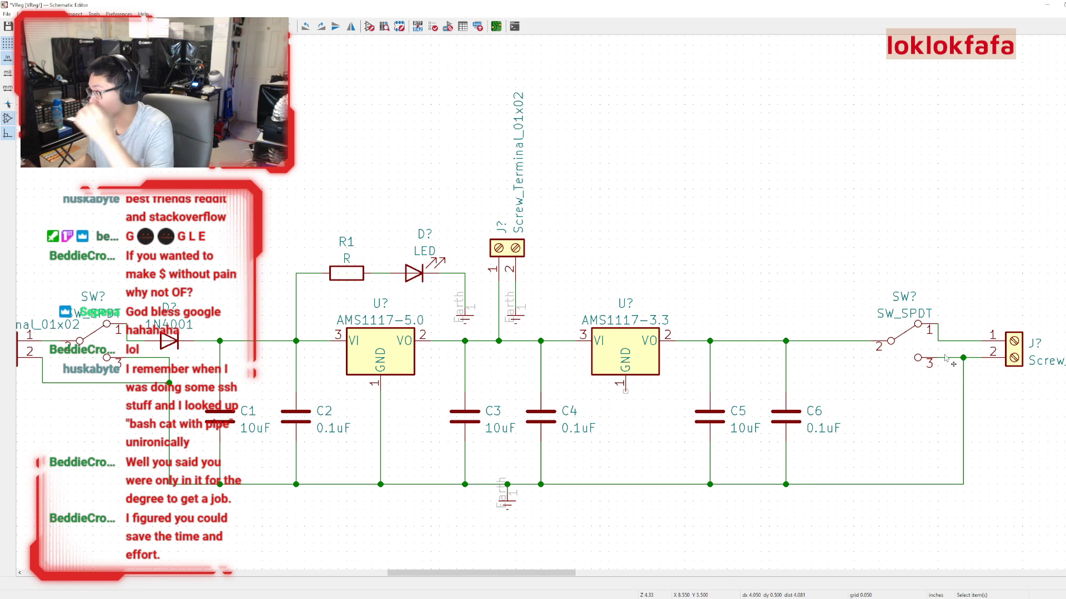
pyautogui.click(947, 359)
pyautogui.press('Delete')
pyautogui.moveTo(861, 393); pyautogui.dragTo(976, 374, button='middle')
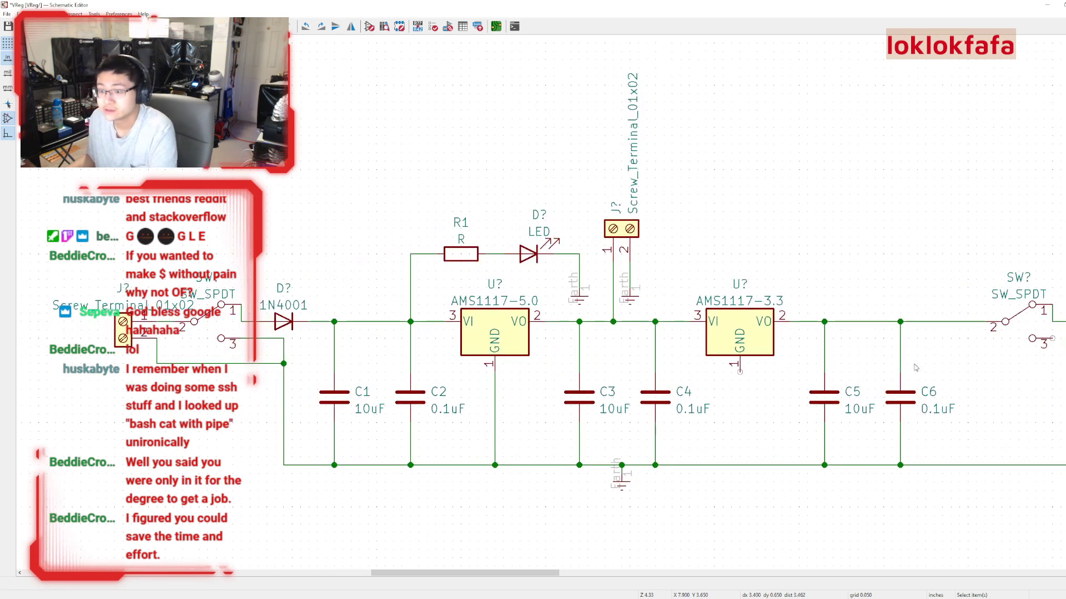
pyautogui.click(259, 338)
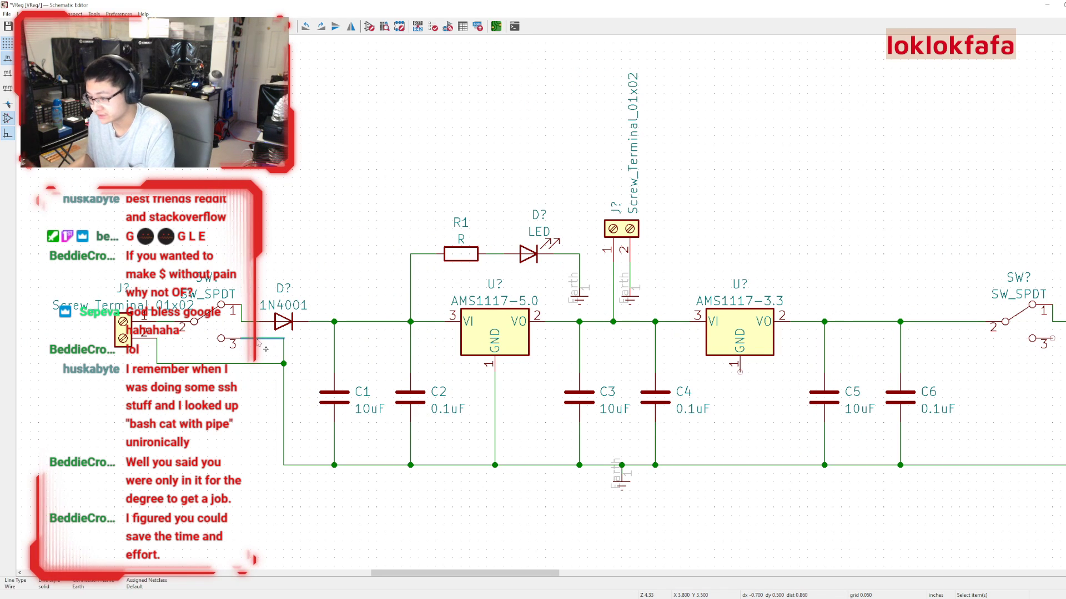
pyautogui.press('Delete')
pyautogui.click(283, 353)
pyautogui.press('Delete')
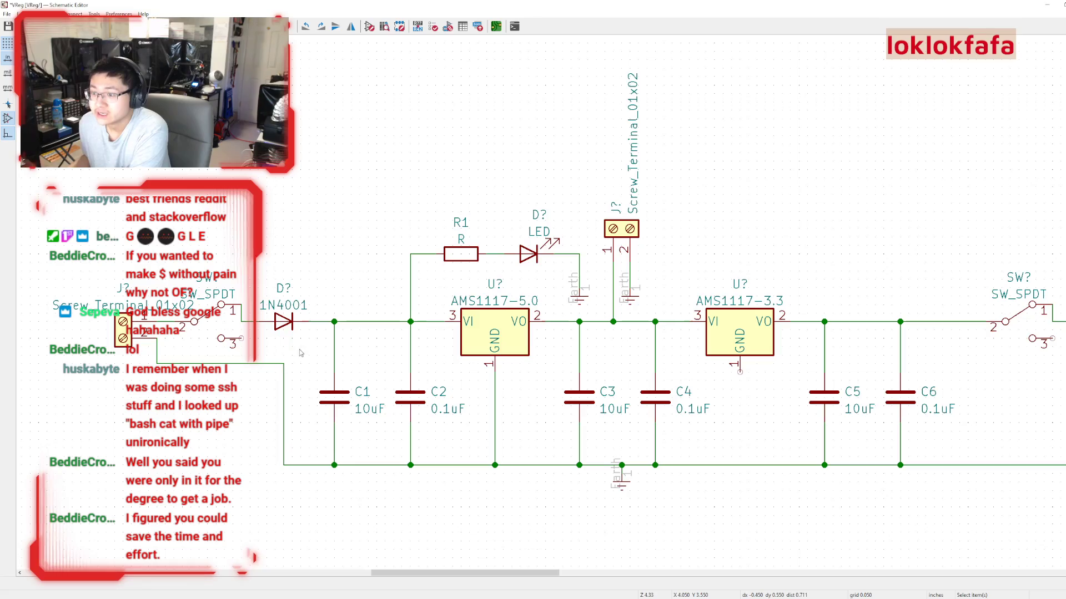
# Move the output switch, screw terminal and their wires closer to C6 and save the schematic.
pyautogui.moveTo(319, 356); pyautogui.dragTo(366, 376, button='middle')
pyautogui.scroll(-3, 366, 376)
pyautogui.scroll(3, 544, 302)
pyautogui.scroll(-4, 545, 302)
pyautogui.scroll(2, 515, 326)
pyautogui.scroll(2, 515, 325)
pyautogui.moveTo(528, 214); pyautogui.dragTo(848, 467)
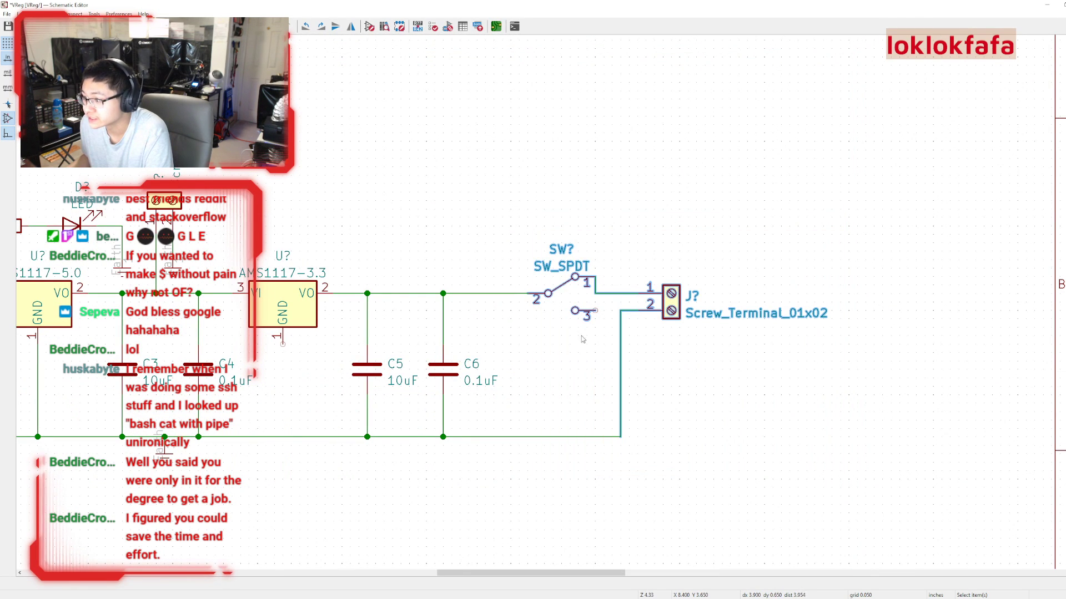
pyautogui.moveTo(575, 289); pyautogui.dragTo(531, 300)
pyautogui.click(760, 400)
pyautogui.moveTo(654, 383); pyautogui.dragTo(727, 388, button='middle')
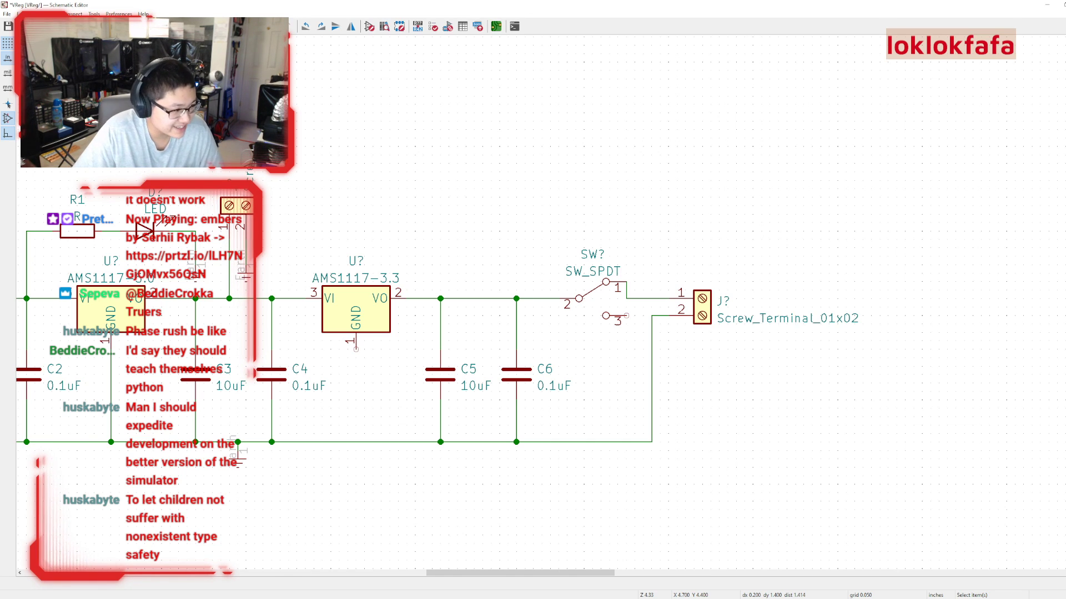
pyautogui.hotkey('ctrl', 's')
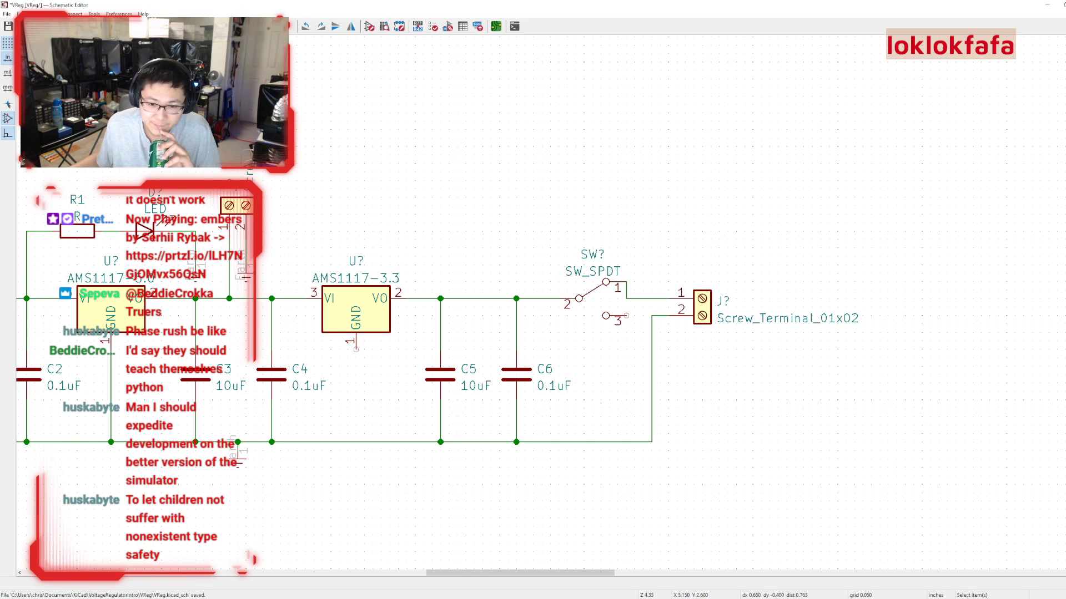
# Set the value of resistor R1 to 10k.
pyautogui.moveTo(542, 196); pyautogui.dragTo(873, 257, button='middle')
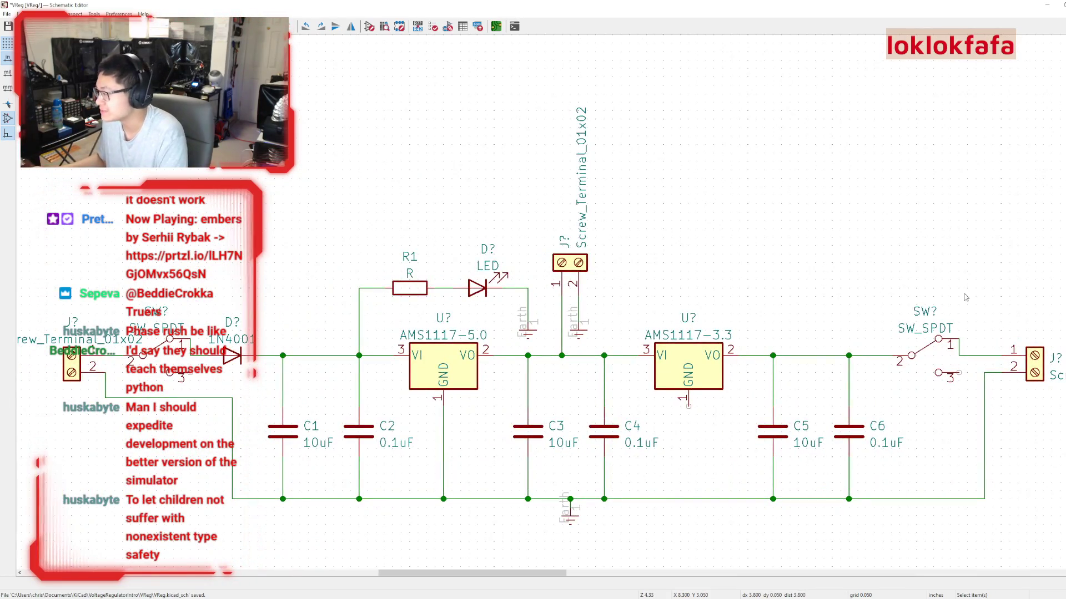
pyautogui.moveTo(882, 309); pyautogui.dragTo(777, 308, button='middle')
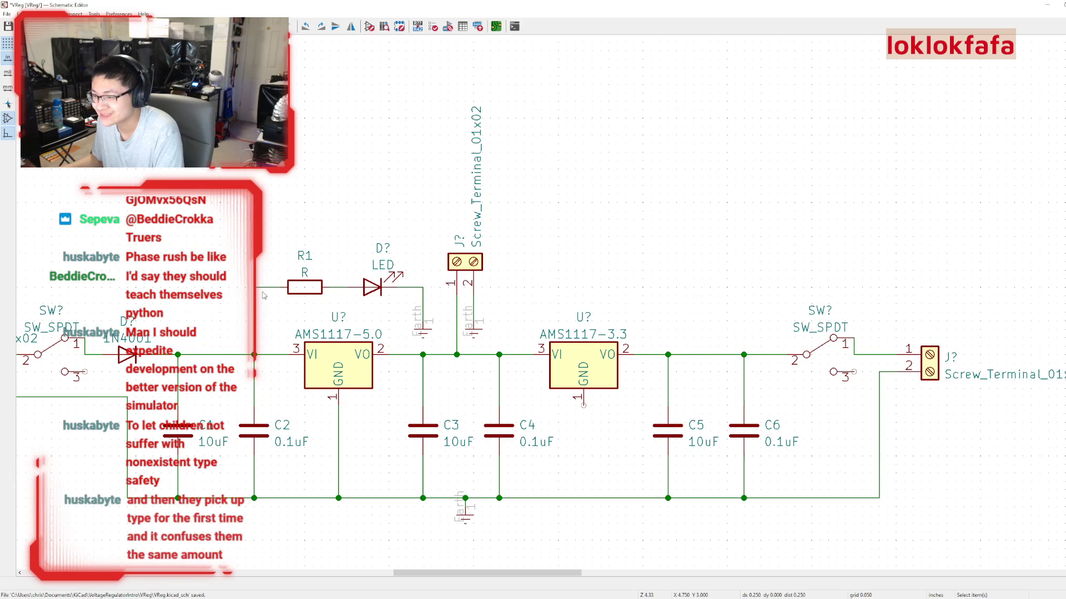
pyautogui.click(303, 289)
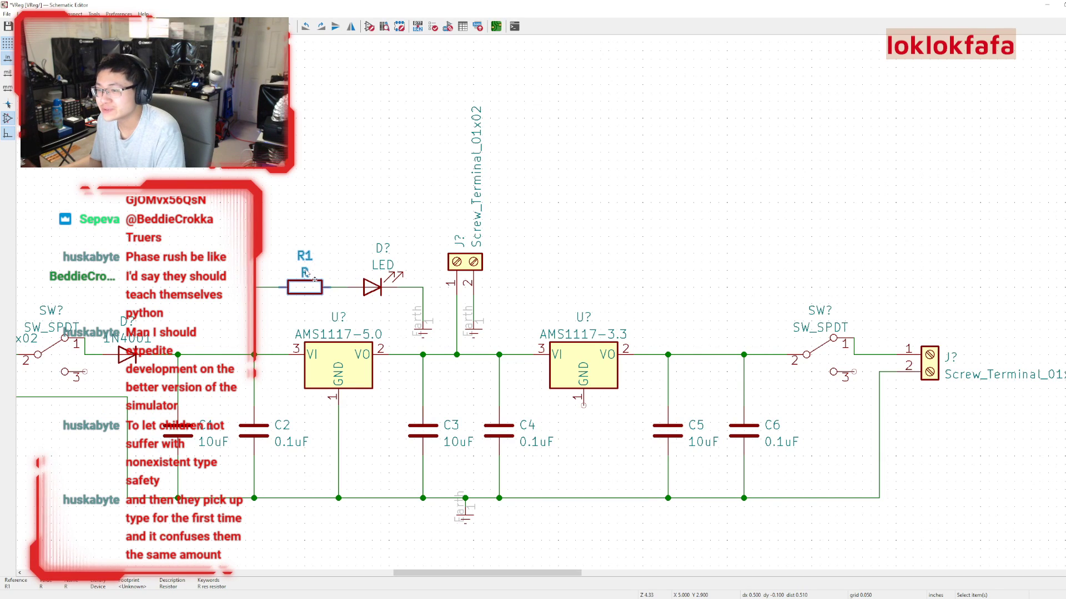
pyautogui.click(304, 273)
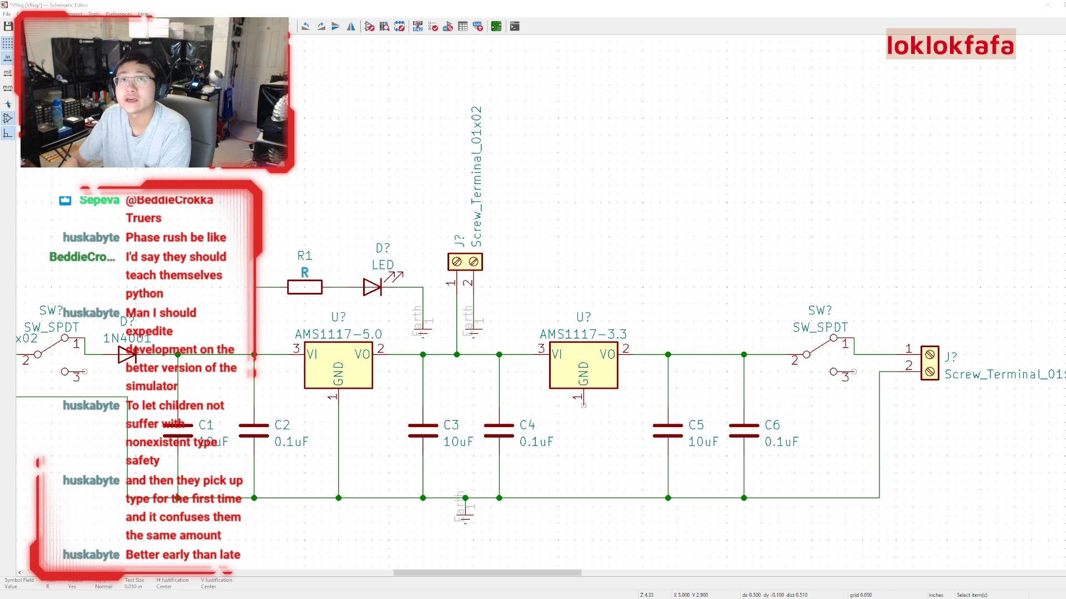
pyautogui.write('10k')
pyautogui.press('Return')
# Copy R1 together with its LED and place the pasted pair above the output screw terminal.
pyautogui.click(305, 287)
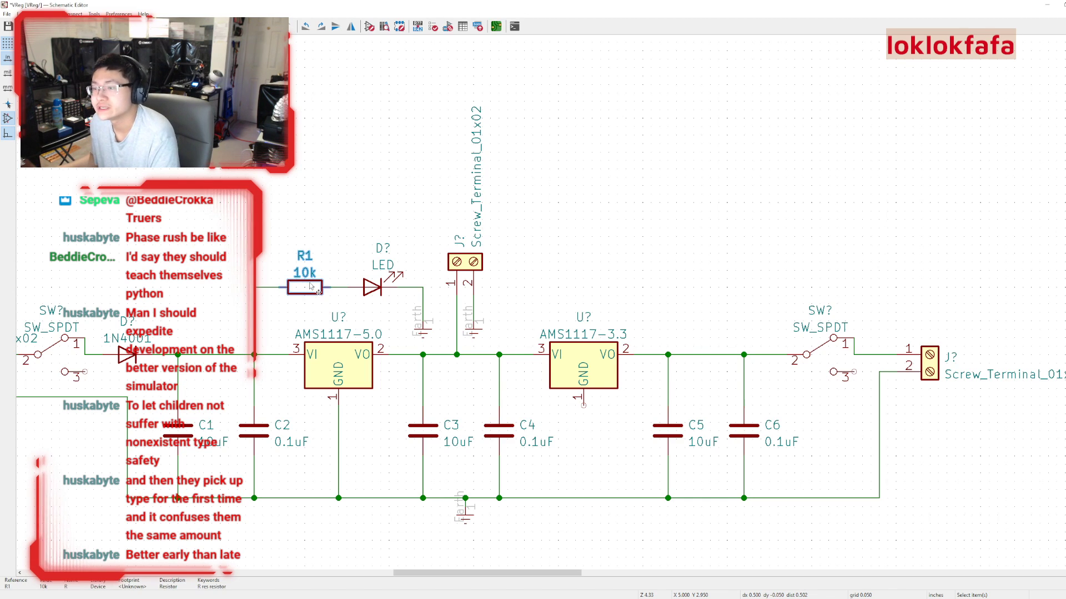
pyautogui.keyDown('shift'); pyautogui.click(365, 288); pyautogui.keyUp('shift')
pyautogui.hotkey('ctrl', 'c')
pyautogui.hotkey('ctrl', 'v')
pyautogui.click(741, 278)
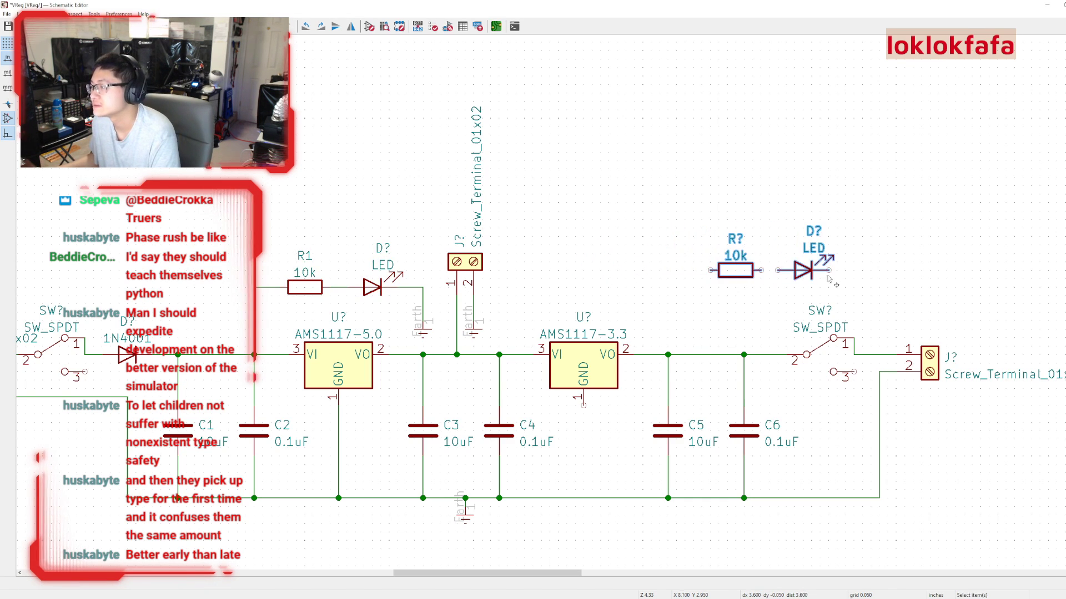
pyautogui.moveTo(870, 281); pyautogui.dragTo(667, 231)
pyautogui.moveTo(739, 269); pyautogui.dragTo(933, 277)
pyautogui.moveTo(837, 252); pyautogui.dragTo(663, 247, button='middle')
pyautogui.moveTo(754, 276)
pyautogui.mouseDown()
pyautogui.moveTo(602, 287)
pyautogui.moveTo(630, 300)
pyautogui.moveTo(750, 301)
pyautogui.mouseUp()
# Wire the copied 10k resistor to the output terminal's pin 1 line and to the copied LED.
pyautogui.press('w')
pyautogui.click(705, 350)
pyautogui.click(772, 299)
pyautogui.click(805, 300)
pyautogui.press('Escape')
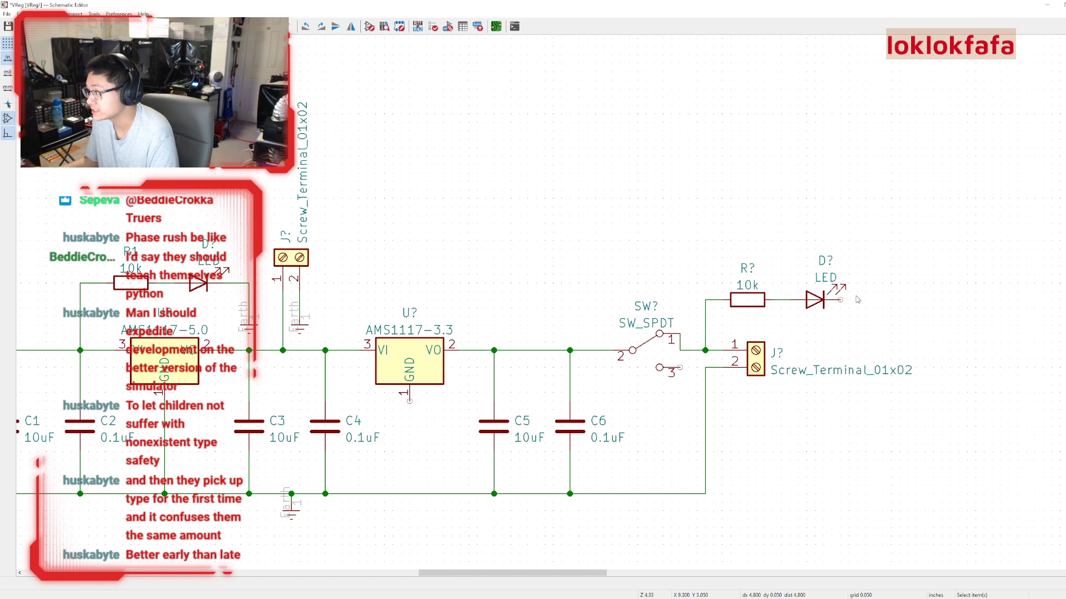
# Duplicate the Earth symbol and place it at the free end of the copied output LED.
pyautogui.click(292, 515)
pyautogui.hotkey('ctrl', 'd')
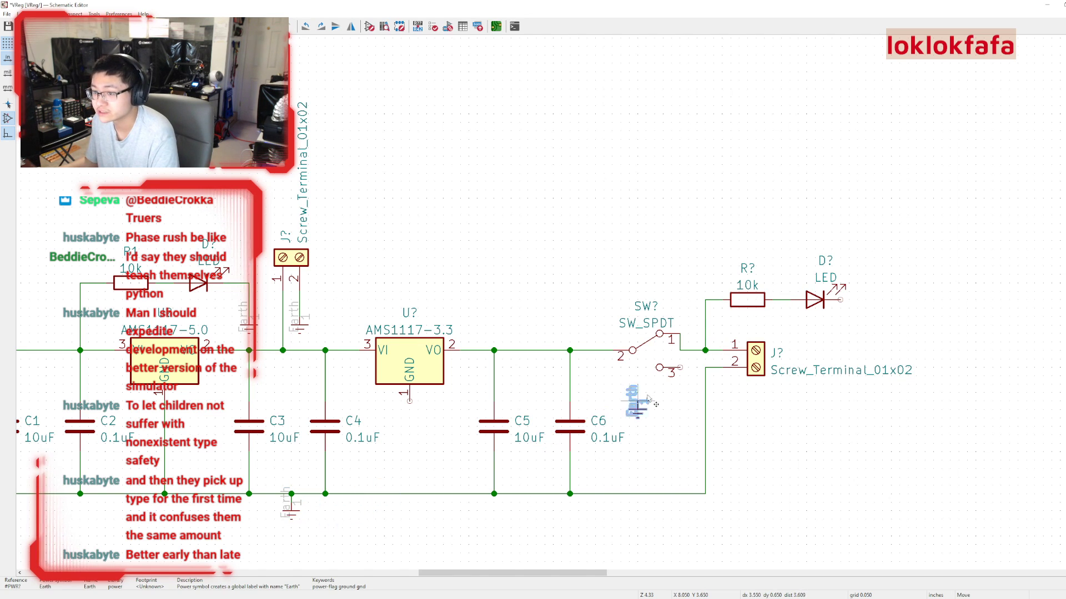
pyautogui.click(857, 317)
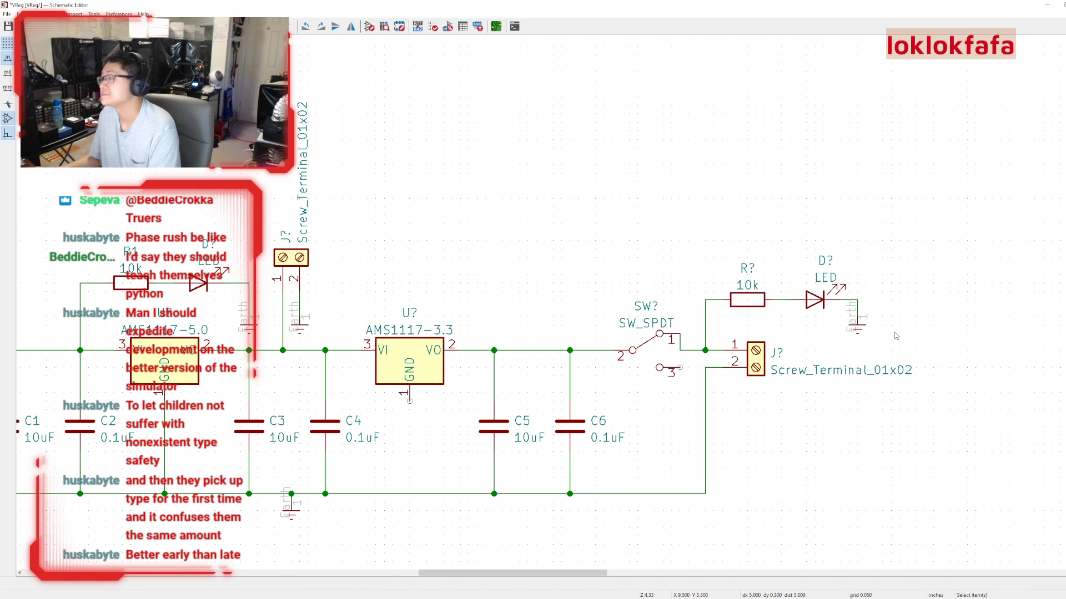
# Move the 5 V screw terminal up, away from the rail, and delete the wire on its pin 1.
pyautogui.moveTo(888, 333); pyautogui.dragTo(1038, 313, button='middle')
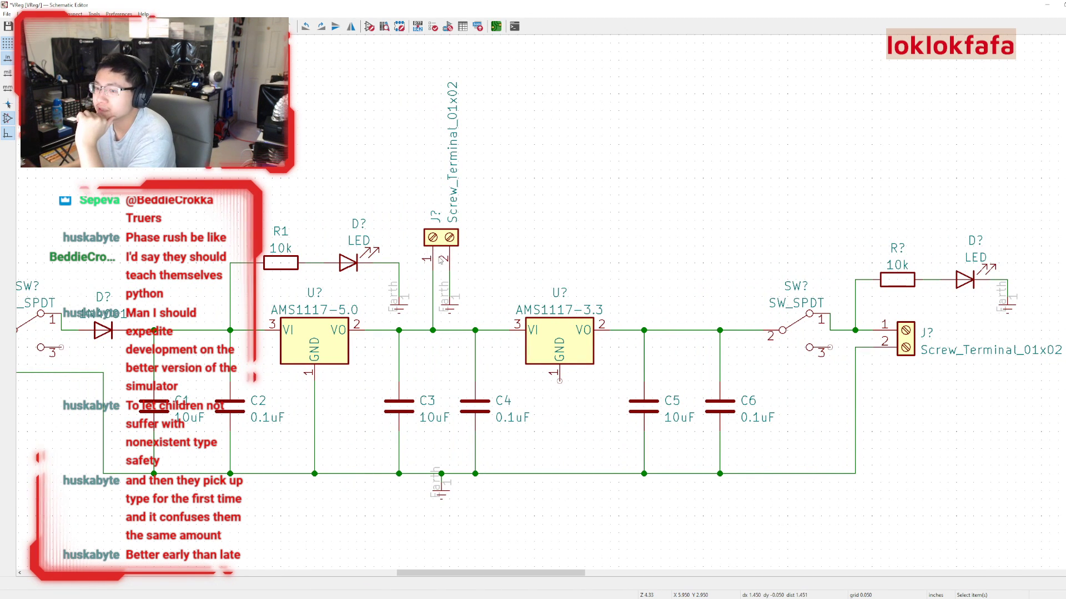
pyautogui.press('g')
pyautogui.click(444, 121)
pyautogui.click(433, 209)
pyautogui.press('Delete')
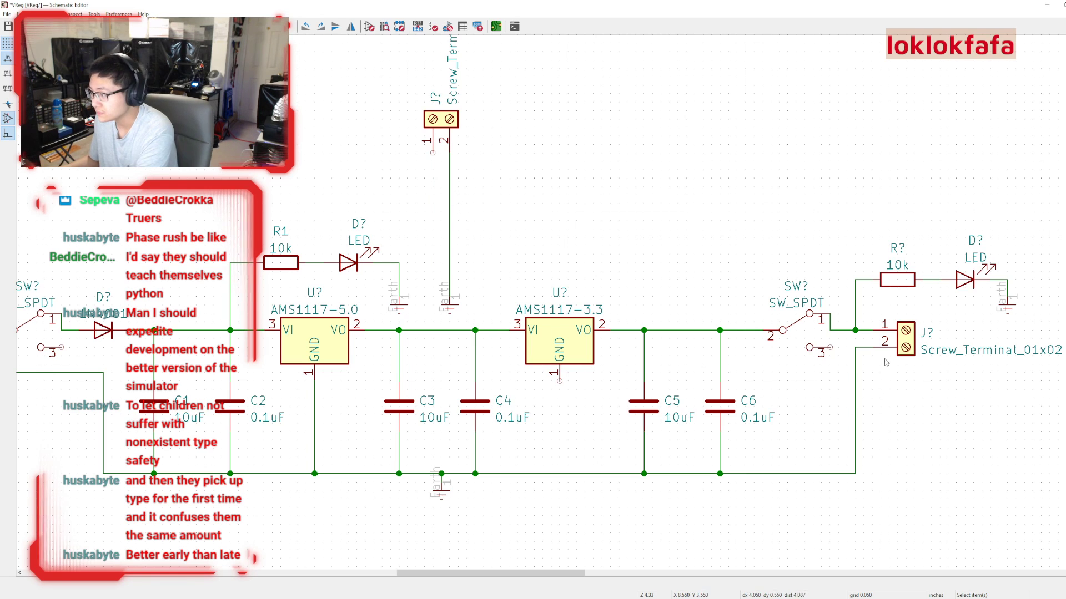
# Copy the output SPDT switch, paste it and rotate it so pin 2 points up, beside the 5 V terminal's wire.
pyautogui.click(797, 333)
pyautogui.hotkey('ctrl', 'v')
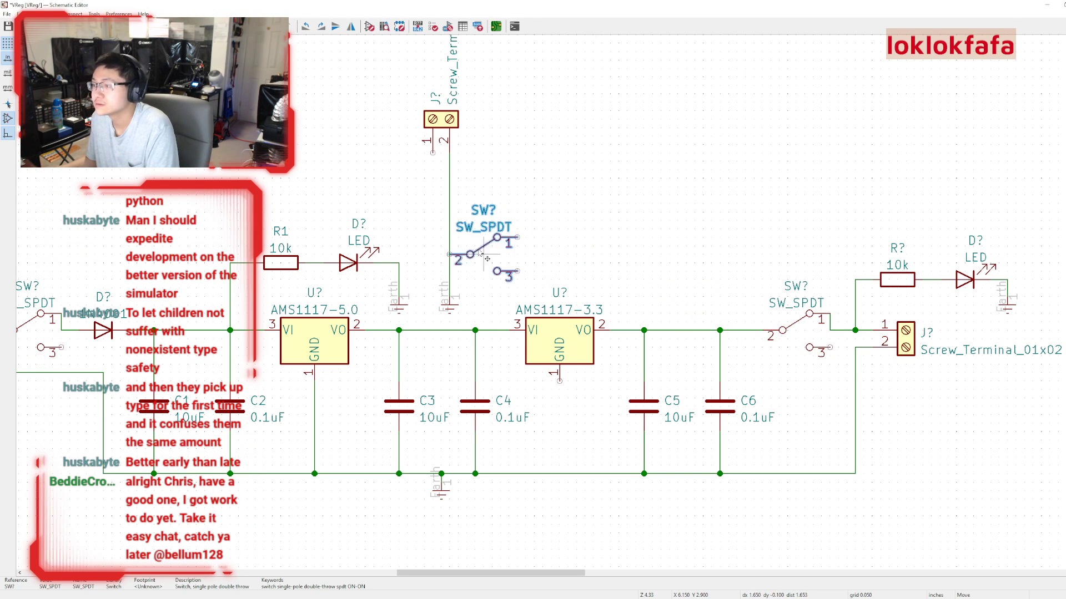
pyautogui.press('r')
pyautogui.press('r')
pyautogui.press('r')
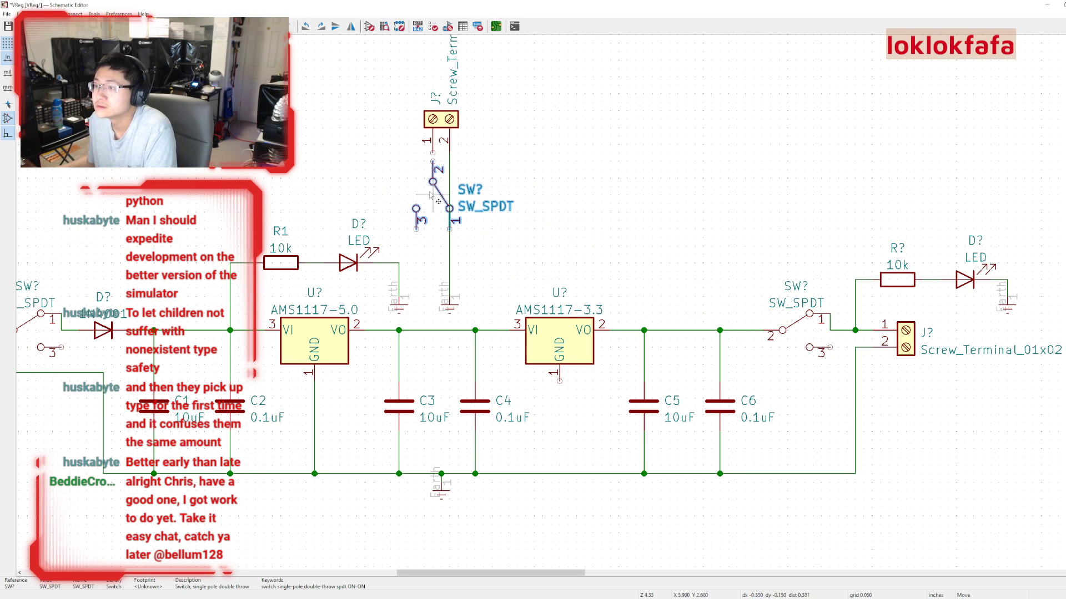
pyautogui.click(547, 190)
# Delete the wire on the 5 V terminal's pin 2 and move the new switch directly beneath the terminal.
pyautogui.click(449, 211)
pyautogui.press('Delete')
pyautogui.moveTo(548, 200); pyautogui.dragTo(431, 198)
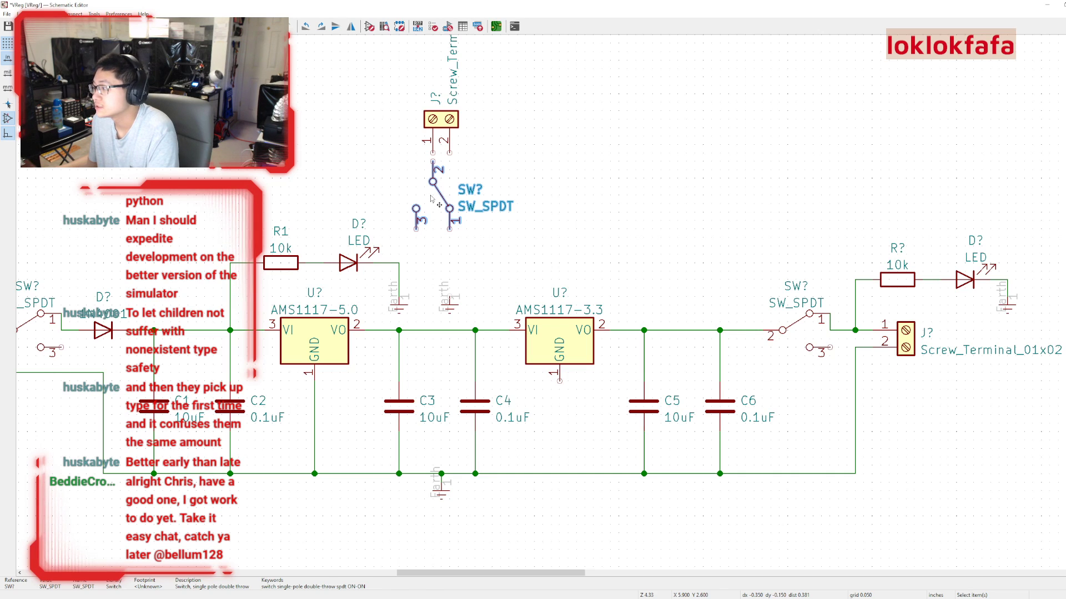
# Wire pin 1 of the 5 V terminal to pin 2 of the new switch and lower the switch slightly.
pyautogui.click(433, 152)
pyautogui.click(432, 161)
pyautogui.click(434, 194)
pyautogui.moveTo(434, 195); pyautogui.dragTo(434, 204)
# Move the Earth symbol aside and draw a wire from the new switch's pin 1 down toward the 5 V rail.
pyautogui.click(492, 304)
pyautogui.moveTo(452, 305); pyautogui.dragTo(495, 290)
pyautogui.click(507, 297)
pyautogui.click(450, 237)
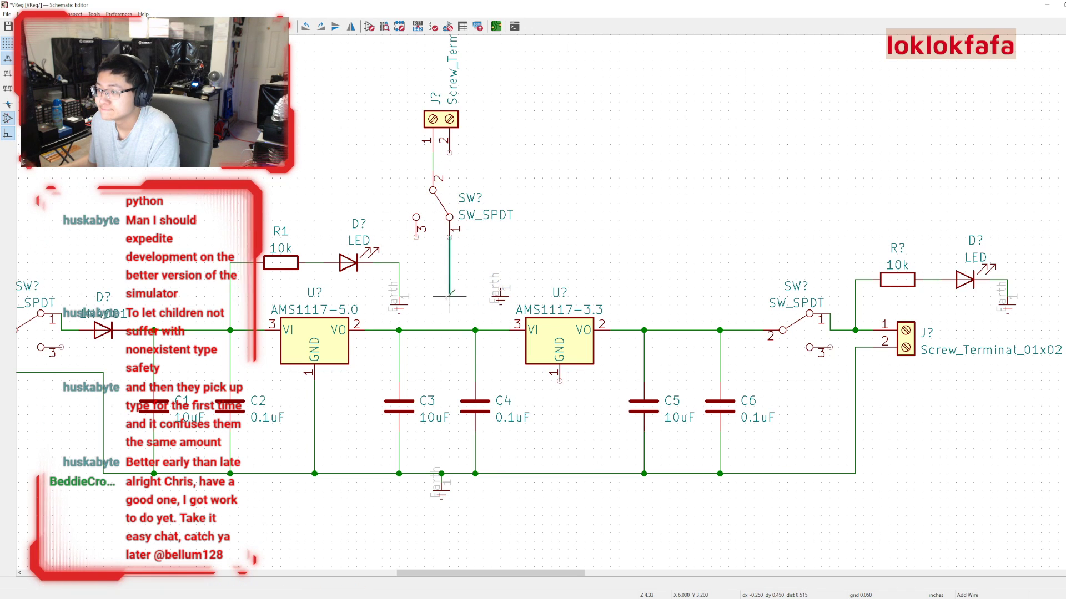
pyautogui.click(449, 330)
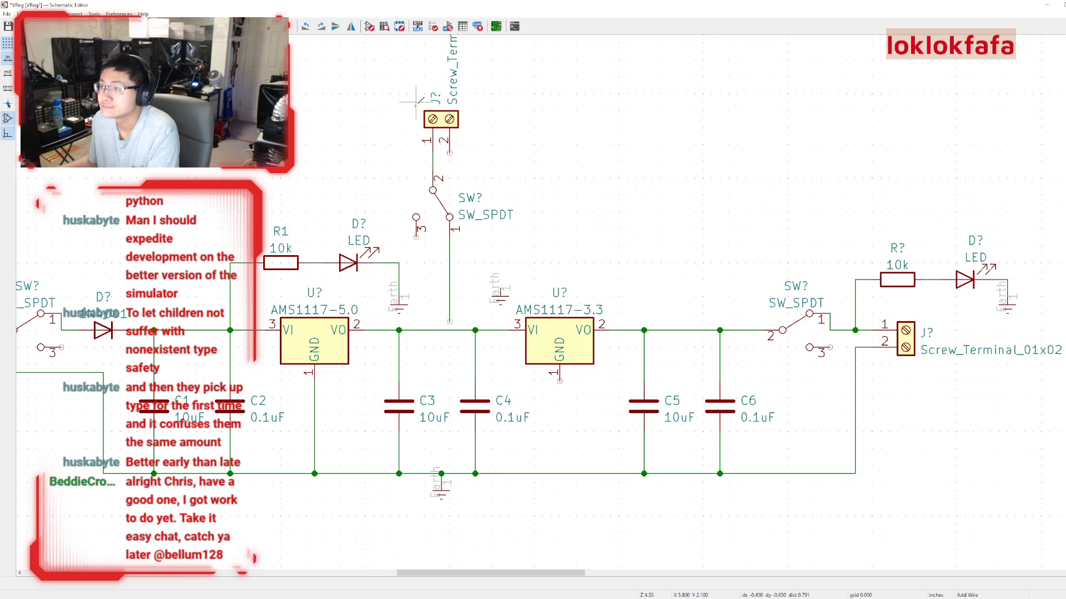
# Shift the 5 V terminal, switch and their wires slightly left and connect the switch's pin 1 wire to the 5 V rail.
pyautogui.moveTo(412, 92); pyautogui.dragTo(491, 228)
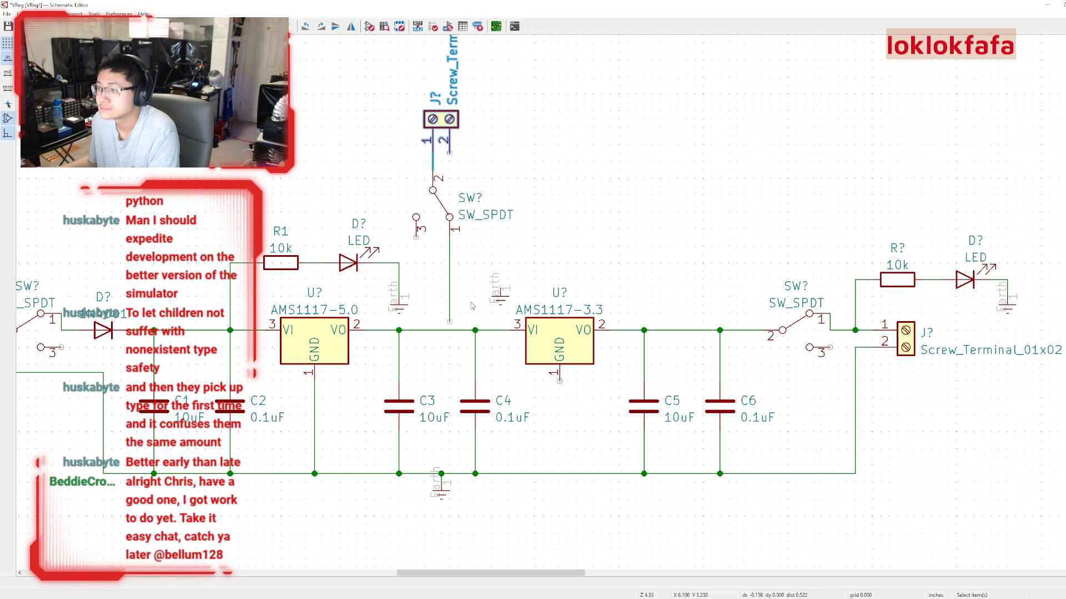
pyautogui.keyDown('shift'); pyautogui.click(442, 202); pyautogui.keyUp('shift')
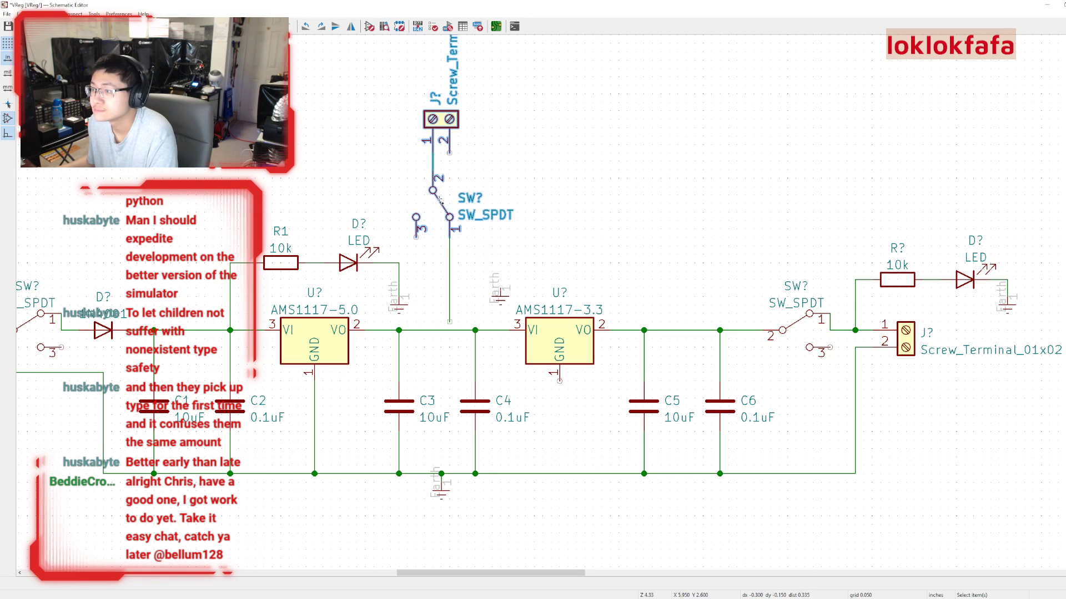
pyautogui.keyDown('shift'); pyautogui.click(451, 250); pyautogui.keyUp('shift')
pyautogui.moveTo(442, 128); pyautogui.dragTo(433, 127)
pyautogui.click(446, 319)
pyautogui.click(443, 322)
pyautogui.click(441, 331)
# Move the loose Earth symbol up beneath pin 2 of the 5 V screw terminal.
pyautogui.press('m')
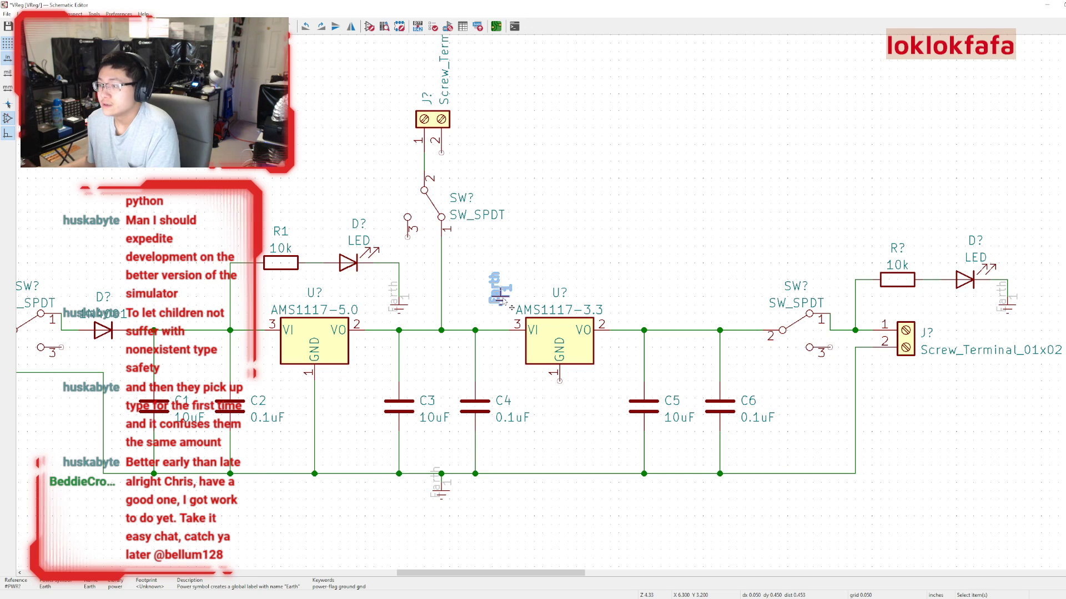
pyautogui.click(443, 181)
pyautogui.press('w')
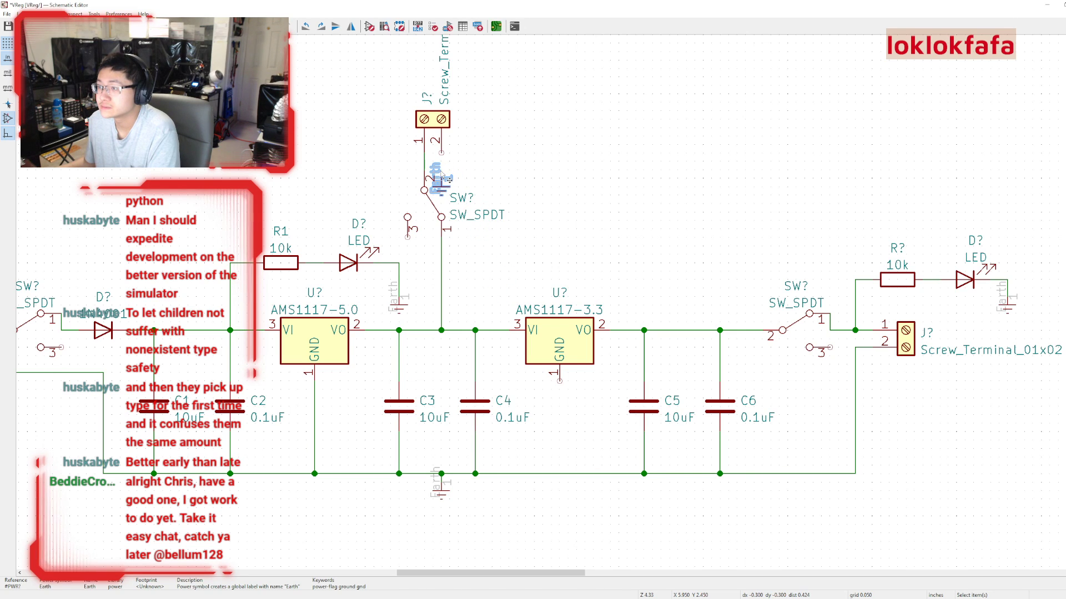
pyautogui.press('Escape')
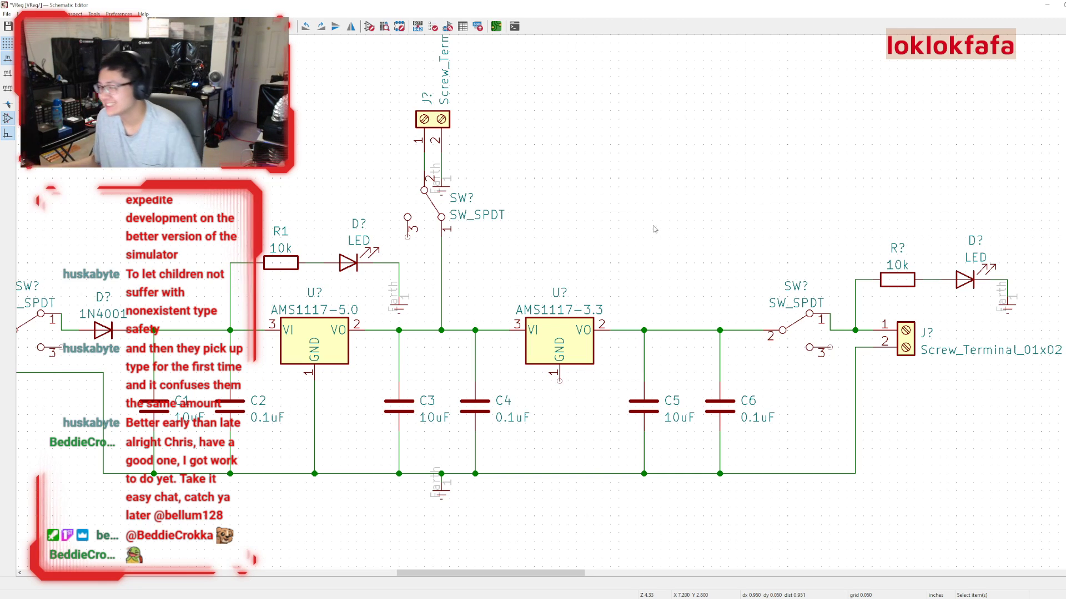
pyautogui.moveTo(682, 295); pyautogui.dragTo(740, 303, button='middle')
pyautogui.scroll(-4, 741, 303)
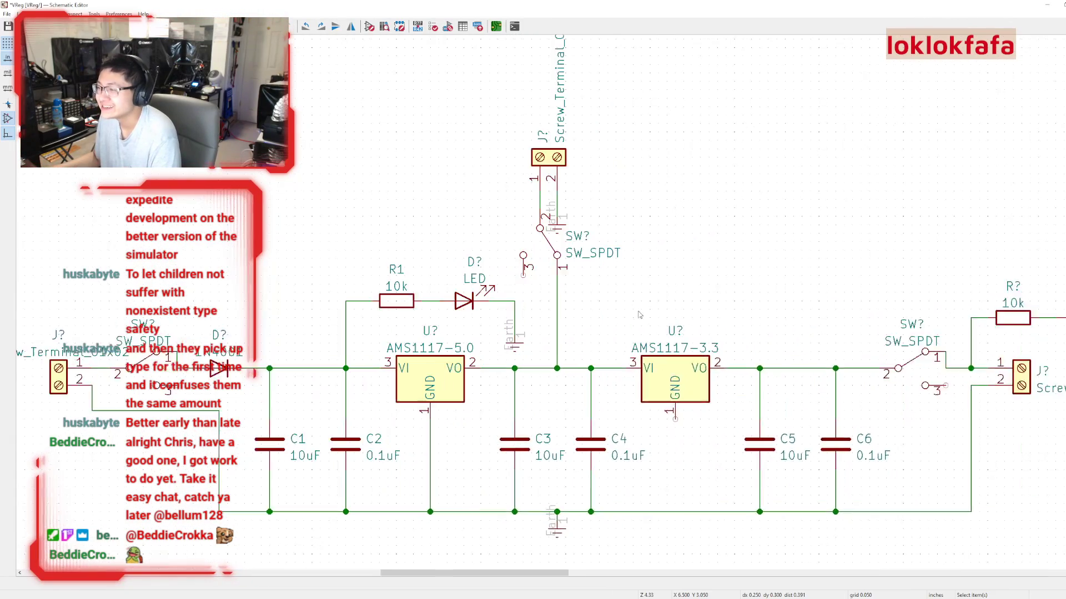
pyautogui.keyDown('ctrl'); pyautogui.hscroll(3, 549, 299); pyautogui.keyUp('ctrl')
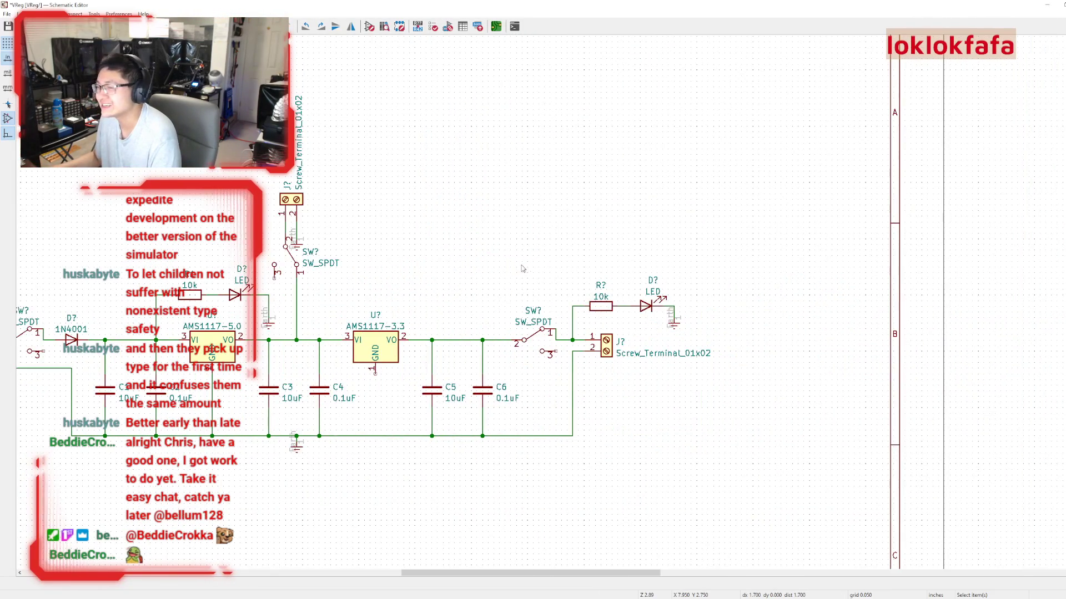
pyautogui.scroll(4, 477, 197)
pyautogui.moveTo(593, 292); pyautogui.dragTo(837, 400)
pyautogui.moveTo(663, 329); pyautogui.dragTo(661, 333)
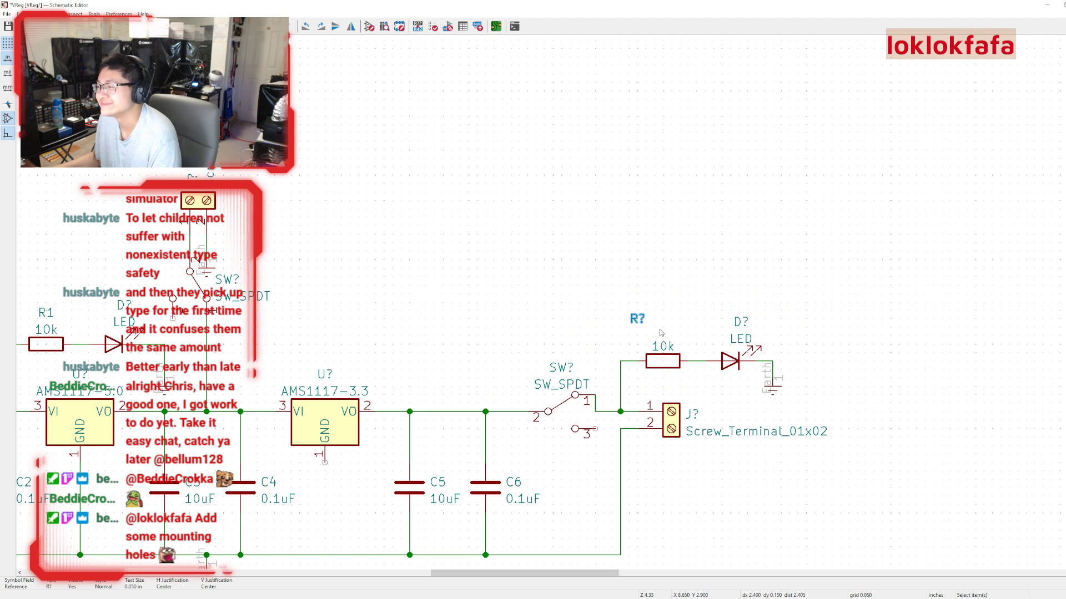
pyautogui.press('Escape')
# Set the value of the input-side LED to GREEN LED and the 3.3 V output LED to BLUE LED.
pyautogui.moveTo(238, 325); pyautogui.dragTo(335, 310, button='middle')
pyautogui.click(222, 305)
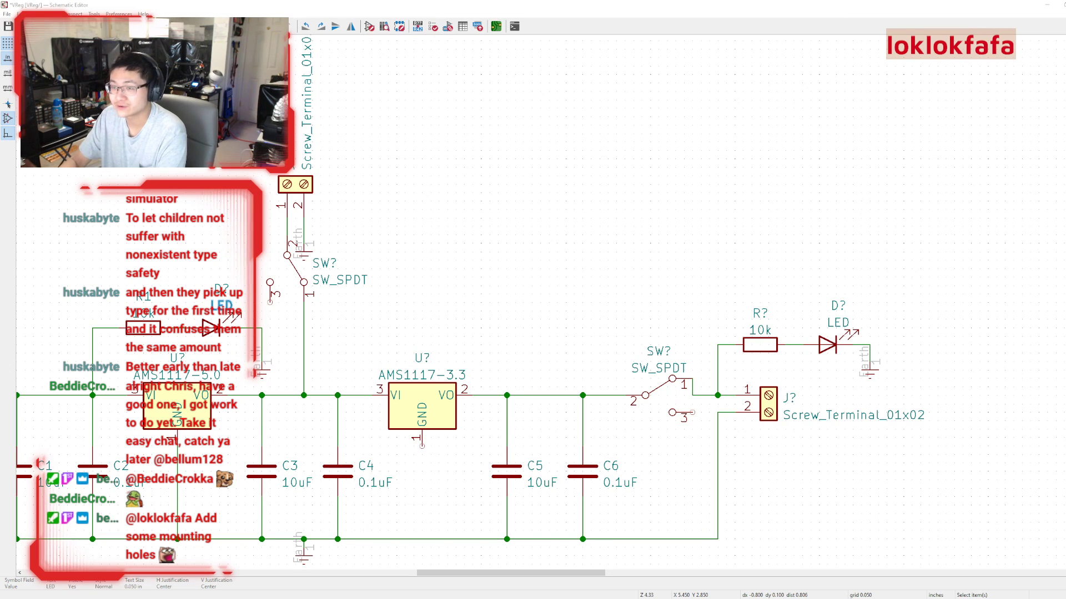
pyautogui.press('Return')
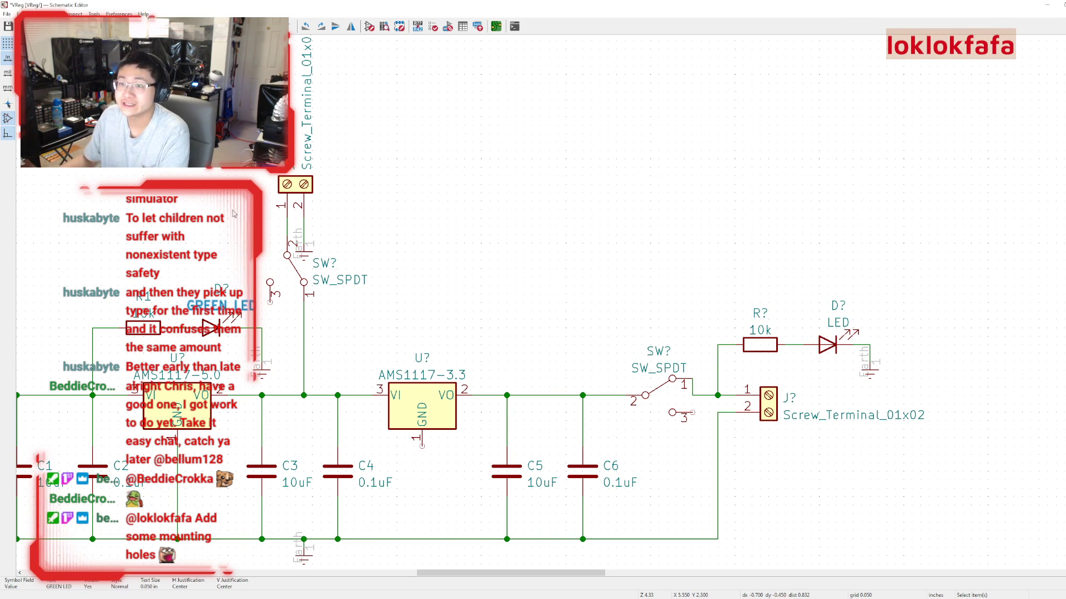
pyautogui.click(838, 323)
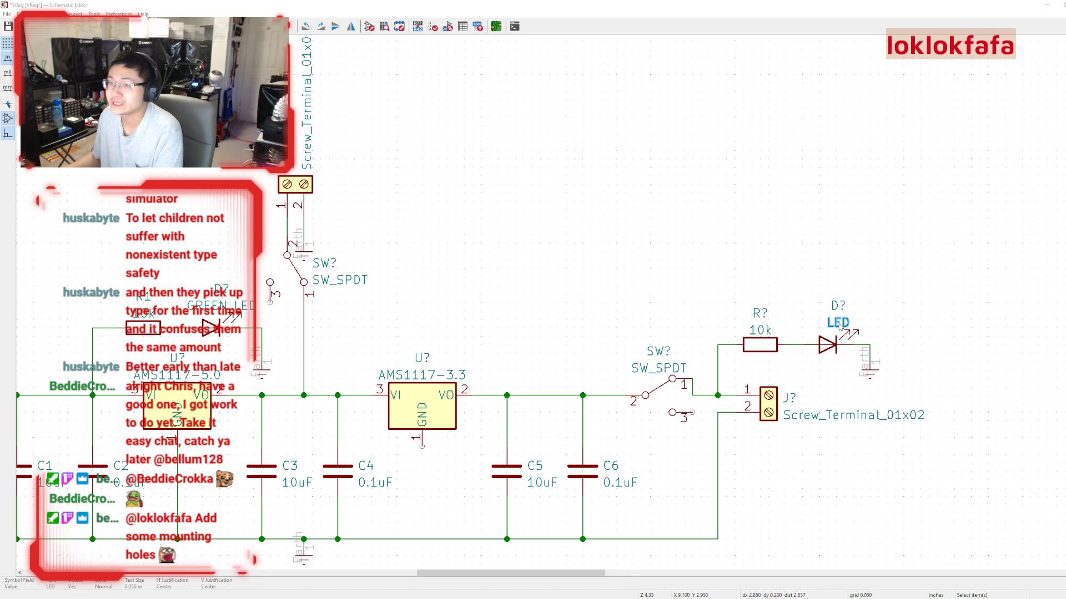
pyautogui.press('Return')
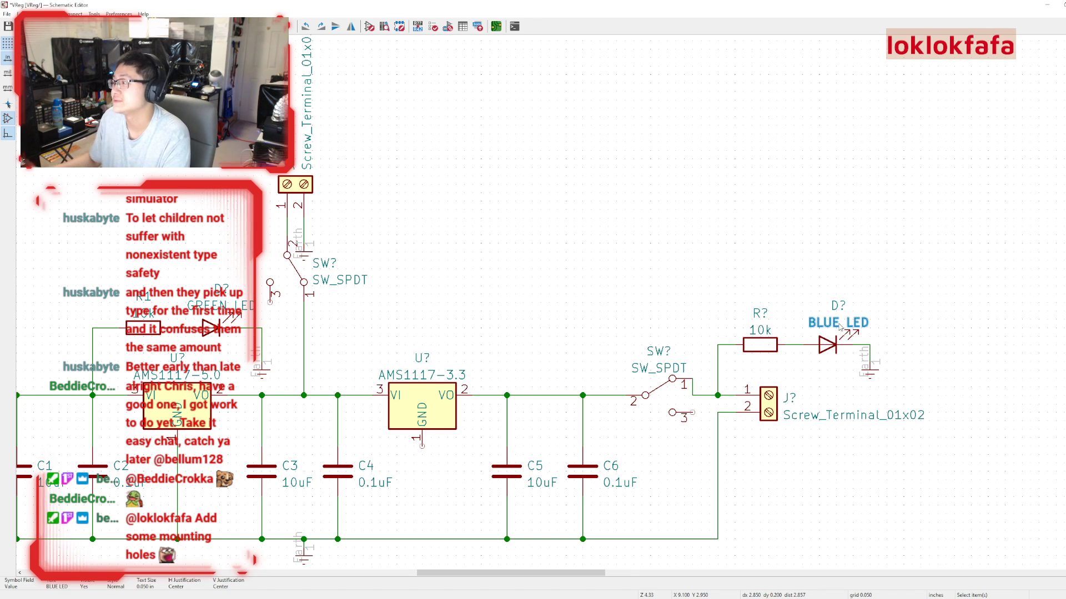
# Set the green LED's reference to D1 and the blue LED's reference to D2.
pyautogui.click(797, 306)
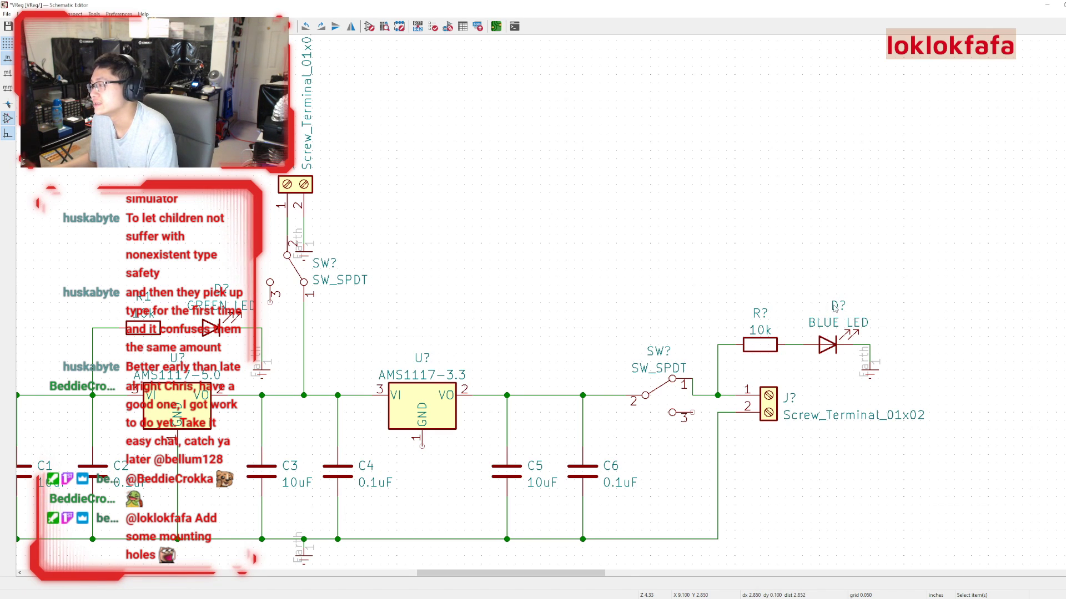
pyautogui.click(221, 289)
pyautogui.click(838, 308)
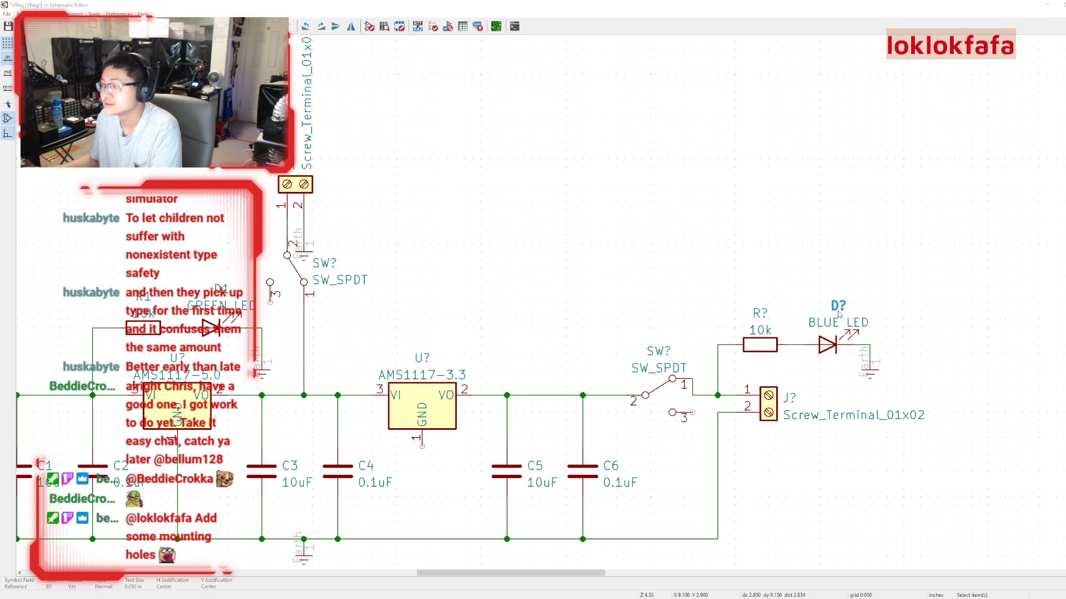
# Duplicate the blue LED with its resistor and wires near the 5 V screw terminal and mirror the copy horizontally.
pyautogui.moveTo(724, 295); pyautogui.dragTo(891, 377)
pyautogui.hotkey('ctrl', 'd')
pyautogui.click(405, 210)
pyautogui.moveTo(434, 294); pyautogui.dragTo(715, 240, button='middle')
pyautogui.scroll(2, 565, 283)
pyautogui.press('x')
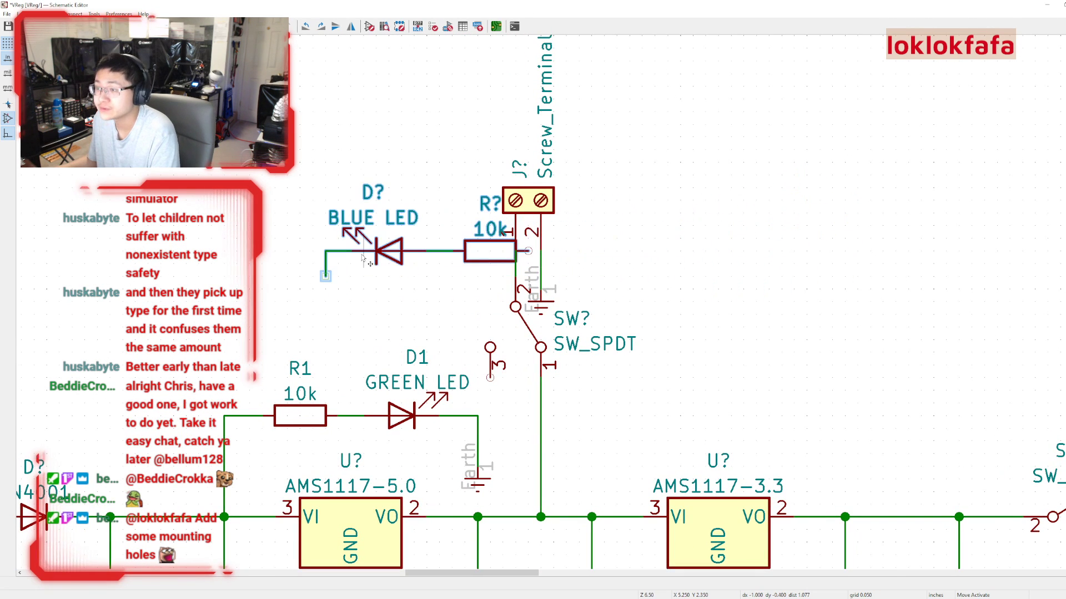
# Place the mirrored LED branch beside the 5 V terminal and connect its resistor to the wire between terminal pin 1 and the switch.
pyautogui.moveTo(381, 249); pyautogui.dragTo(410, 265)
pyautogui.click(411, 268)
pyautogui.click(452, 264)
pyautogui.click(515, 264)
# Set the value of the copied LED beside the 5 V terminal to YELLOW LED.
pyautogui.scroll(-2, 416, 415)
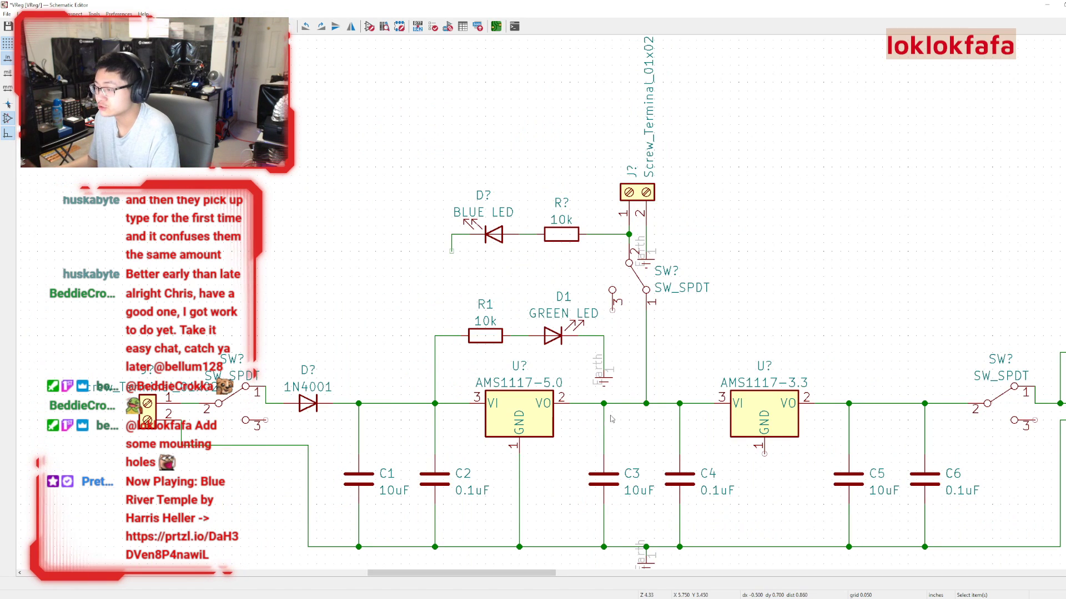
pyautogui.click(491, 216)
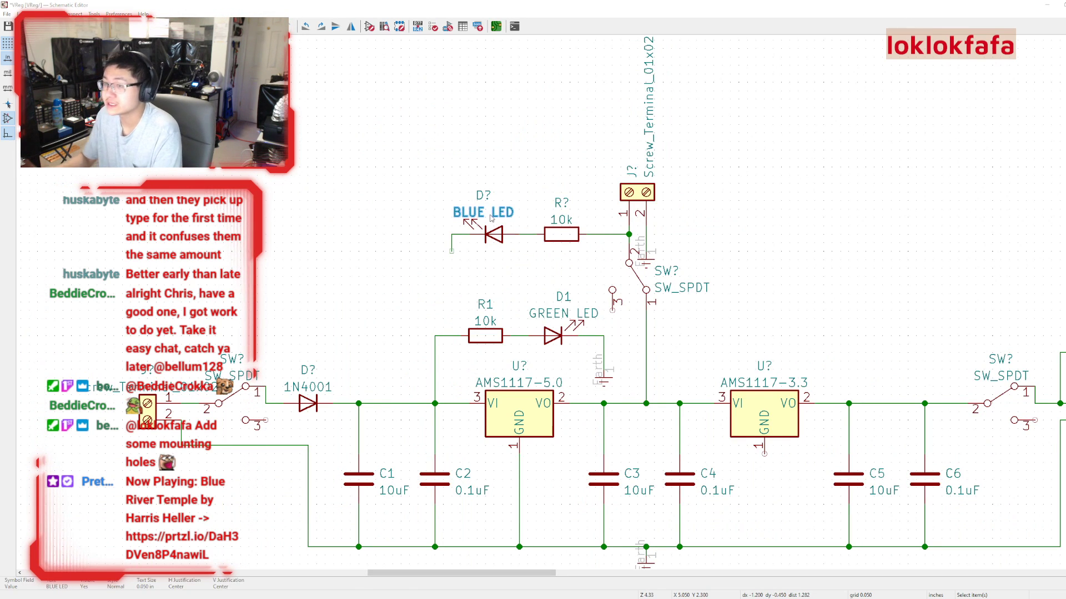
pyautogui.write('YELLOW LED')
pyautogui.press('Return')
# Set the value of the yellow LED's resistor to 1k.
pyautogui.click(566, 222)
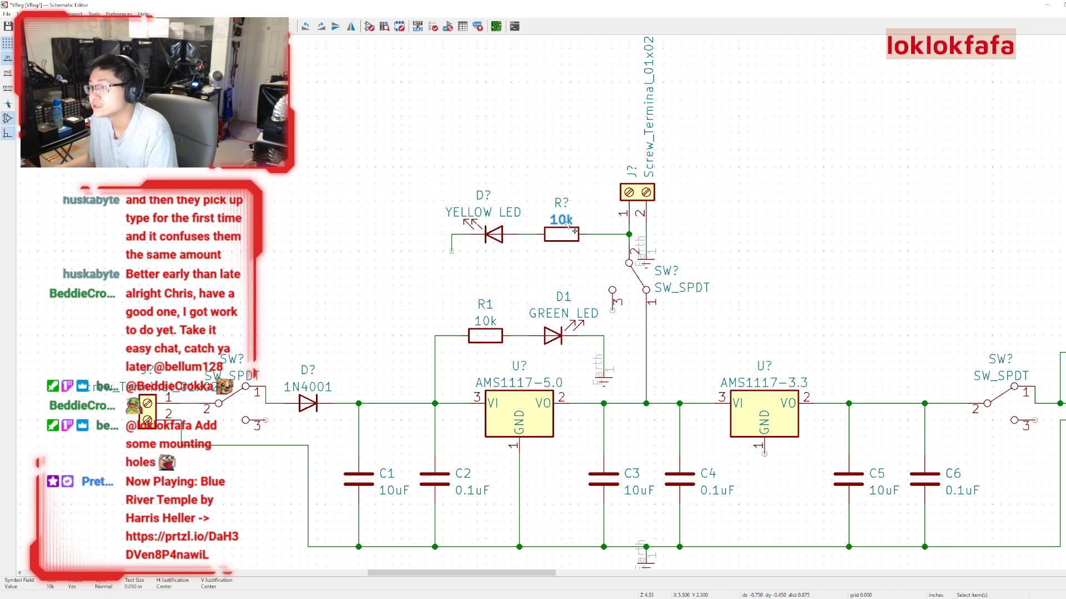
pyautogui.doubleClick(567, 225)
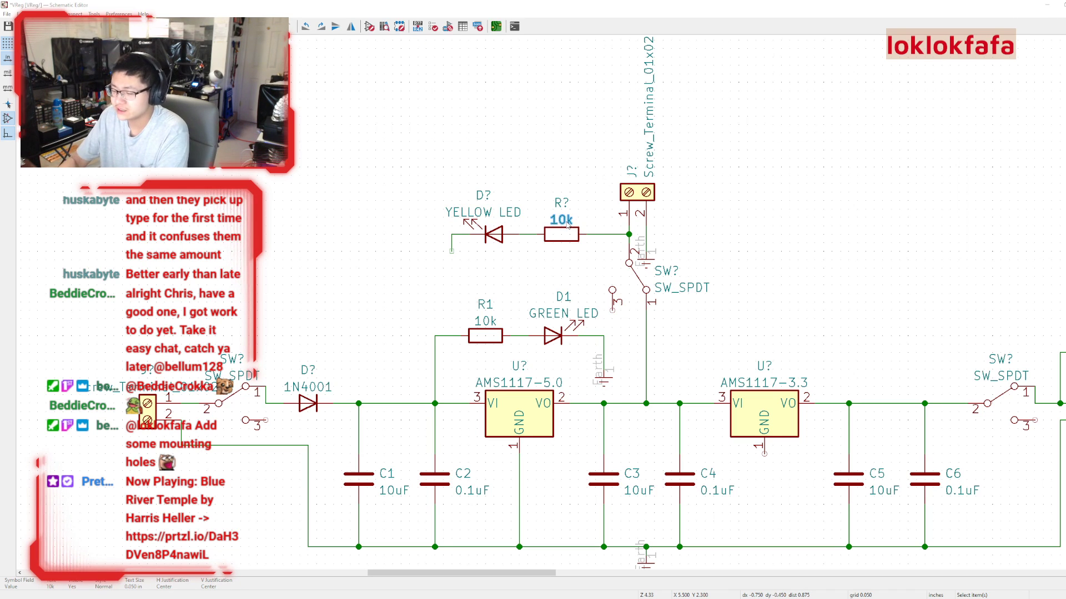
pyautogui.write('1k')
pyautogui.press('Return')
# Set the value of the blue LED's resistor at the 3.3 V output to 1k.
pyautogui.moveTo(700, 235); pyautogui.dragTo(592, 249, button='middle')
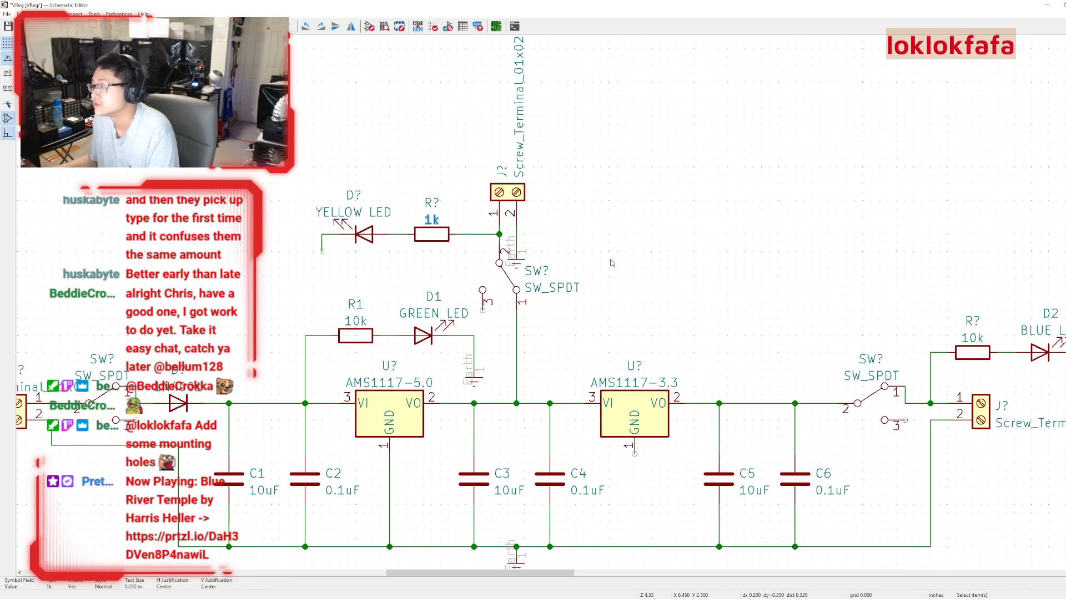
pyautogui.moveTo(1014, 372); pyautogui.dragTo(955, 387, button='middle')
pyautogui.click(980, 340)
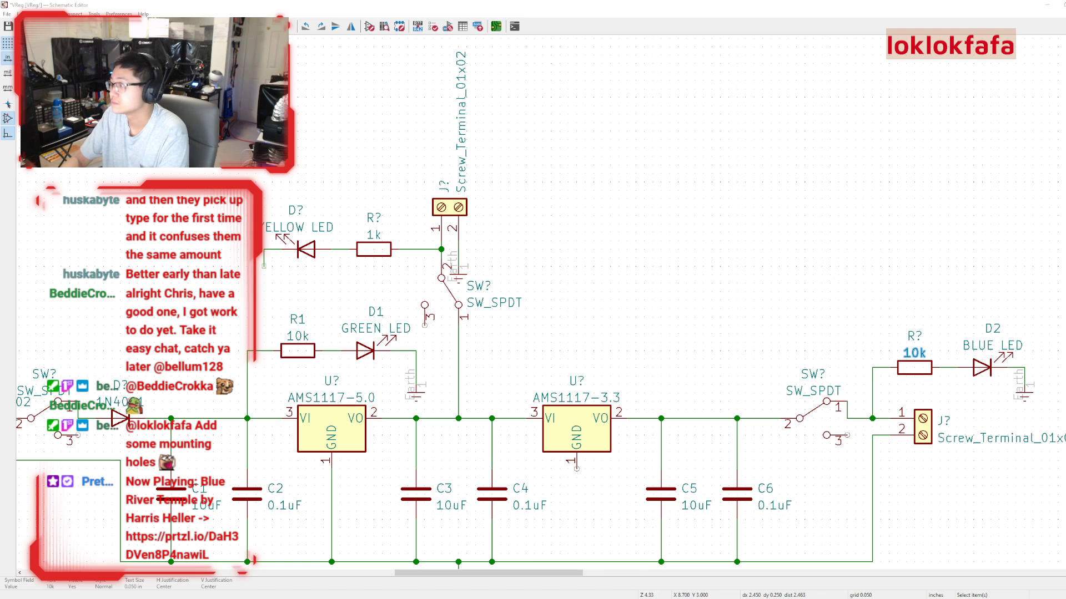
pyautogui.write('1k')
pyautogui.press('Return')
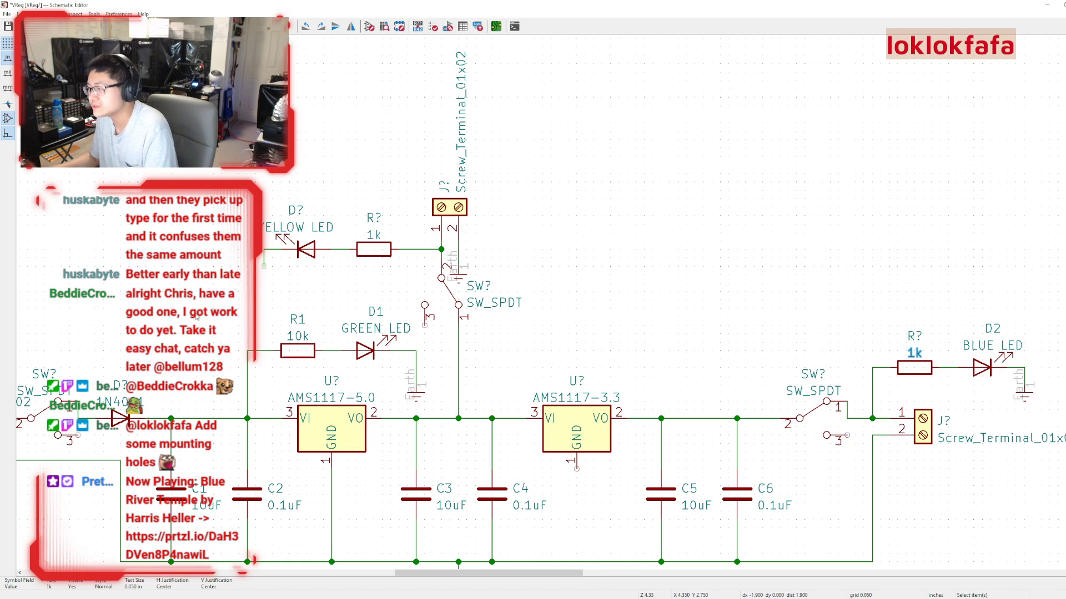
# Set the value of the yellow LED's resistor to 3.3k.
pyautogui.click(378, 238)
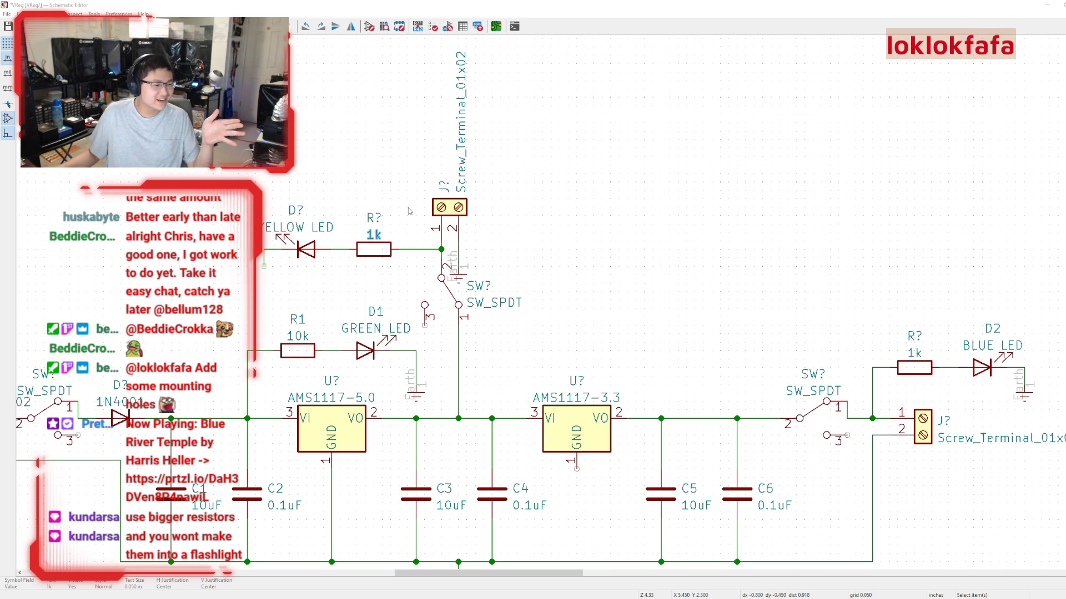
pyautogui.press('Return')
pyautogui.moveTo(672, 343); pyautogui.dragTo(794, 301, button='middle')
pyautogui.scroll(-1, 794, 301)
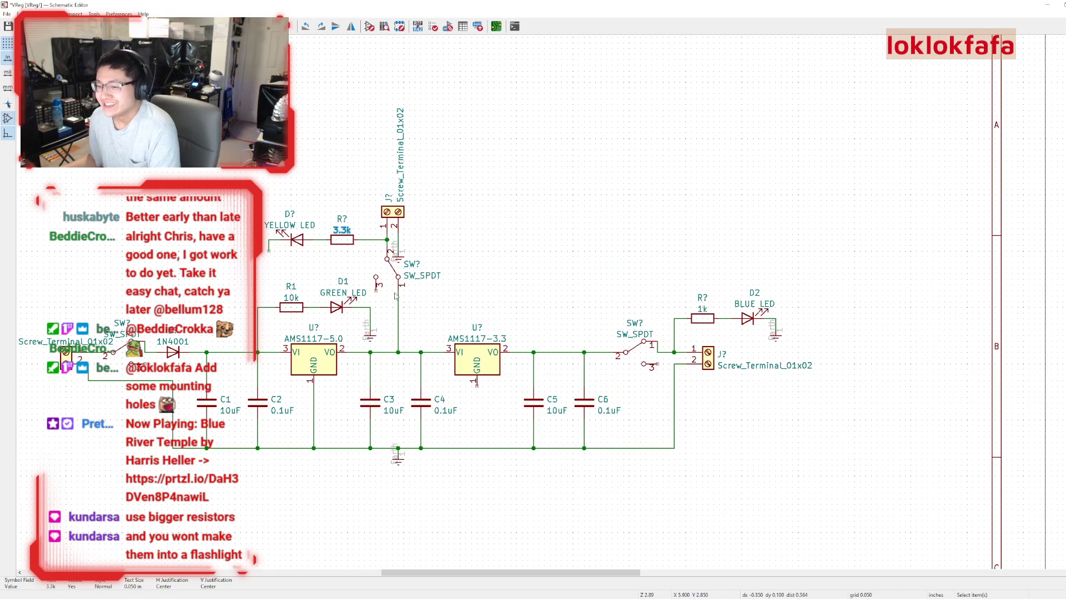
pyautogui.scroll(2, 418, 299)
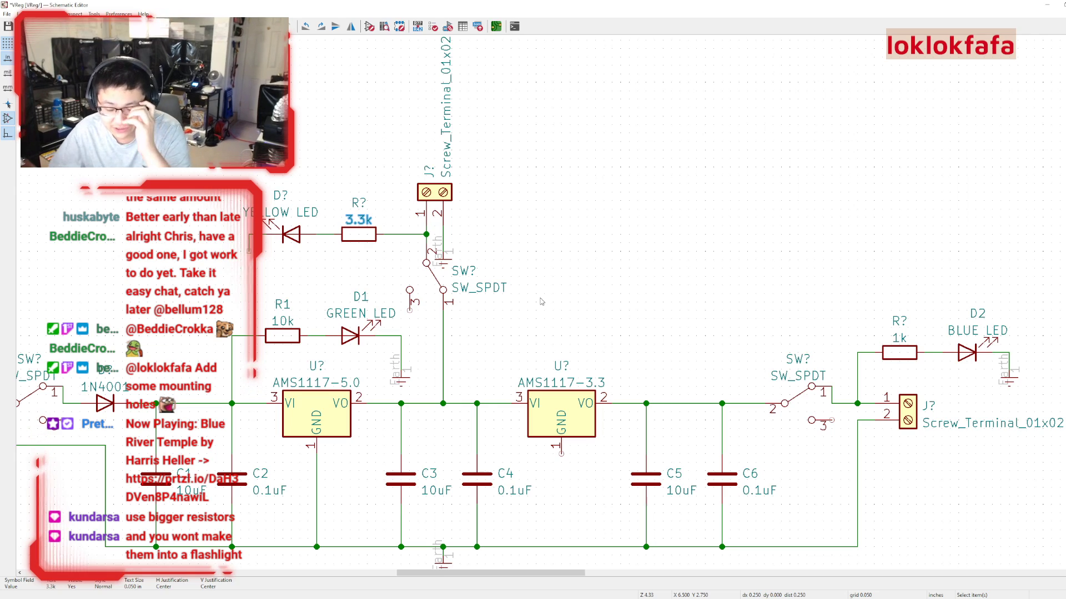
pyautogui.scroll(-2, 544, 302)
pyautogui.scroll(2, 511, 283)
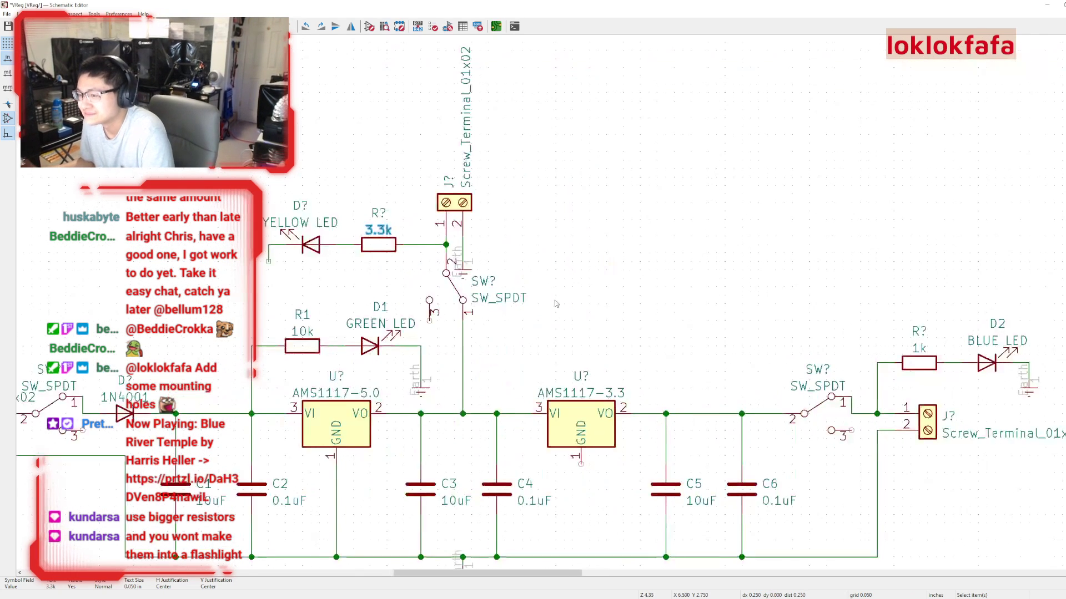
# Copy the green LED's Earth symbol and place the copy on the open wire end of the yellow LED.
pyautogui.click(415, 395)
pyautogui.hotkey('ctrl', 'c')
pyautogui.hotkey('ctrl', 'v')
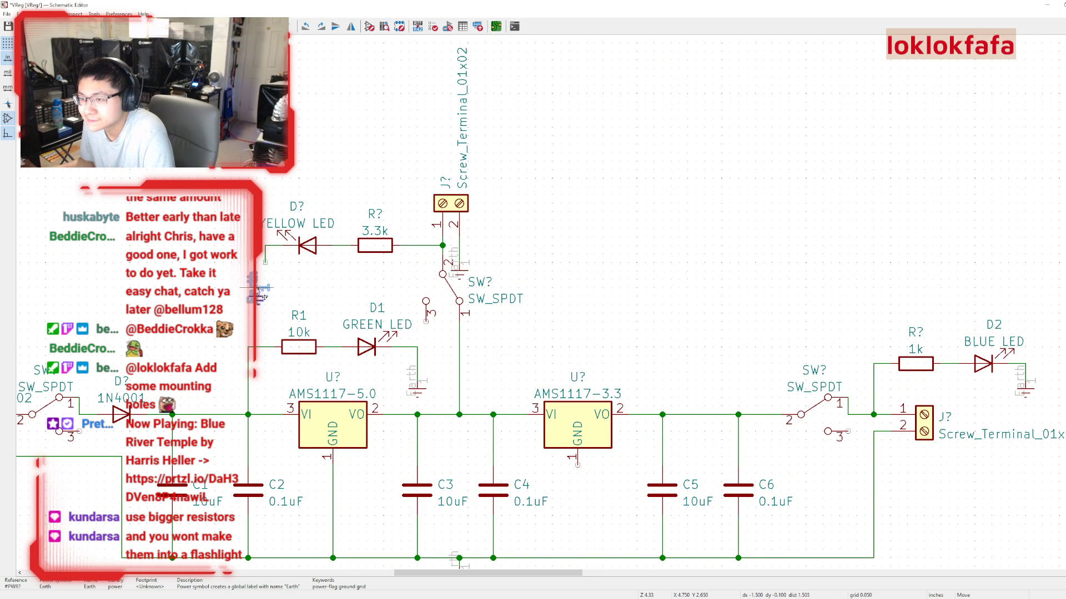
pyautogui.click(266, 276)
pyautogui.click(269, 278)
pyautogui.click(266, 262)
# Set the references of the yellow LED and its resistor to D2 and R2, and of the blue LED and its resistor to D3 and R3.
pyautogui.moveTo(387, 288); pyautogui.dragTo(413, 276, button='middle')
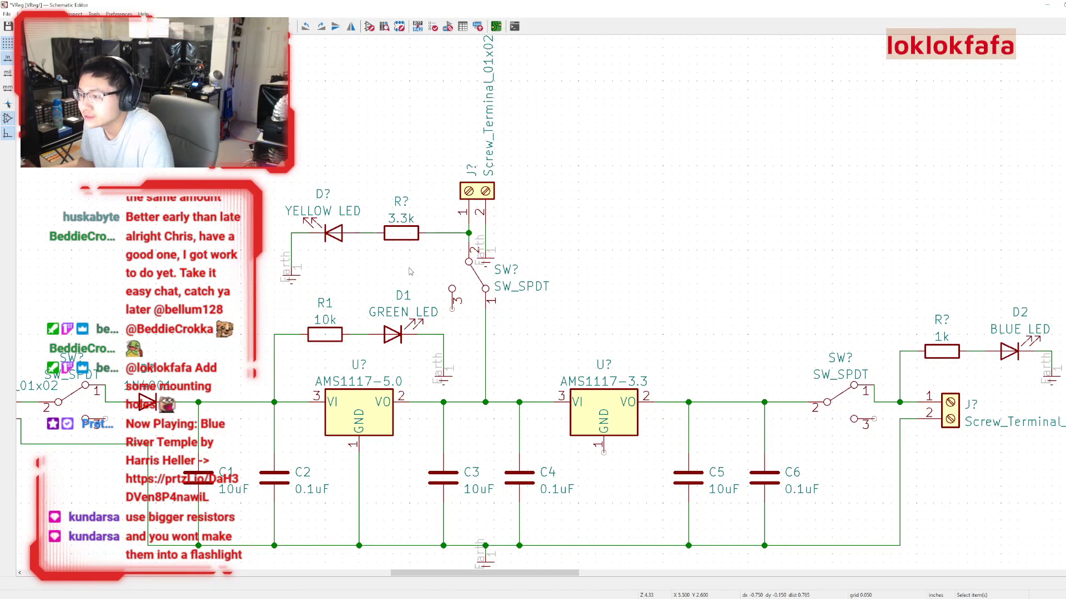
pyautogui.click(323, 194)
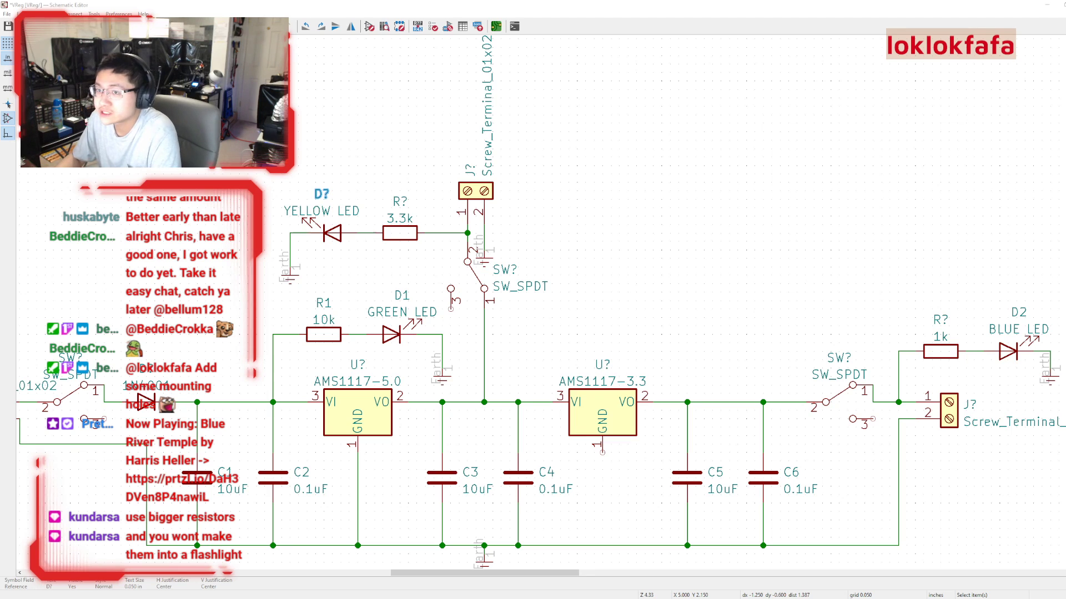
pyautogui.click(1017, 312)
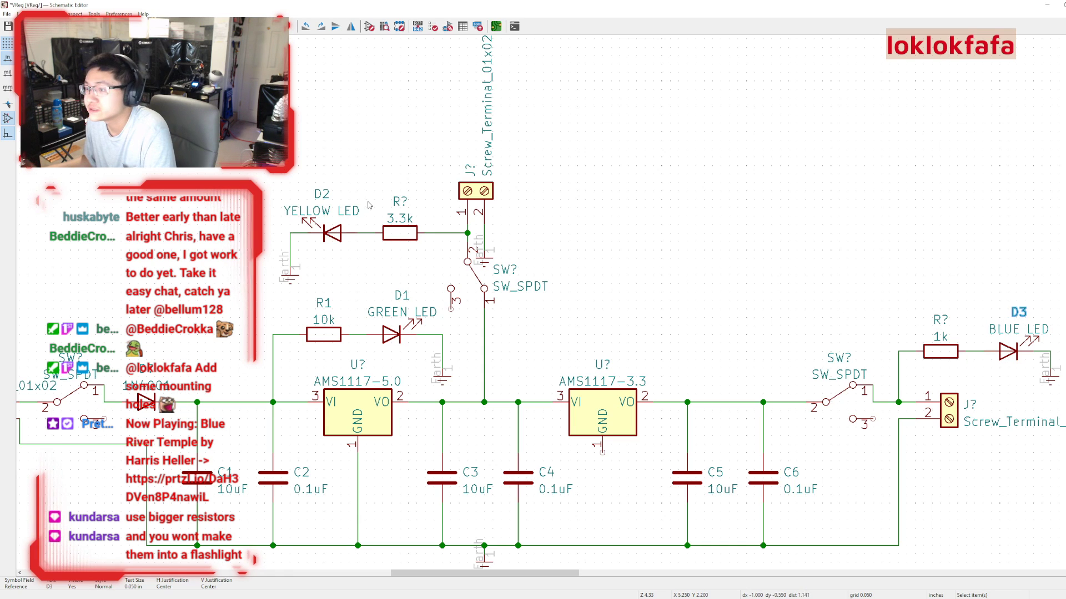
pyautogui.click(397, 201)
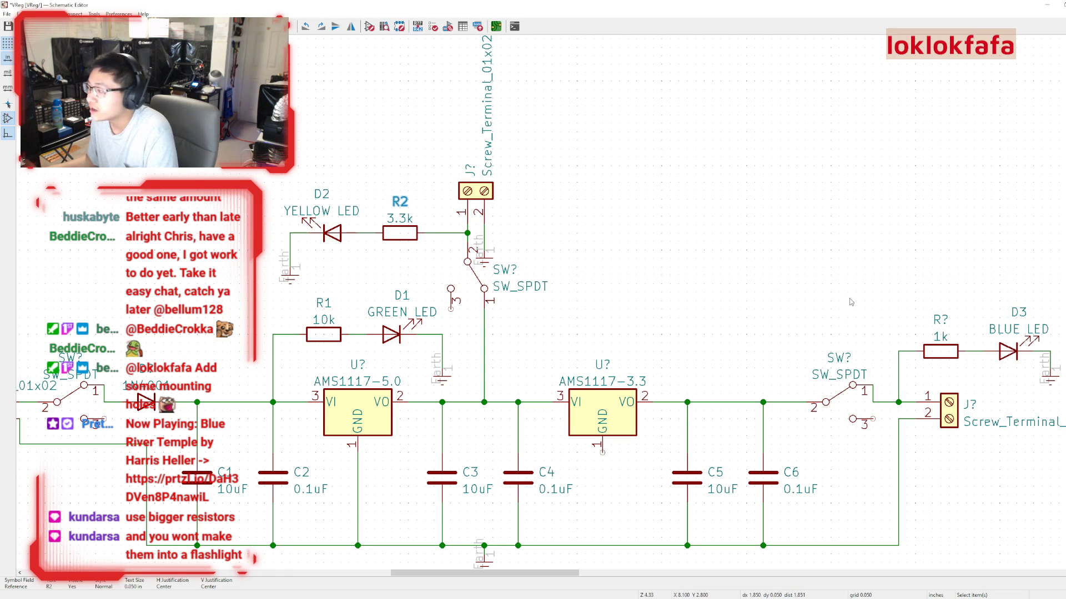
pyautogui.click(938, 320)
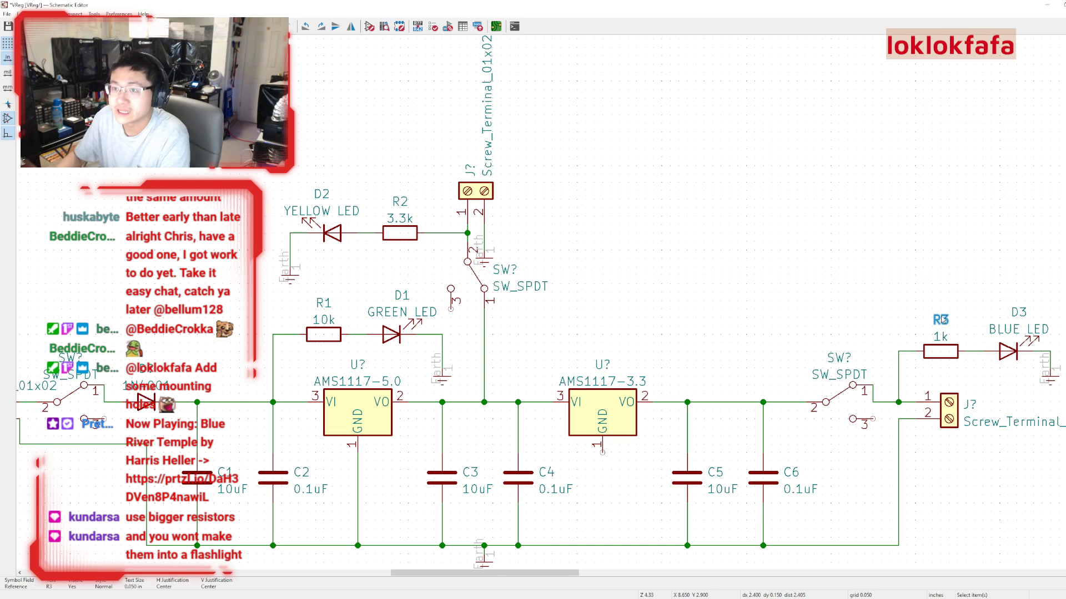
# Set the 1N4001 diode's reference to D4 and the references of the 5.0 and 3.3 regulators to U1 and U2.
pyautogui.moveTo(351, 390); pyautogui.dragTo(427, 335, button='middle')
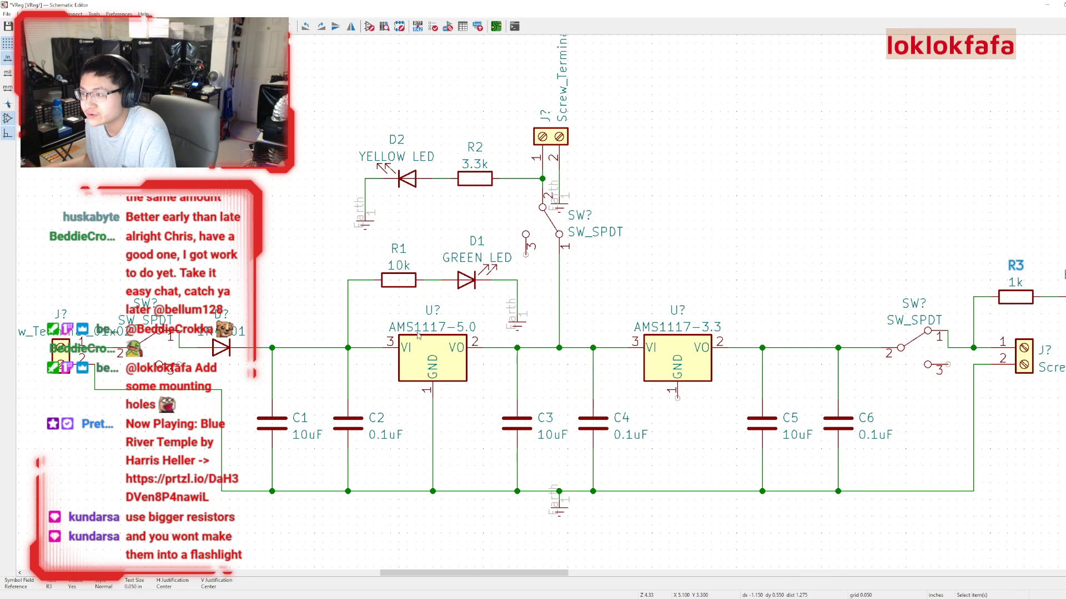
pyautogui.click(222, 315)
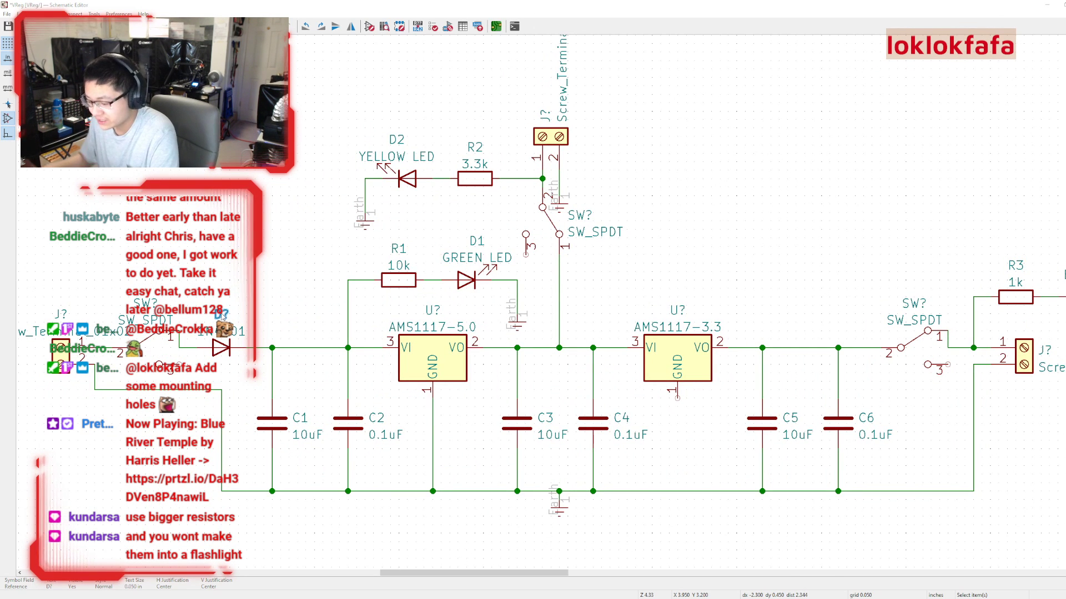
pyautogui.moveTo(432, 314); pyautogui.dragTo(327, 304, button='middle')
pyautogui.click(325, 302)
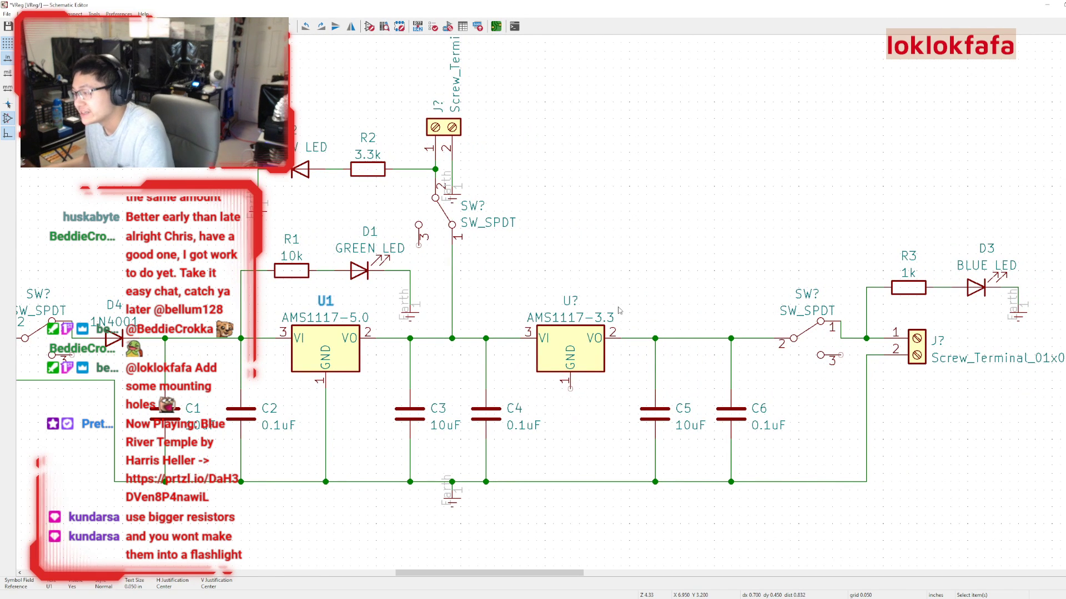
pyautogui.click(570, 303)
pyautogui.write('2')
pyautogui.press('Return')
# Wire the GND pin of the AMS1117-3.3 regulator down to the ground rail.
pyautogui.moveTo(606, 384); pyautogui.dragTo(643, 352, button='middle')
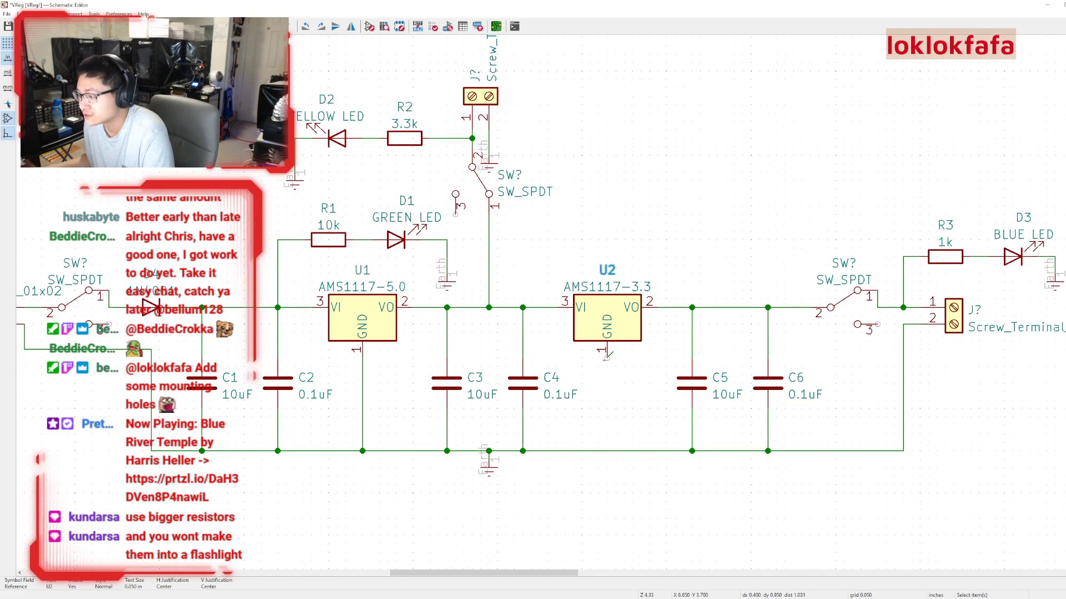
pyautogui.click(794, 295)
pyautogui.moveTo(794, 294); pyautogui.dragTo(839, 297, button='middle')
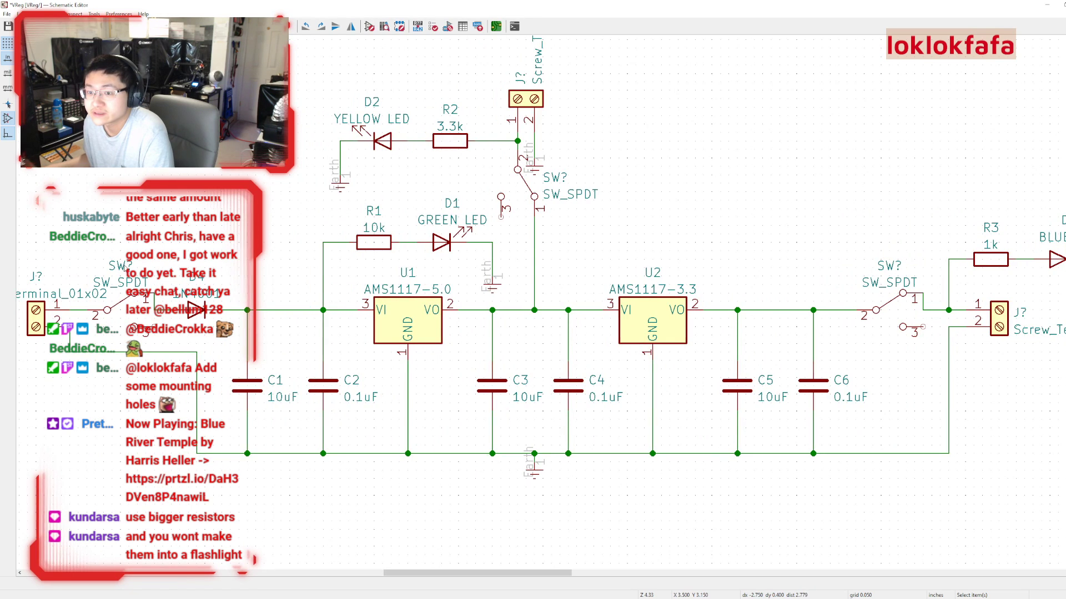
# Set the reference of the input screw terminal to J1.
pyautogui.click(36, 276)
pyautogui.write('1')
pyautogui.press('Return')
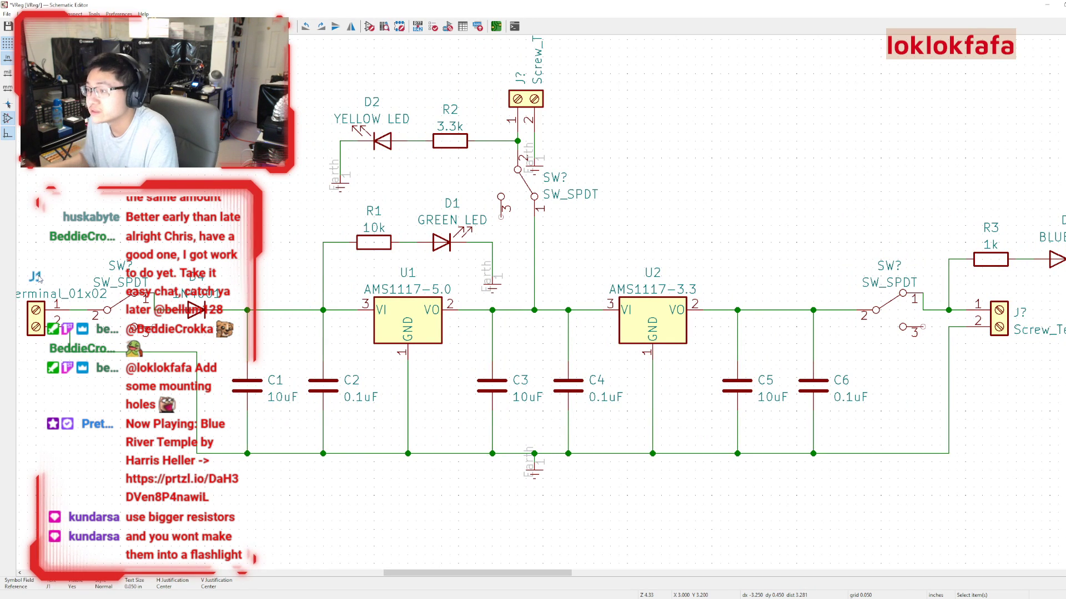
# Set the 5 V output screw terminal's reference to J2 and lay its labels out horizontally beside the symbol.
pyautogui.click(520, 78)
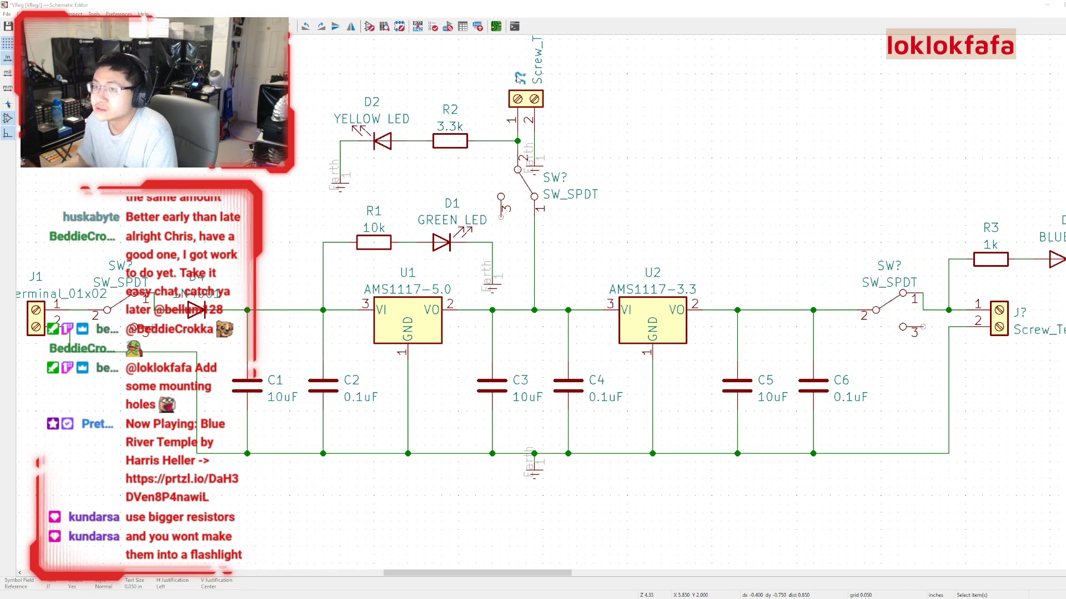
pyautogui.write('2')
pyautogui.press('Return')
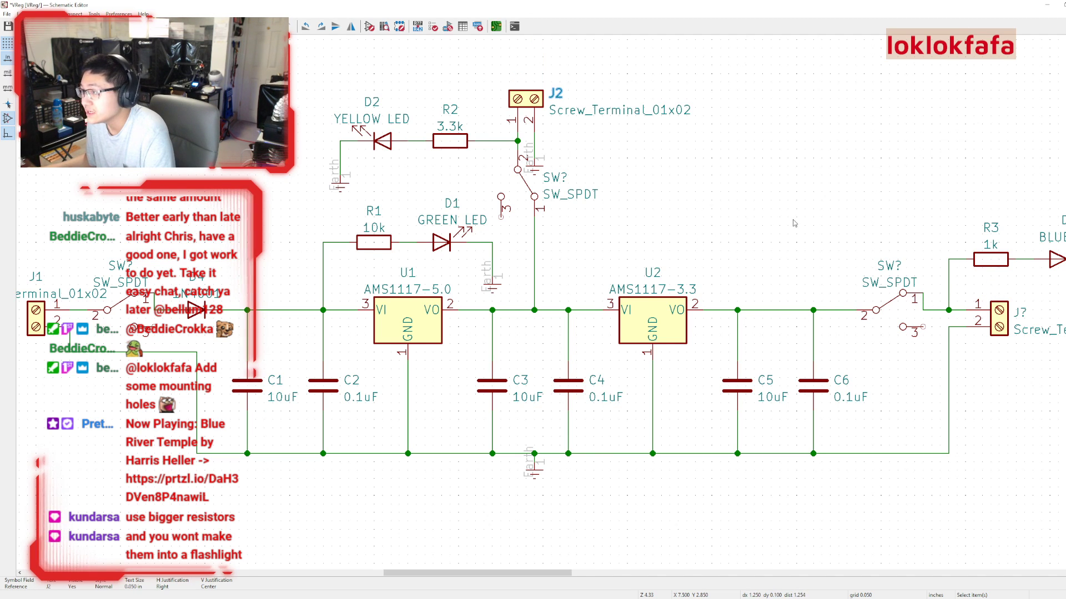
# Set the reference of the 3.3 V output screw terminal to J3.
pyautogui.moveTo(794, 223); pyautogui.dragTo(702, 233, button='middle')
pyautogui.doubleClick(930, 327)
pyautogui.write('3')
pyautogui.press('Return')
# Set the references of the input, 5 V output and 3.3 V output SPDT switches to SW1, SW2 and SW3.
pyautogui.moveTo(624, 275); pyautogui.dragTo(756, 272, button='middle')
pyautogui.click(151, 278)
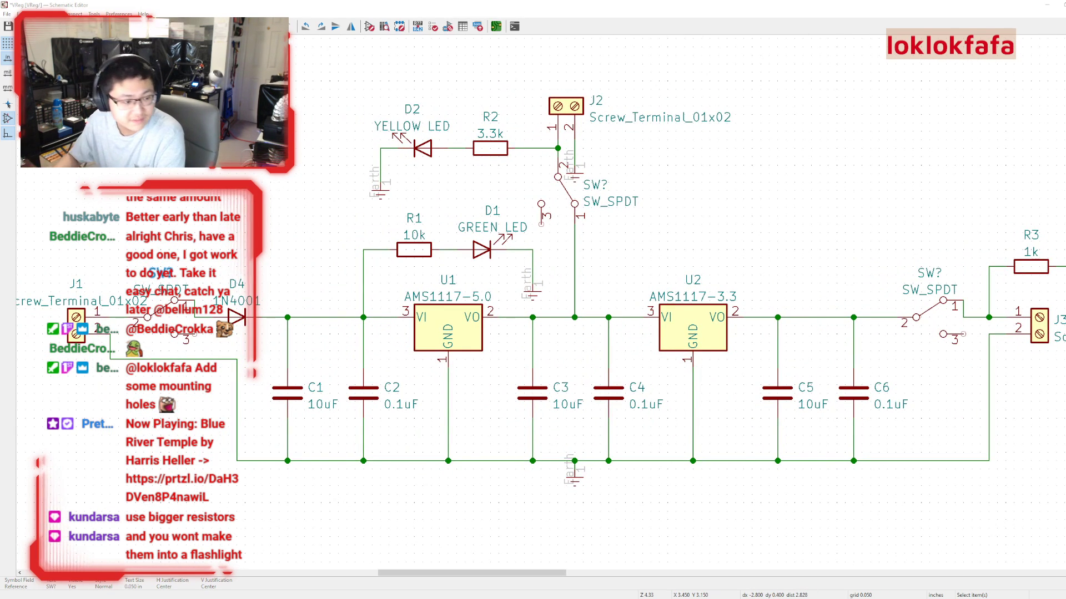
pyautogui.write('1')
pyautogui.press('Return')
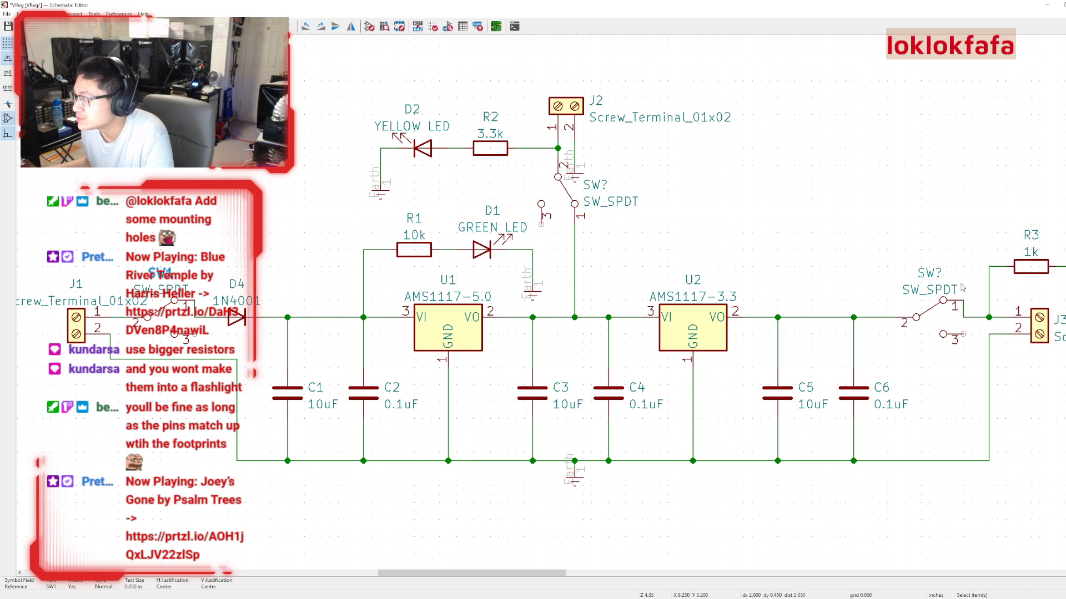
pyautogui.click(595, 185)
pyautogui.write('2')
pyautogui.press('Return')
pyautogui.doubleClick(915, 280)
pyautogui.write('3')
pyautogui.press('Return')
# Save the annotated voltage regulator schematic.
pyautogui.scroll(-2, 638, 246)
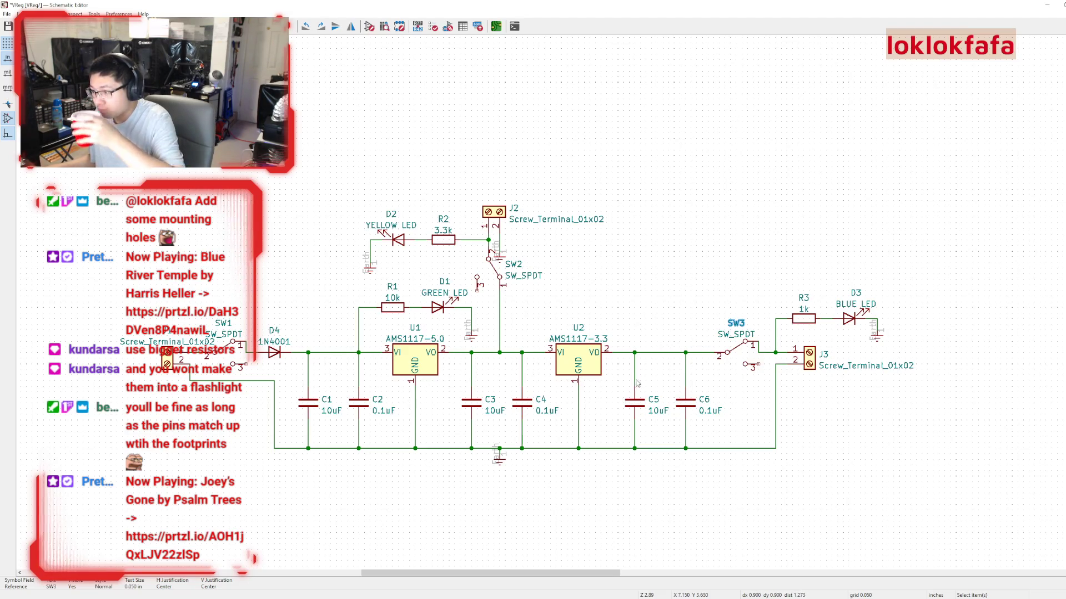
pyautogui.scroll(1, 544, 301)
pyautogui.scroll(-1, 724, 282)
pyautogui.scroll(-2, 724, 282)
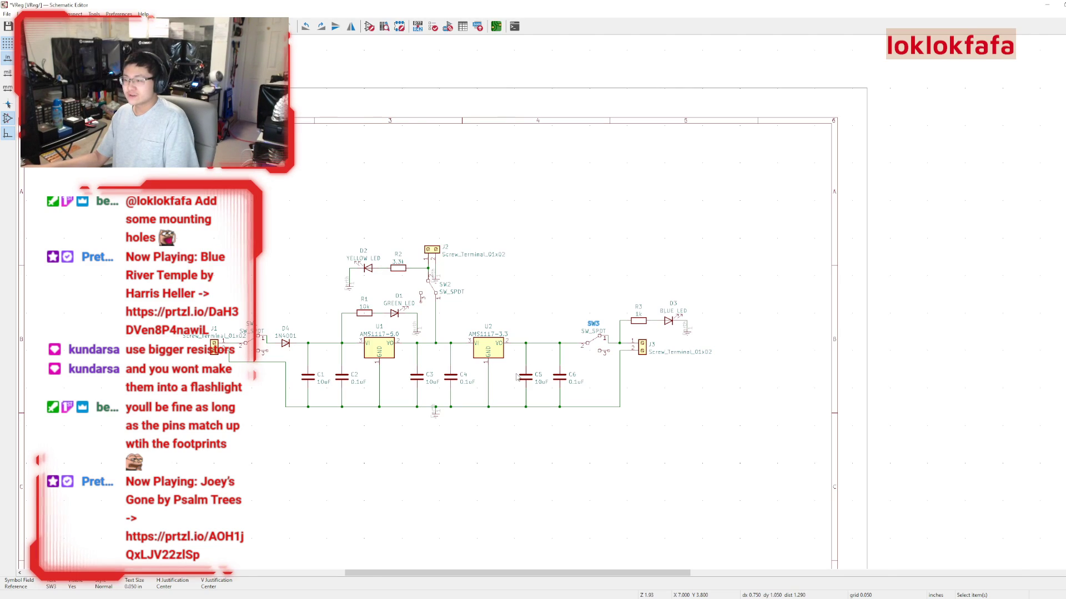
pyautogui.scroll(2, 544, 314)
pyautogui.moveTo(547, 315); pyautogui.dragTo(638, 431, button='middle')
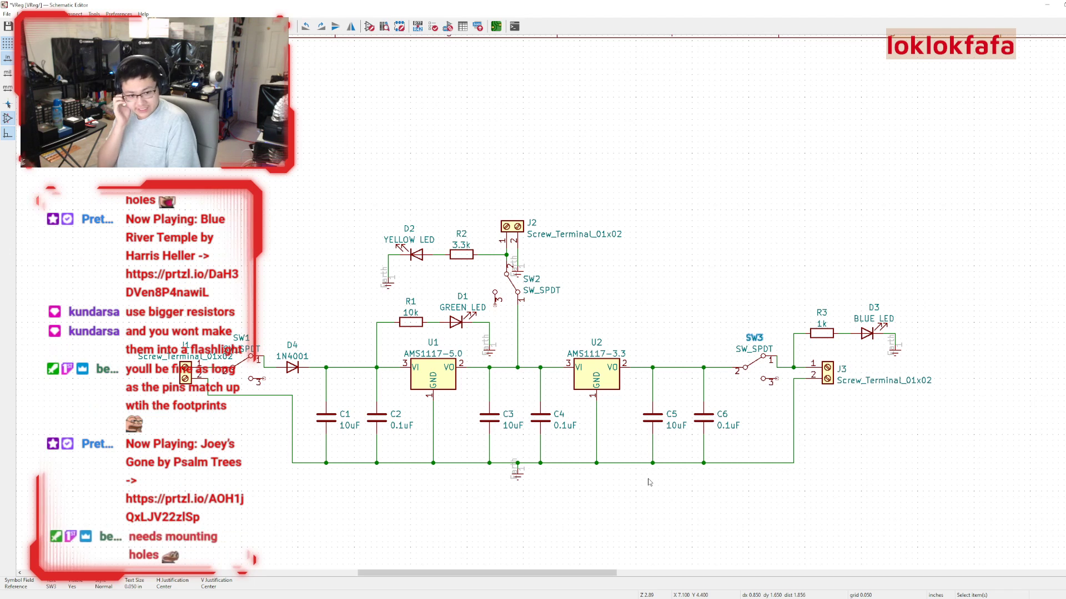
pyautogui.moveTo(325, 191); pyautogui.dragTo(336, 185, button='middle')
pyautogui.click(8, 26)
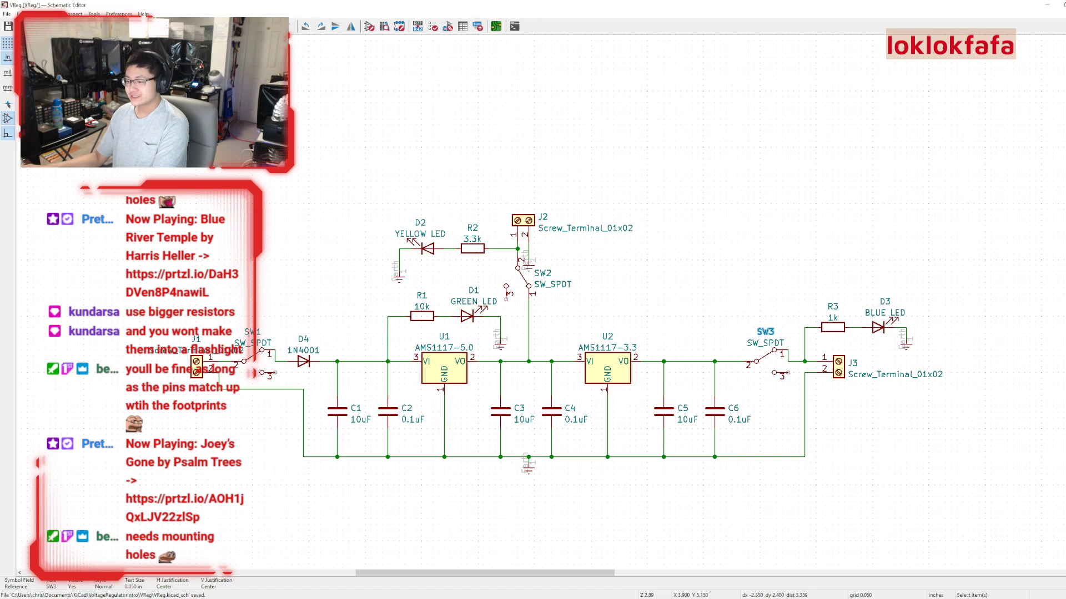
# Open the project's VReg.kicad_pcb board file in the PCB Editor.
pyautogui.click(492, 577)
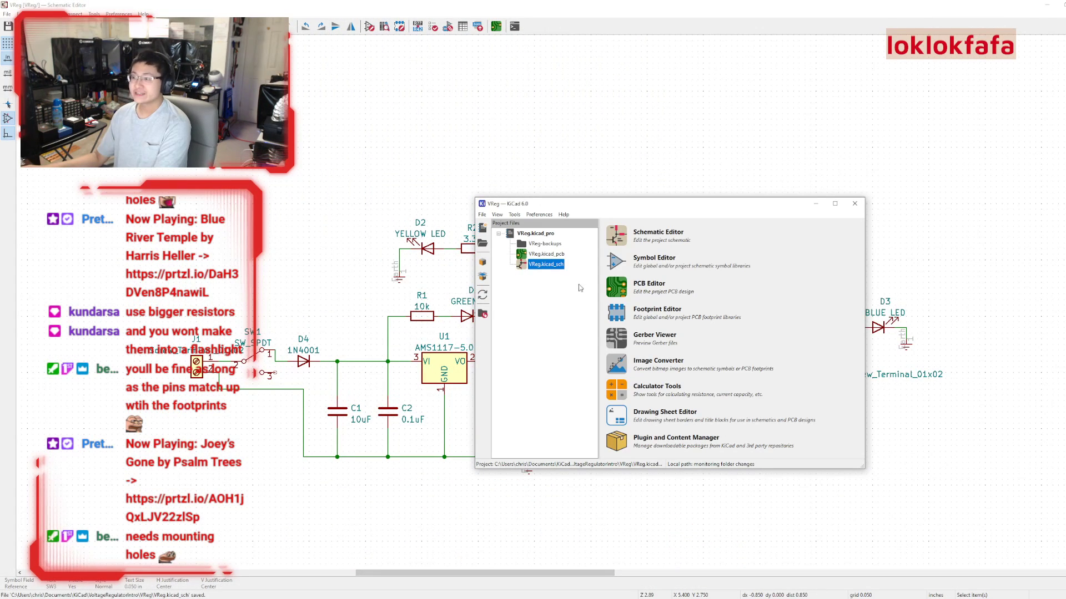
pyautogui.click(550, 253)
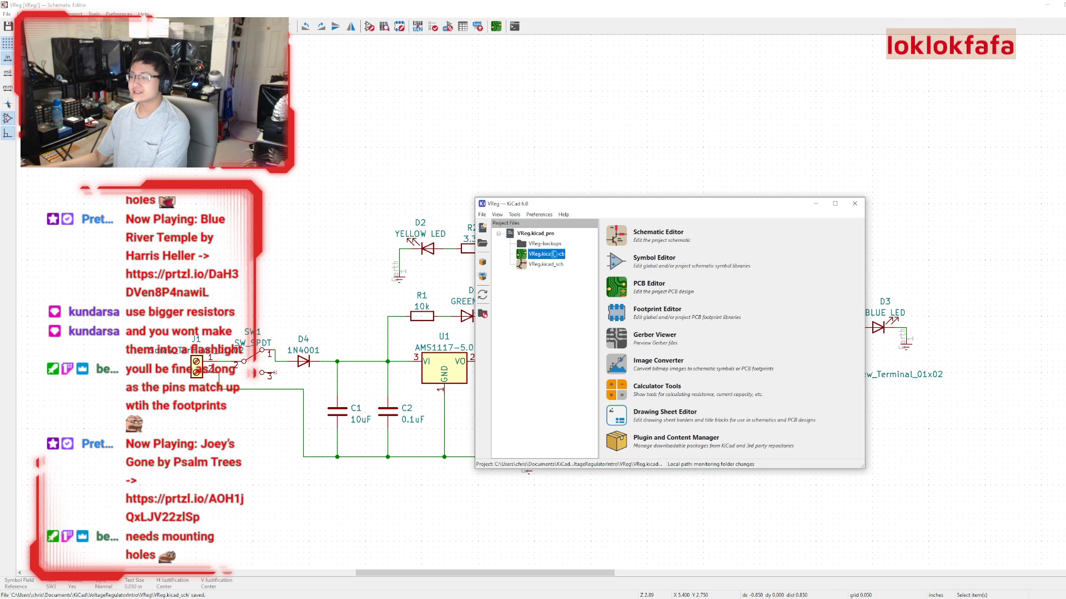
pyautogui.doubleClick(554, 254)
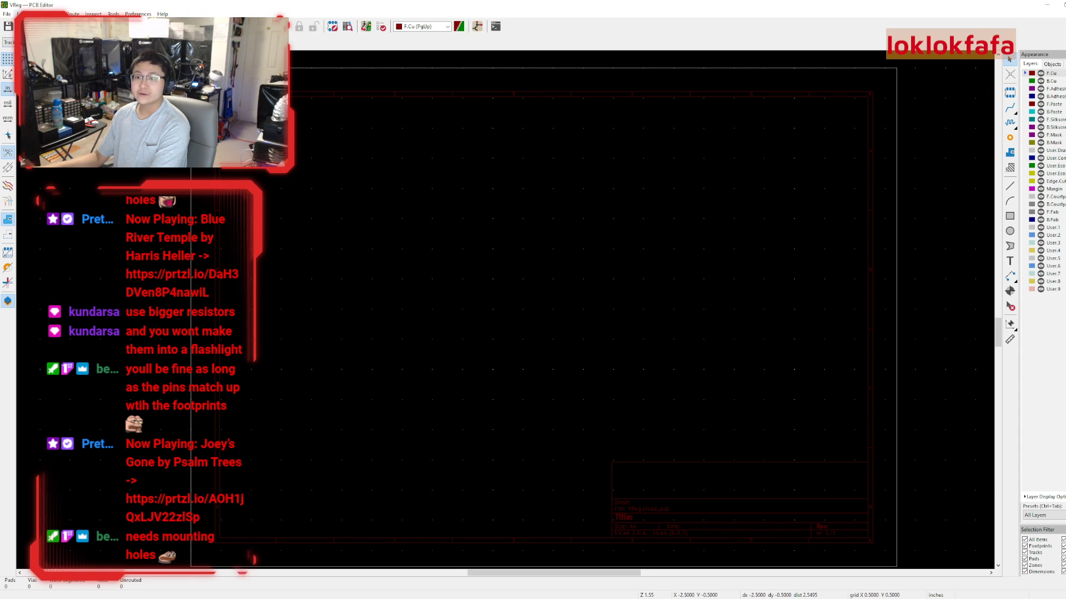
# Inspect the board in the 3D viewer, then close the viewer.
pyautogui.click(34, 14)
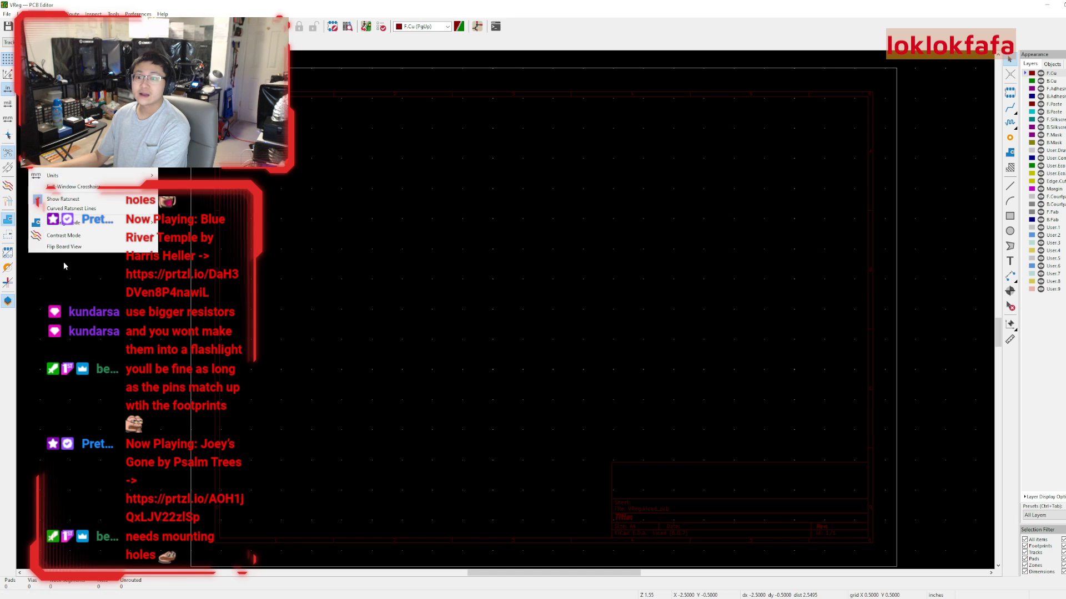
pyautogui.click(296, 257)
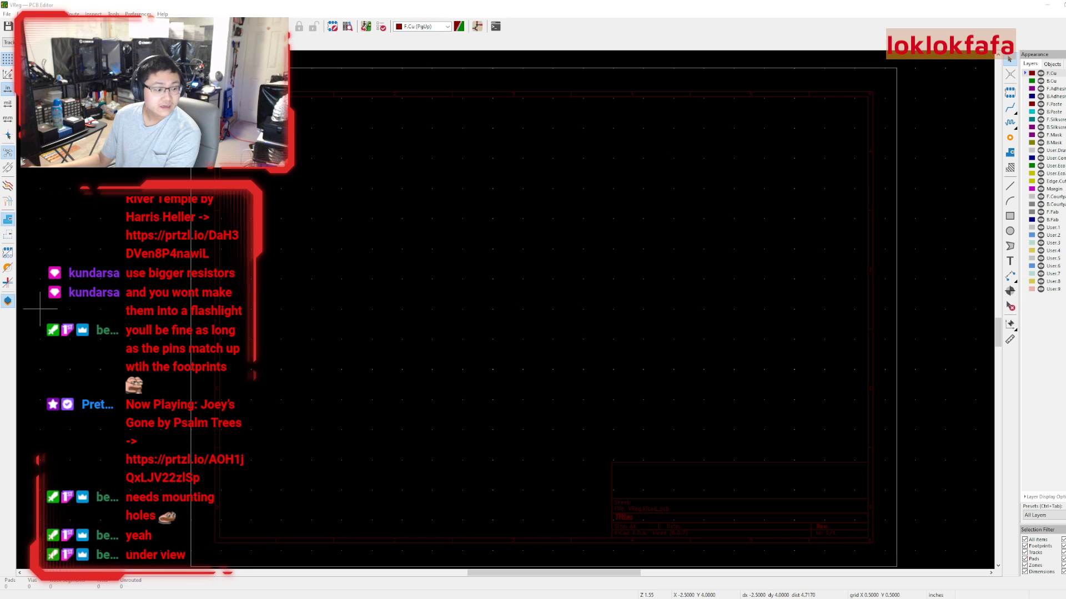
pyautogui.click(35, 14)
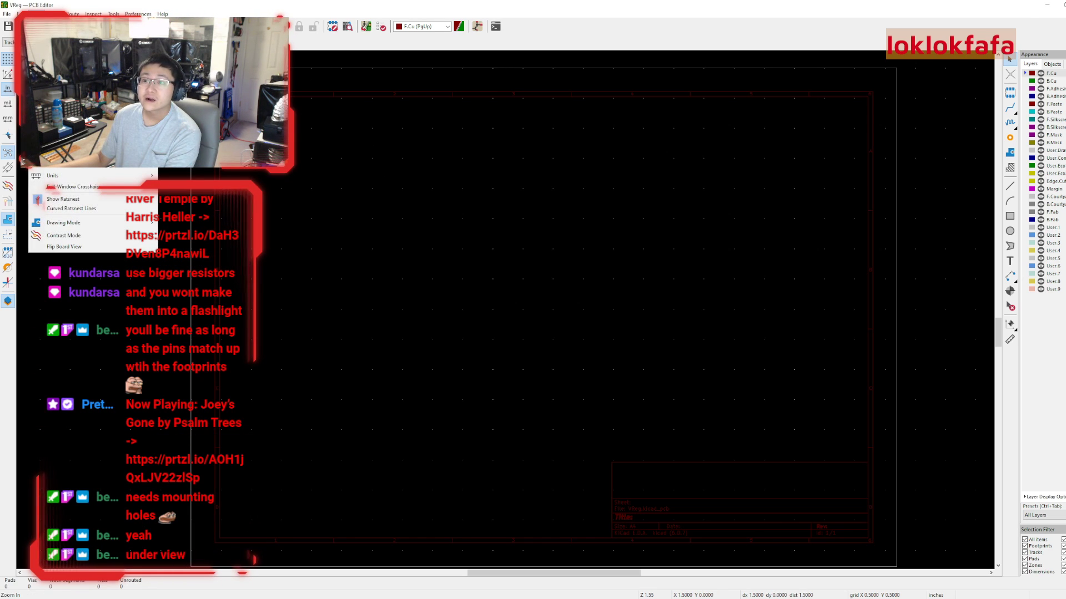
pyautogui.click(61, 162)
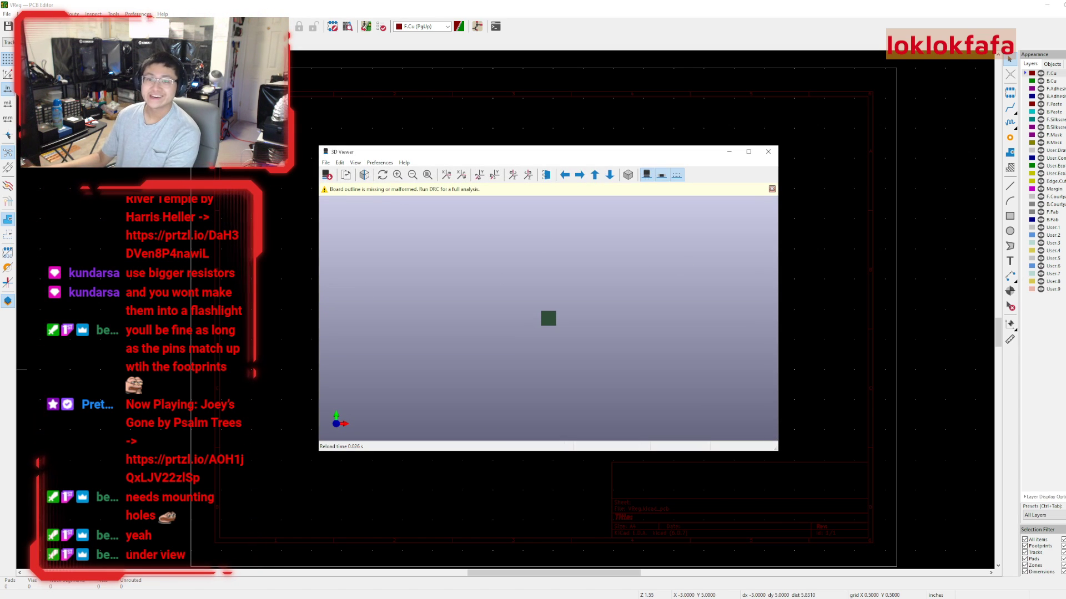
pyautogui.scroll(10, 639, 272)
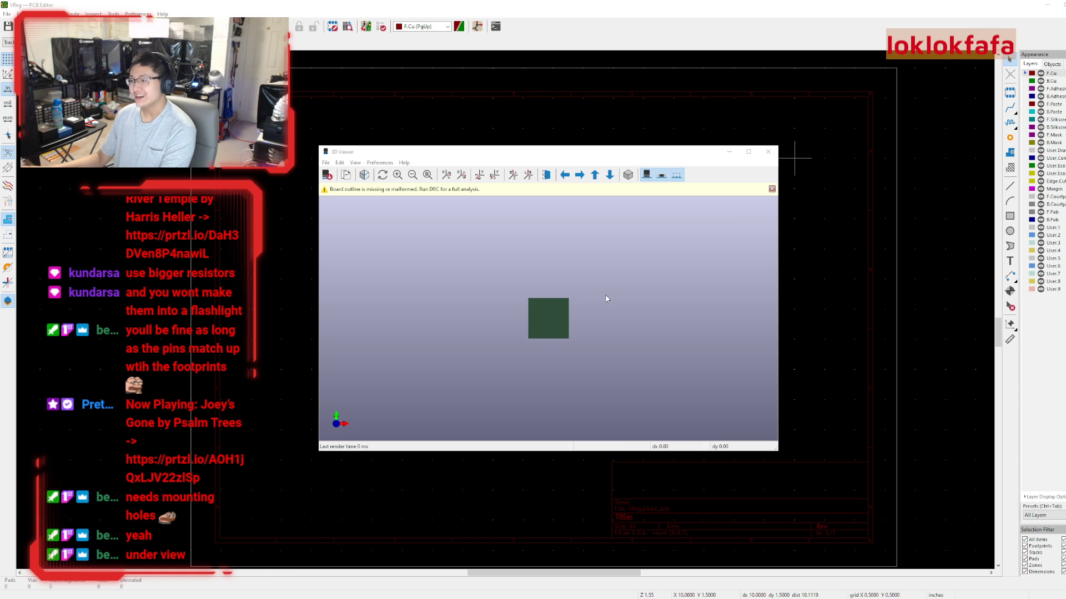
pyautogui.click(768, 151)
# Return to the schematic and update the PCB from it, bringing its footprints onto the board.
pyautogui.scroll(-3, 768, 152)
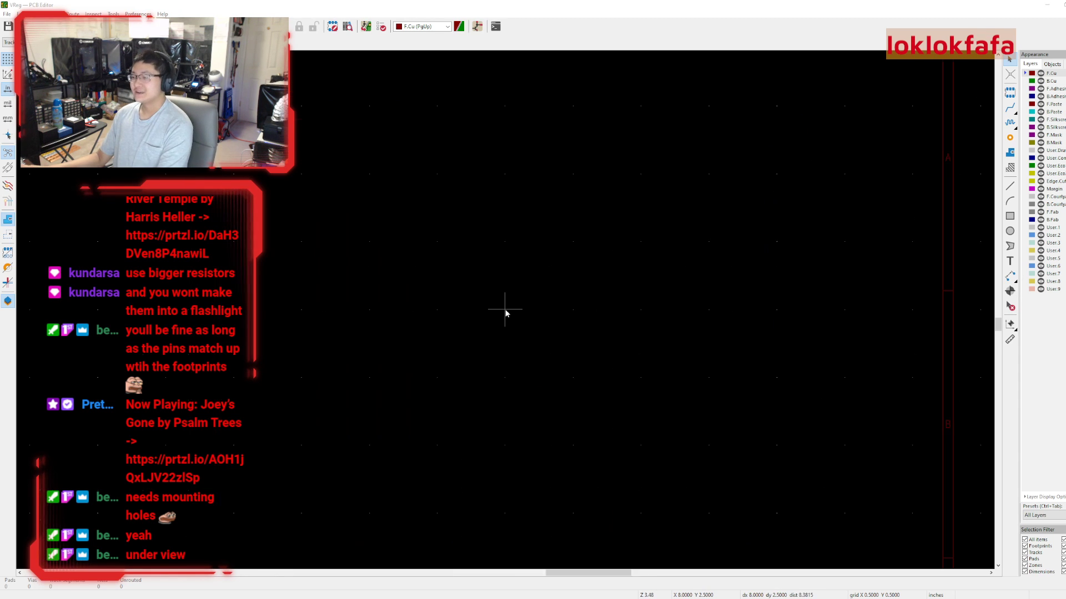
pyautogui.moveTo(434, 320); pyautogui.dragTo(597, 243, button='middle')
pyautogui.moveTo(304, 245); pyautogui.dragTo(493, 283, button='middle')
pyautogui.scroll(1, 367, 246)
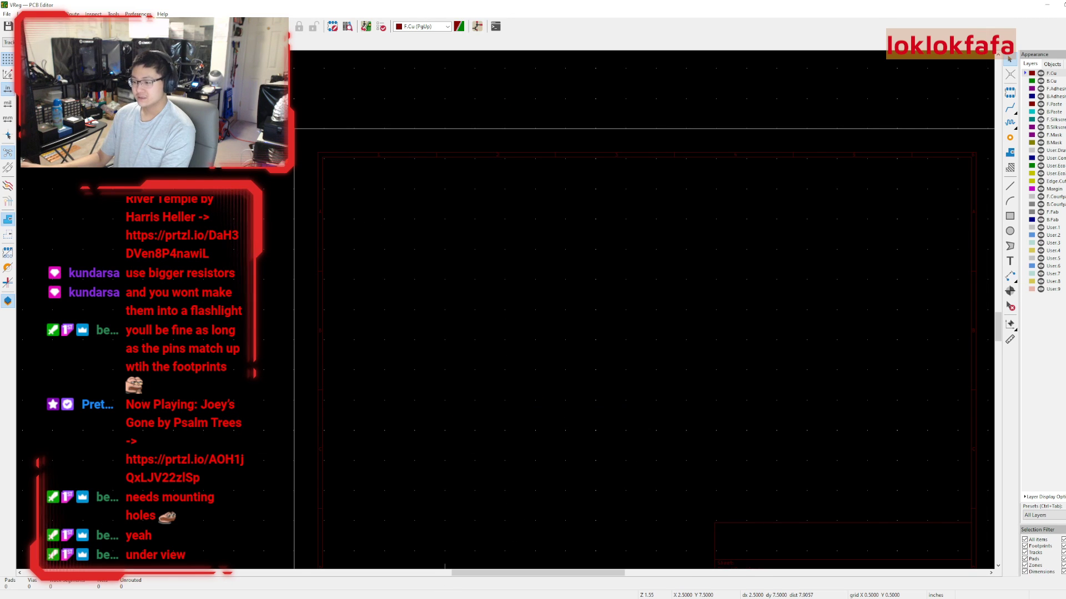
pyautogui.moveTo(494, 588)
pyautogui.click(506, 555)
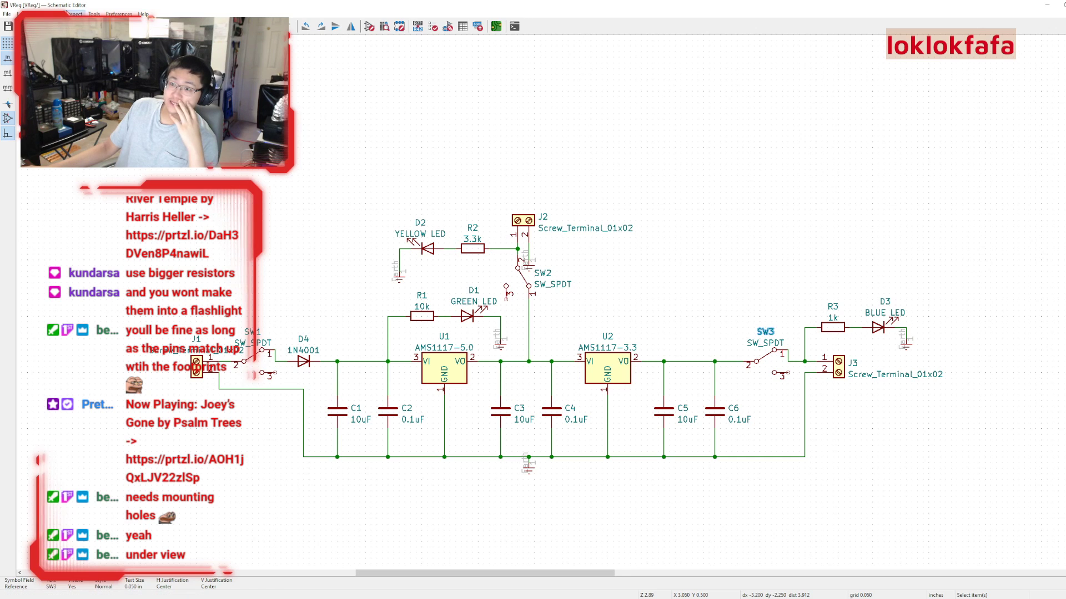
pyautogui.click(90, 14)
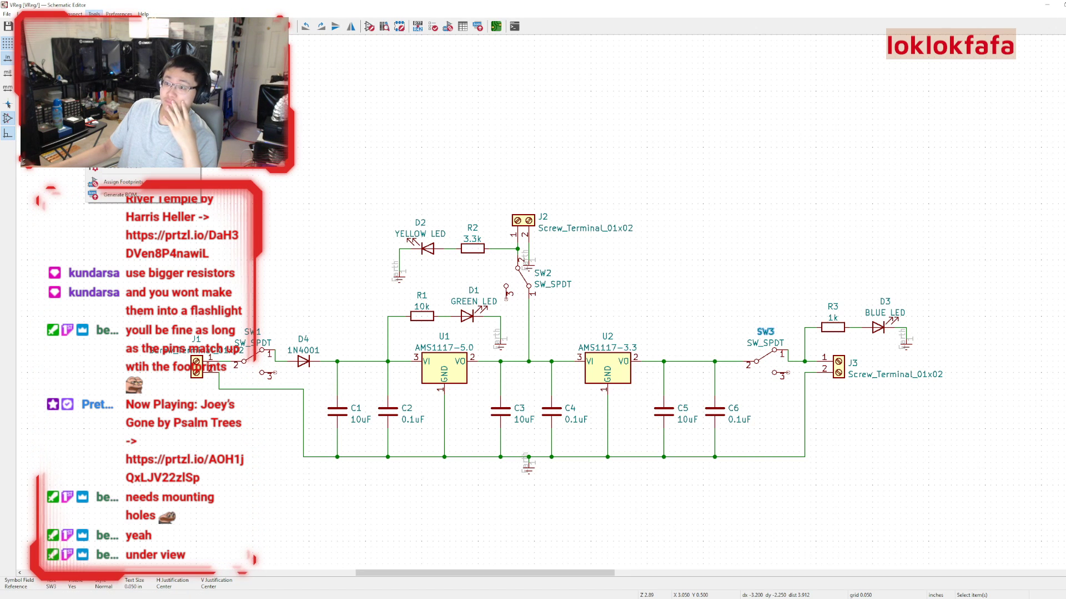
pyautogui.click(128, 25)
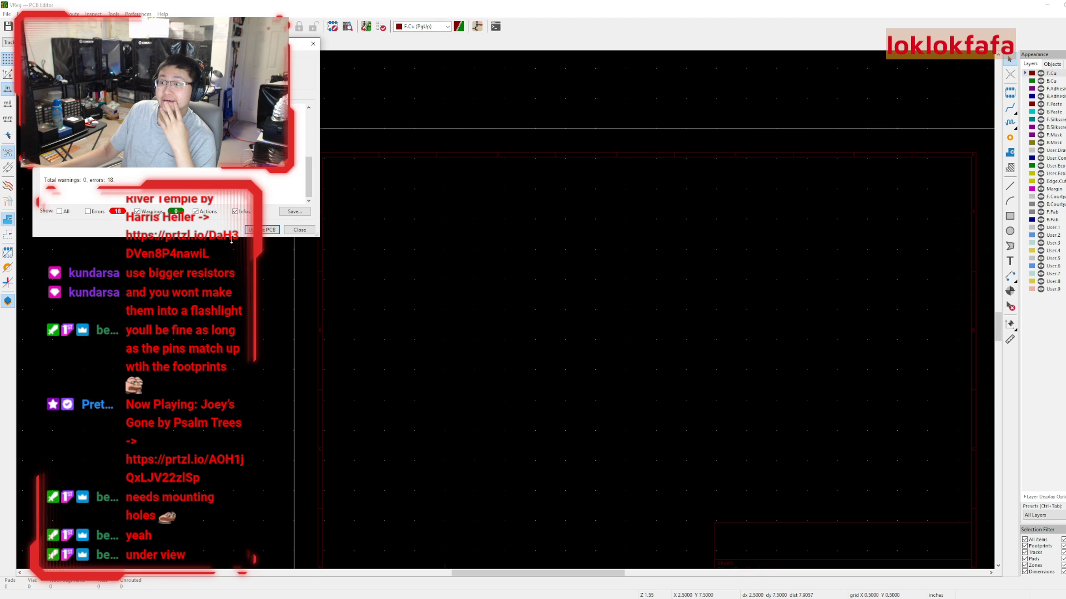
pyautogui.click(261, 230)
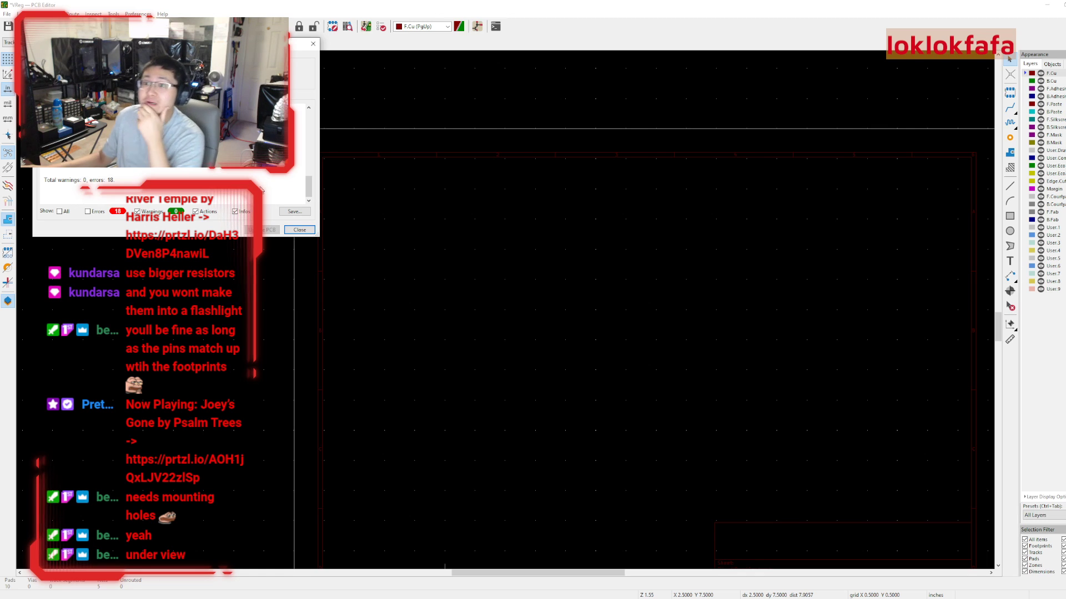
pyautogui.click(299, 231)
# Place the imported D4, U1 and U2 footprints near the lower border of the drawing sheet.
pyautogui.scroll(4, 507, 309)
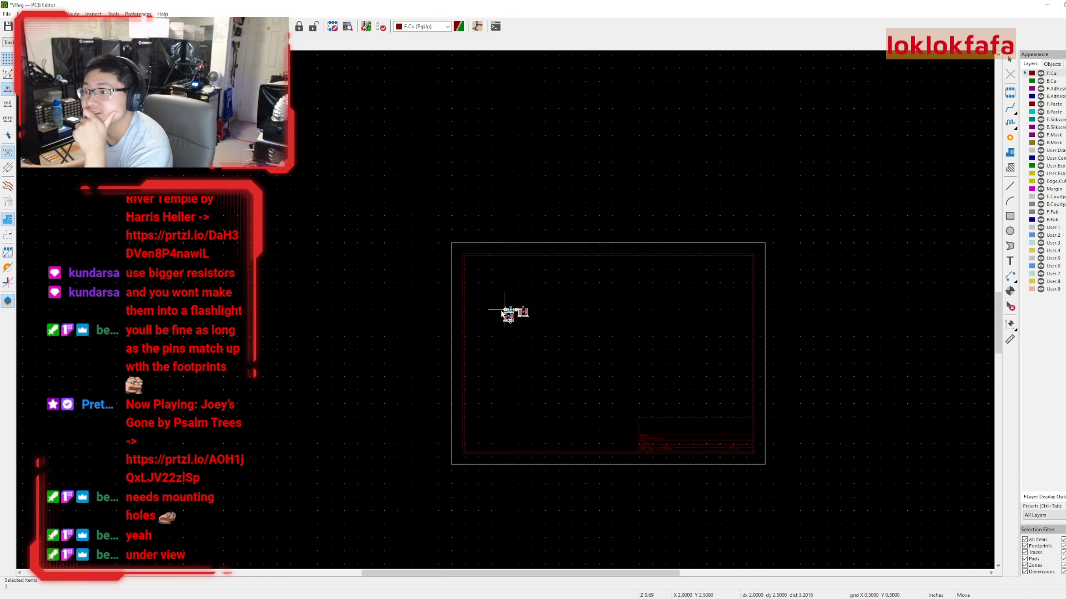
pyautogui.scroll(-2, 505, 311)
pyautogui.scroll(5, 505, 310)
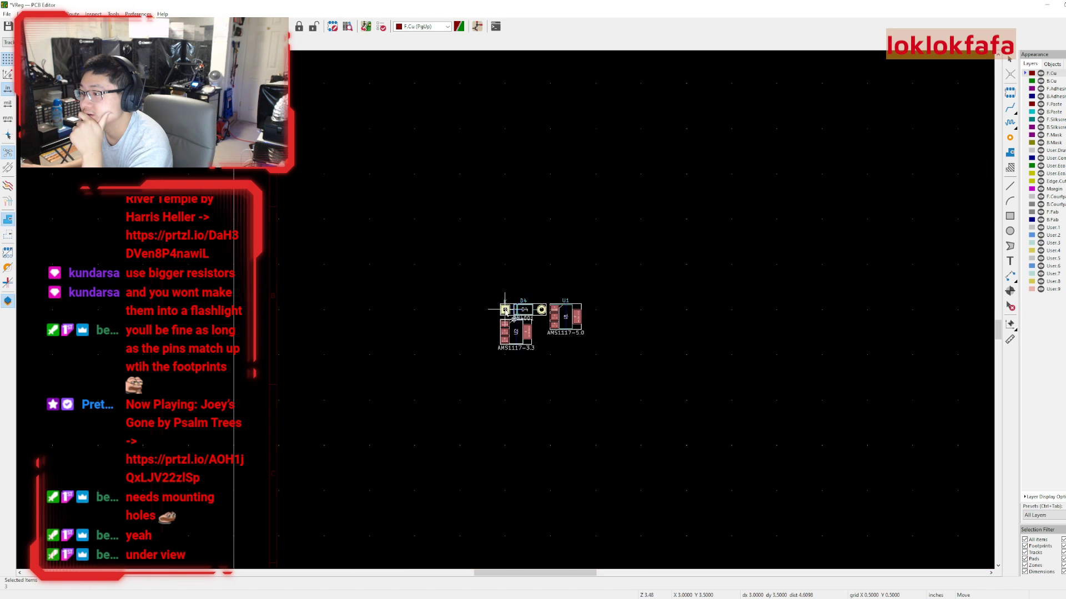
pyautogui.scroll(-12, 505, 311)
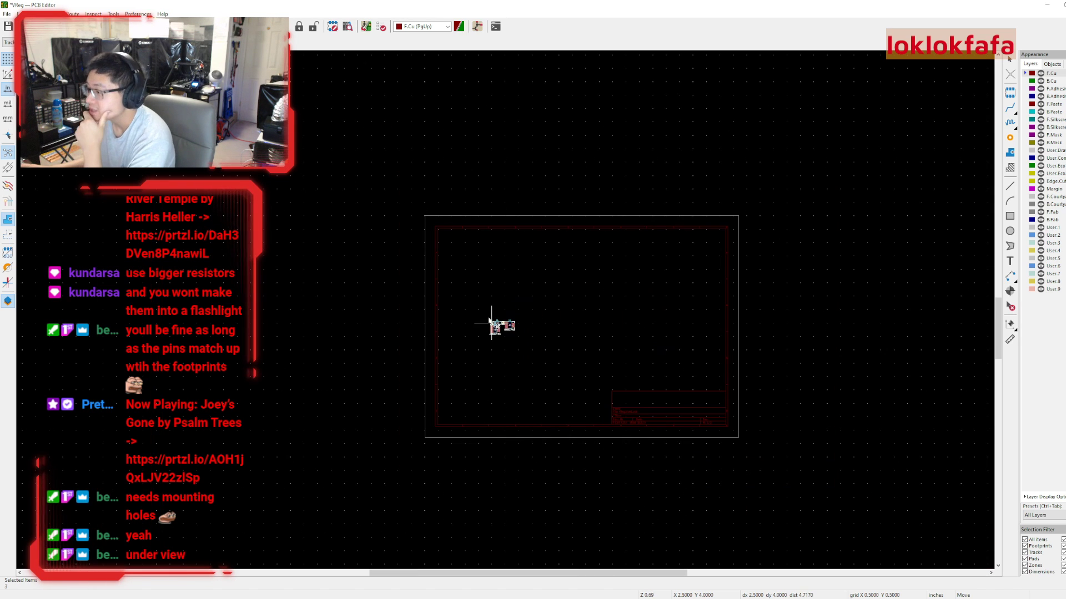
pyautogui.press('Escape')
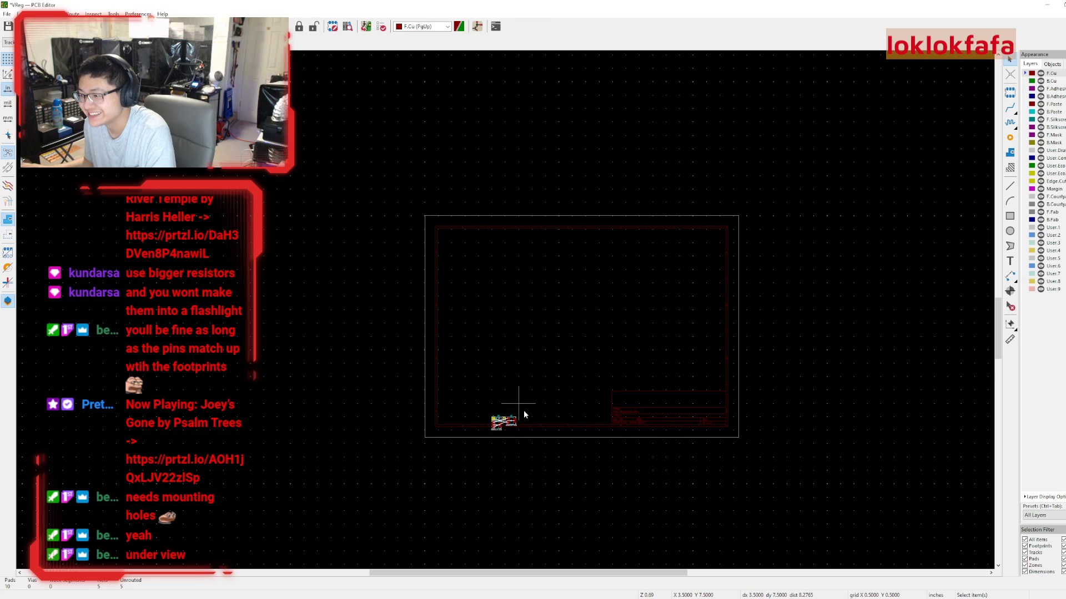
# Separate the D4 diode footprint from the group by moving it above the two regulators.
pyautogui.scroll(8, 522, 408)
pyautogui.moveTo(342, 227); pyautogui.dragTo(561, 333)
pyautogui.scroll(4, 395, 256)
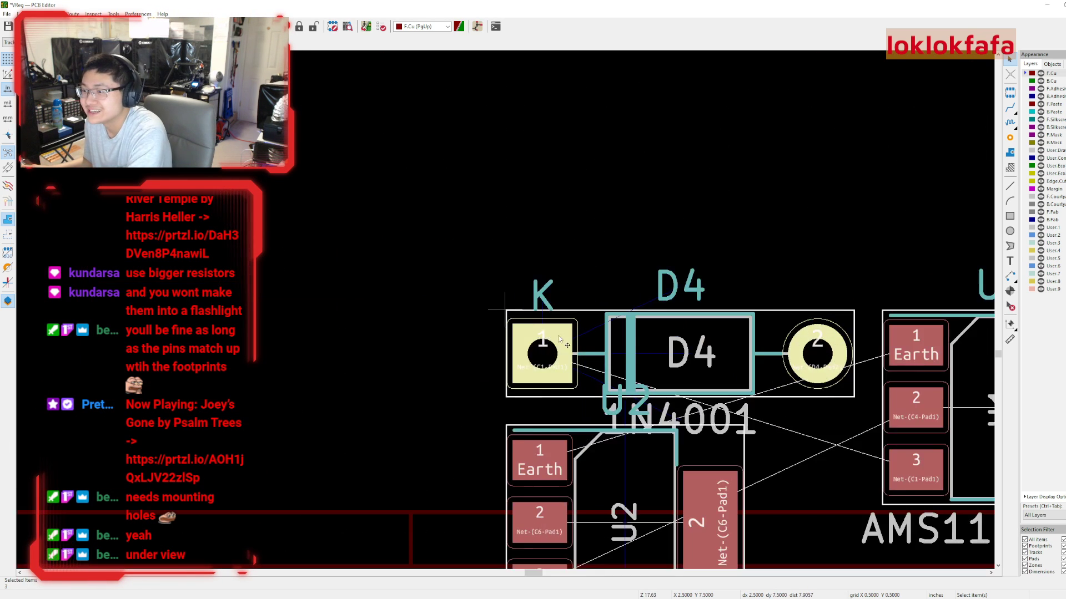
pyautogui.scroll(-1, 548, 332)
pyautogui.click(632, 336)
pyautogui.moveTo(631, 337)
pyautogui.mouseDown()
pyautogui.moveTo(632, 265)
pyautogui.moveTo(508, 253)
pyautogui.mouseUp()
pyautogui.moveTo(591, 326); pyautogui.dragTo(487, 176)
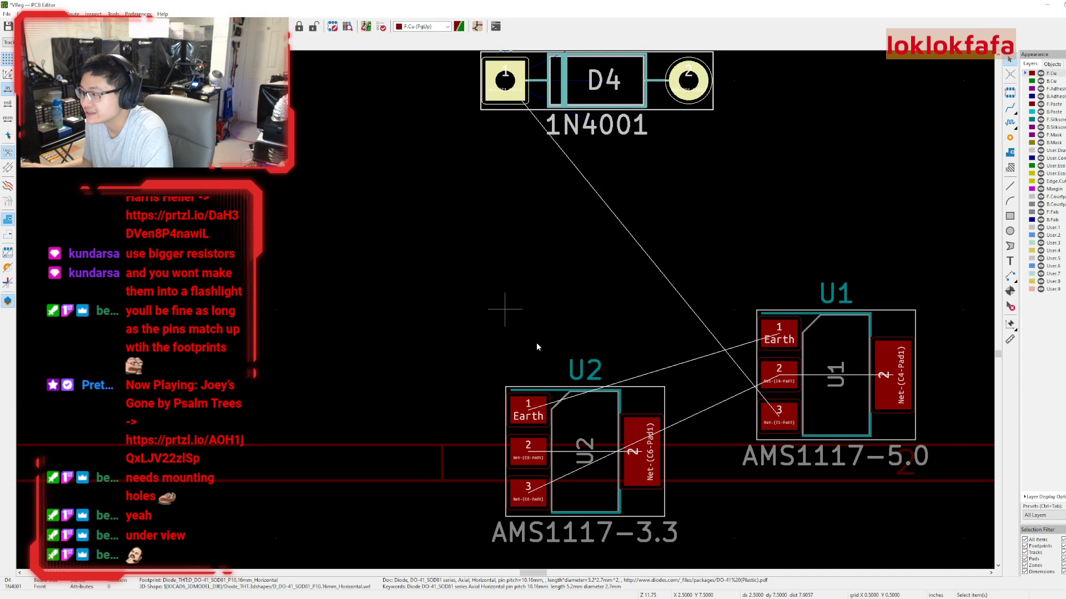
# Move the U1 and U2 regulator footprints apart and line them up in one row below D4.
pyautogui.scroll(-2, 508, 313)
pyautogui.click(723, 358)
pyautogui.moveTo(727, 356); pyautogui.dragTo(811, 314)
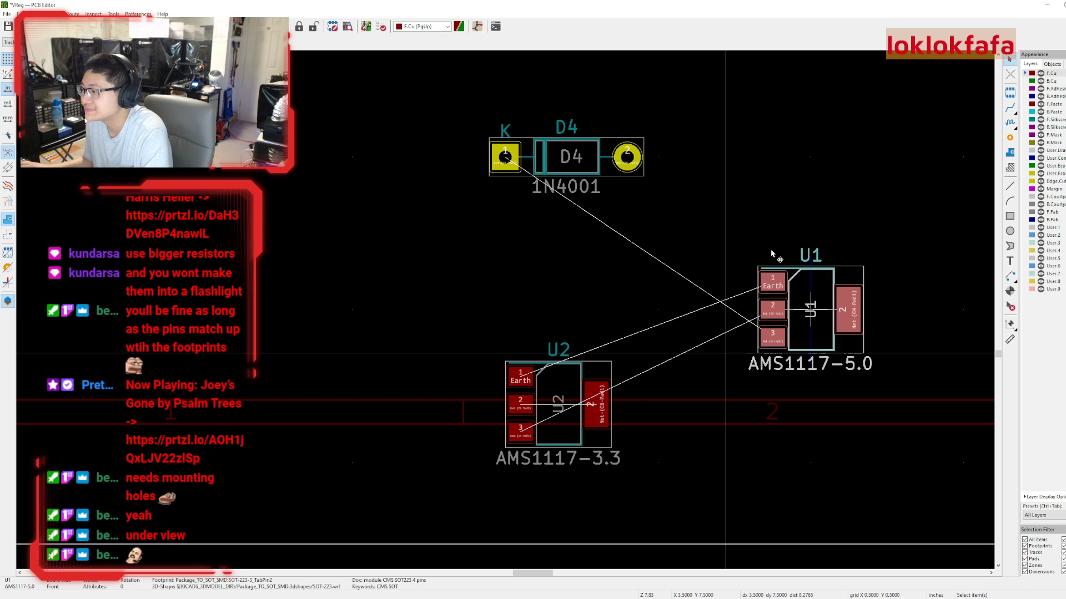
pyautogui.moveTo(567, 424); pyautogui.dragTo(582, 314)
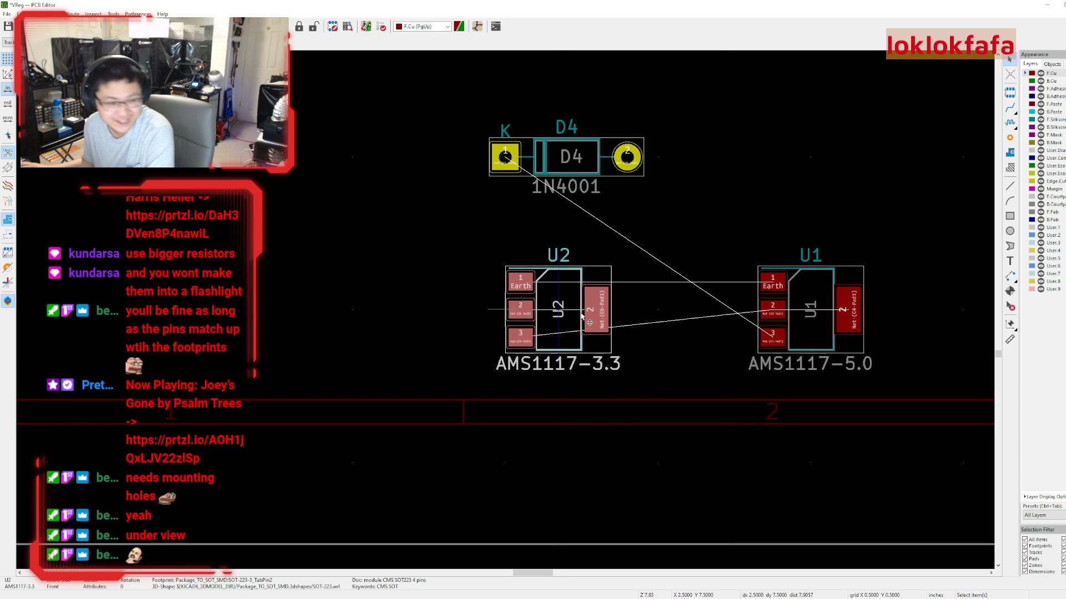
pyautogui.click(647, 319)
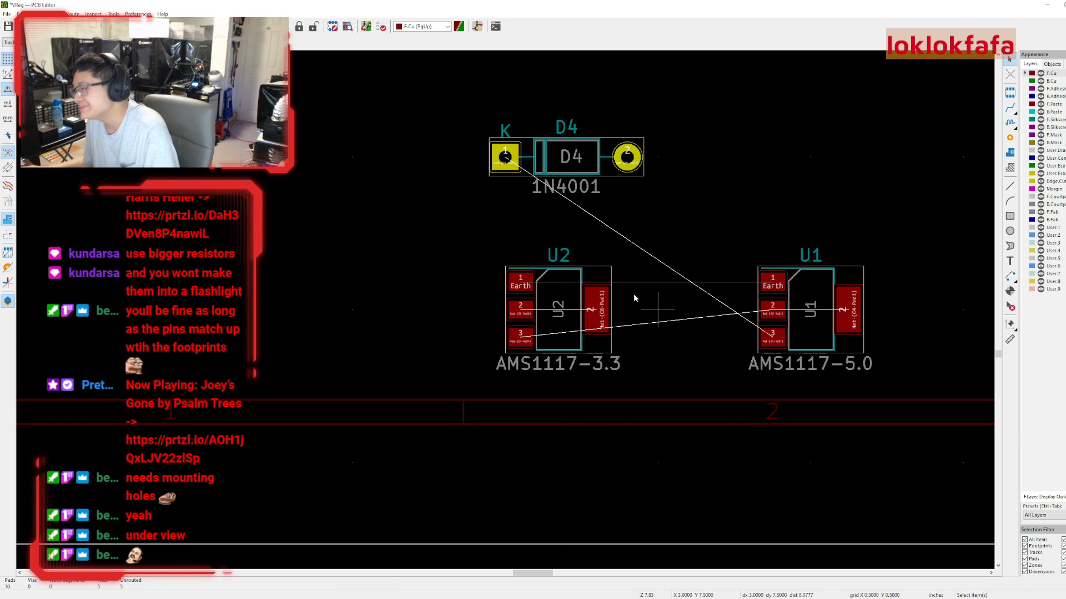
# Undo the footprint moves and the import from the schematic until the board is empty.
pyautogui.scroll(-6, 598, 324)
pyautogui.moveTo(585, 293); pyautogui.dragTo(552, 369, button='middle')
pyautogui.hotkey('ctrl', 'z')
pyautogui.hotkey('ctrl', 'z')
pyautogui.hotkey('ctrl', 'z')
pyautogui.hotkey('ctrl', 'z')
pyautogui.hotkey('ctrl', 'z')
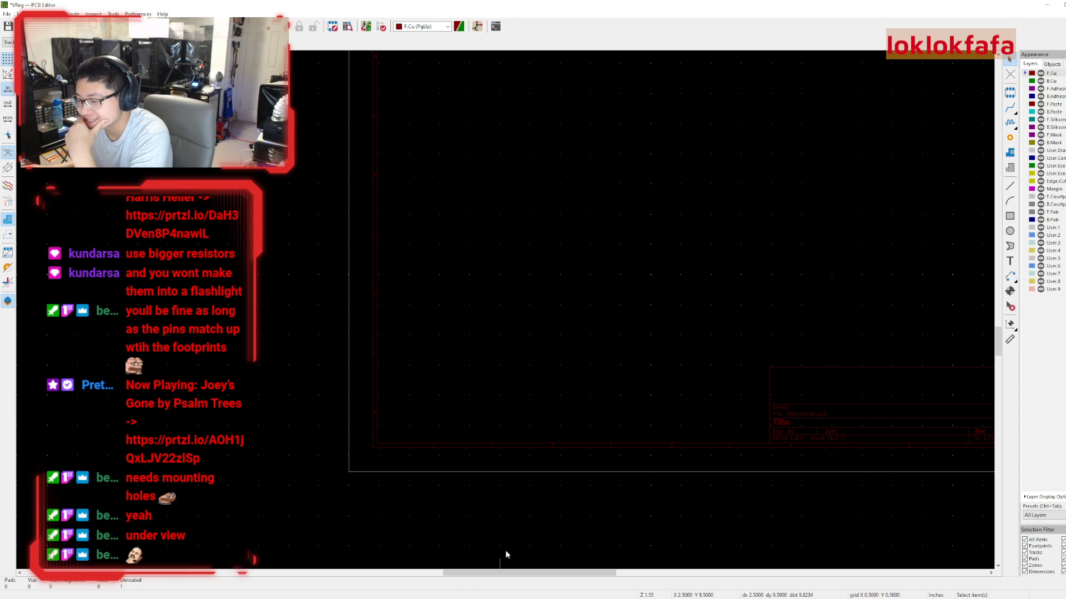
# Switch back to the Schematic Editor and check the symbol properties of the J1 input screw terminal.
pyautogui.scroll(-4, 504, 309)
pyautogui.scroll(4, 542, 233)
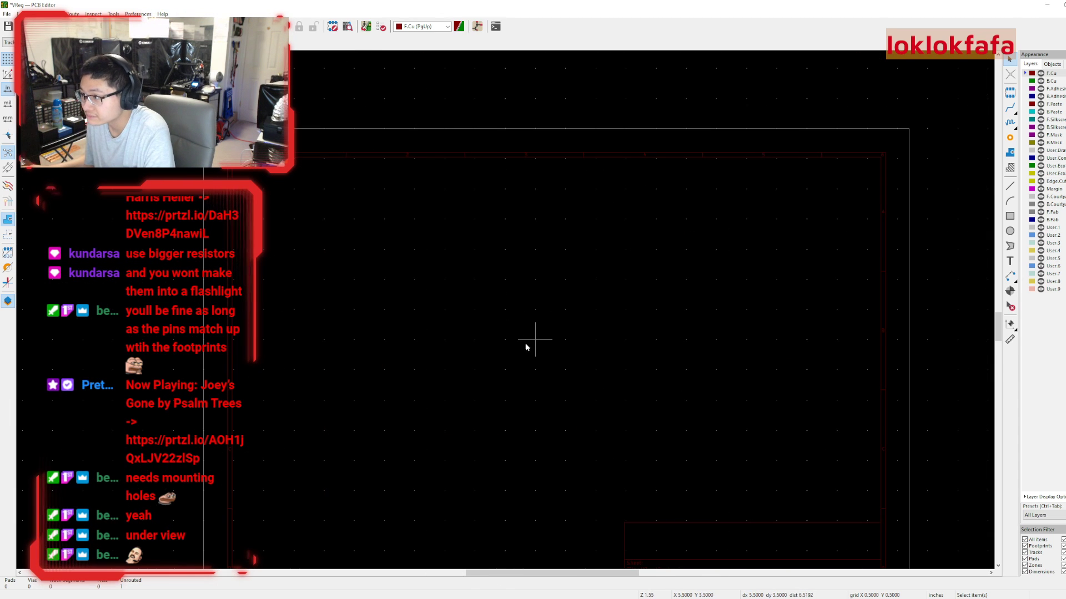
pyautogui.moveTo(514, 598)
pyautogui.click(508, 575)
pyautogui.click(501, 423)
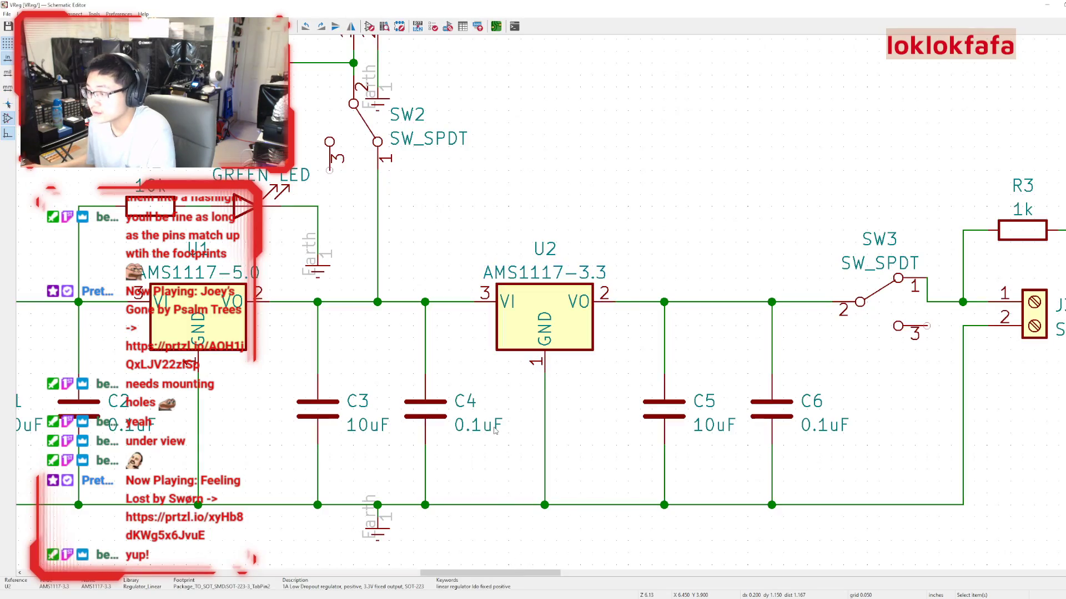
pyautogui.moveTo(501, 423); pyautogui.dragTo(824, 395, button='middle')
pyautogui.scroll(-3, 550, 380)
pyautogui.moveTo(549, 380); pyautogui.dragTo(500, 309, button='middle')
pyautogui.moveTo(294, 149); pyautogui.dragTo(352, 290, button='middle')
pyautogui.doubleClick(188, 384)
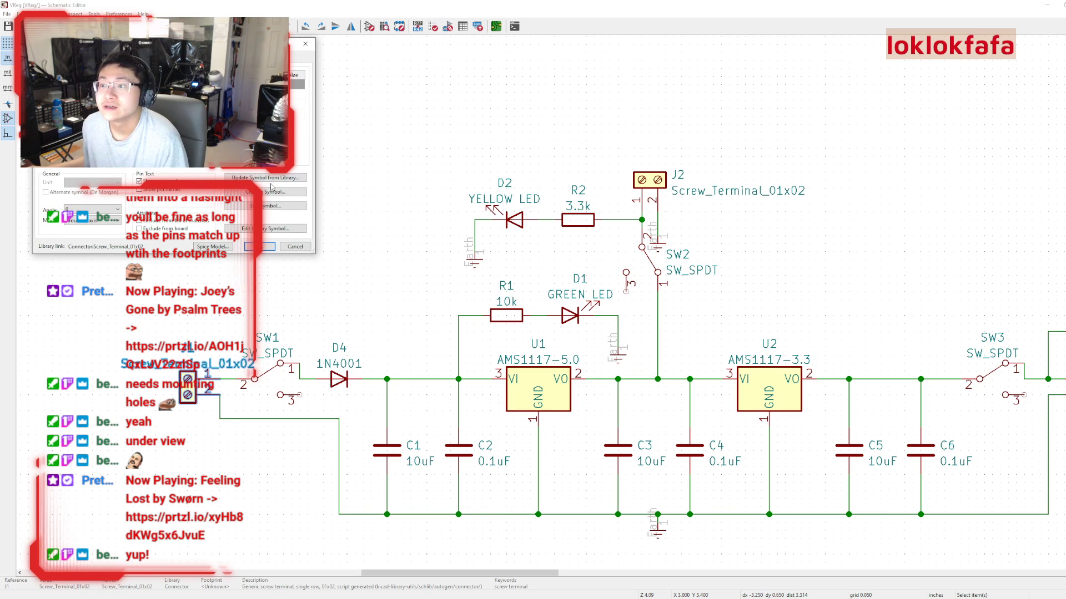
pyautogui.click(261, 247)
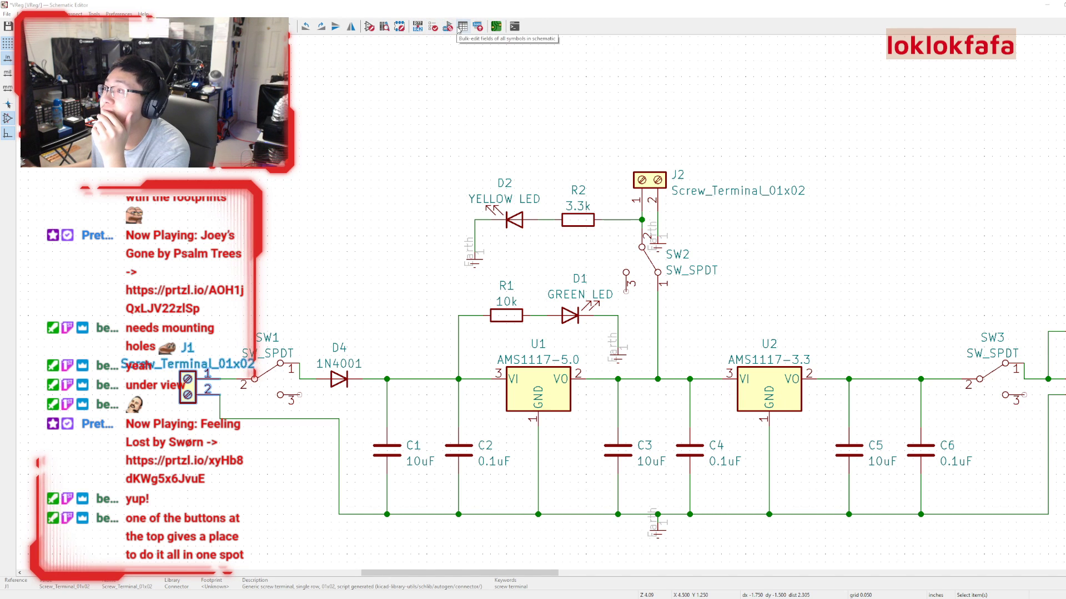
pyautogui.scroll(-5, 533, 305)
pyautogui.moveTo(546, 300); pyautogui.dragTo(469, 198, button='middle')
pyautogui.click(469, 198)
pyautogui.scroll(1, 516, 213)
pyautogui.scroll(-1, 546, 302)
pyautogui.moveTo(546, 302); pyautogui.dragTo(502, 192, button='middle')
pyautogui.scroll(1, 502, 192)
pyautogui.moveTo(543, 280); pyautogui.dragTo(464, 126, button='middle')
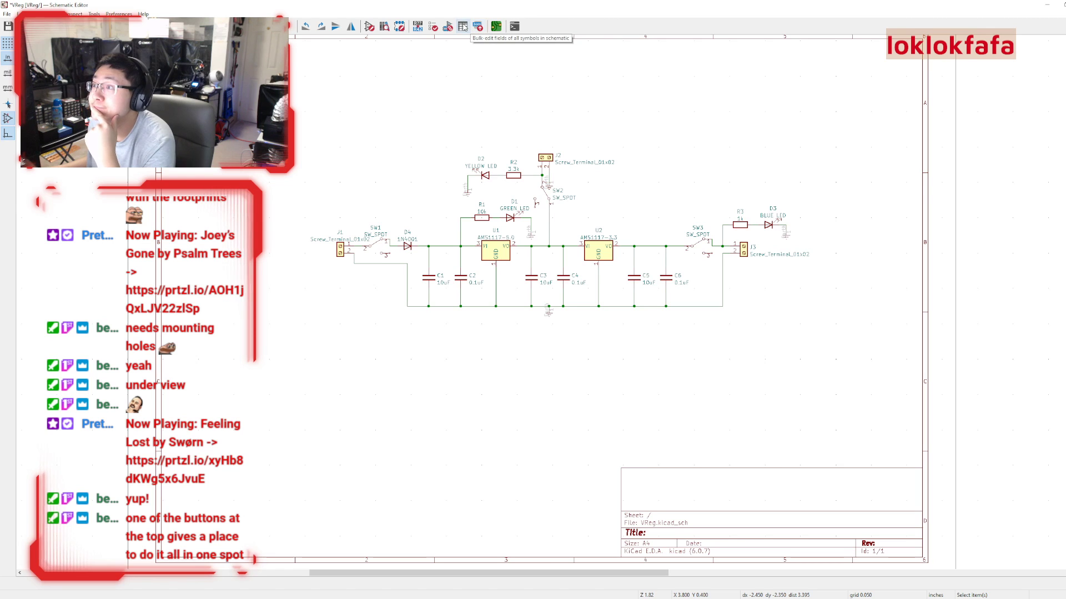
# Open the footprint assignment tool for the schematic symbols and browse the Capacitor_SMD footprint library.
pyautogui.click(478, 26)
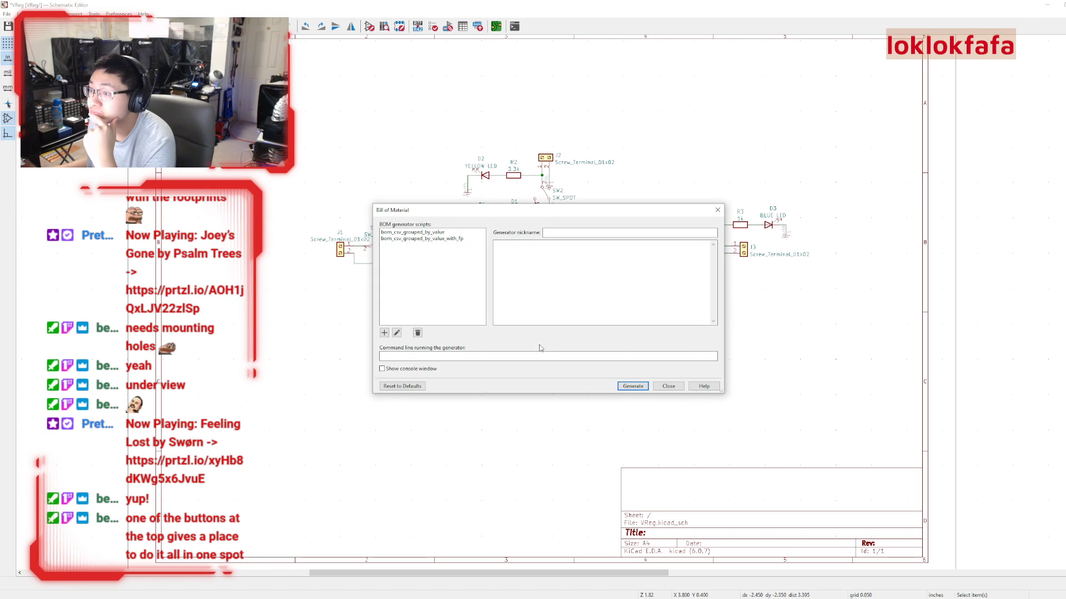
pyautogui.click(667, 387)
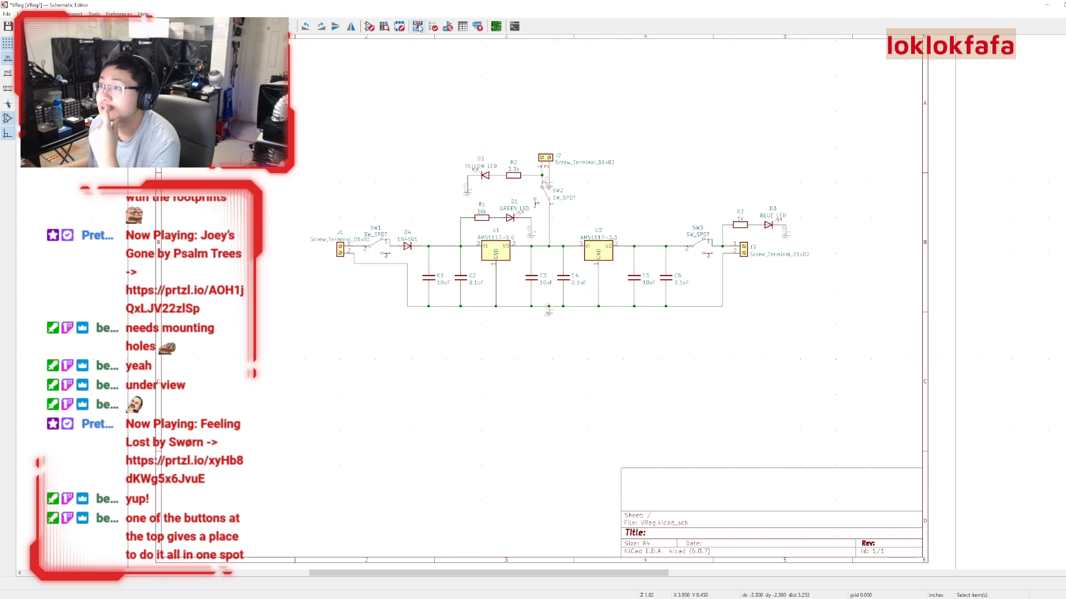
pyautogui.click(448, 26)
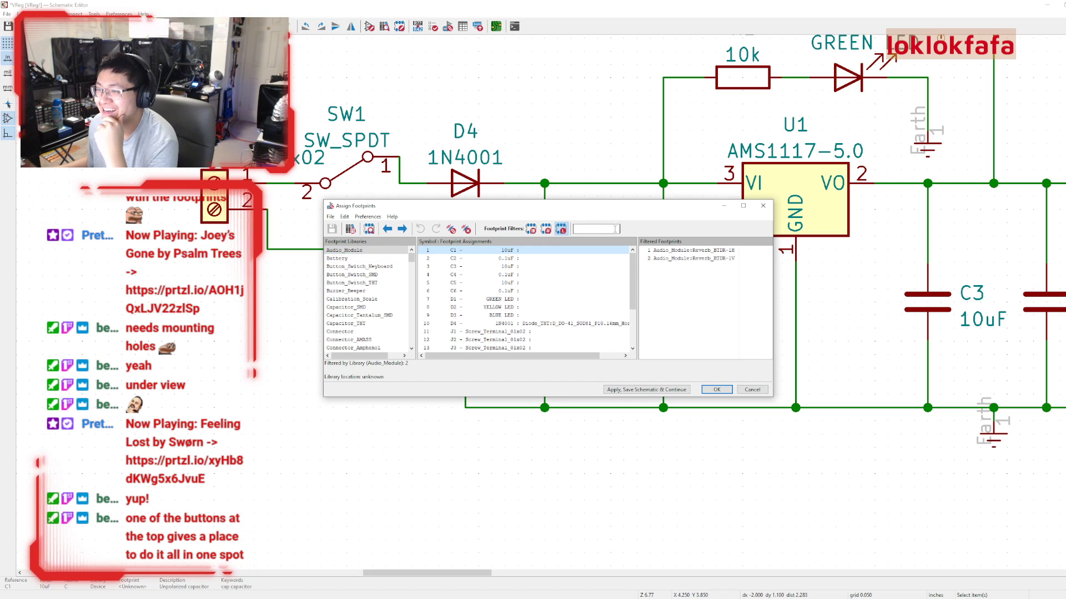
pyautogui.click(361, 307)
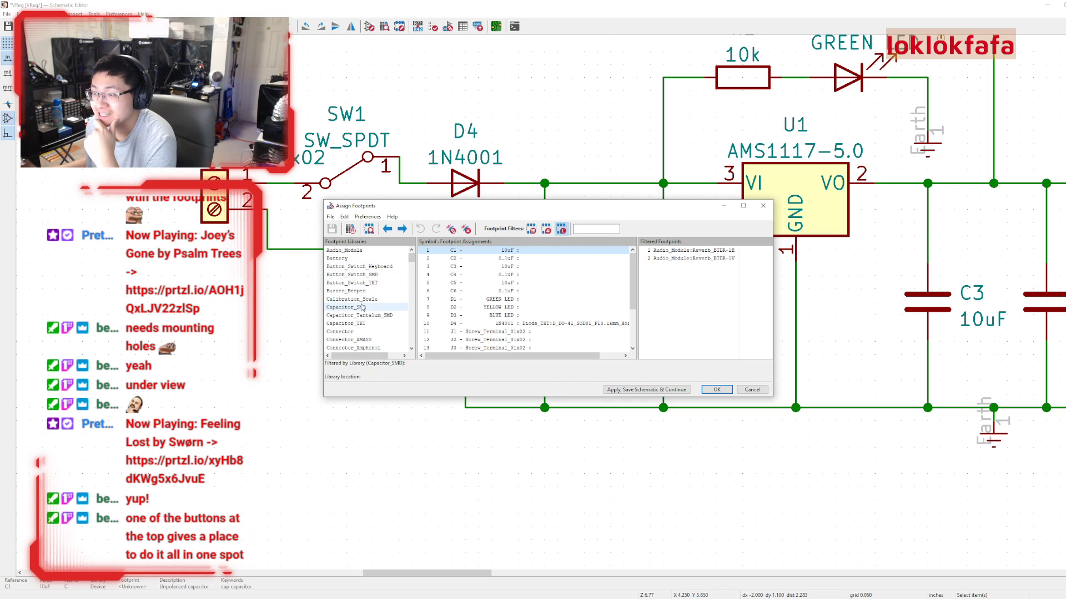
pyautogui.scroll(-8, 730, 274)
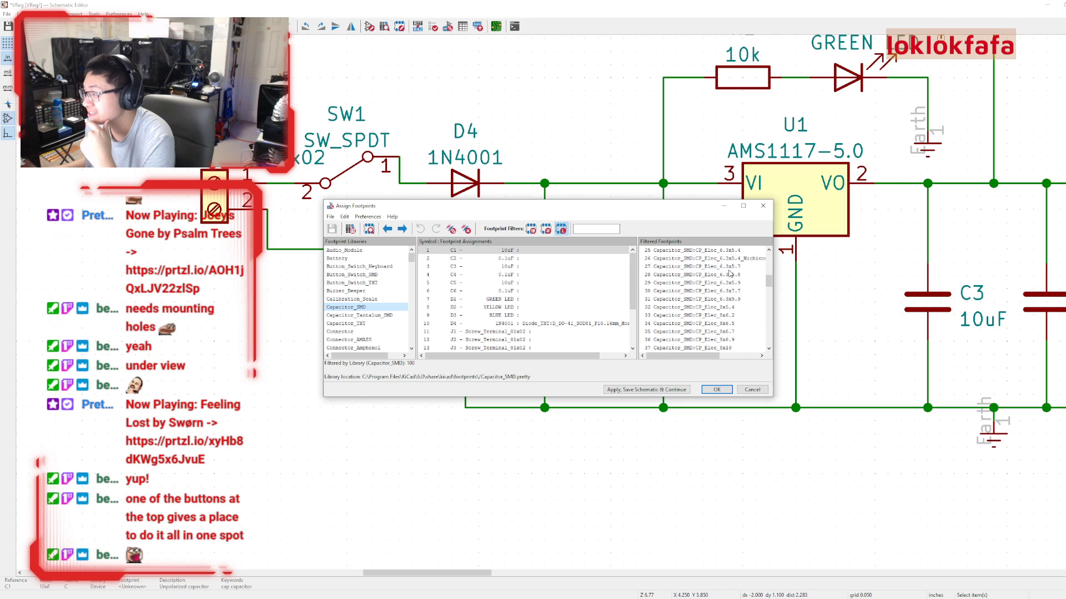
pyautogui.scroll(-12, 730, 274)
pyautogui.scroll(1, 736, 290)
pyautogui.scroll(-10, 736, 292)
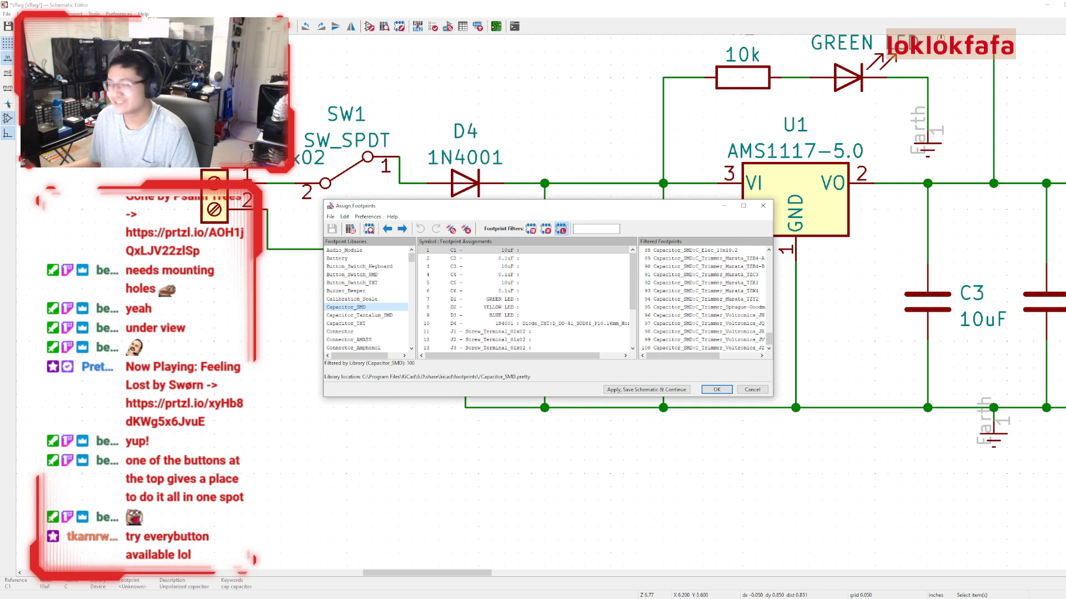
# Filter the footprints by 1206 and assign Capacitor_SMD:C_1206_3216Metric to capacitors C1 through C6.
pyautogui.click(603, 228)
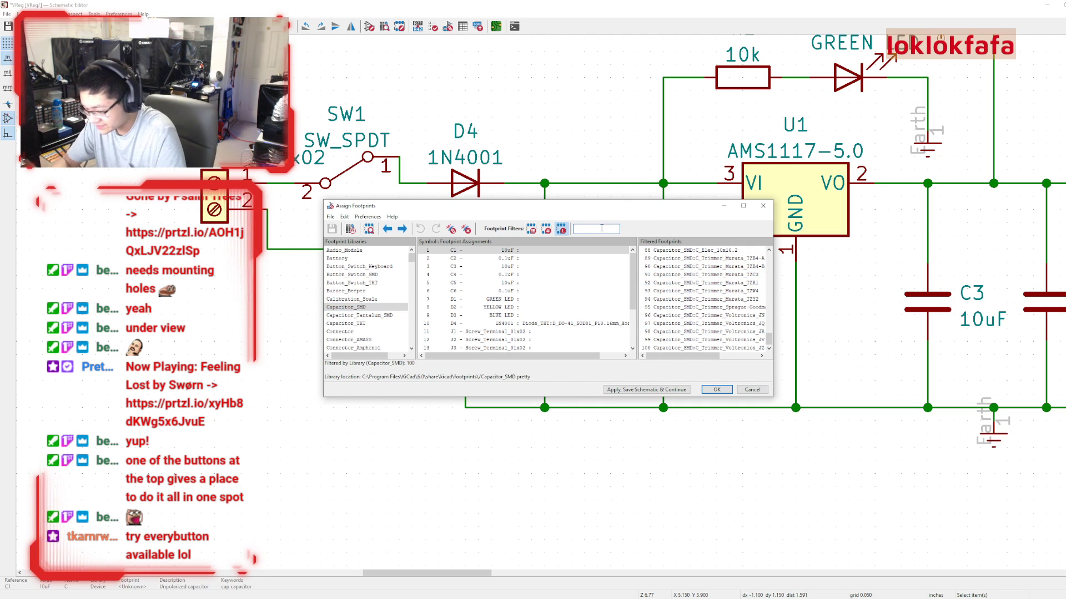
pyautogui.write('1206')
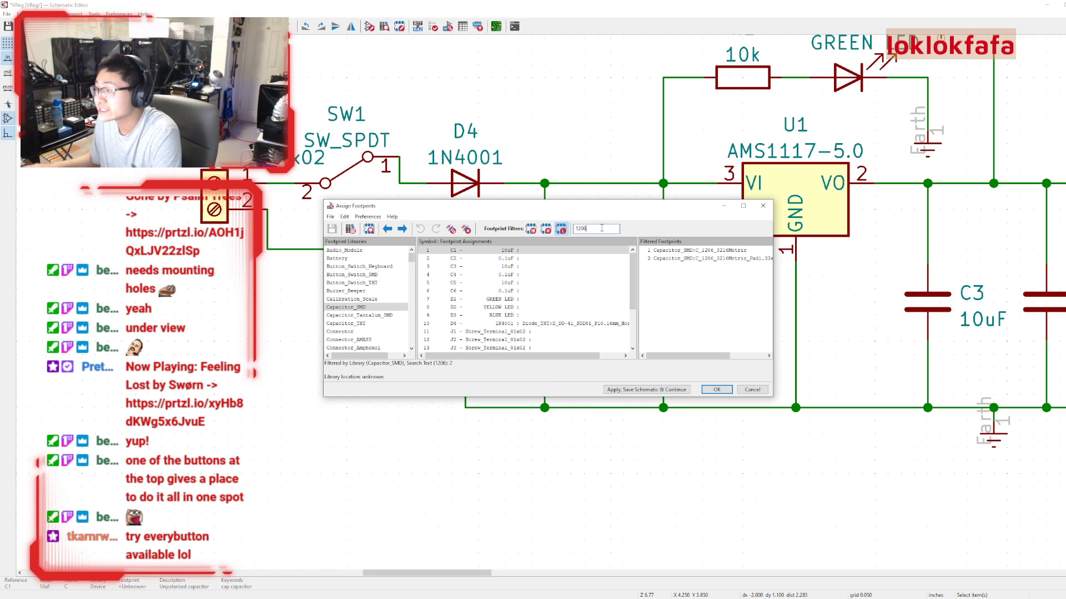
pyautogui.doubleClick(715, 251)
pyautogui.click(676, 251)
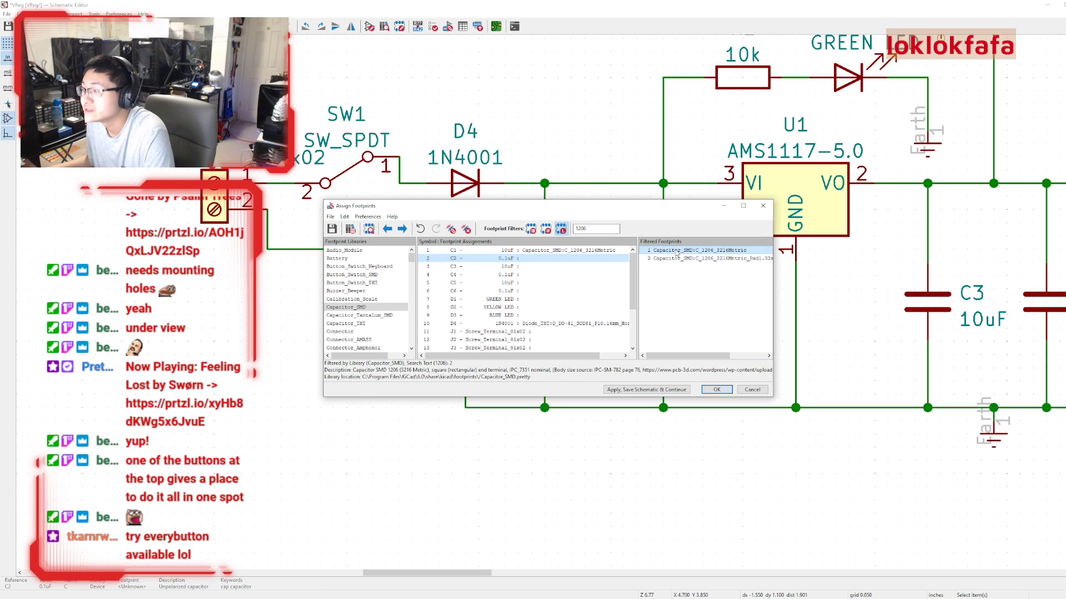
pyautogui.doubleClick(676, 251)
pyautogui.doubleClick(676, 251)
pyautogui.doubleClick(676, 251)
pyautogui.doubleClick(676, 251)
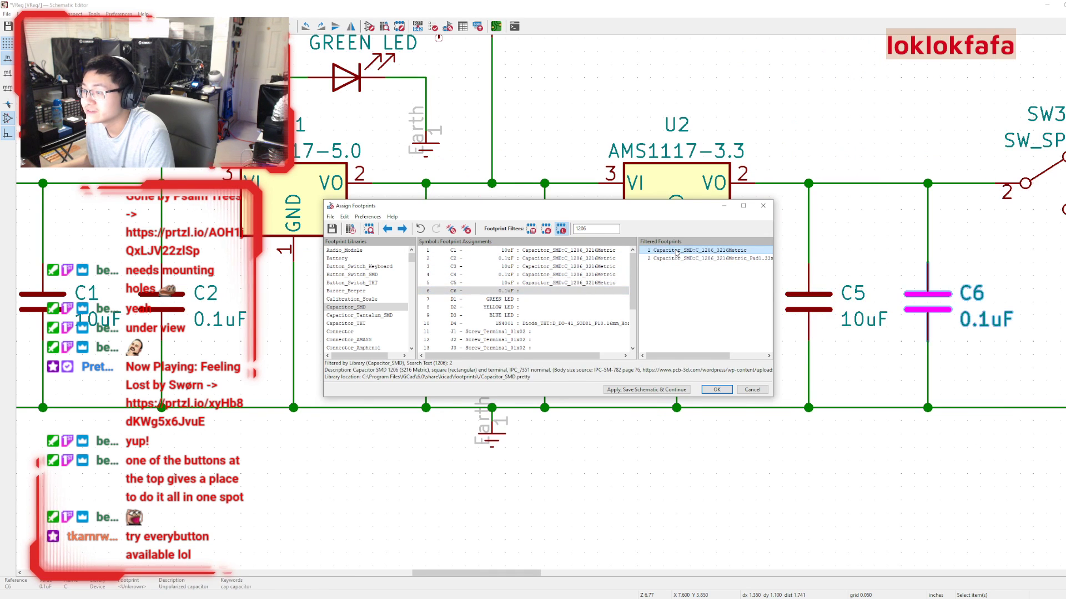
pyautogui.doubleClick(676, 251)
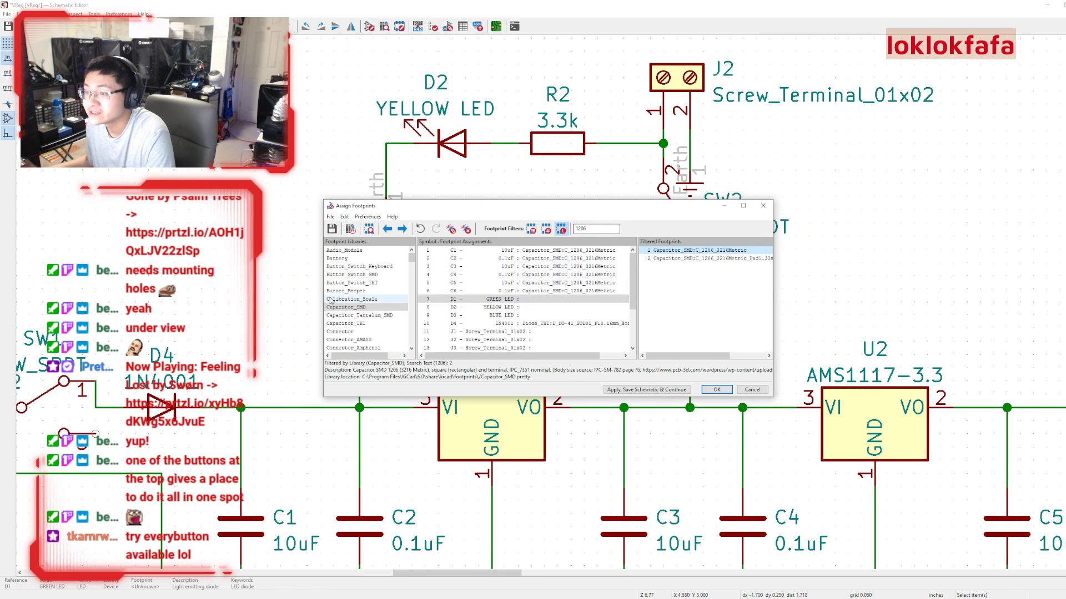
# Assign the LED_1206_3216Metric footprint from the LED_SMD library to LEDs D1, D2 and D3.
pyautogui.scroll(-7, 361, 297)
pyautogui.scroll(-10, 360, 297)
pyautogui.click(337, 340)
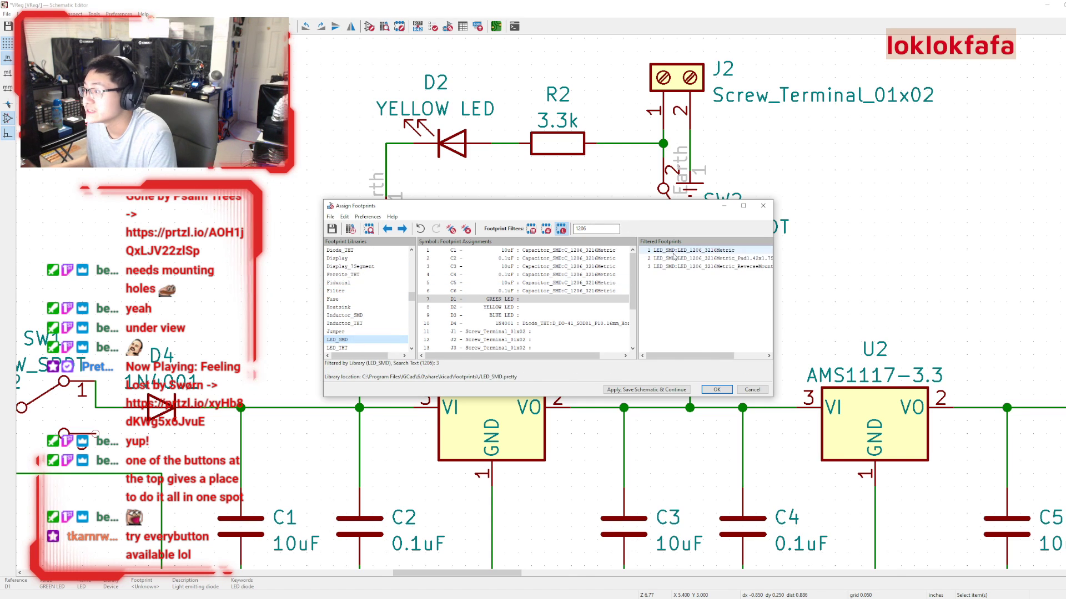
pyautogui.doubleClick(714, 251)
pyautogui.doubleClick(714, 251)
pyautogui.doubleClick(713, 251)
# Clear the 1206 filter and look through the TE-Connectivity, Samtec_HLE_THT and Pin connector libraries for a J1 screw terminal footprint.
pyautogui.scroll(-1, 534, 333)
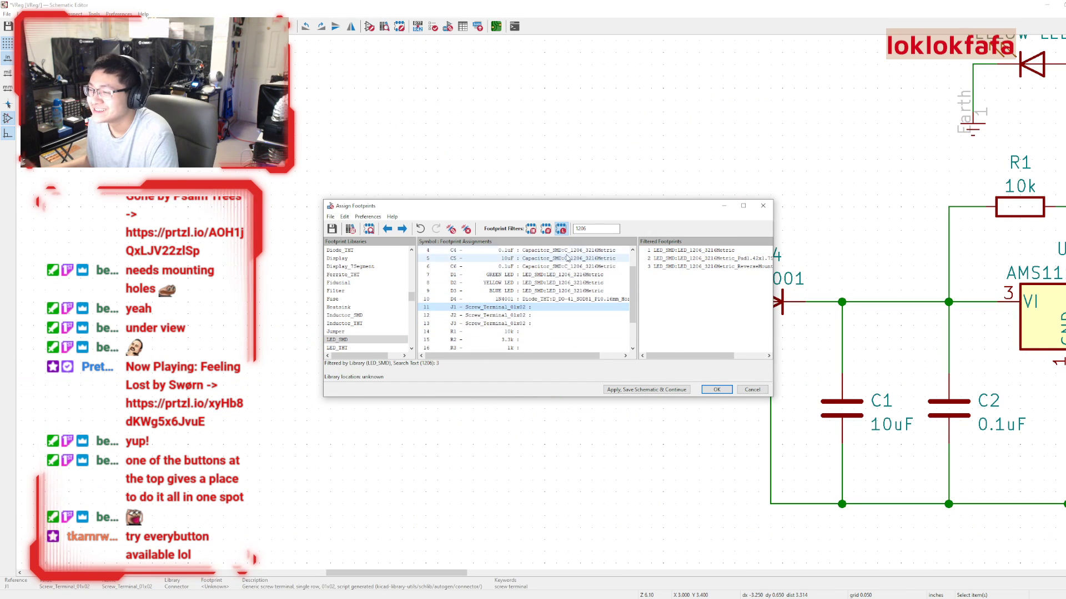
pyautogui.press('Tab')
pyautogui.scroll(-2, 370, 298)
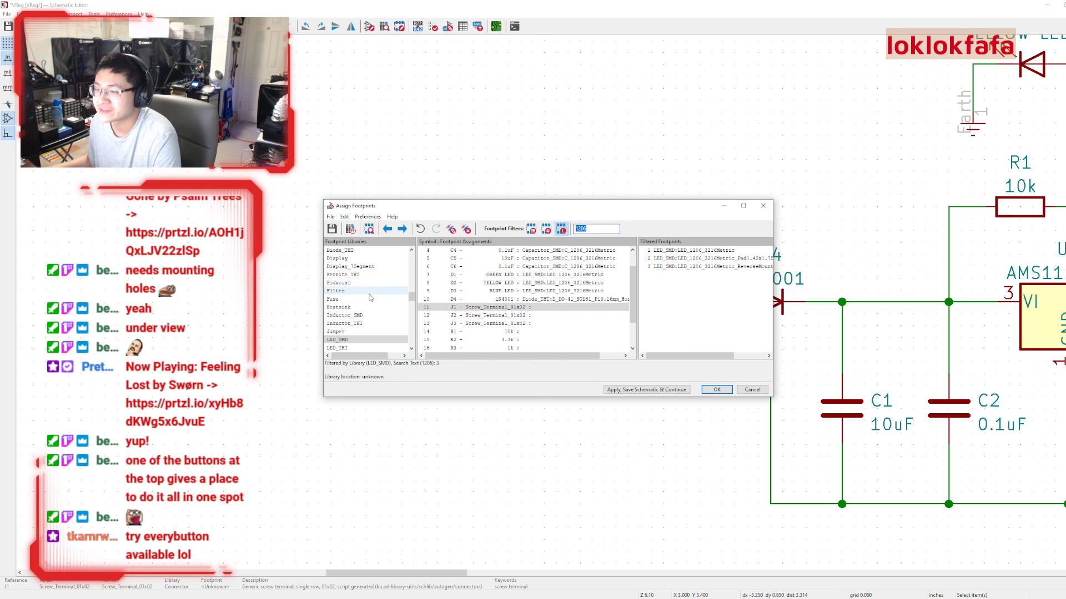
pyautogui.scroll(6, 371, 300)
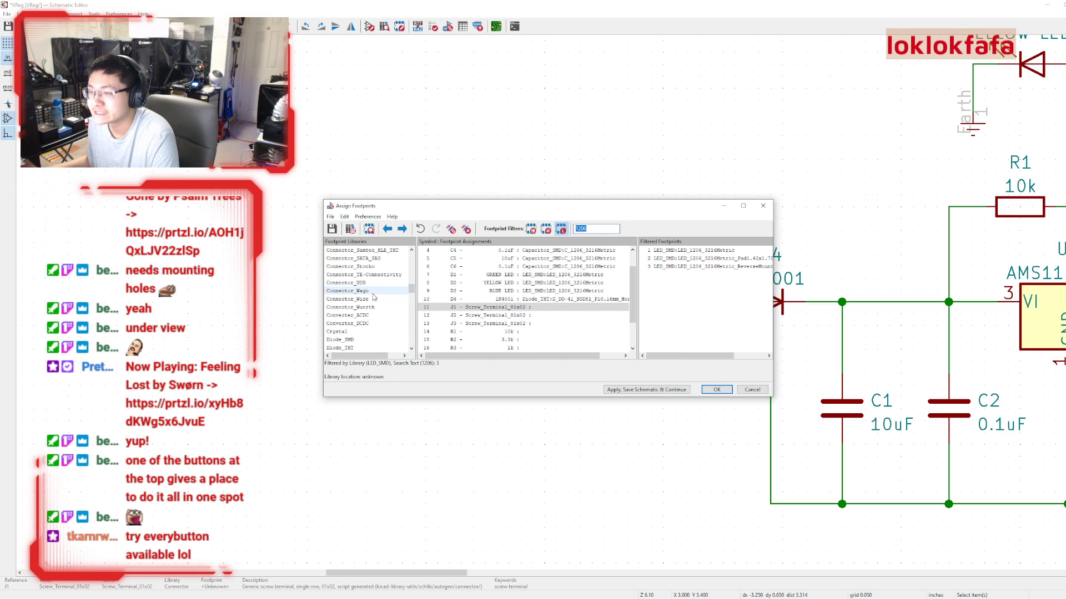
pyautogui.click(379, 300)
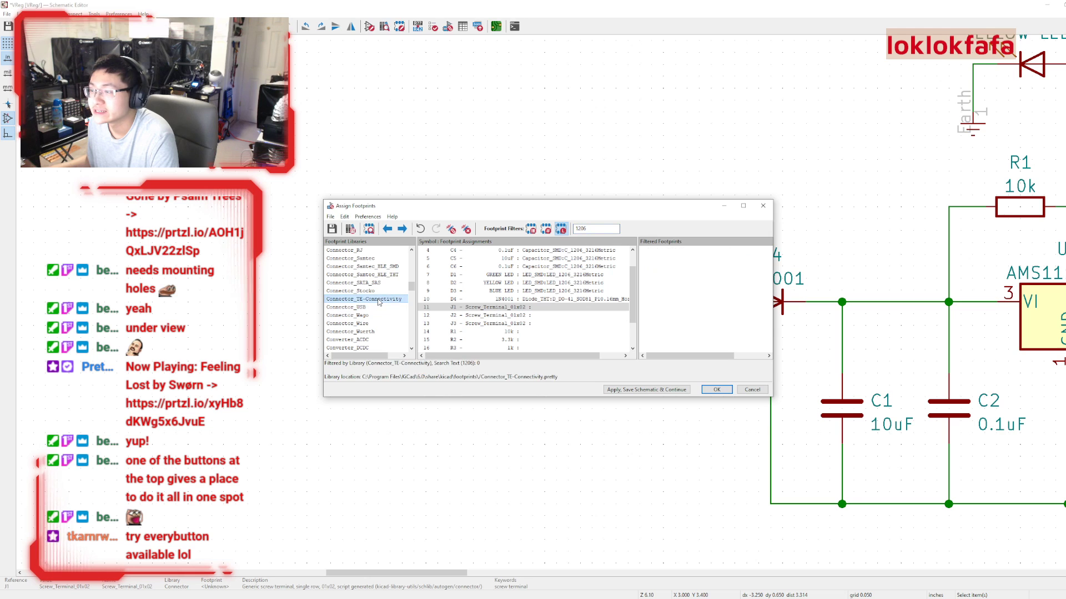
pyautogui.doubleClick(596, 229)
pyautogui.press('BackSpace')
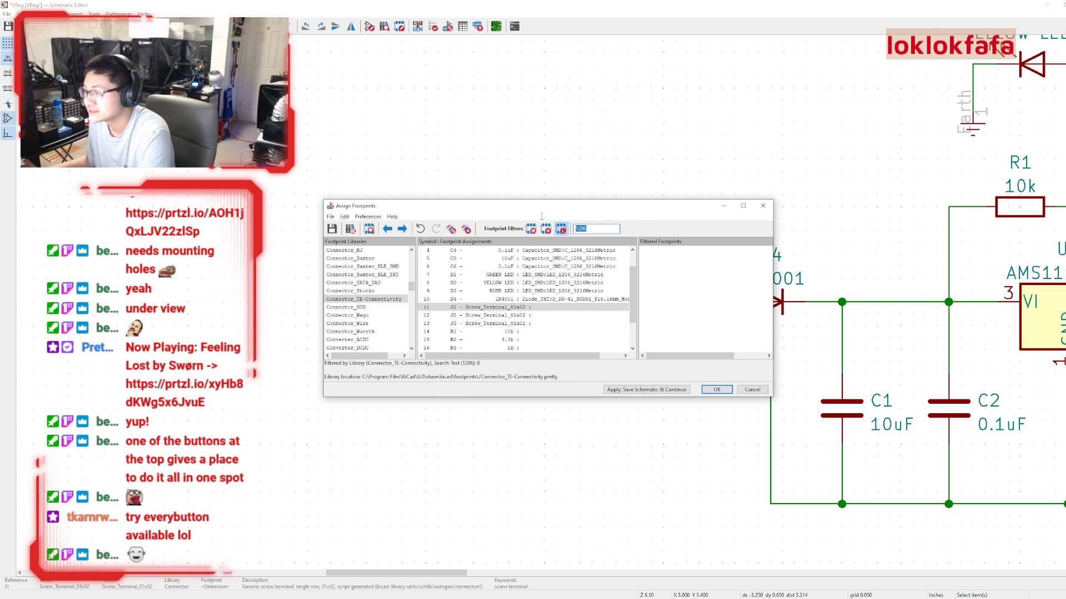
pyautogui.moveTo(688, 356)
pyautogui.mouseDown()
pyautogui.moveTo(745, 361)
pyautogui.moveTo(674, 358)
pyautogui.mouseUp()
pyautogui.scroll(-10, 676, 344)
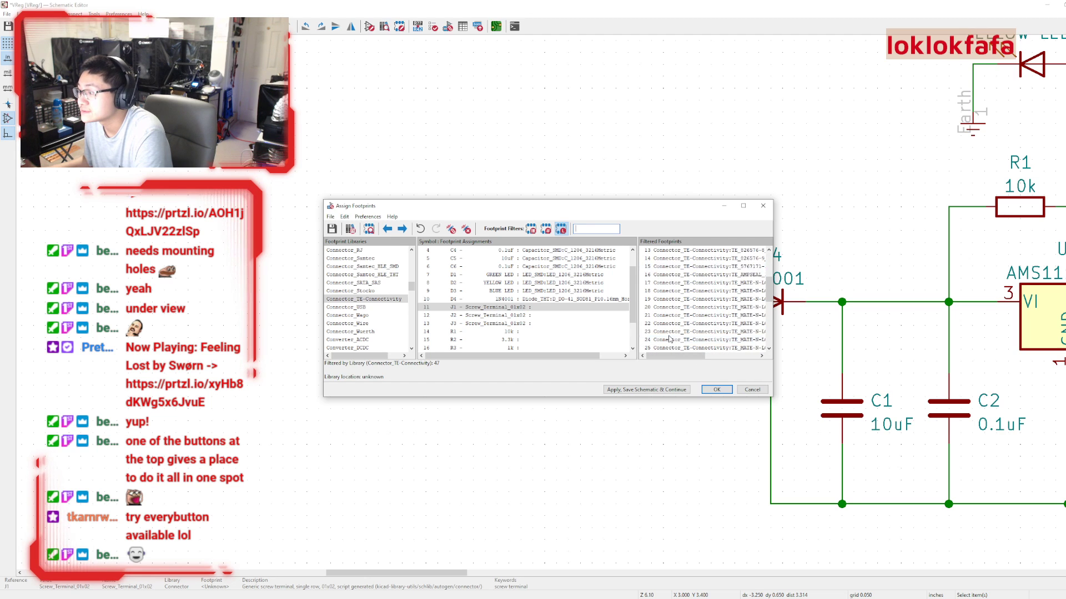
pyautogui.click(361, 275)
pyautogui.scroll(4, 368, 287)
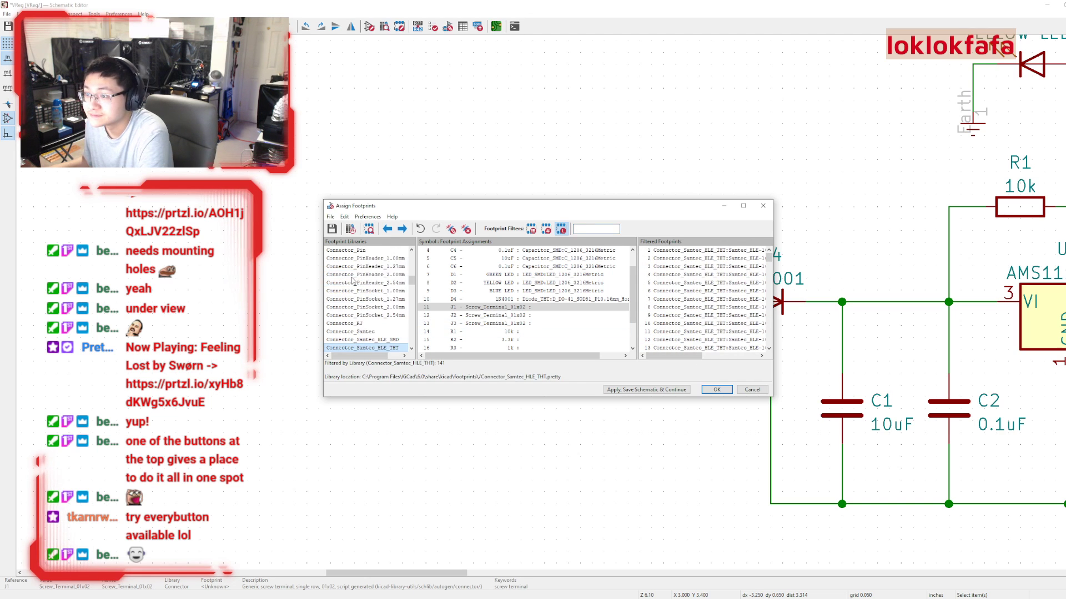
pyautogui.click(366, 275)
pyautogui.scroll(2, 368, 277)
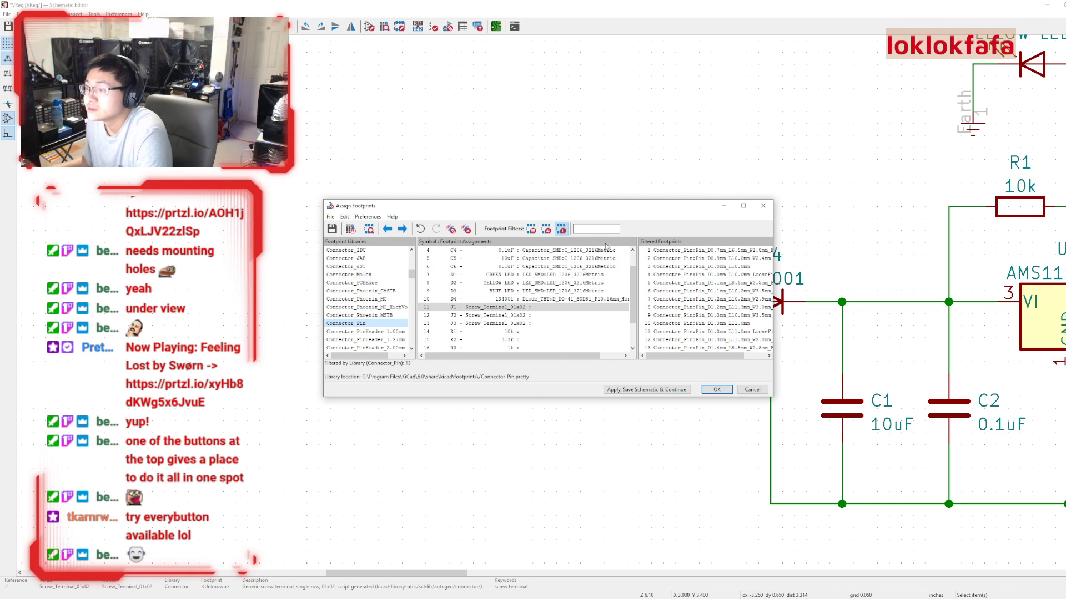
# Search the connector libraries for a J1 footprint using the filter words "terminal" and "screw".
pyautogui.write('terminal')
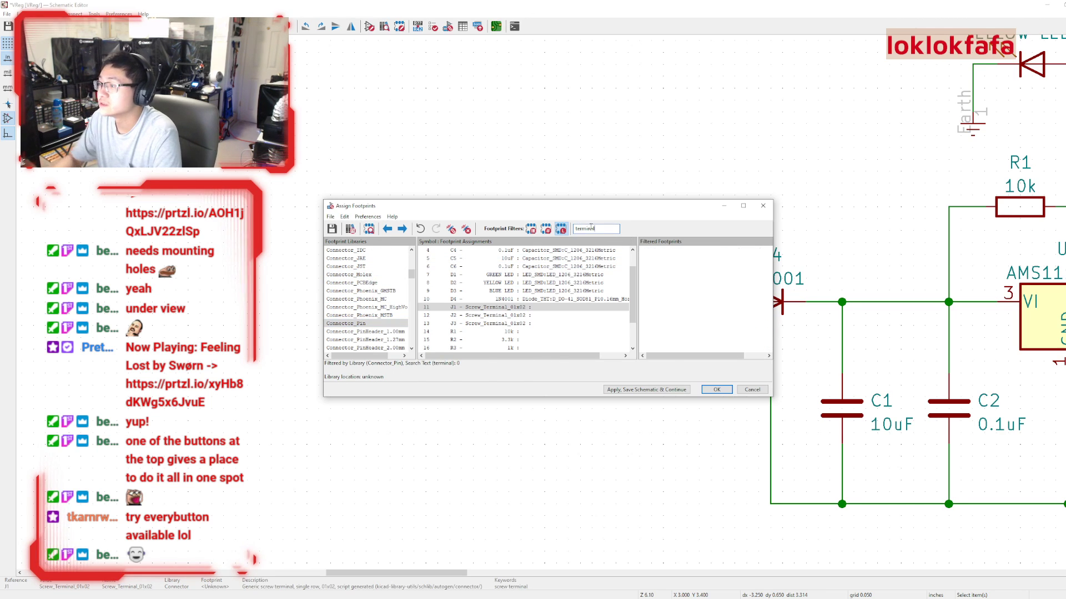
pyautogui.scroll(1, 350, 300)
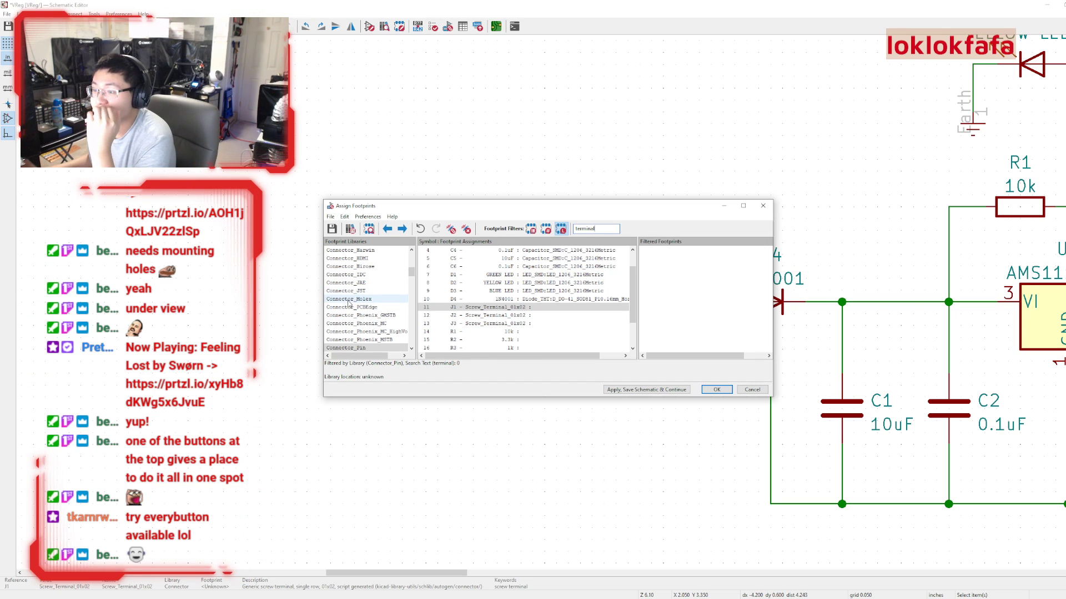
pyautogui.click(352, 291)
pyautogui.scroll(3, 355, 293)
pyautogui.scroll(1, 356, 293)
pyautogui.click(366, 258)
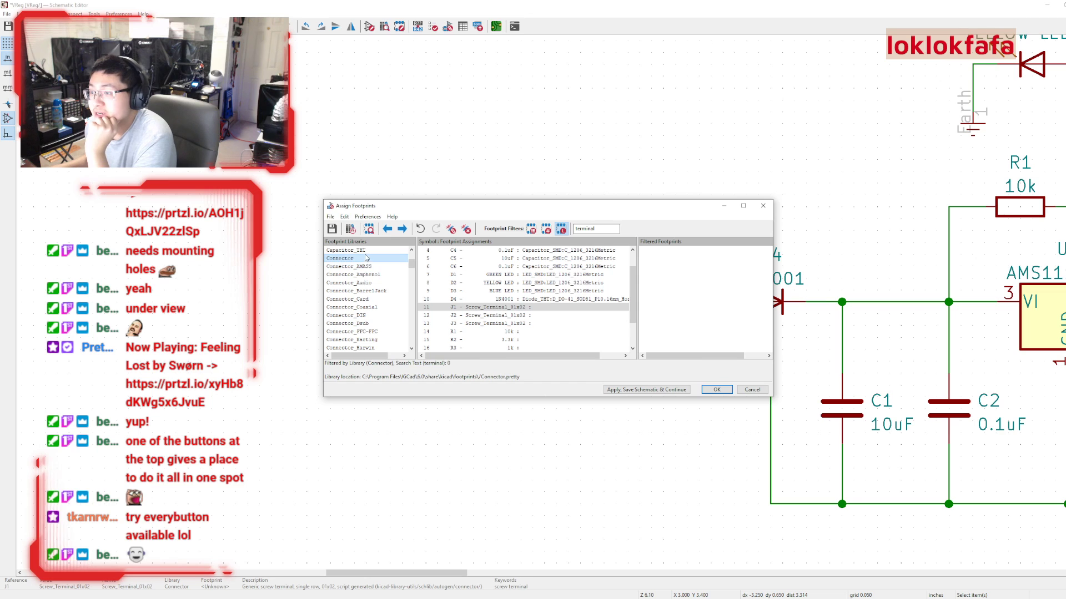
pyautogui.click(366, 253)
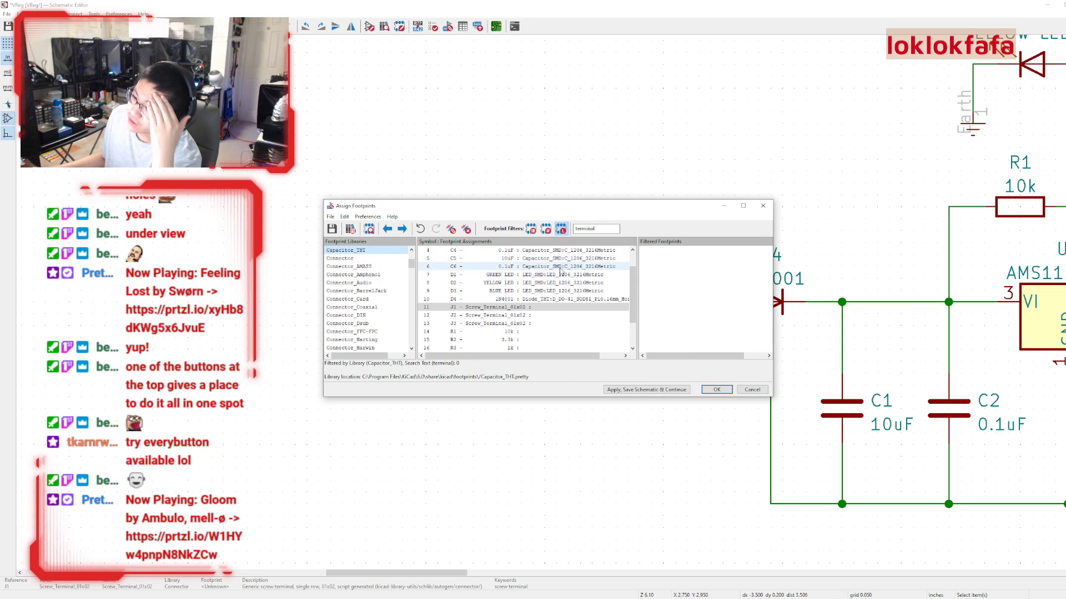
pyautogui.moveTo(458, 207)
pyautogui.mouseDown()
pyautogui.moveTo(114, 244)
pyautogui.moveTo(328, 376)
pyautogui.moveTo(450, 196)
pyautogui.mouseUp()
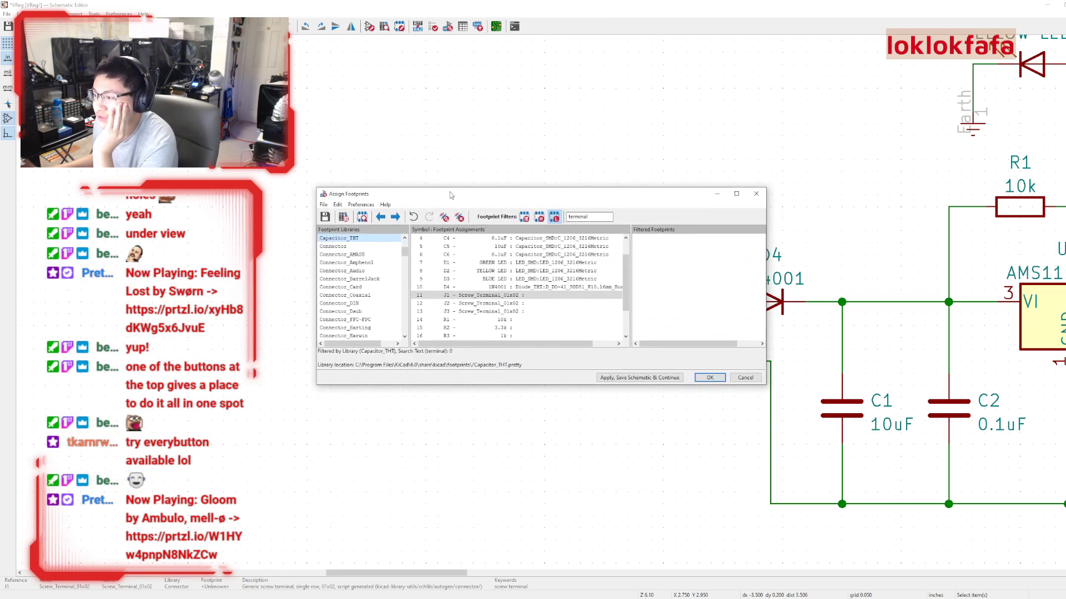
pyautogui.doubleClick(601, 218)
pyautogui.write('screw')
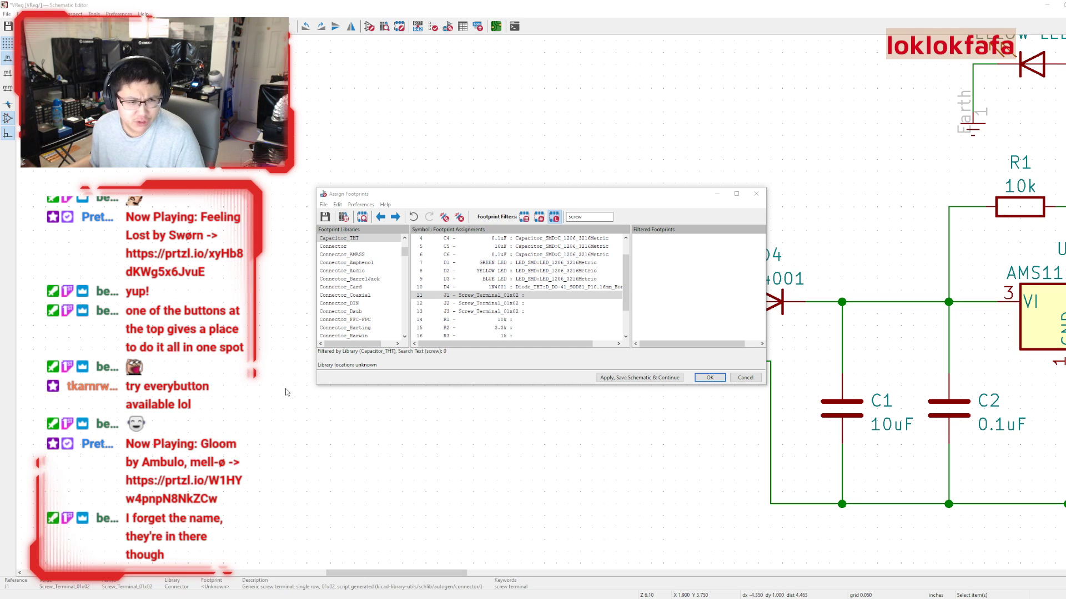
# Filter the TerminalBlock library by "bornier" and assign TerminalBlock_bornier-2_P5.08mm to screw terminals J1, J2 and J3.
pyautogui.click(610, 219)
pyautogui.write('bornier')
pyautogui.scroll(-15, 380, 278)
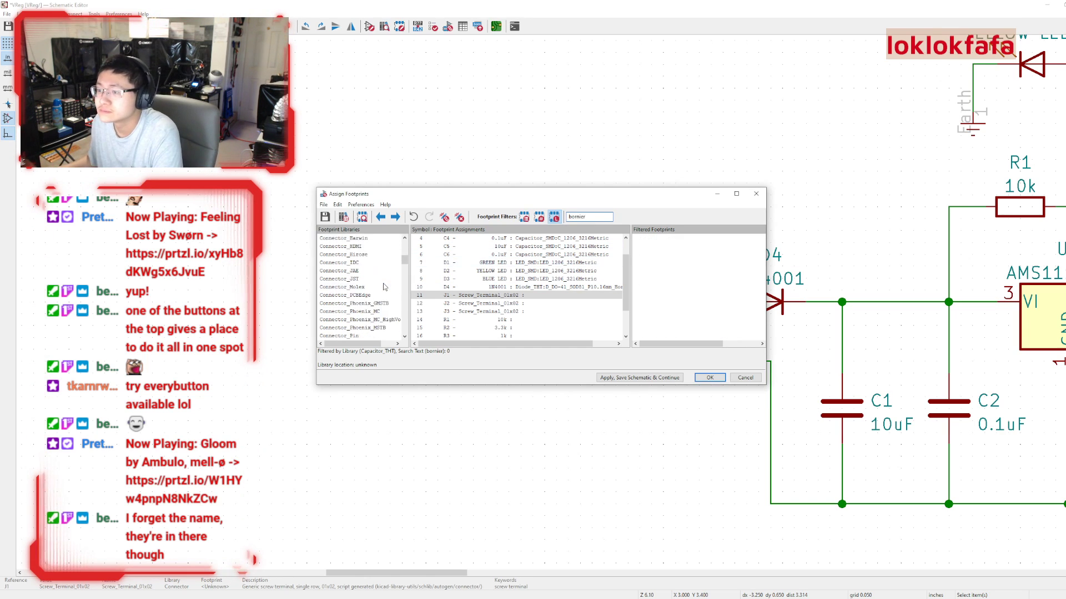
pyautogui.scroll(-4, 380, 278)
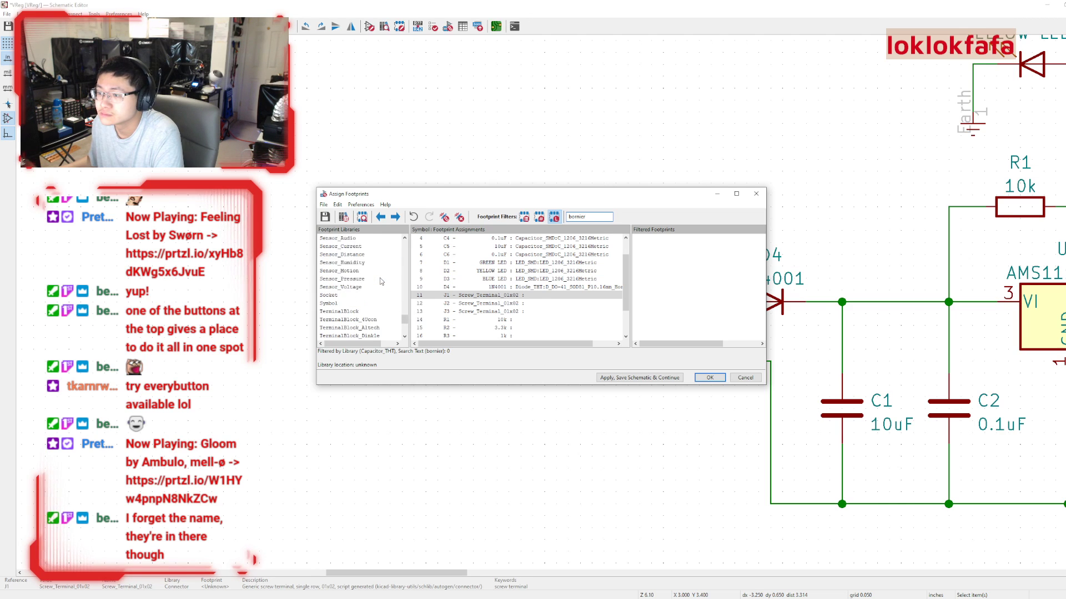
pyautogui.click(371, 288)
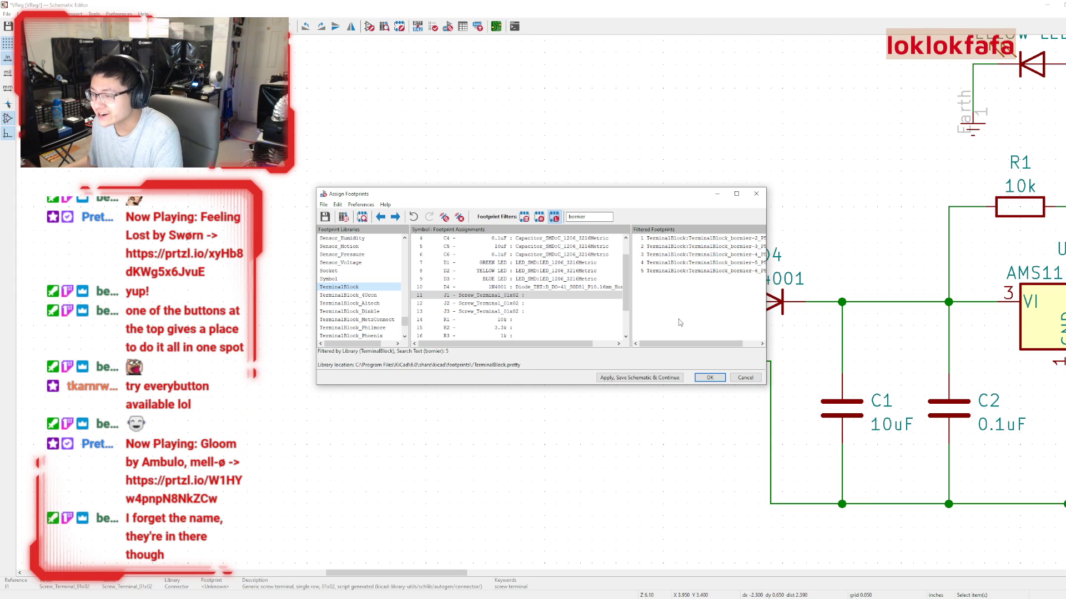
pyautogui.moveTo(680, 344); pyautogui.dragTo(697, 343)
pyautogui.click(728, 239)
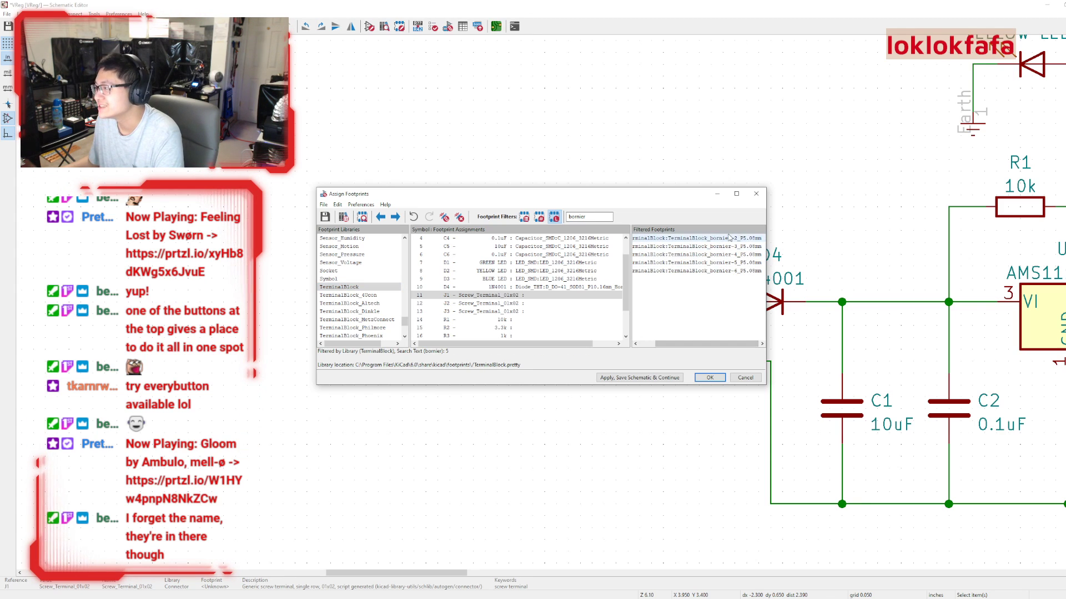
pyautogui.doubleClick(724, 239)
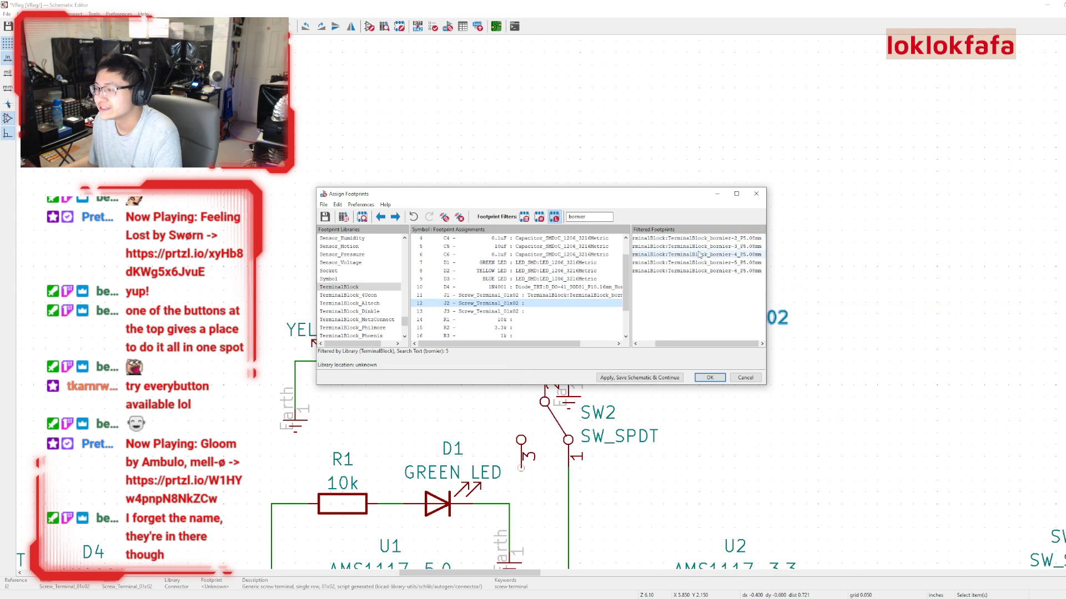
pyautogui.doubleClick(700, 239)
pyautogui.doubleClick(699, 241)
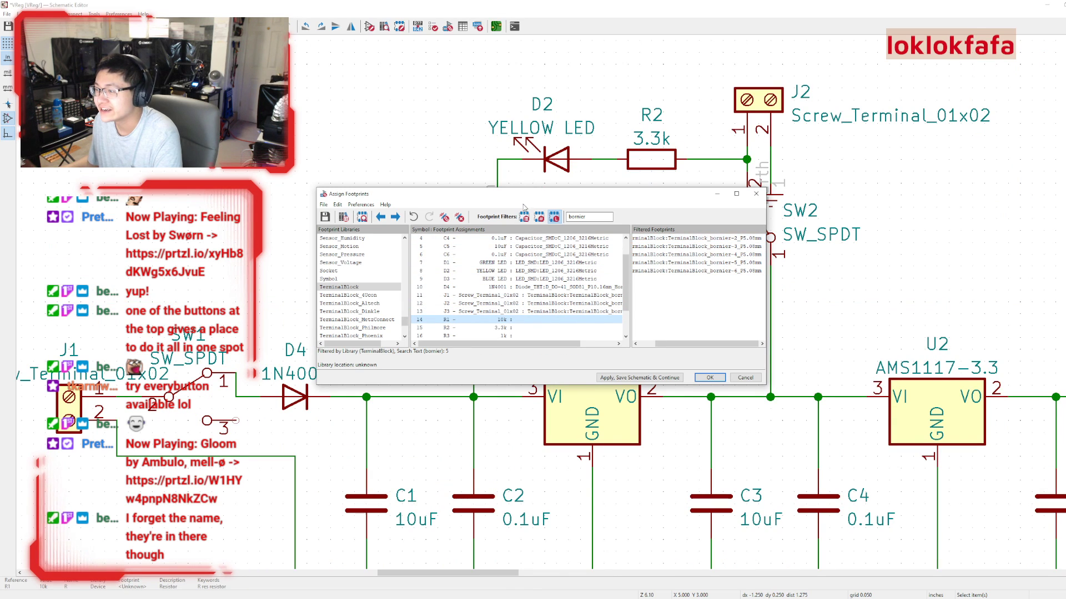
# Filter the Resistor_SMD library by "1206" and assign R_1206_3216Metric to resistors R1, R2 and R3.
pyautogui.scroll(1, 591, 319)
pyautogui.scroll(7, 361, 283)
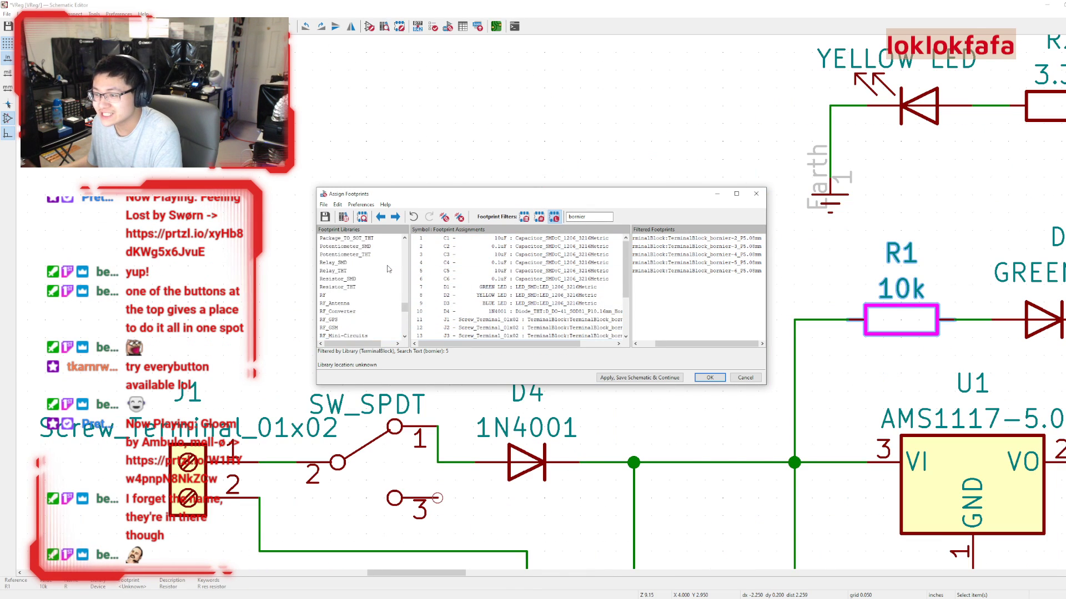
pyautogui.click(356, 264)
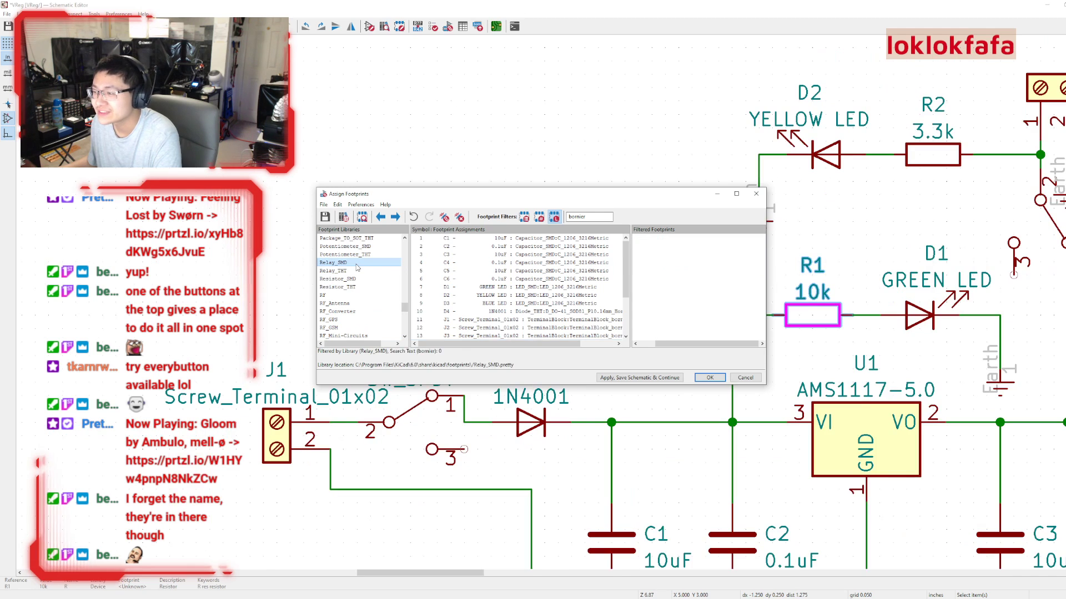
pyautogui.click(347, 271)
pyautogui.click(348, 280)
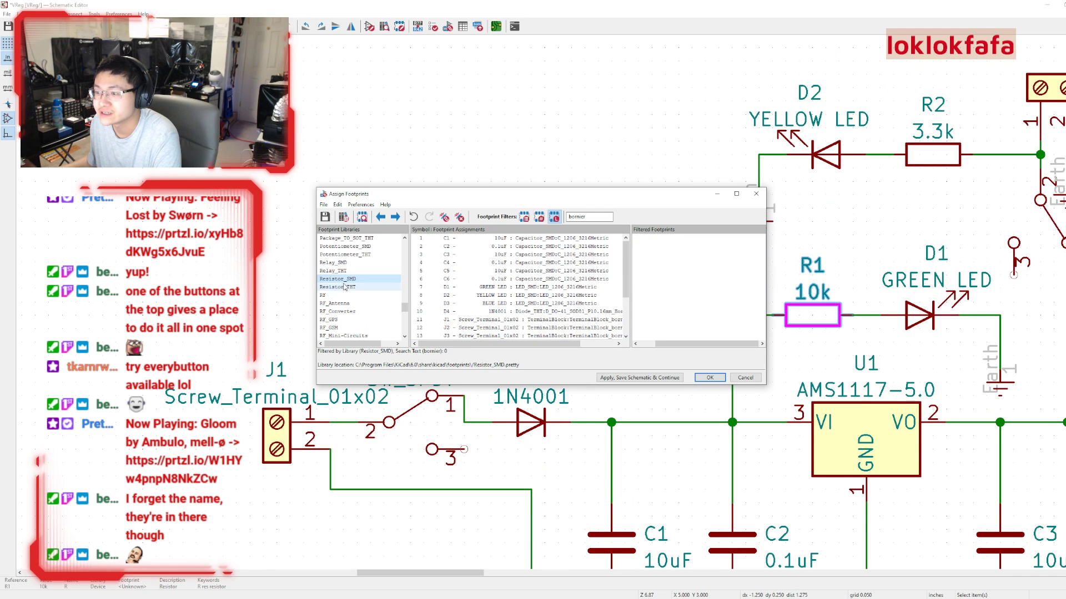
pyautogui.write('1206')
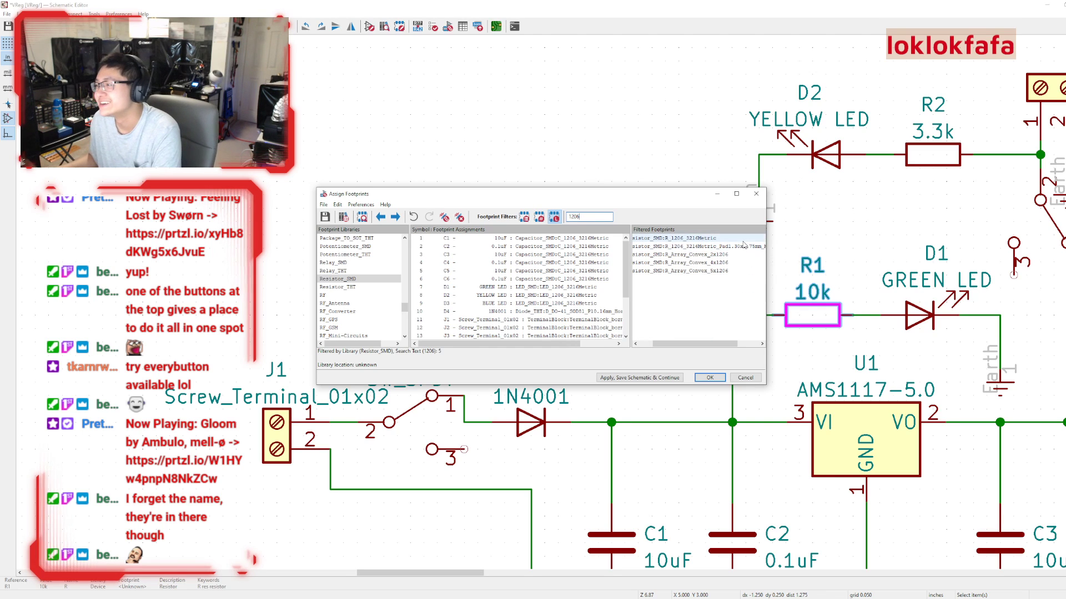
pyautogui.doubleClick(740, 238)
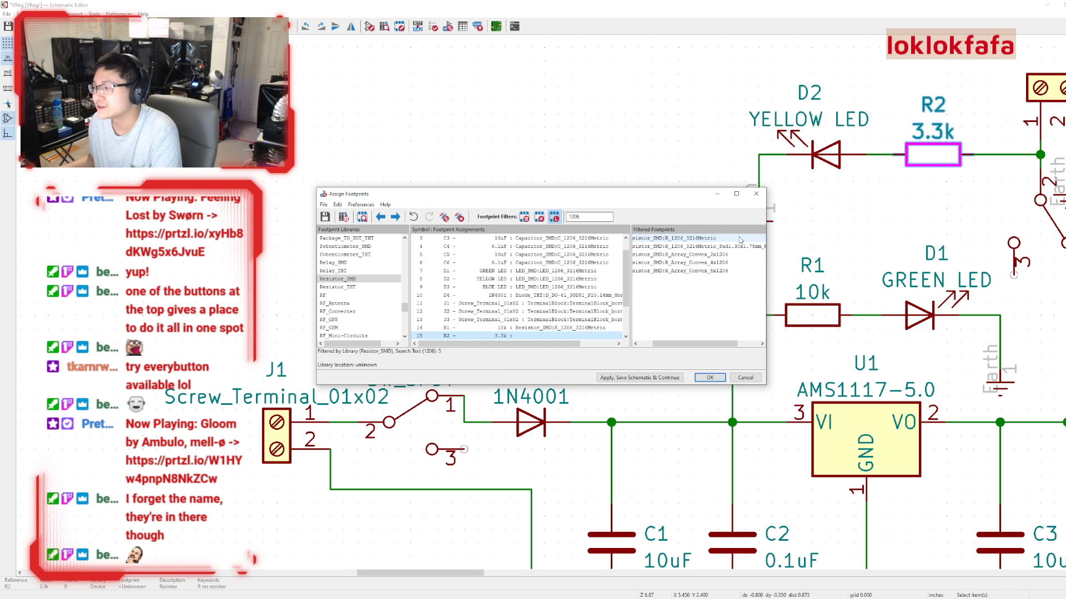
pyautogui.scroll(-2, 608, 298)
pyautogui.click(689, 239)
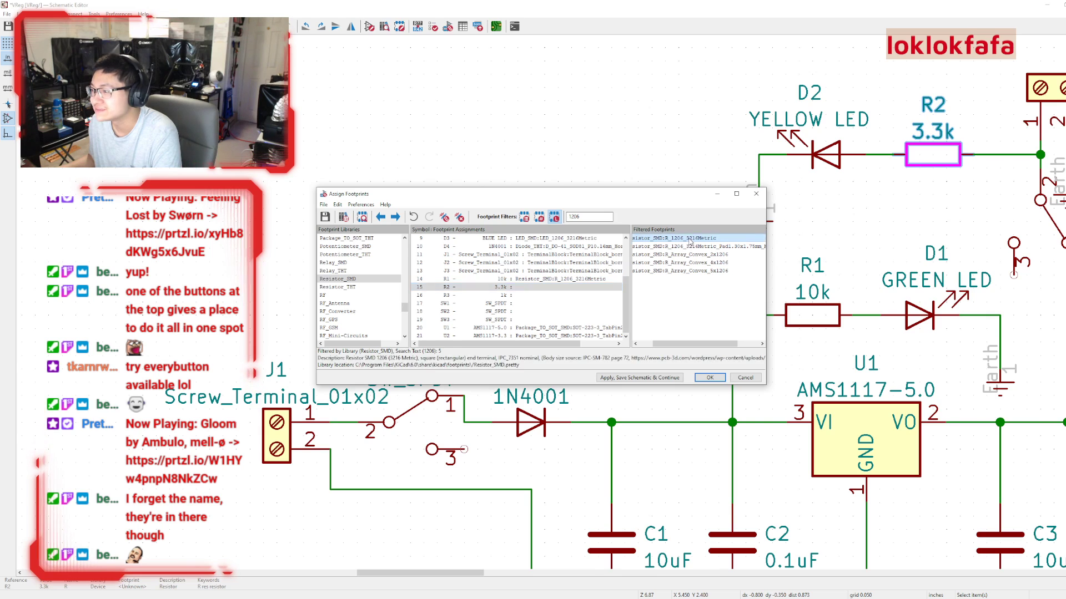
pyautogui.doubleClick(690, 239)
pyautogui.doubleClick(690, 238)
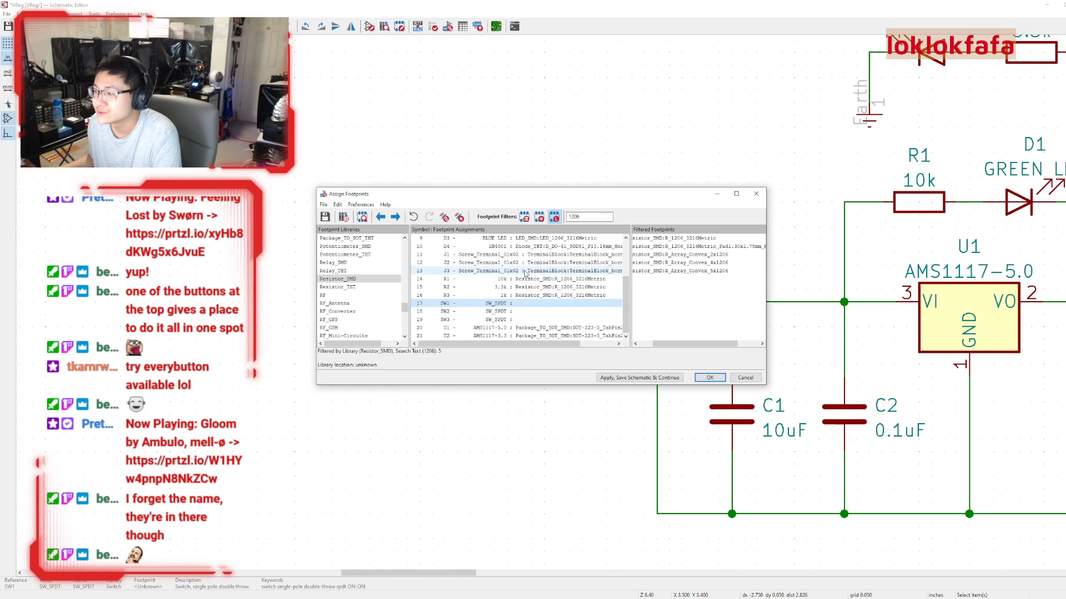
# Look through the footprint libraries for an SW1 switch footprint using the filter words "button" and "switch".
pyautogui.scroll(-7, 366, 279)
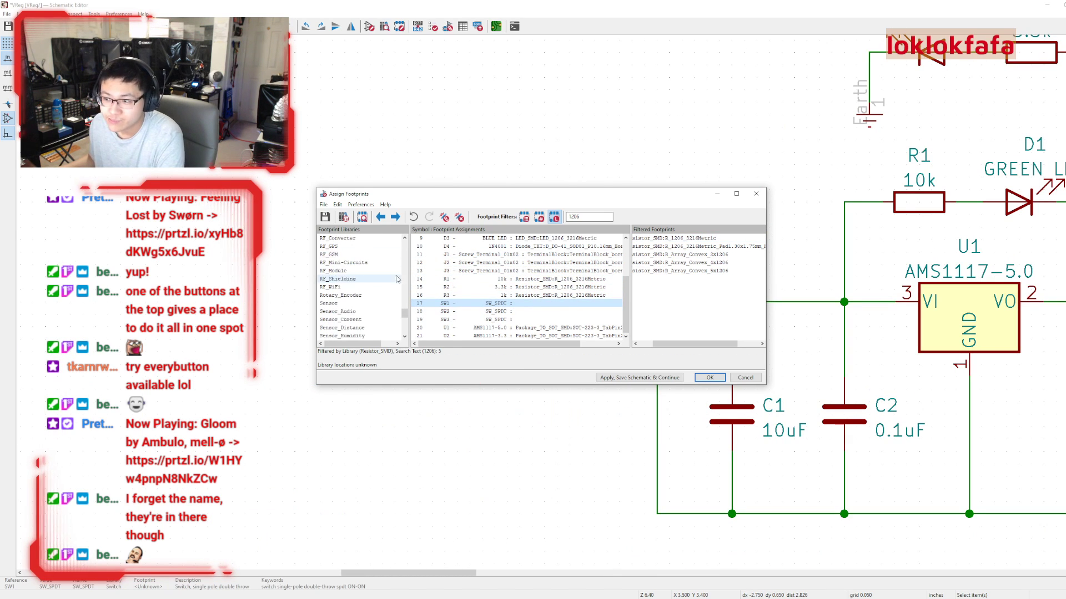
pyautogui.scroll(1, 395, 287)
pyautogui.scroll(-4, 394, 286)
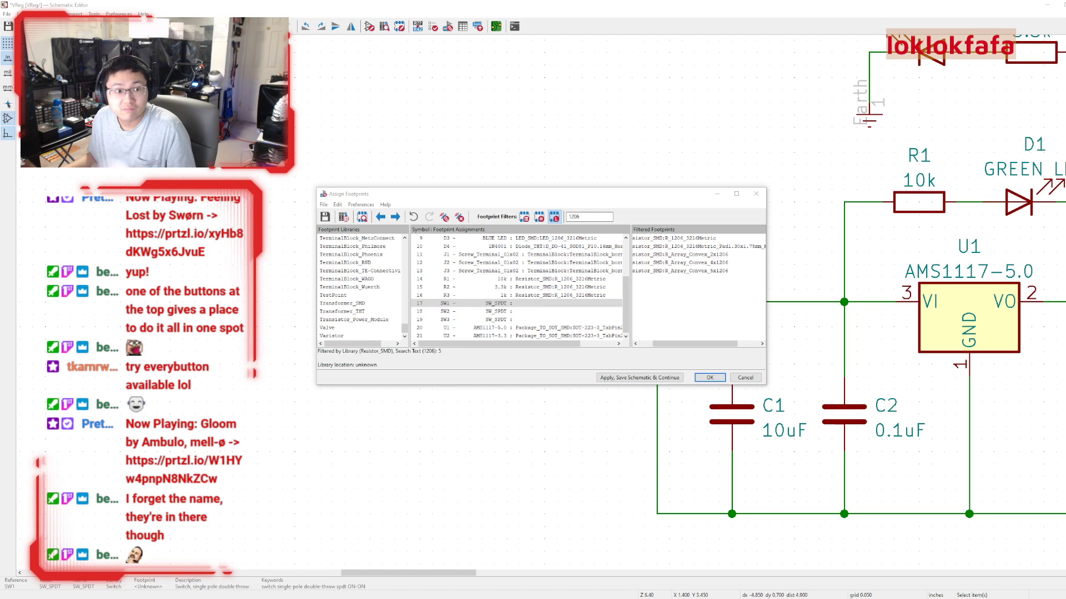
pyautogui.click(593, 217)
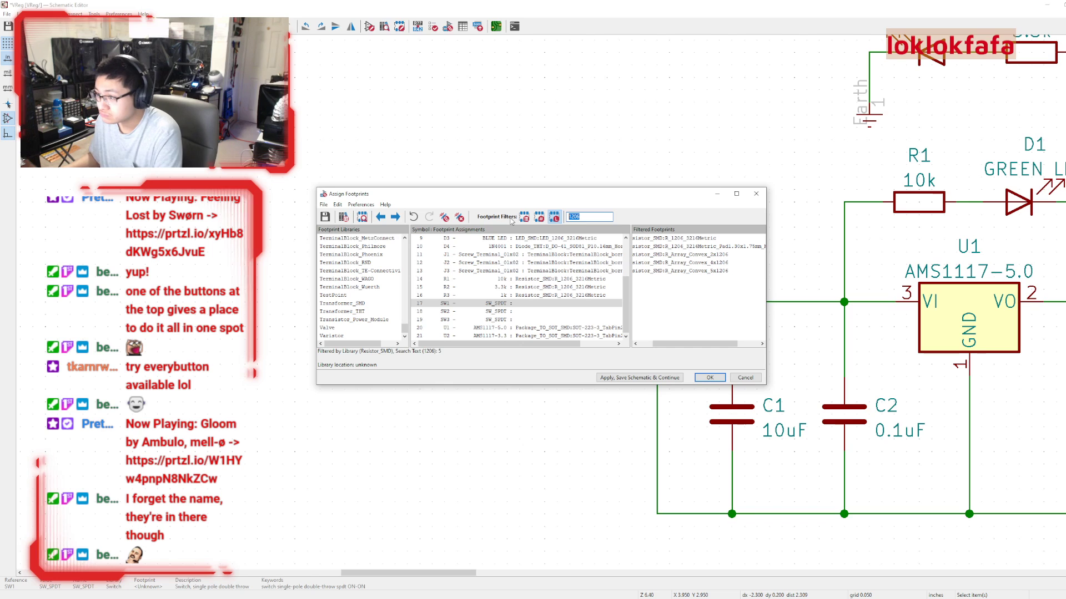
pyautogui.write('button')
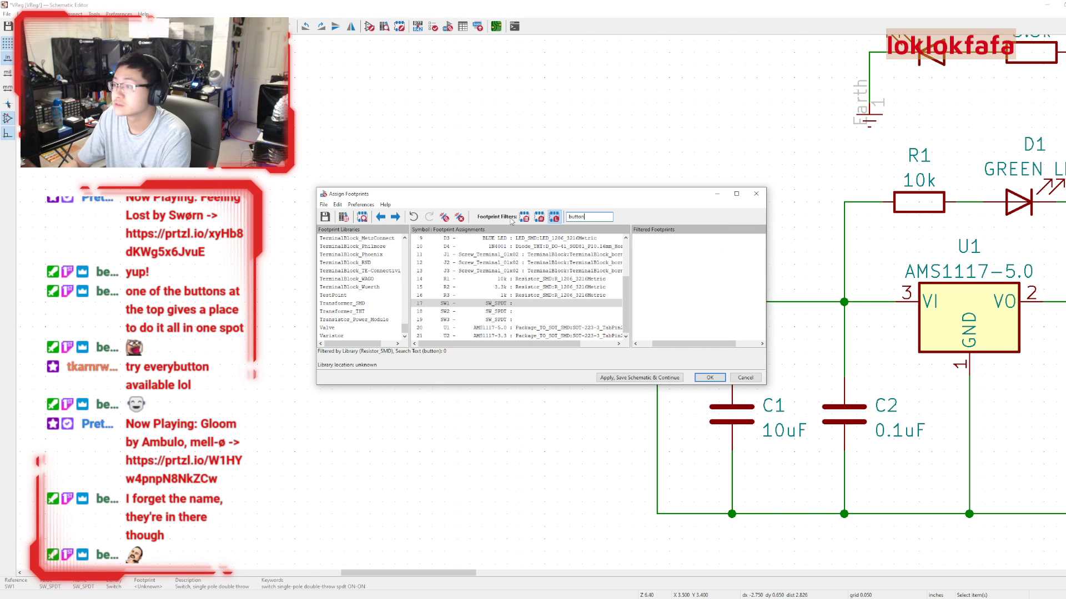
pyautogui.press('BackSpace')
pyautogui.press('BackSpace')
pyautogui.press('BackSpace')
pyautogui.press('BackSpace')
pyautogui.press('BackSpace')
pyautogui.press('BackSpace')
pyautogui.write('switch')
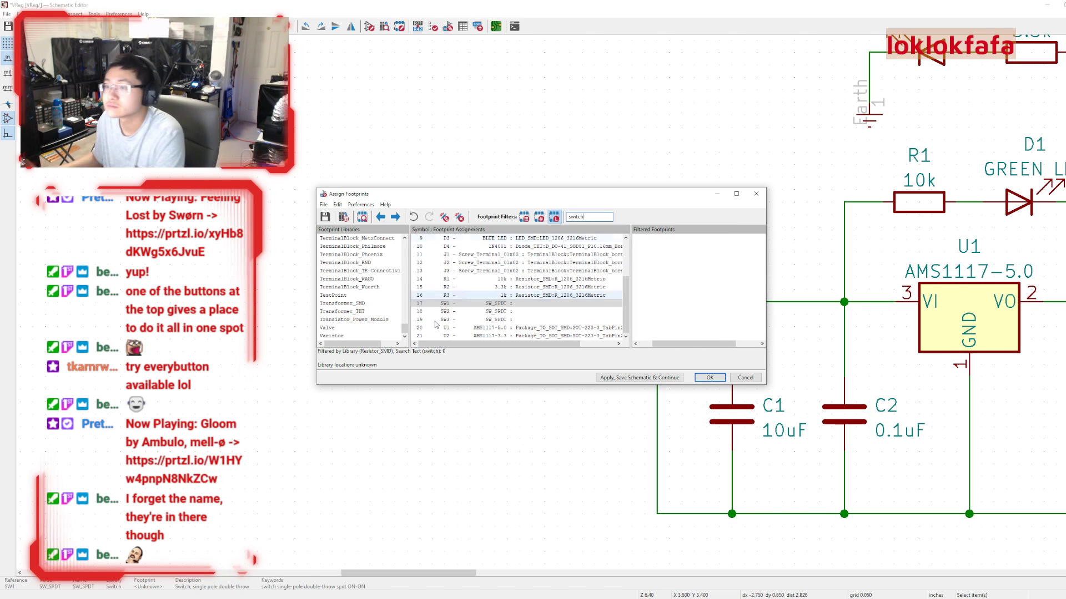
# Select the Button_Switch_THT library and browse its switch footprints for SW1.
pyautogui.scroll(5, 360, 300)
pyautogui.scroll(1, 350, 288)
pyautogui.scroll(20, 349, 288)
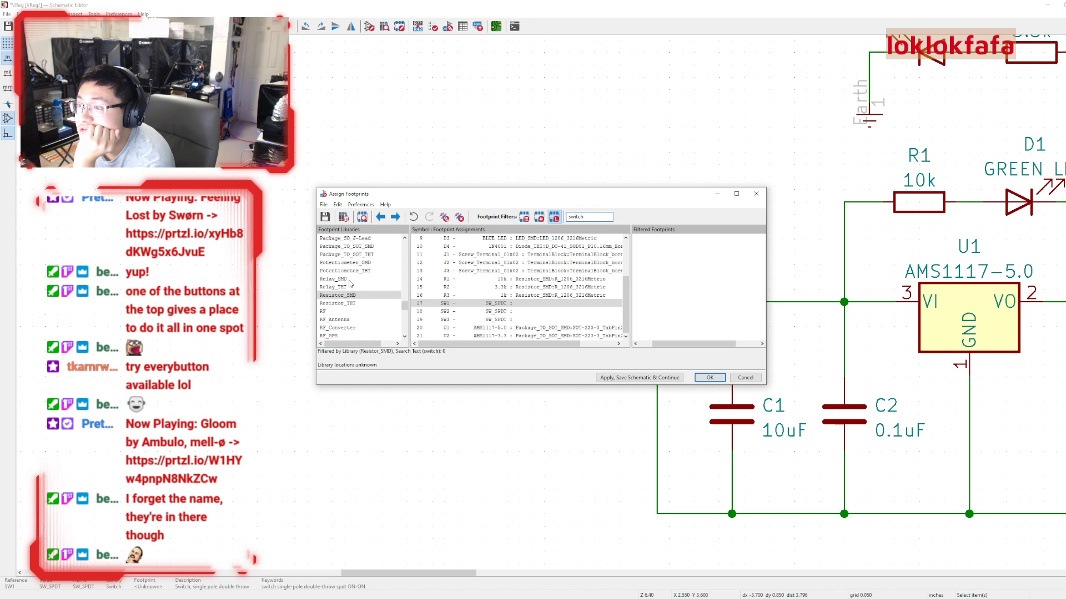
pyautogui.click(352, 270)
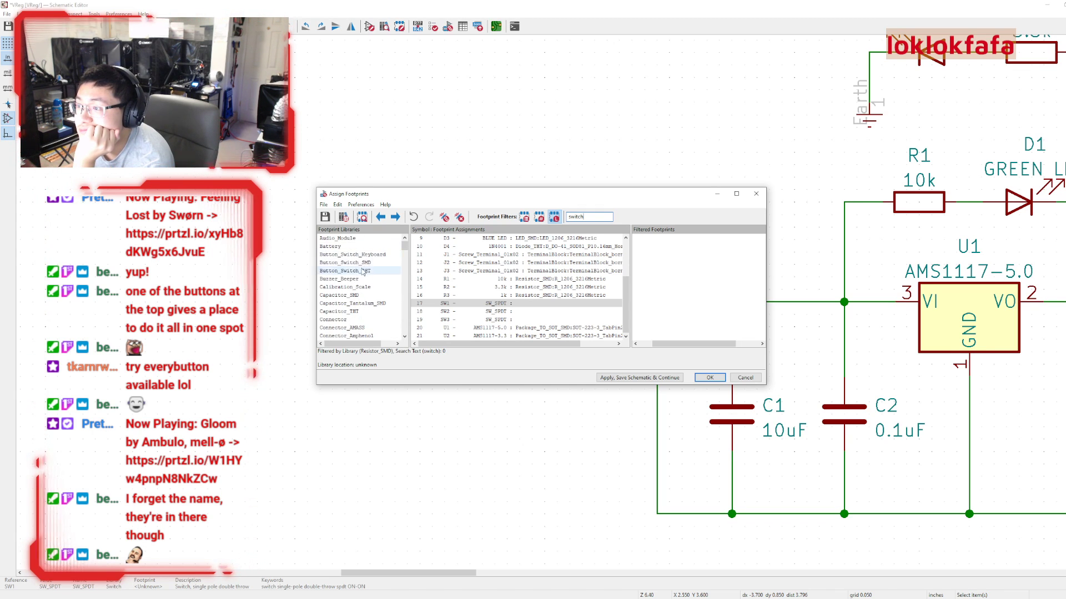
pyautogui.moveTo(693, 344); pyautogui.dragTo(663, 345)
pyautogui.scroll(-16, 674, 348)
pyautogui.scroll(-5, 677, 329)
pyautogui.scroll(-5, 652, 327)
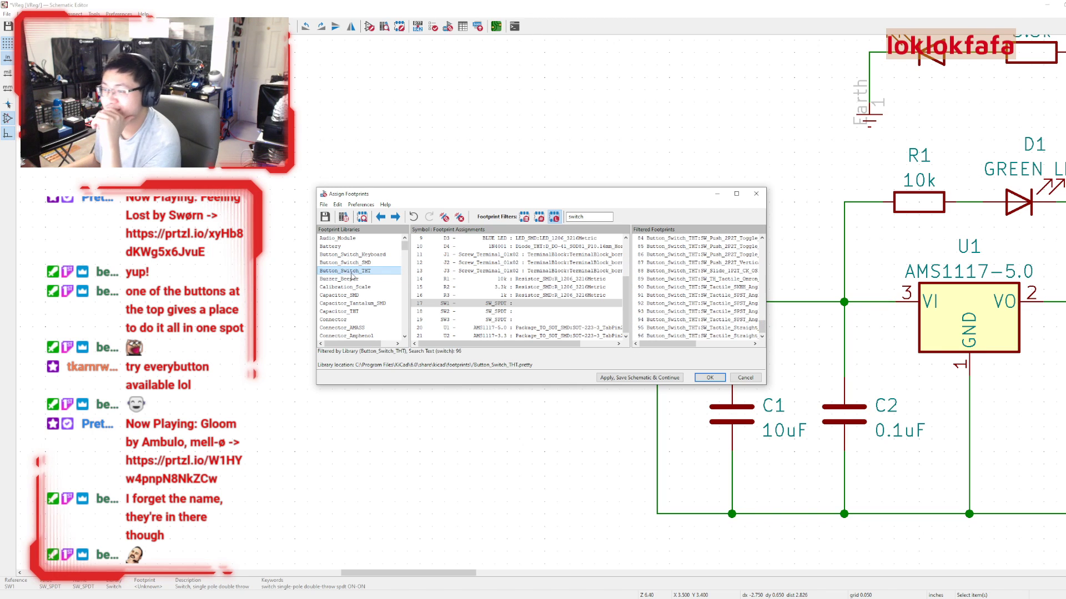
pyautogui.scroll(6, 696, 287)
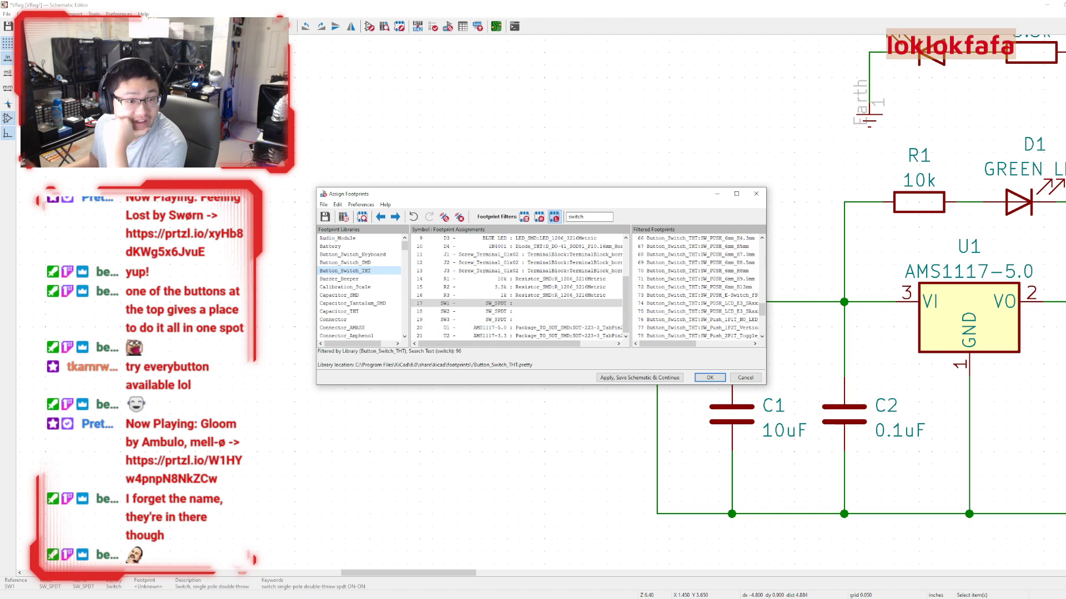
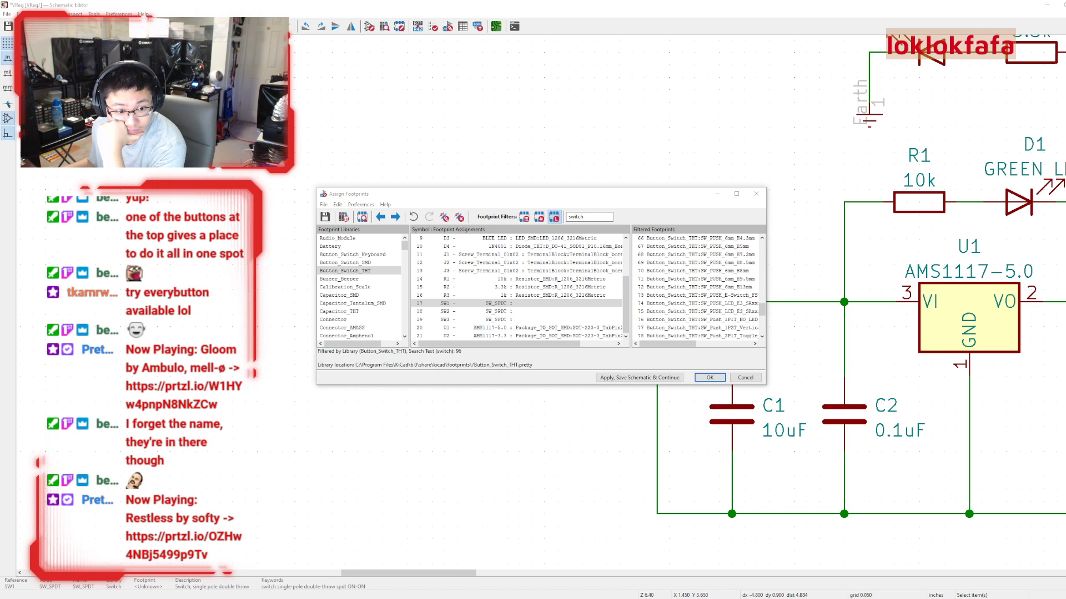
# Examine the full names of the DIP, slide and push switch footprints for one that suits SW1.
pyautogui.scroll(18, 722, 305)
pyautogui.scroll(3, 726, 307)
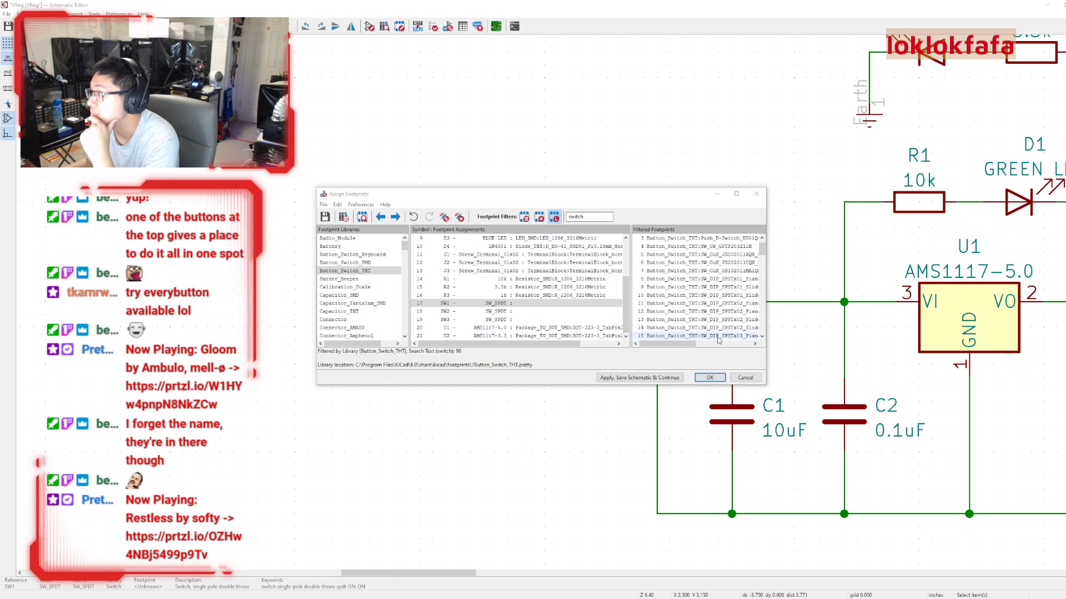
pyautogui.moveTo(693, 344); pyautogui.dragTo(716, 343)
pyautogui.scroll(-1, 675, 328)
pyautogui.click(694, 295)
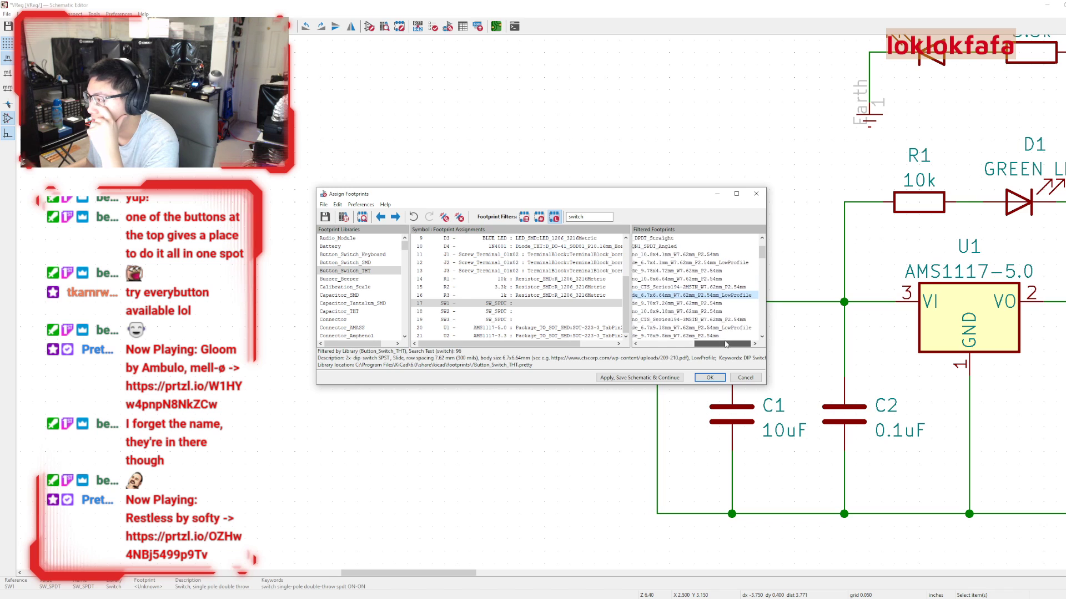
pyautogui.moveTo(701, 344); pyautogui.dragTo(722, 341)
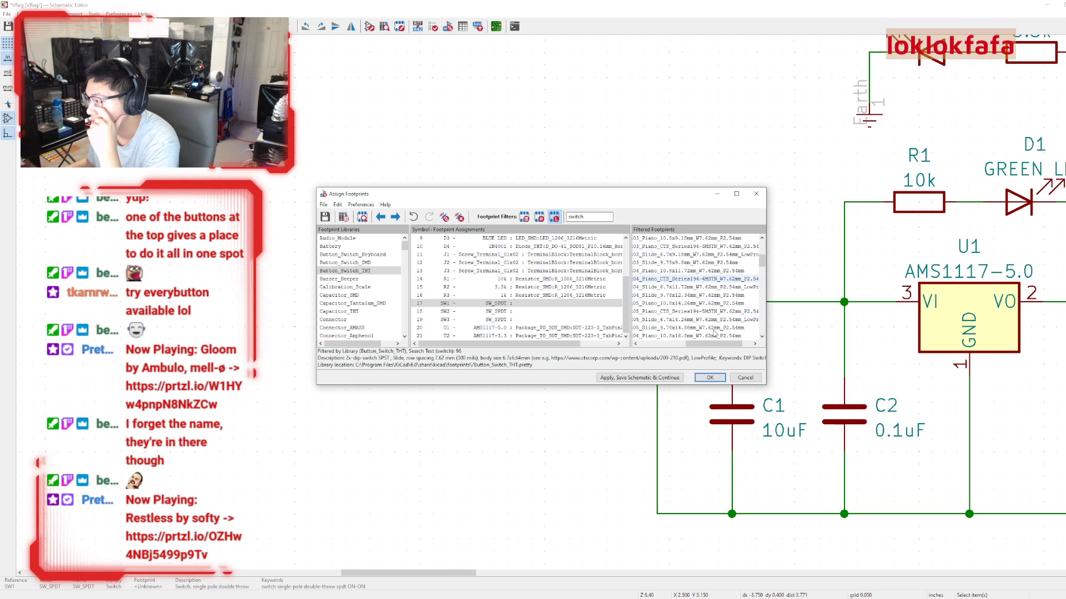
pyautogui.scroll(-10, 721, 337)
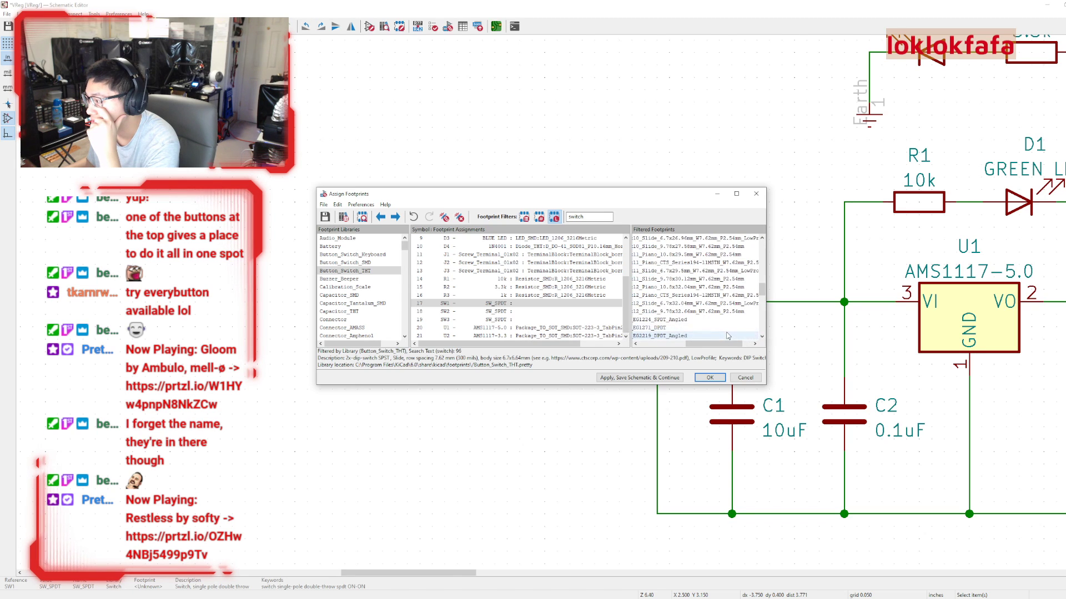
pyautogui.moveTo(721, 347); pyautogui.dragTo(695, 346)
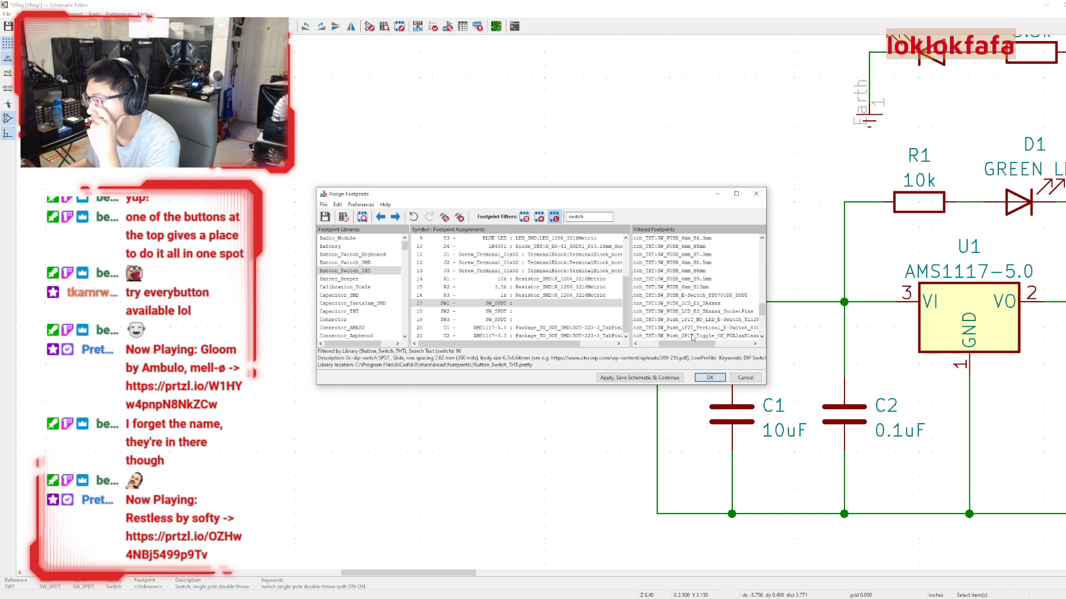
pyautogui.scroll(3, 684, 327)
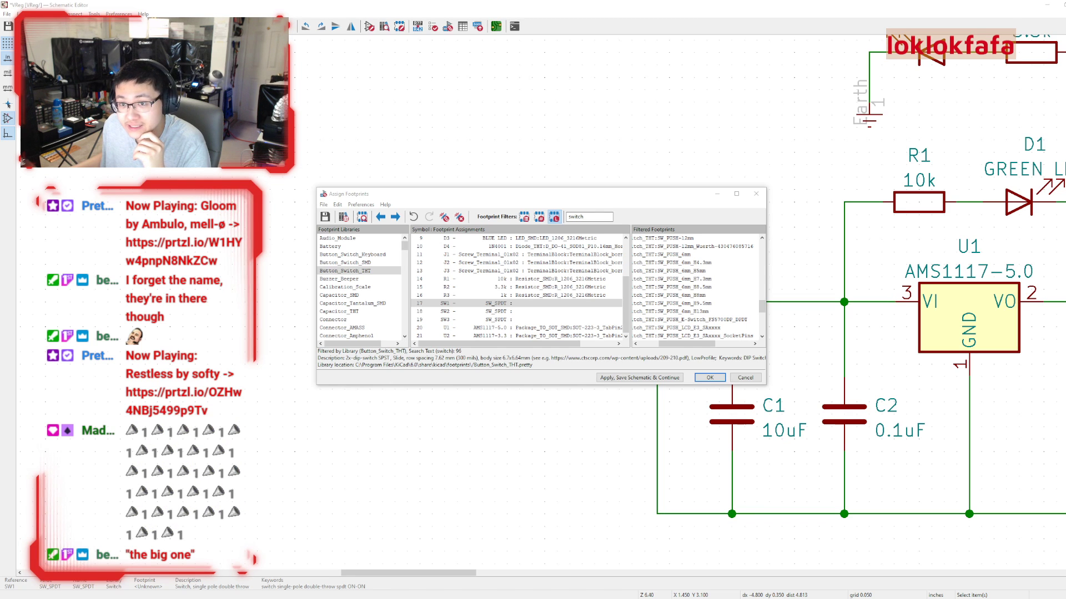
# Bring the browser window with the slide switch photo into view as a reference, and move it away again.
pyautogui.moveTo(0, 285); pyautogui.dragTo(244, 71)
pyautogui.scroll(-3, 555, 294)
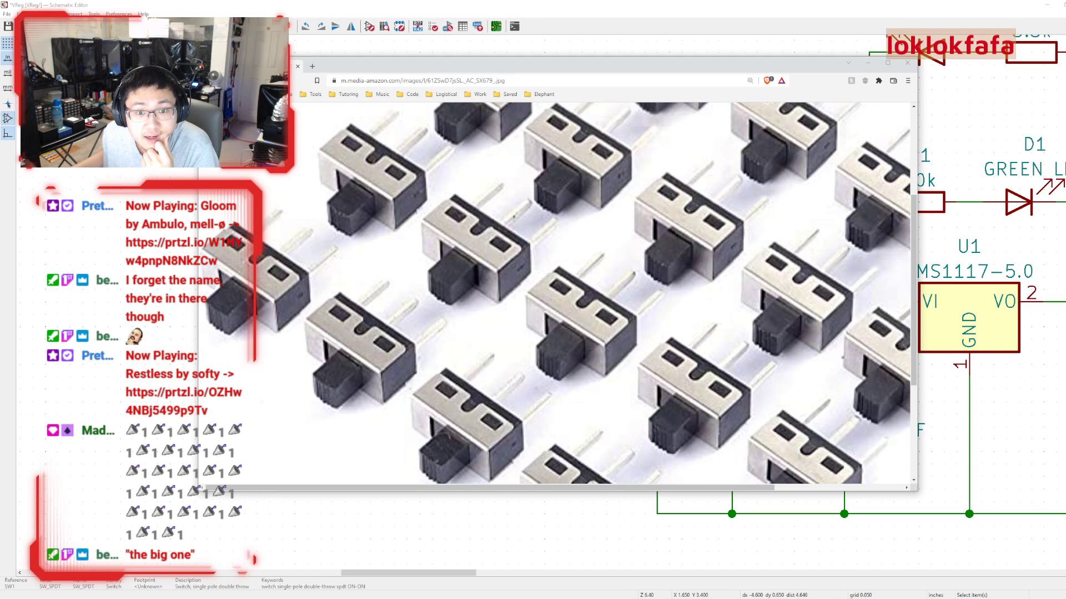
pyautogui.moveTo(467, 66); pyautogui.dragTo(0, 94)
# Filter Button_Switch_THT by "1P2T", assign SW_Slide_1P2T_CK_OS102011MS2Q to switches SW1, SW2 and SW3, and accept all footprint assignments.
pyautogui.click(513, 220)
pyautogui.write('1P2T')
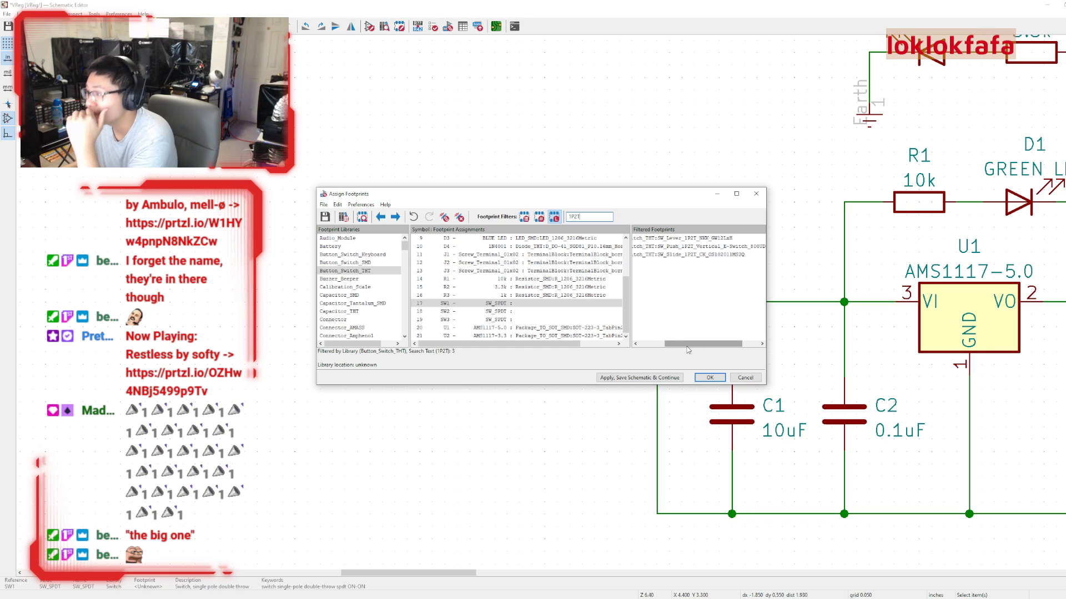
pyautogui.hscroll(3, 700, 331)
pyautogui.hscroll(-3, 713, 332)
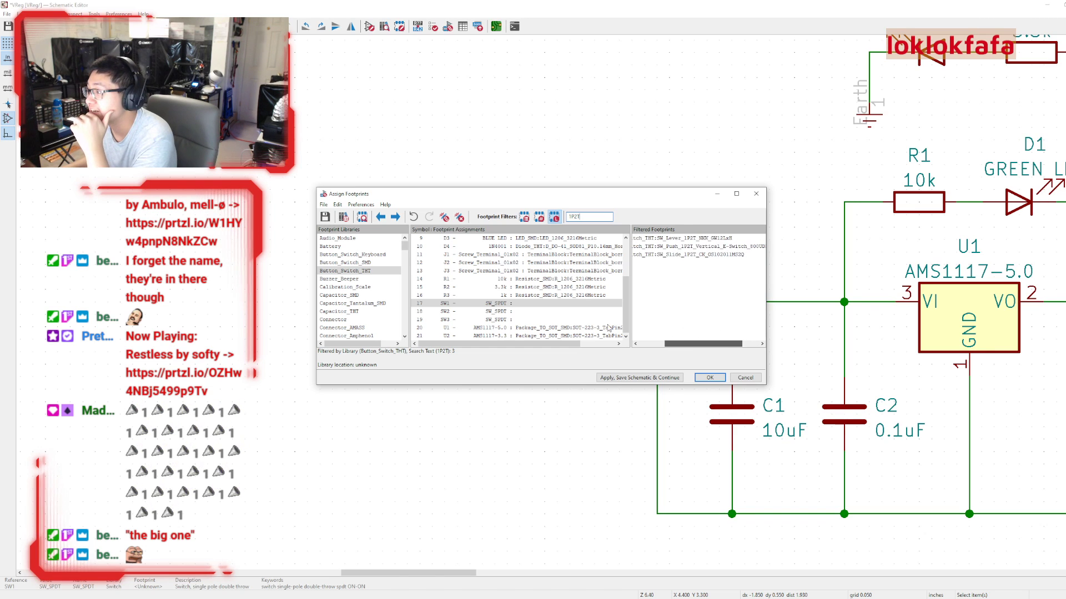
pyautogui.click(701, 255)
pyautogui.doubleClick(701, 256)
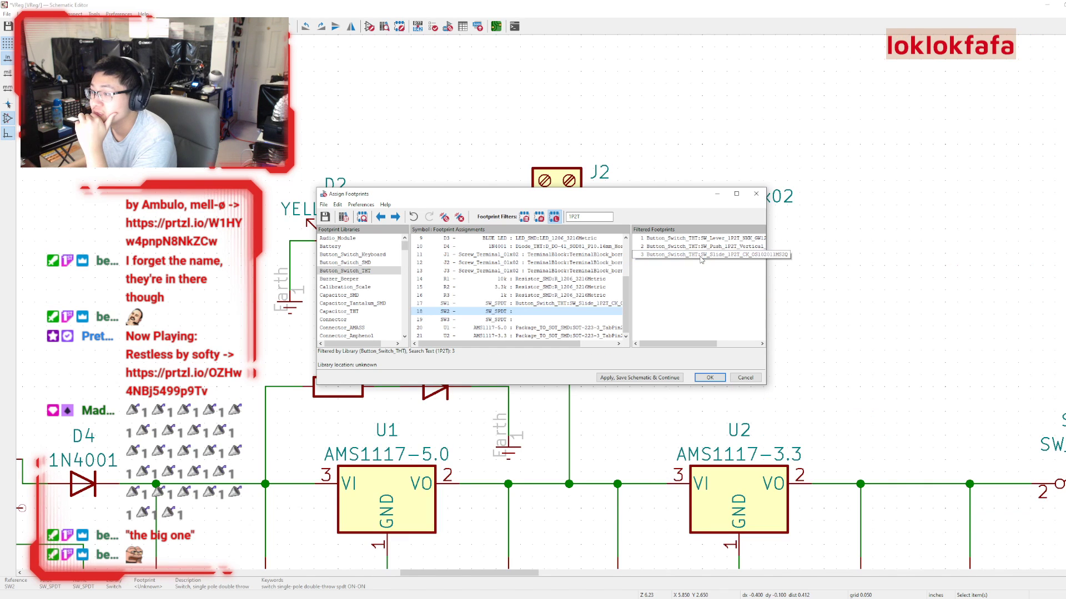
pyautogui.doubleClick(701, 256)
pyautogui.doubleClick(701, 255)
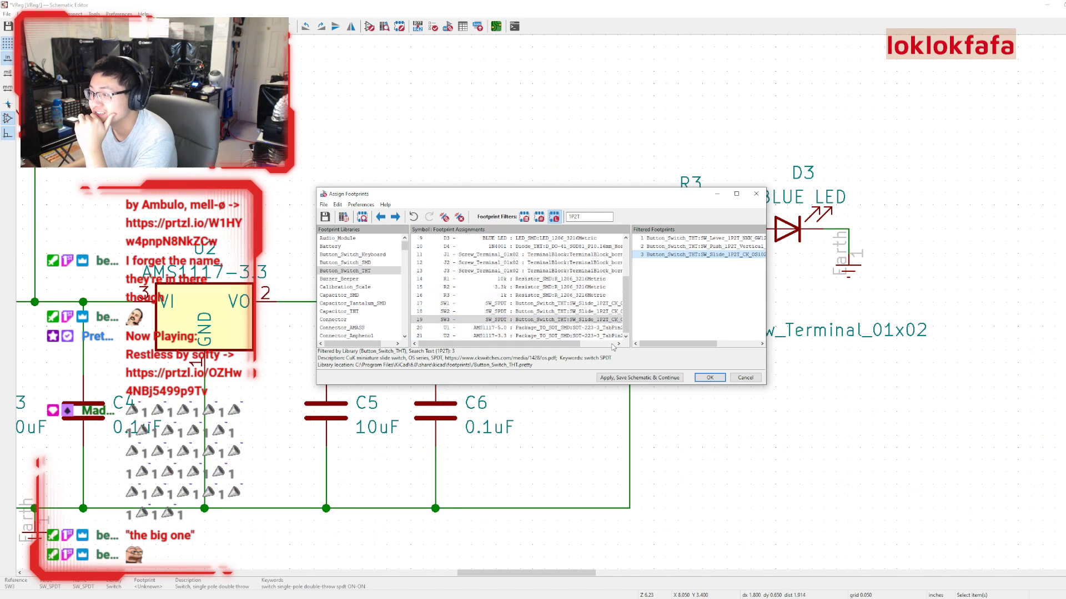
pyautogui.click(708, 377)
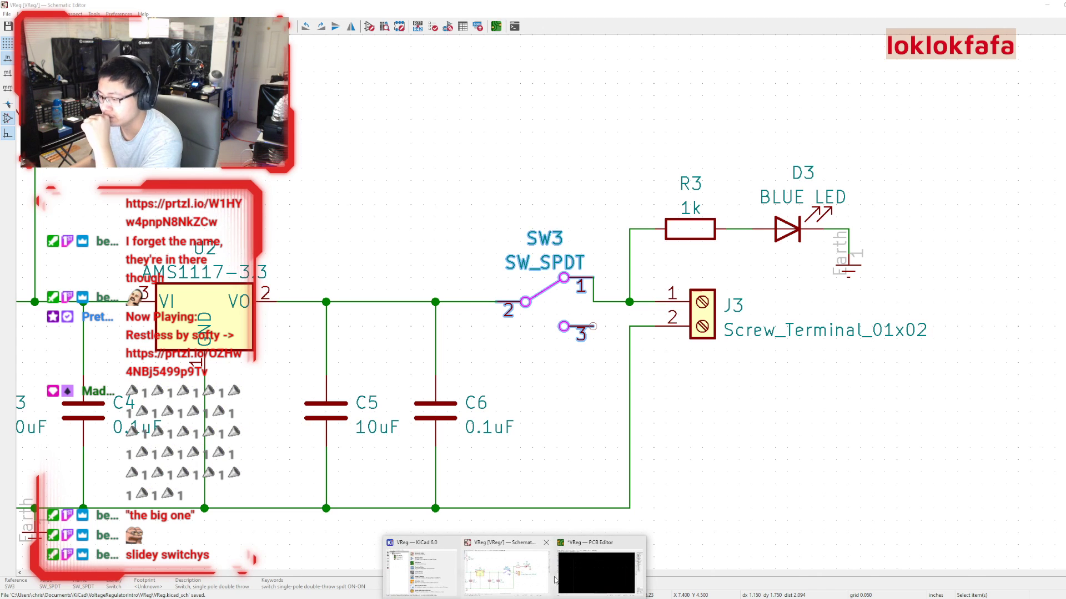
# Update the PCB from the voltage regulator schematic to bring in all assigned footprints, and close the update dialog.
pyautogui.click(549, 579)
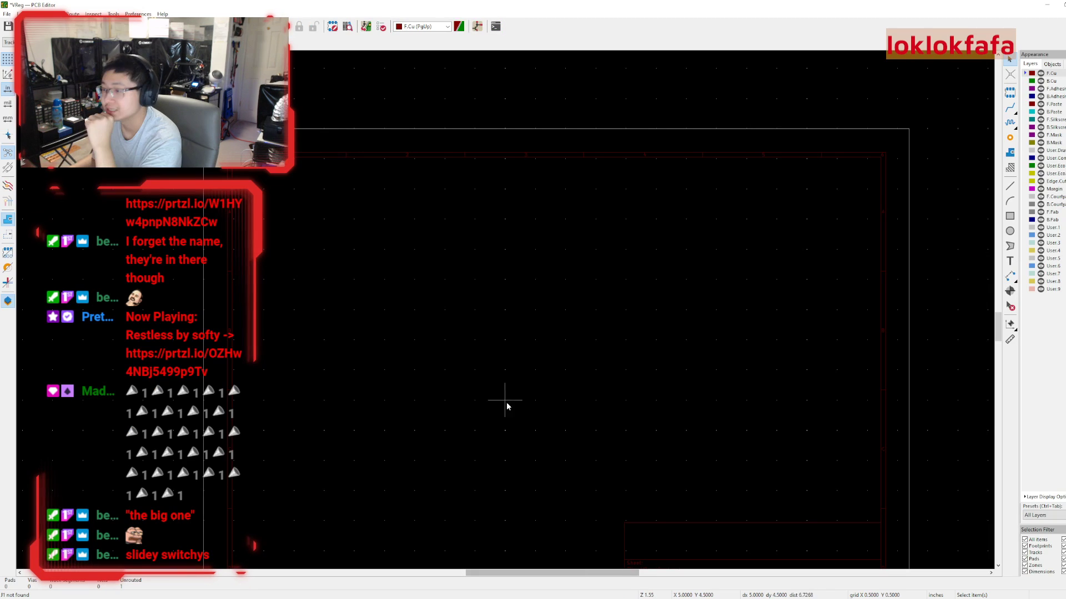
pyautogui.click(513, 565)
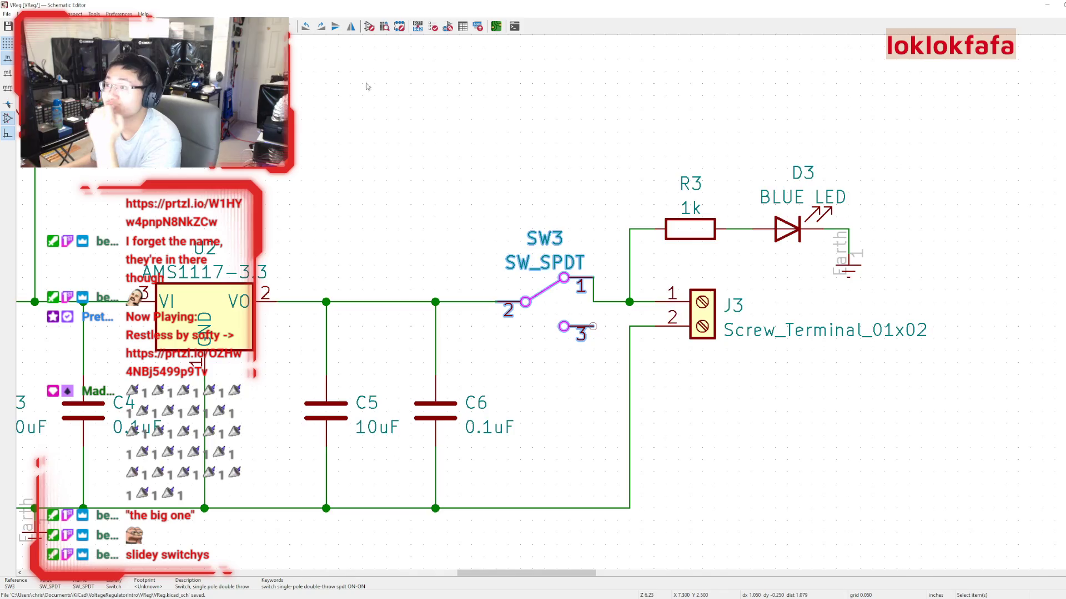
pyautogui.scroll(-3, 559, 296)
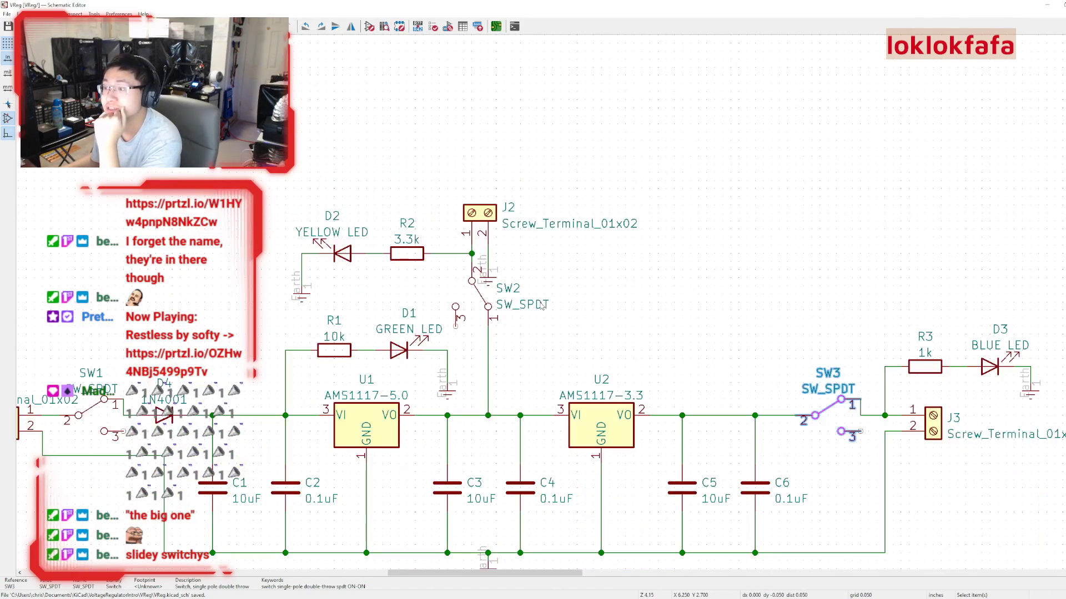
pyautogui.moveTo(559, 296); pyautogui.dragTo(579, 236, button='middle')
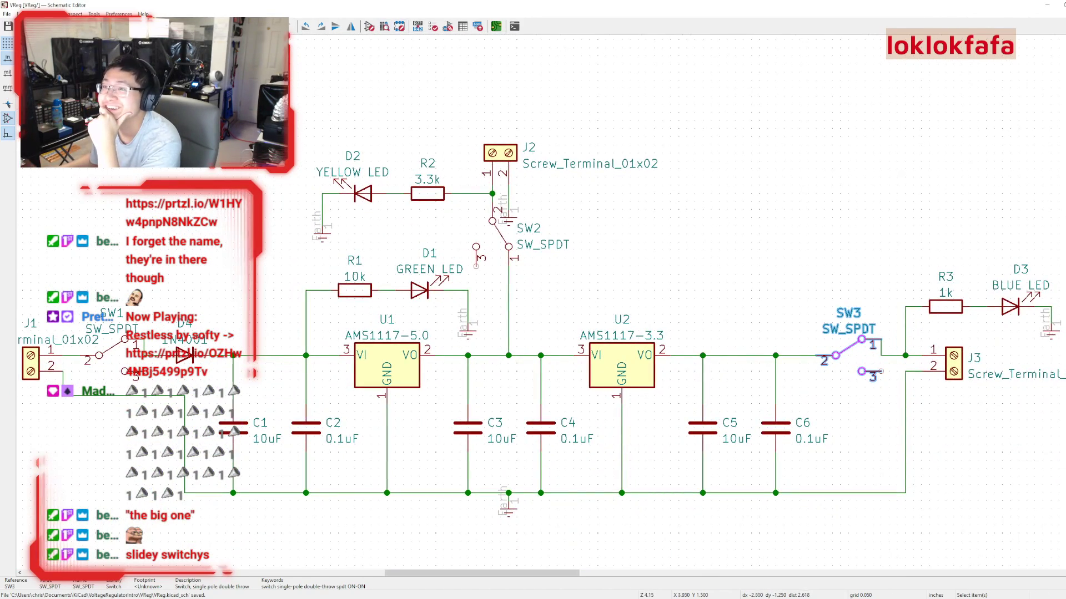
pyautogui.click(56, 14)
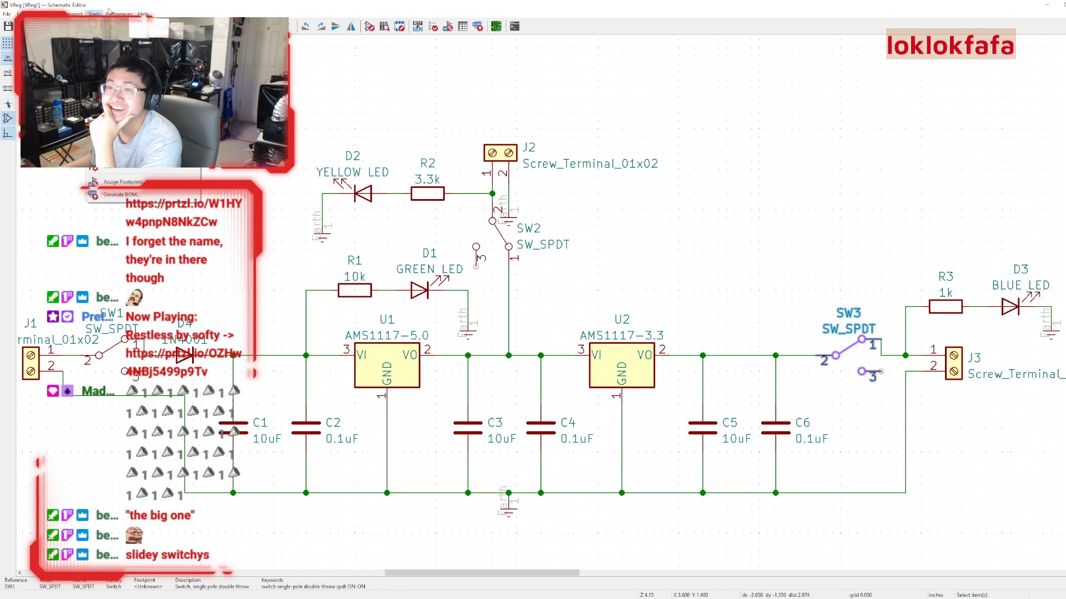
pyautogui.press('F8')
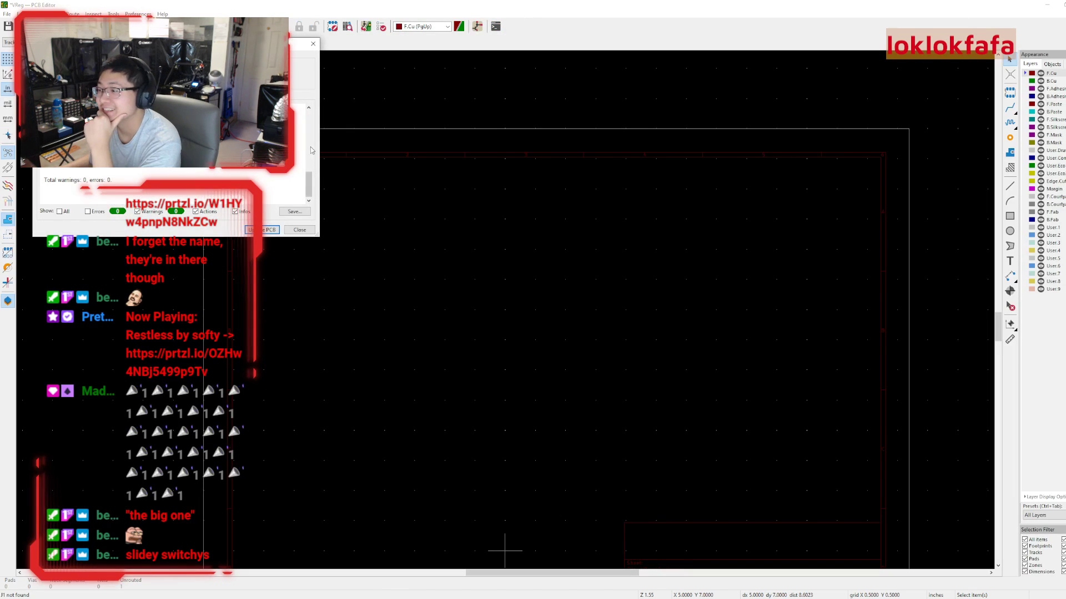
pyautogui.click(267, 230)
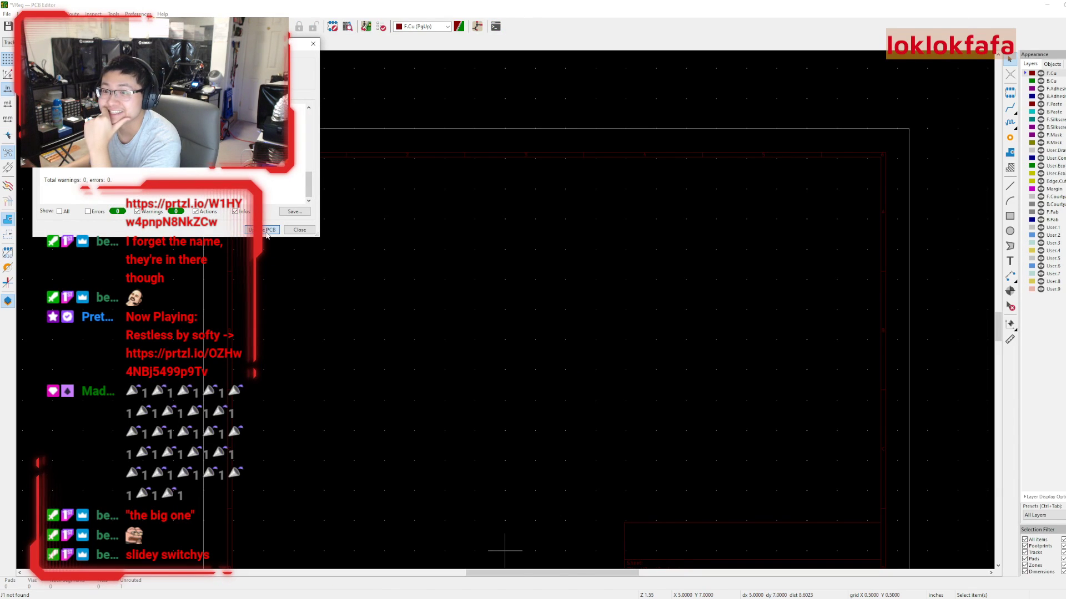
pyautogui.click(299, 230)
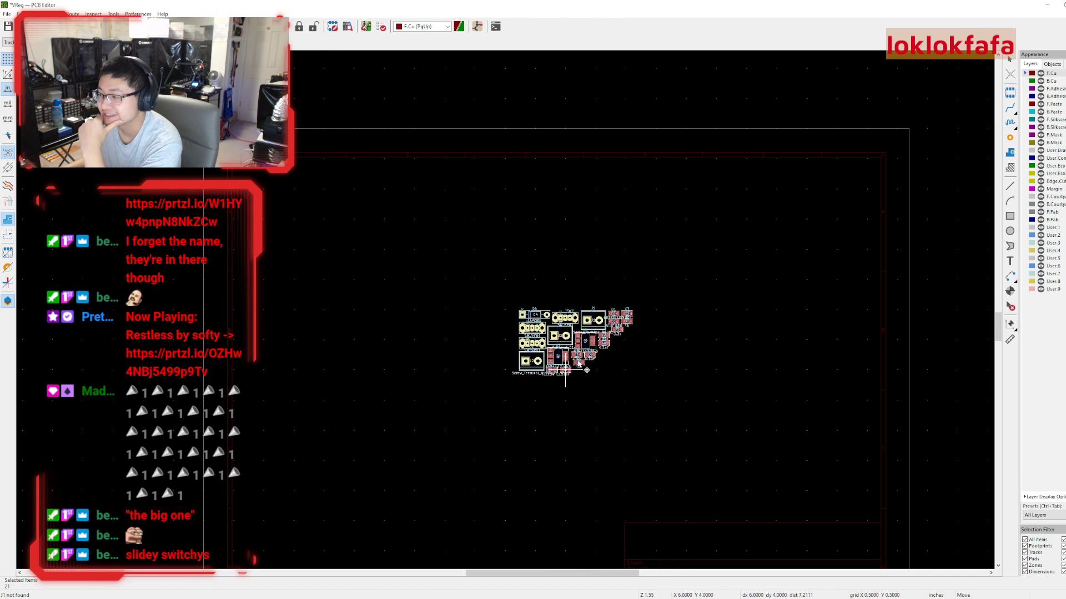
# Place the imported cluster of footprints in the empty area inside the PCB drawing sheet.
pyautogui.scroll(6, 512, 312)
pyautogui.scroll(-1, 506, 312)
pyautogui.scroll(2, 505, 312)
pyautogui.scroll(1, 501, 302)
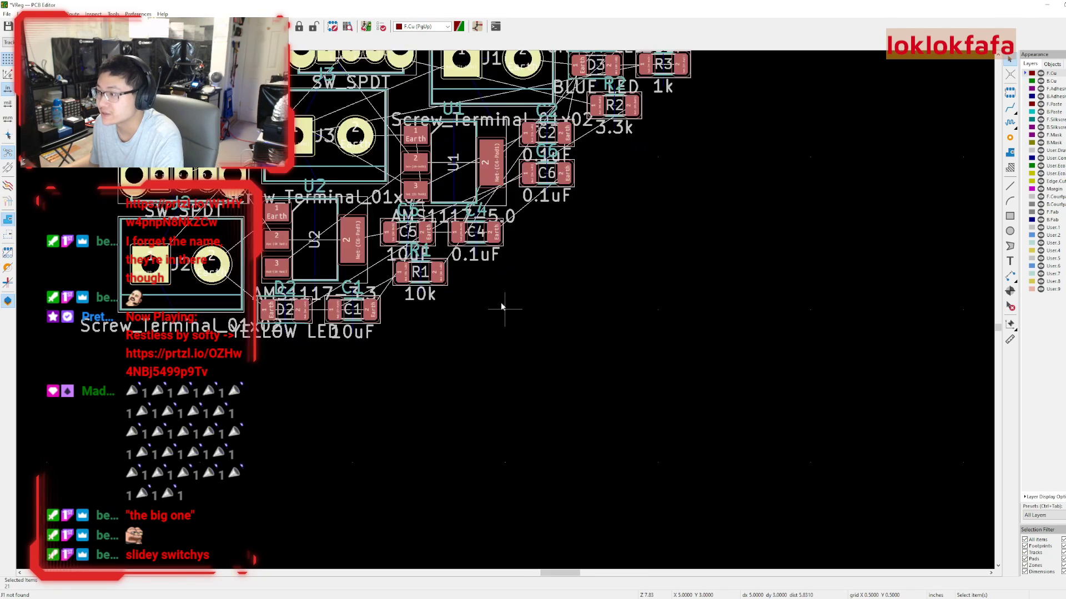
pyautogui.click(559, 435)
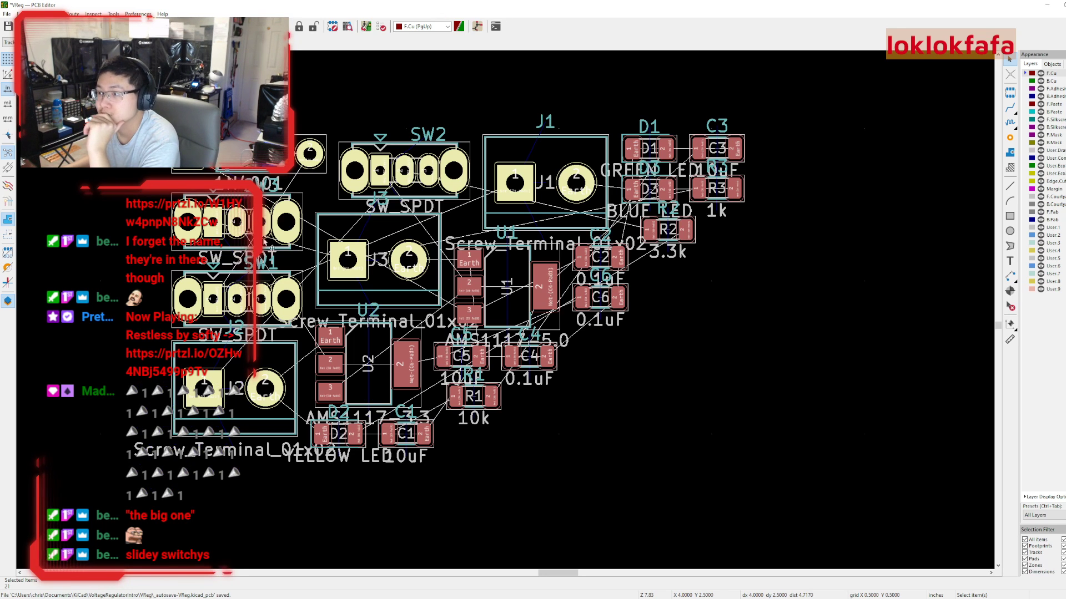
# Select the SW2 slide switch footprint and examine it together with the neighbouring footprints and their ratsnest connections.
pyautogui.moveTo(405, 128); pyautogui.dragTo(505, 308, button='middle')
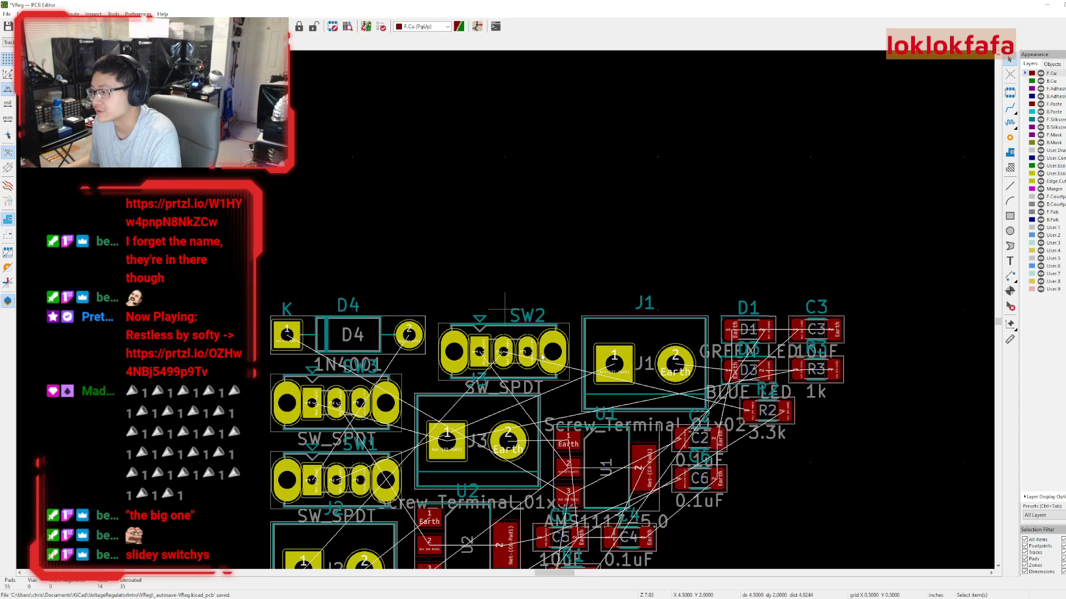
pyautogui.click(515, 364)
pyautogui.scroll(3, 505, 310)
pyautogui.scroll(6, 505, 310)
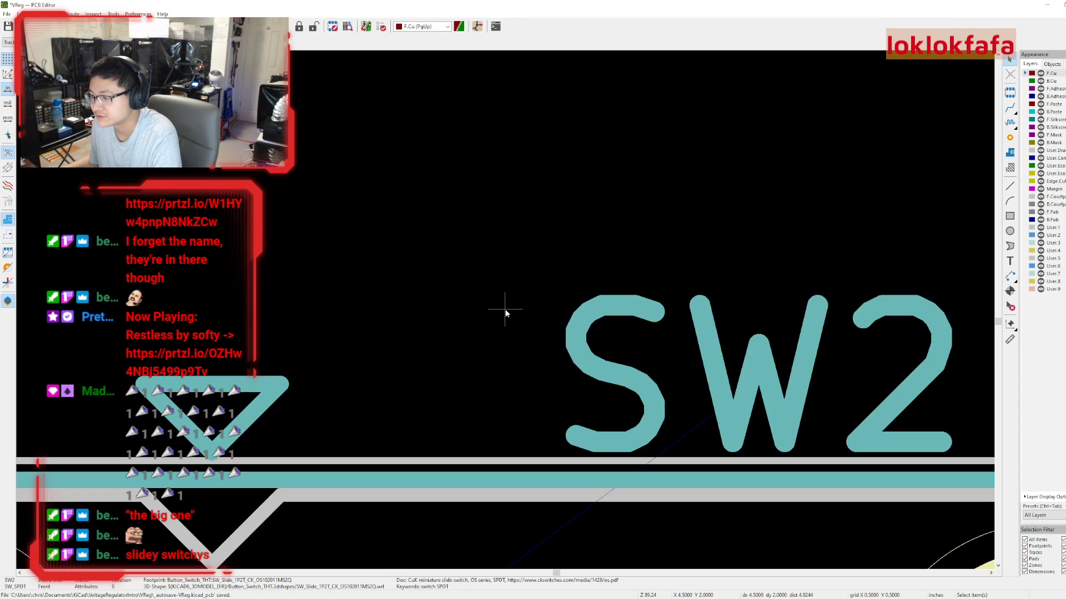
pyautogui.scroll(-3, 503, 309)
pyautogui.scroll(-5, 489, 227)
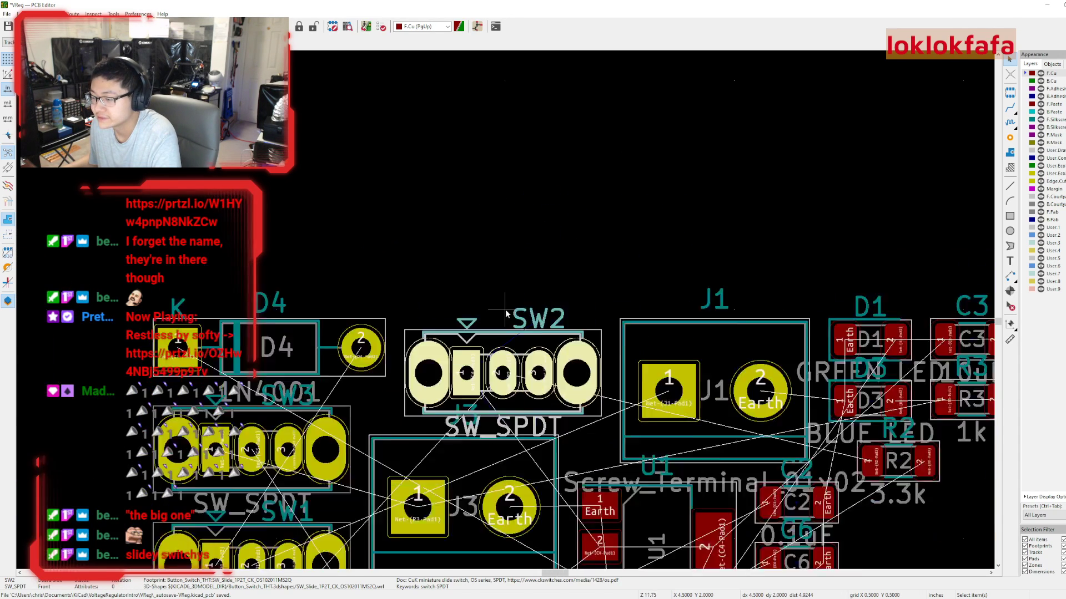
pyautogui.moveTo(505, 314); pyautogui.dragTo(460, 189, button='middle')
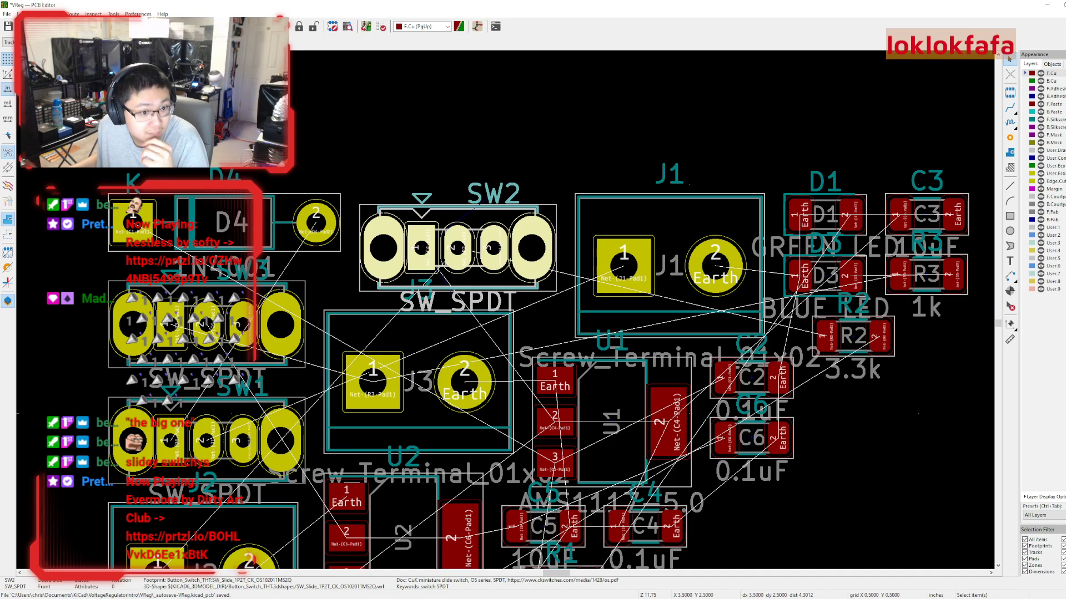
pyautogui.scroll(-2, 686, 413)
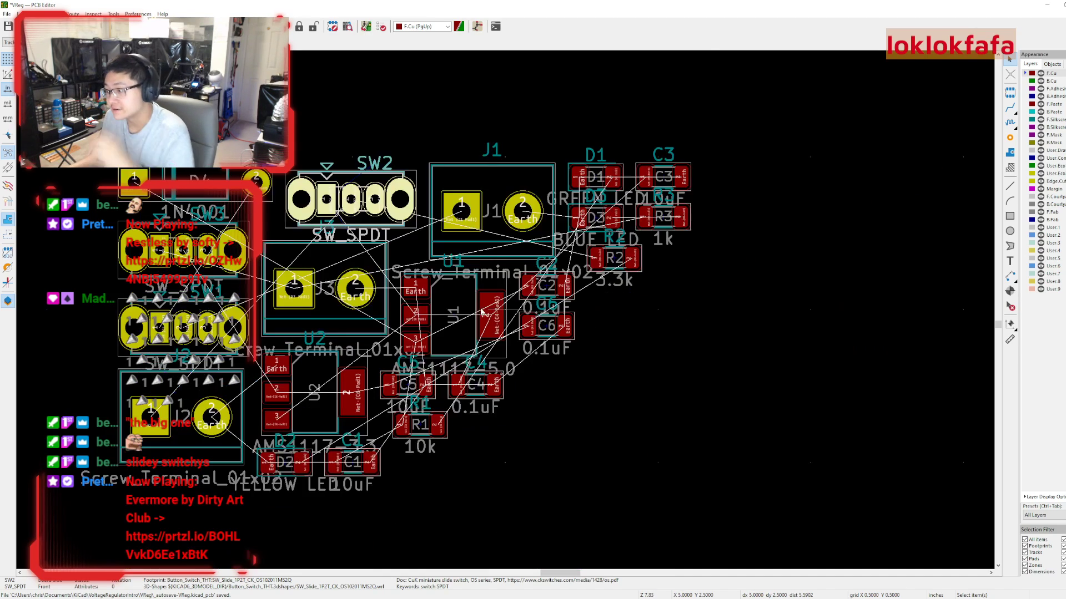
pyautogui.scroll(2, 505, 314)
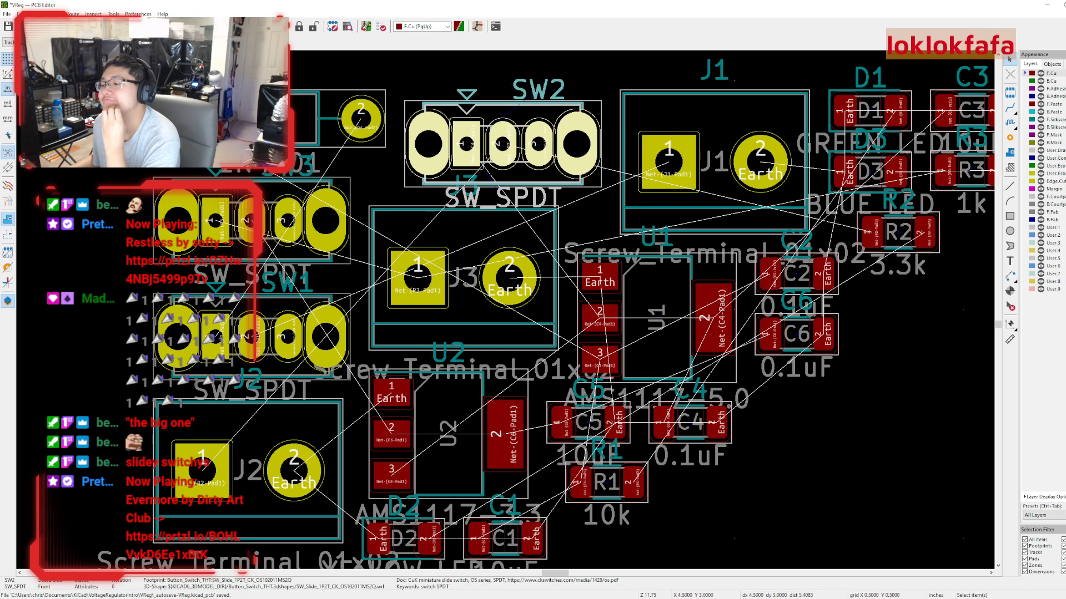
# Check SW2 and its surrounding circuit in the schematic, and return to the PCB to compare it with the footprint cluster.
pyautogui.click(527, 590)
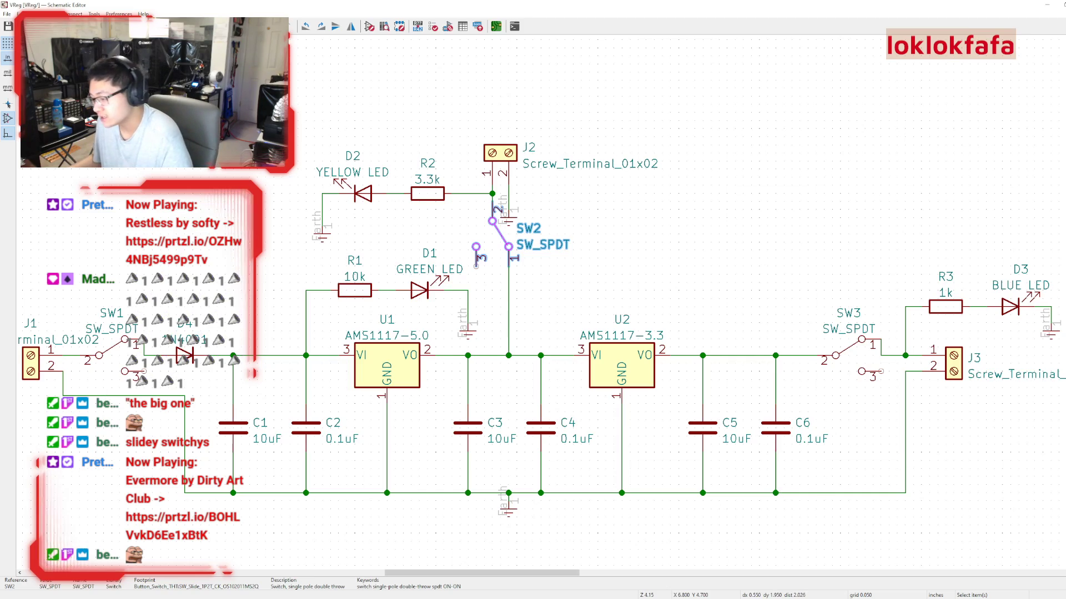
pyautogui.click(599, 569)
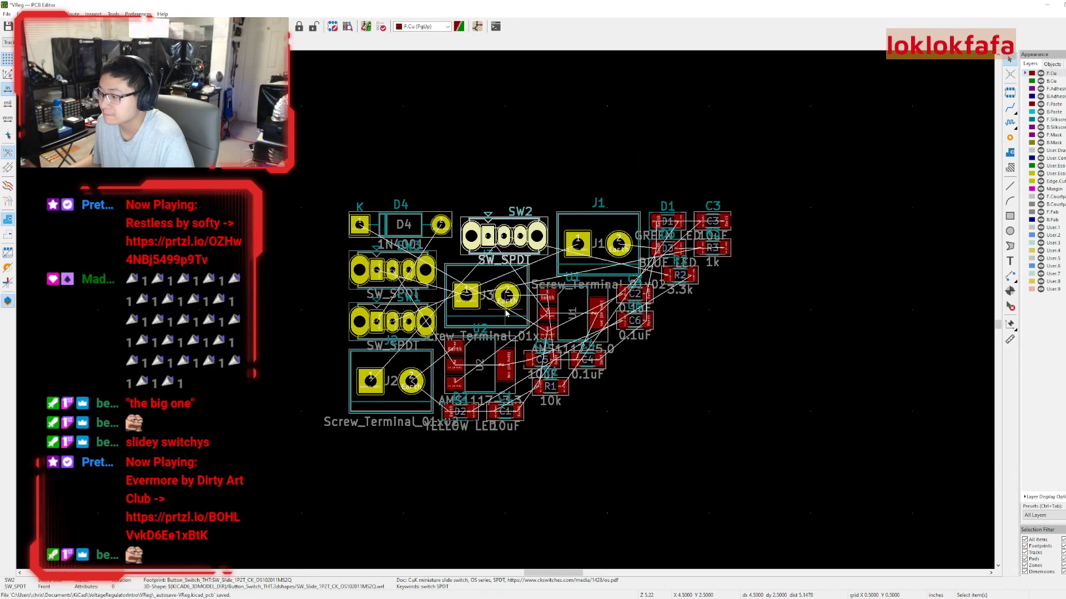
pyautogui.moveTo(688, 443); pyautogui.dragTo(726, 488, button='middle')
pyautogui.scroll(1, 688, 480)
pyautogui.moveTo(504, 305); pyautogui.dragTo(661, 443, button='middle')
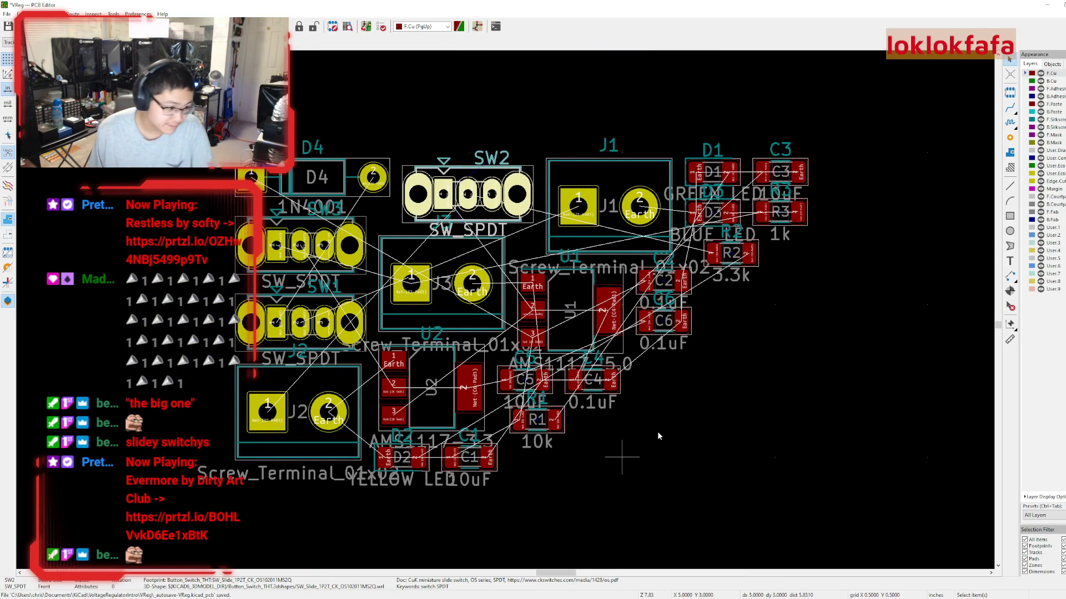